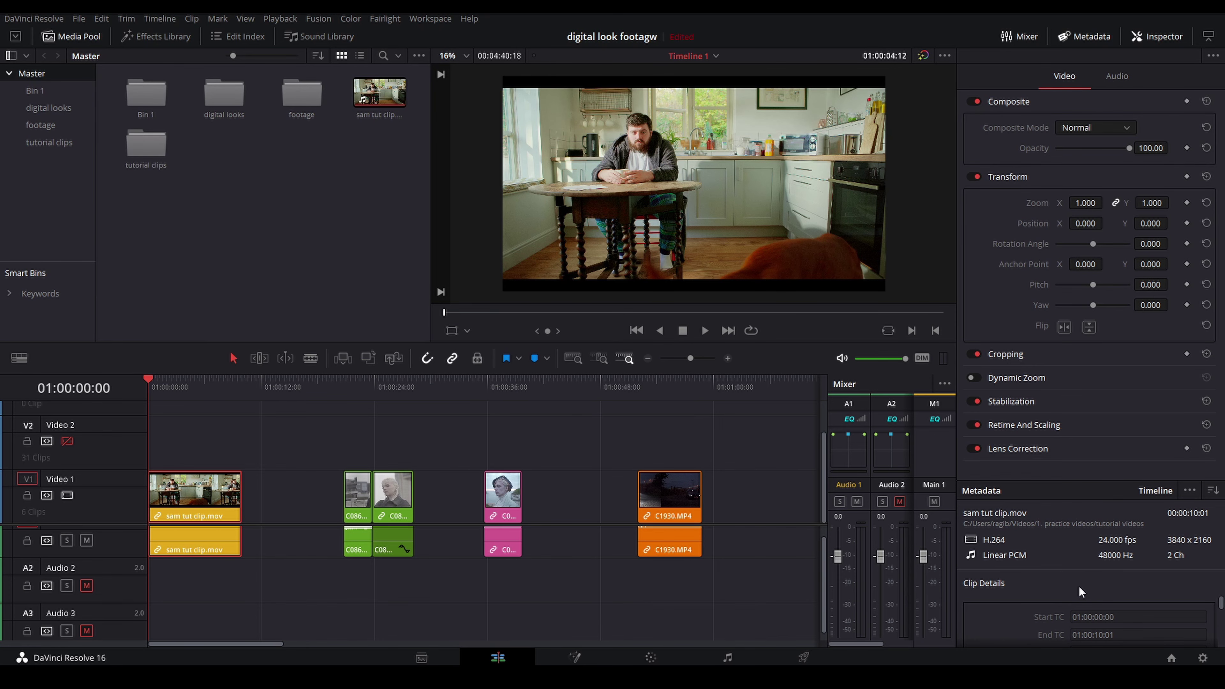
- Review the graded kitchen, white-haired woman, cliff portrait and night car clips on the timeline, finishing at its start
drag(196, 433, 574, 555)
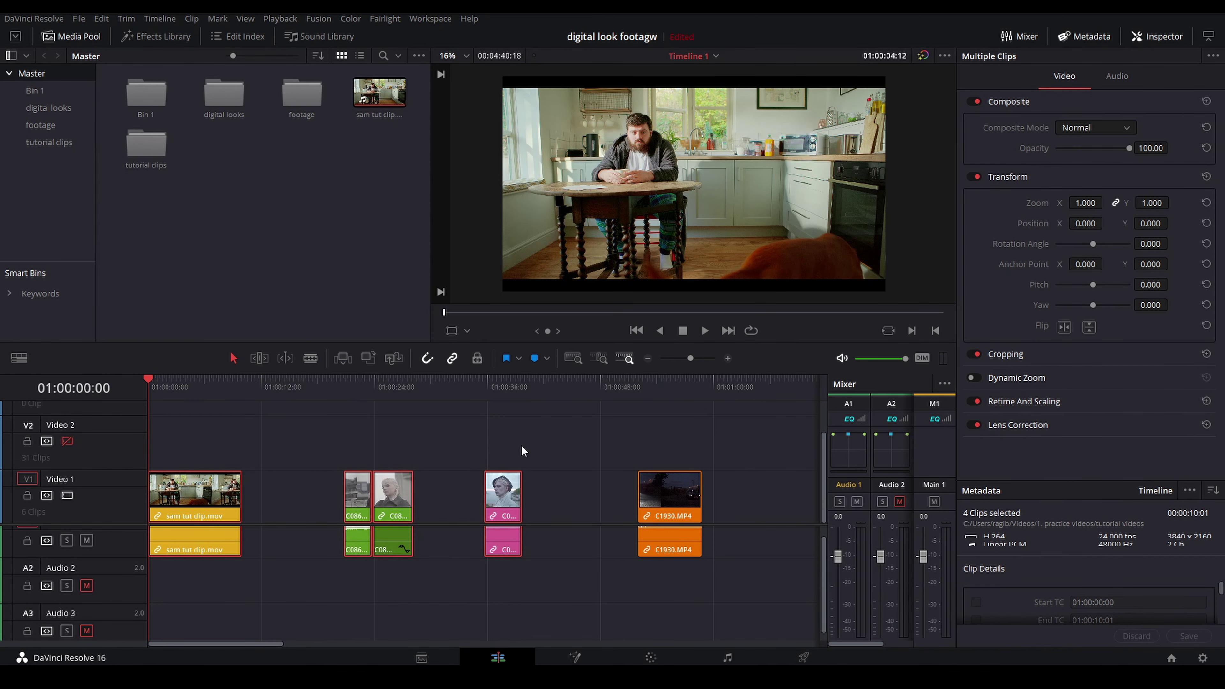
click(663, 385)
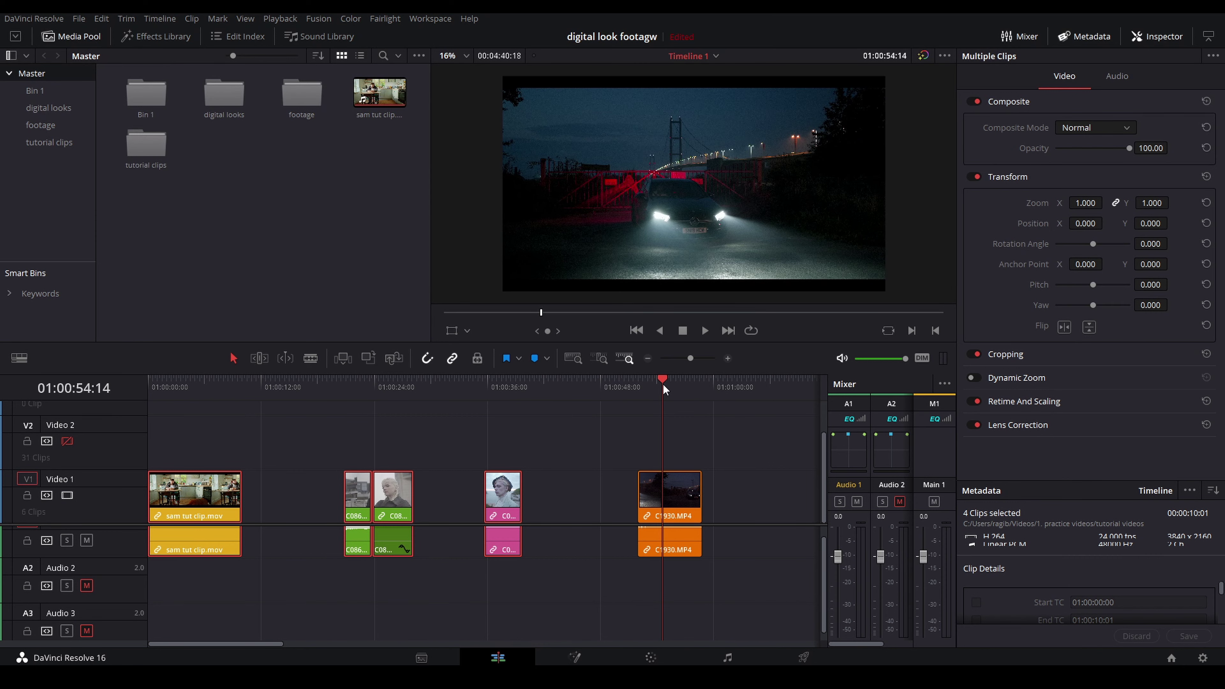
drag(171, 398, 168, 398)
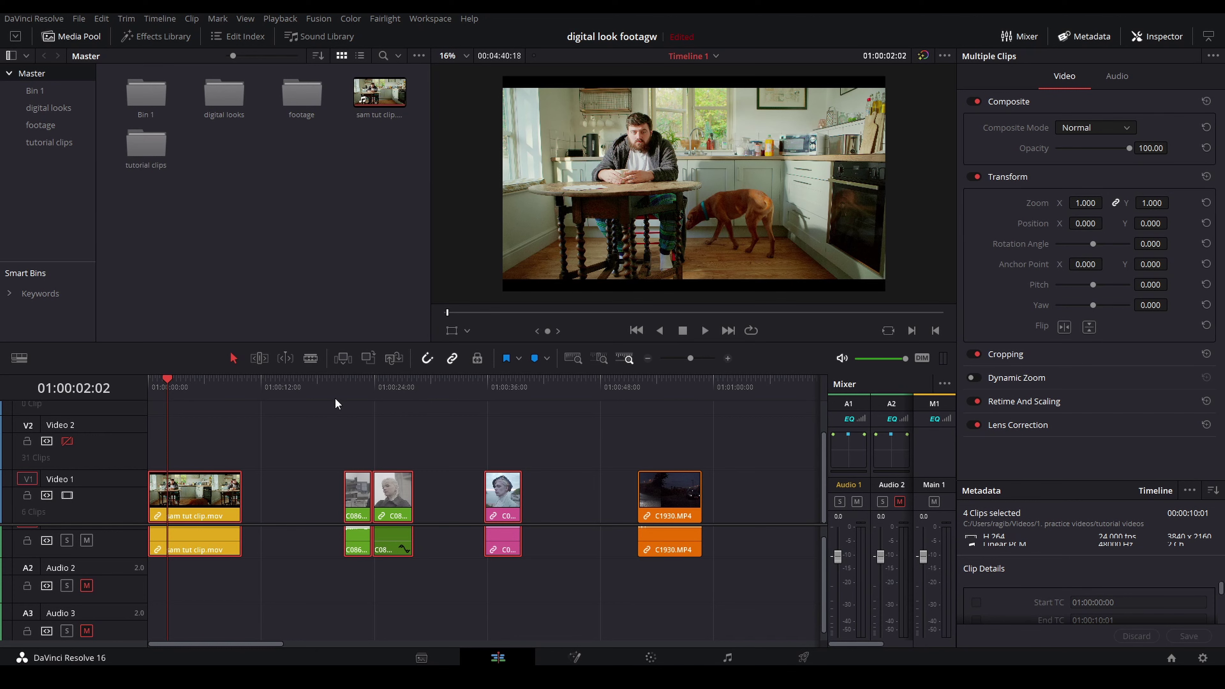
click(347, 391)
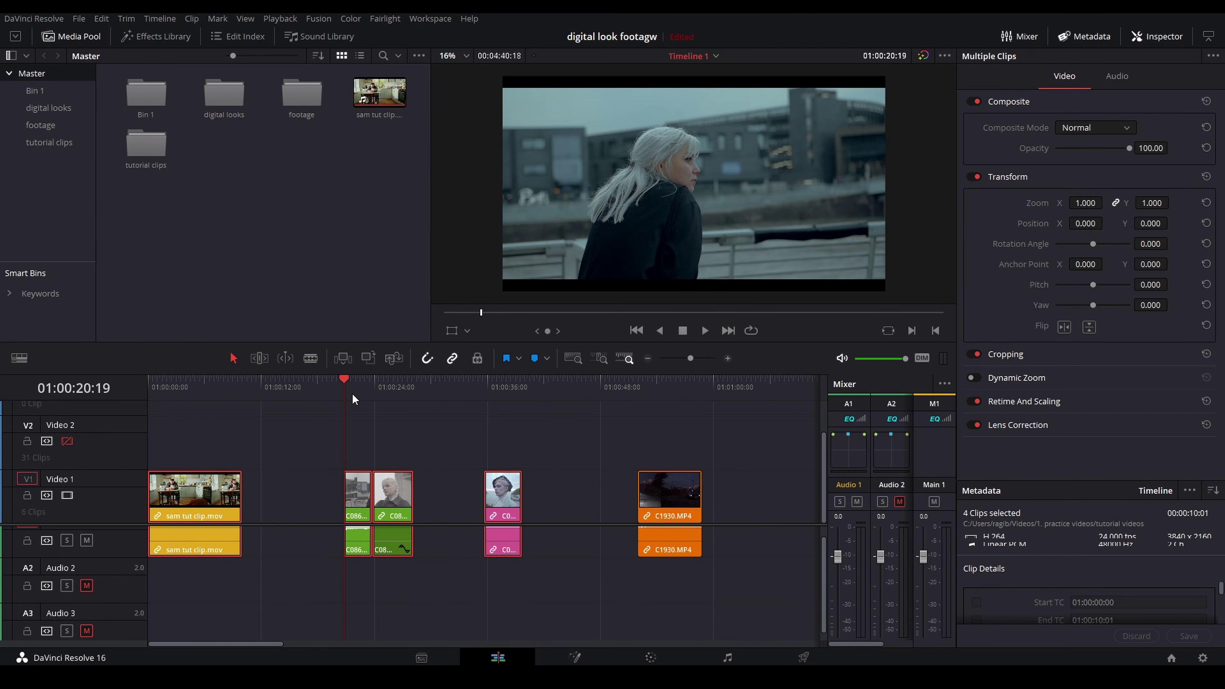
click(497, 389)
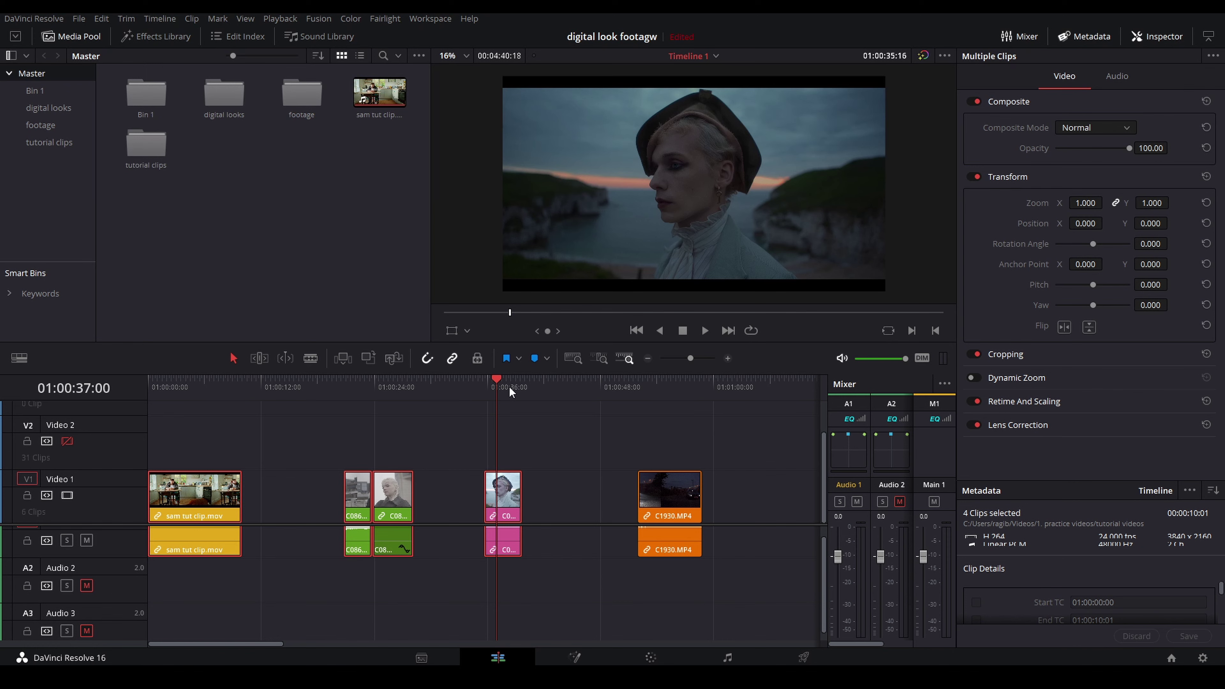
click(660, 383)
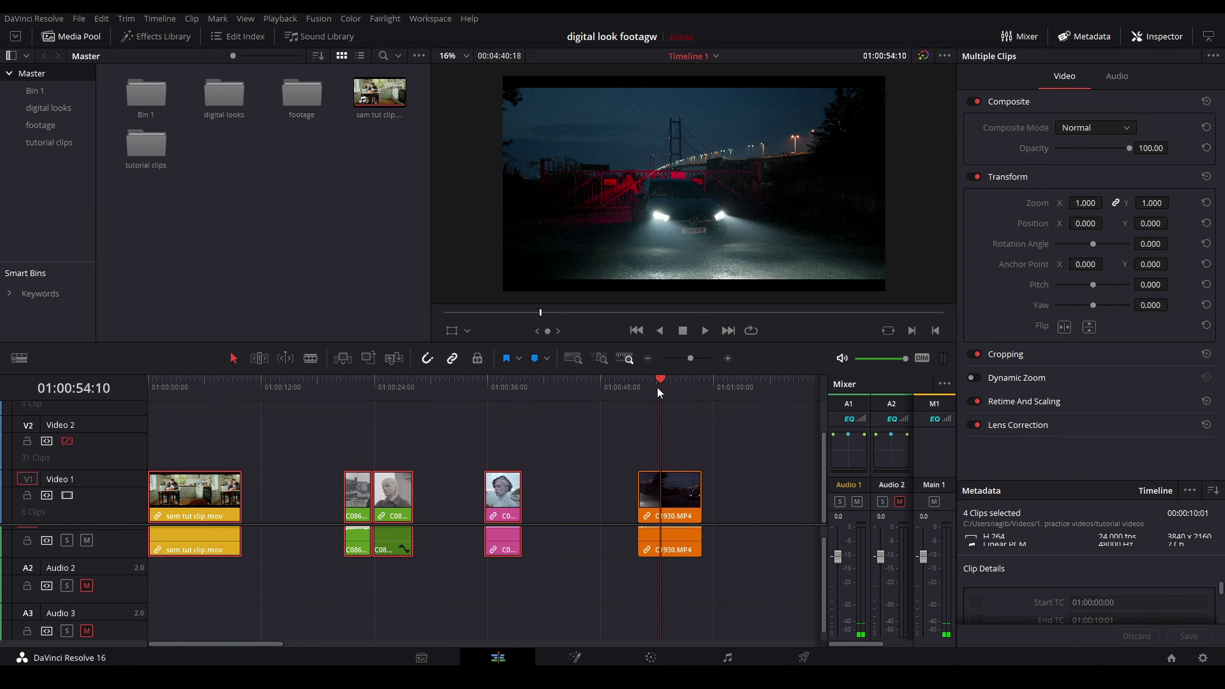
key(Home)
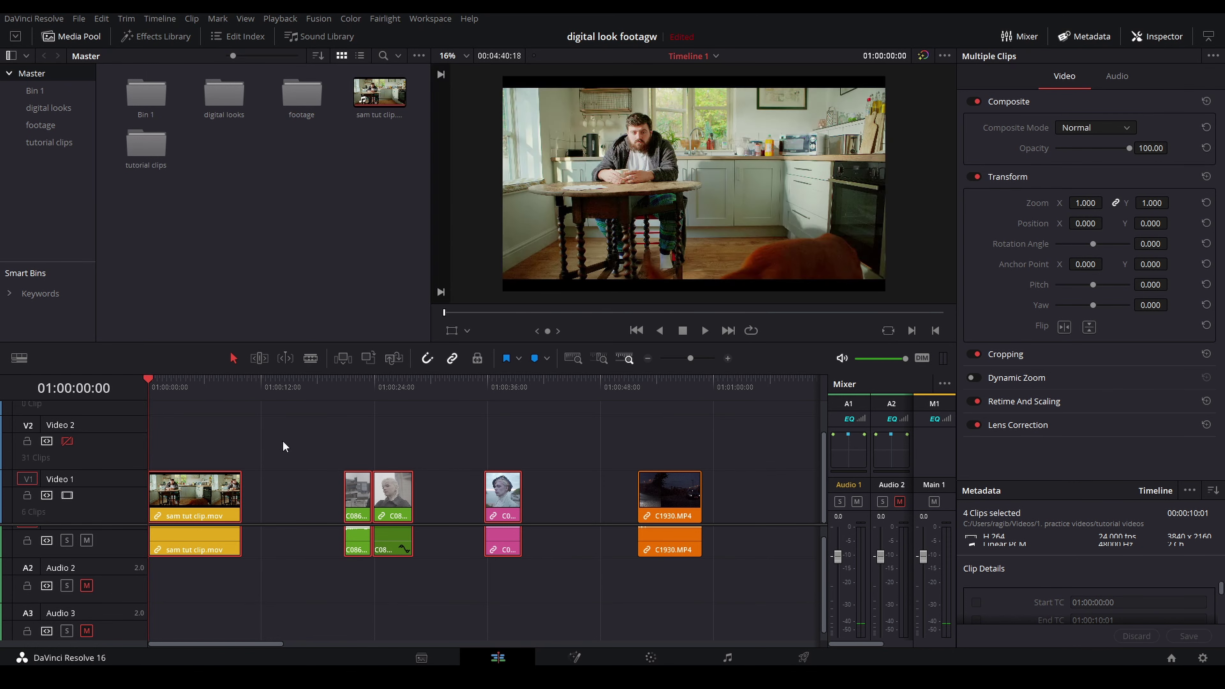
- Open the kitchen clip for colour grading and add a serial node labelled WB after the first node
click(651, 658)
key(alt+s)
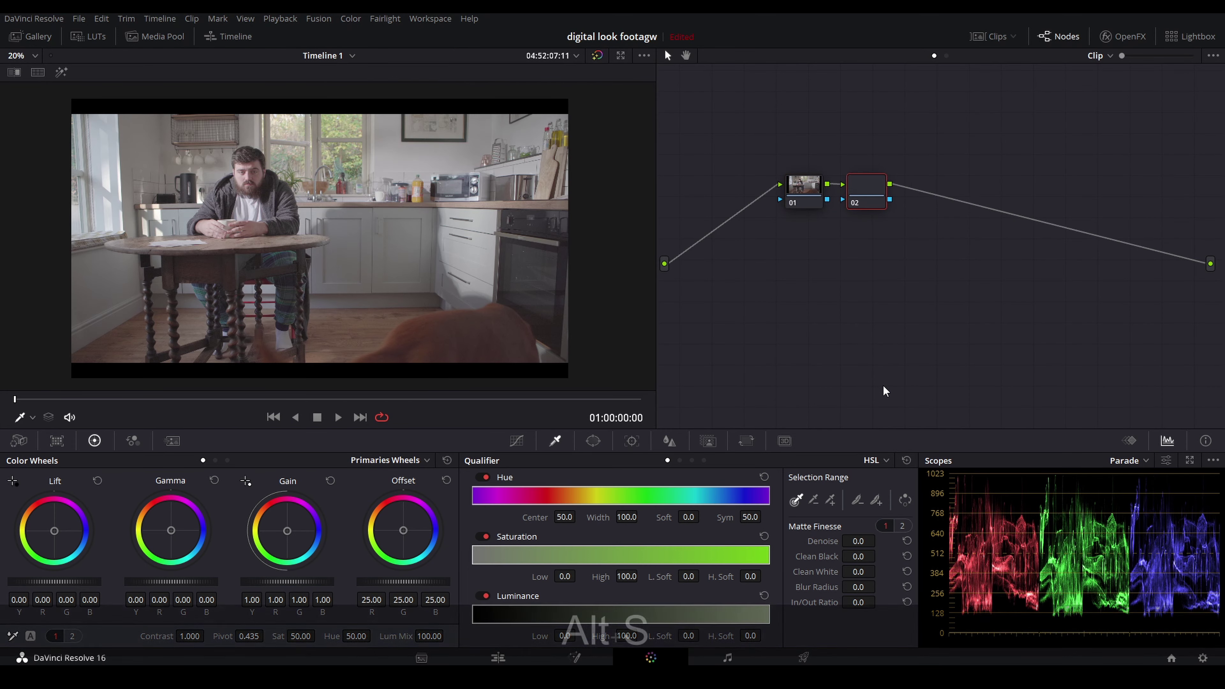
key(F2)
text(WB)
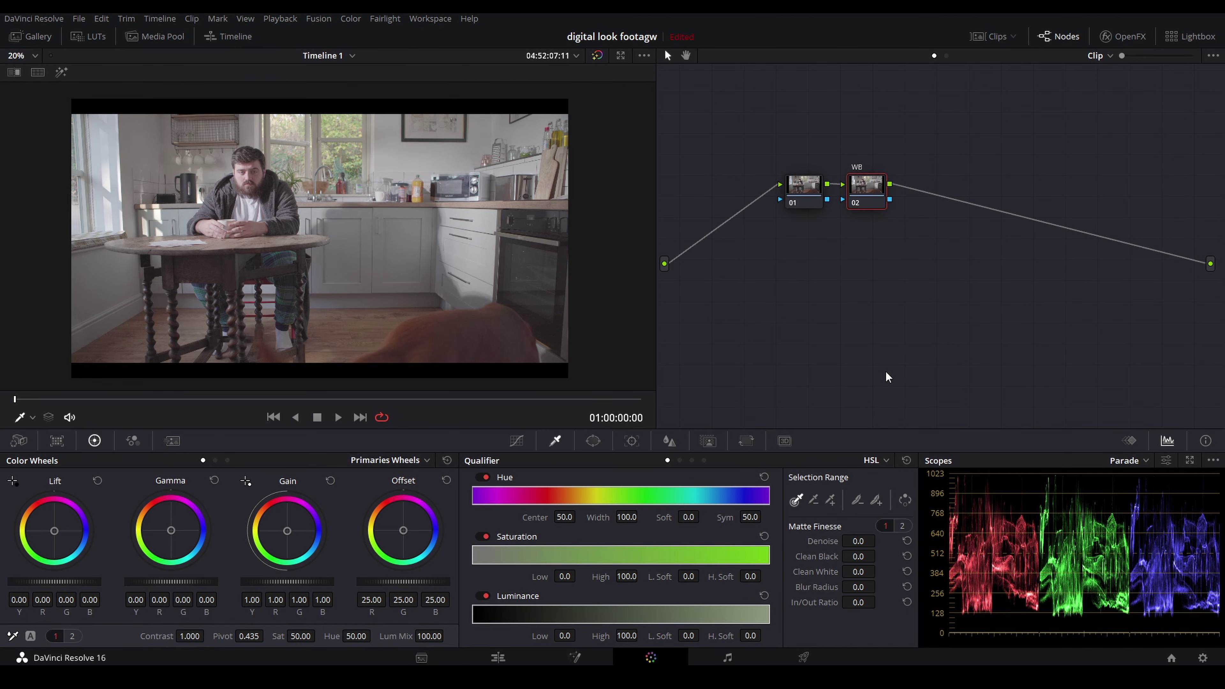
- Add two more serial nodes after WB and label them CONTRAST and BALANCE
key(alt+s)
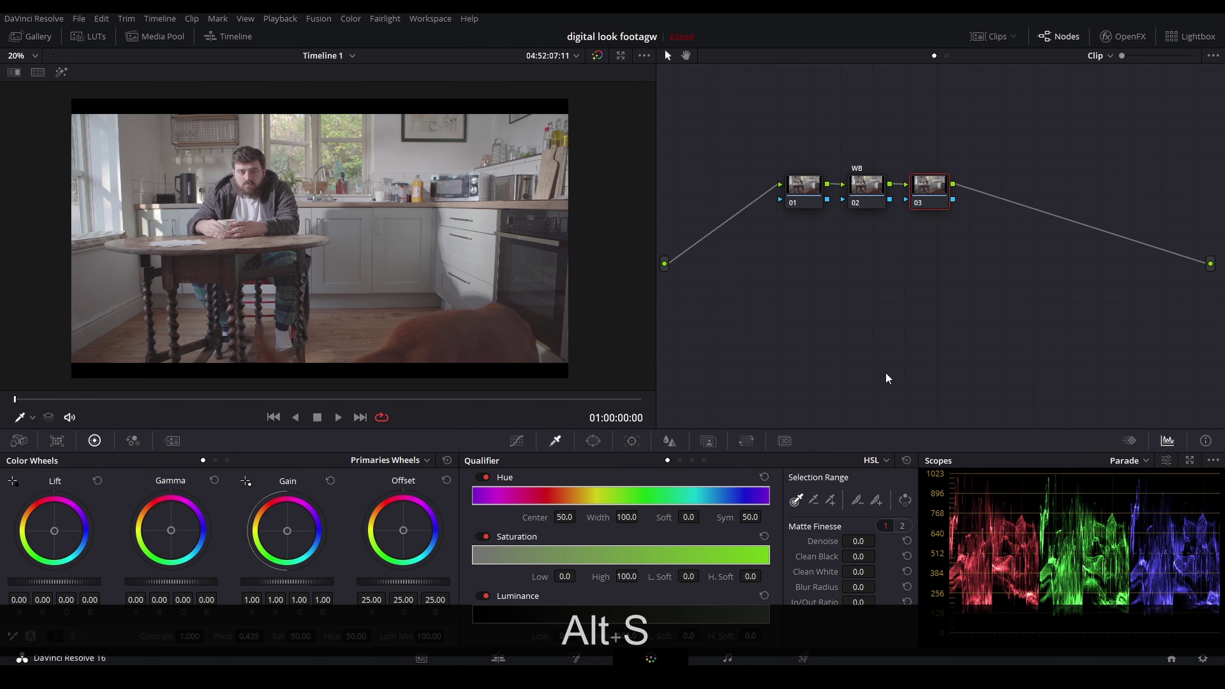
key(F2)
text(CONTRAST)
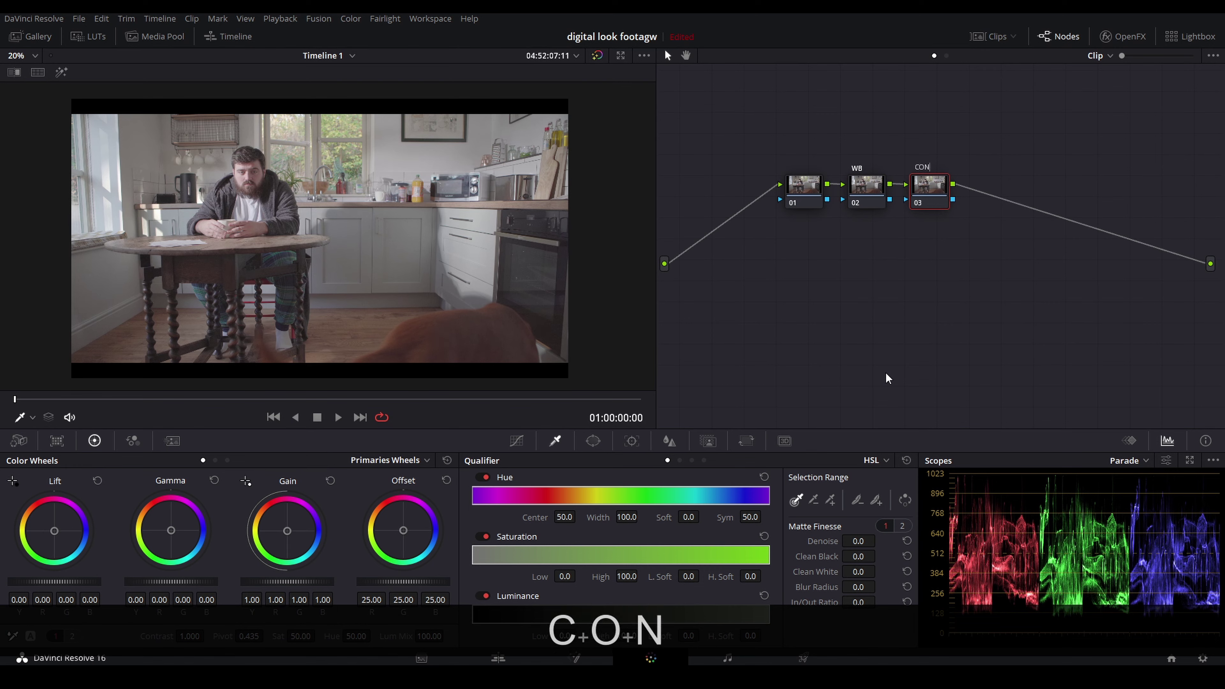
key(Return)
key(alt+s)
key(F2)
text(BALANCE)
key(Return)
- Add a serial node after BALANCE and label it sat
key(Caps_Lock)
key(alt+s)
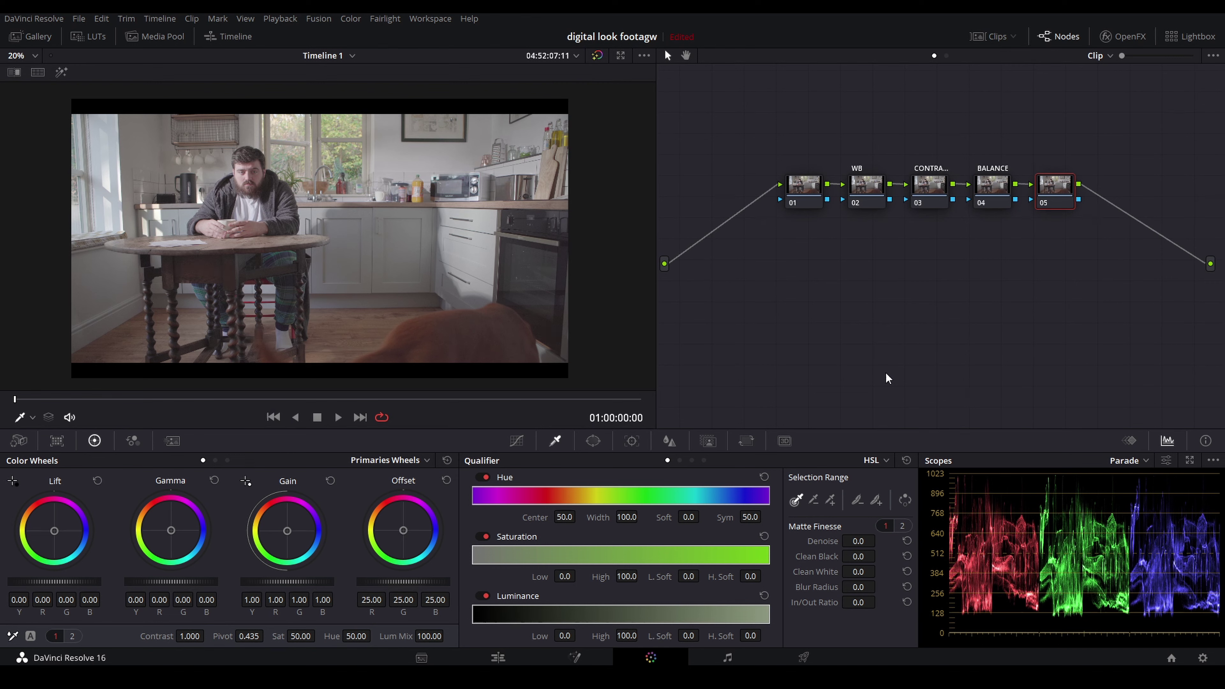
key(F2)
text(sat)
key(Return)
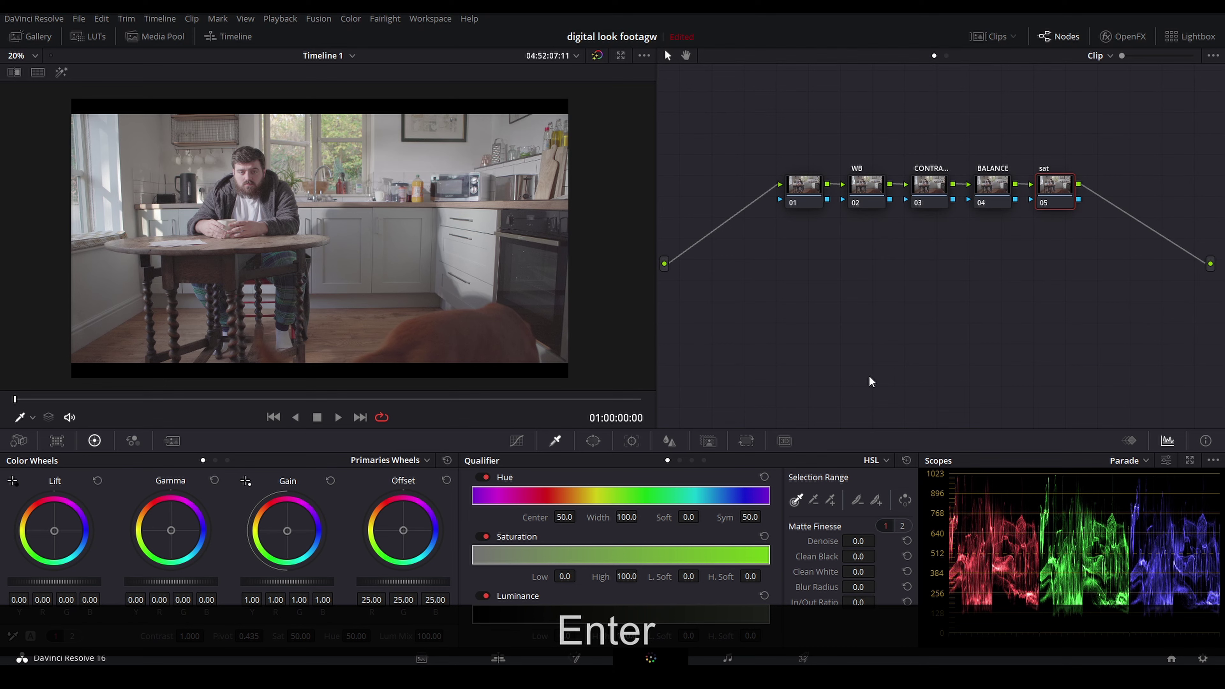
- Move the whole five-node chain closer to the graph's source input and select the sat node
drag(1070, 272, 732, 130)
drag(800, 204, 694, 193)
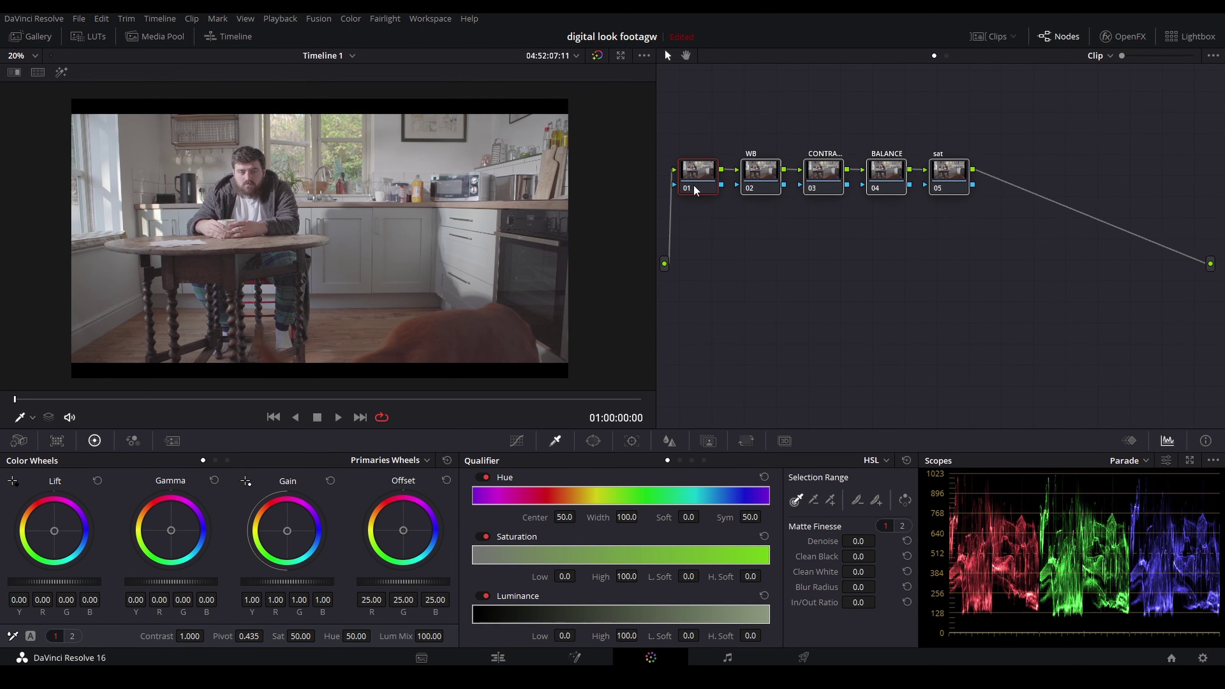
click(987, 245)
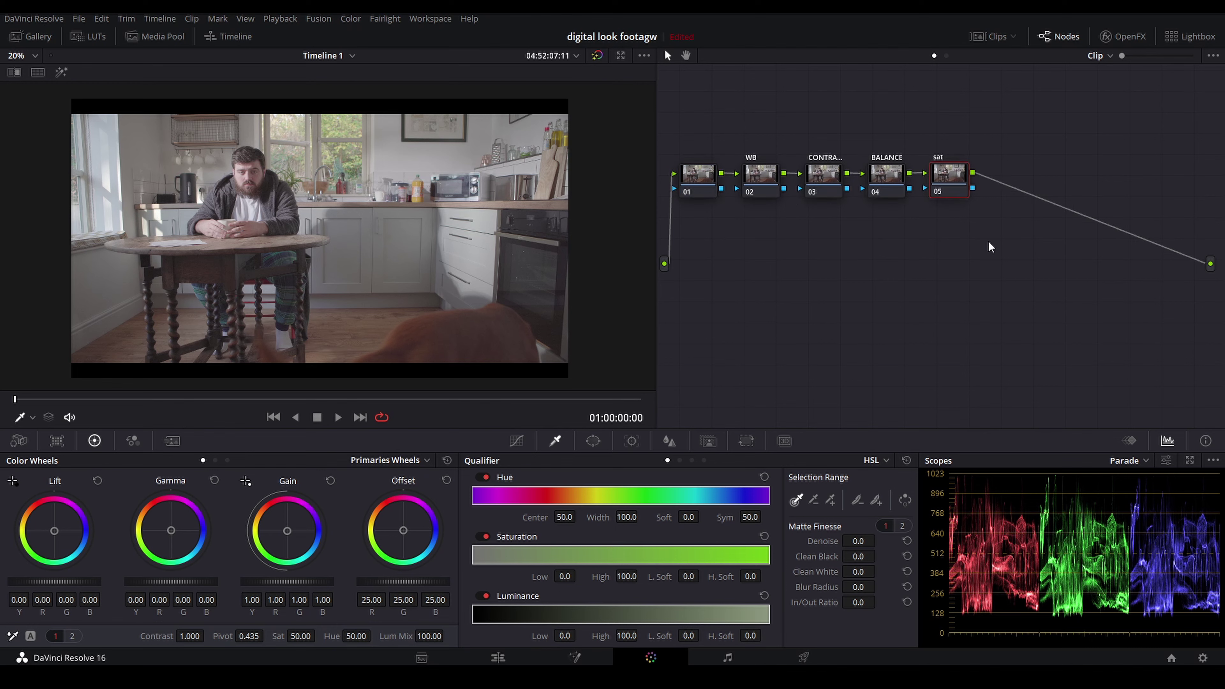
- Add a serial node after sat with two parallel nodes, and centre the parallel branch on the chain
key(alt+s)
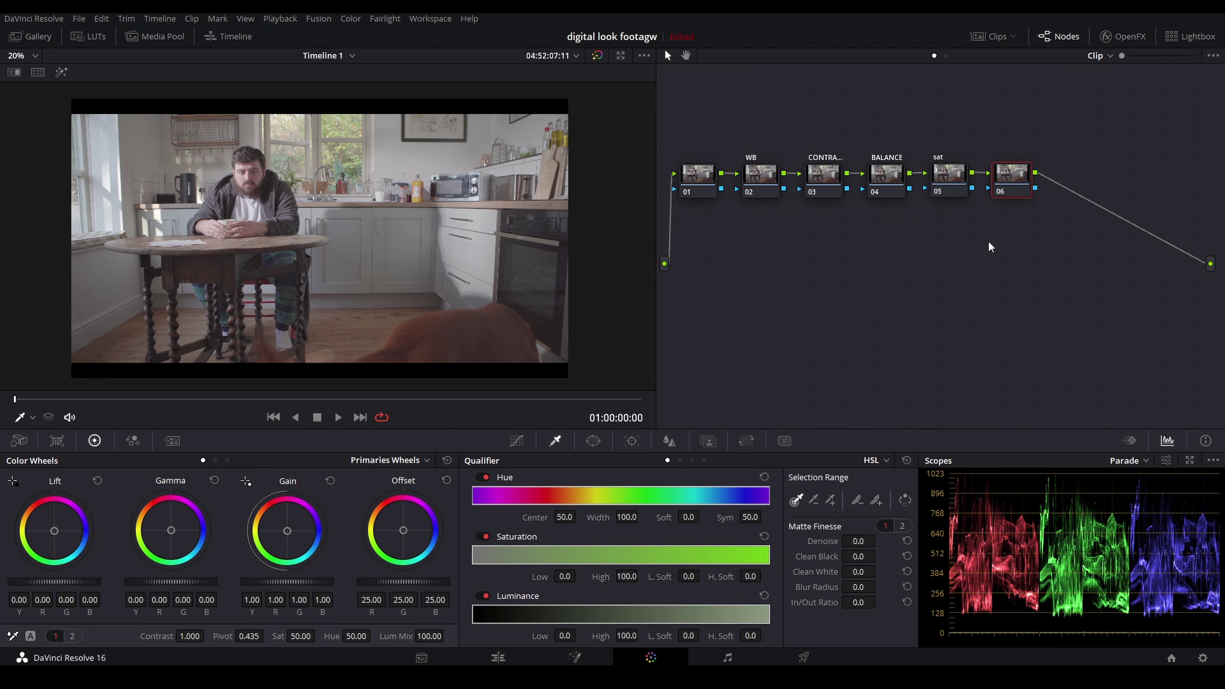
key(alt+p)
key(alt+p)
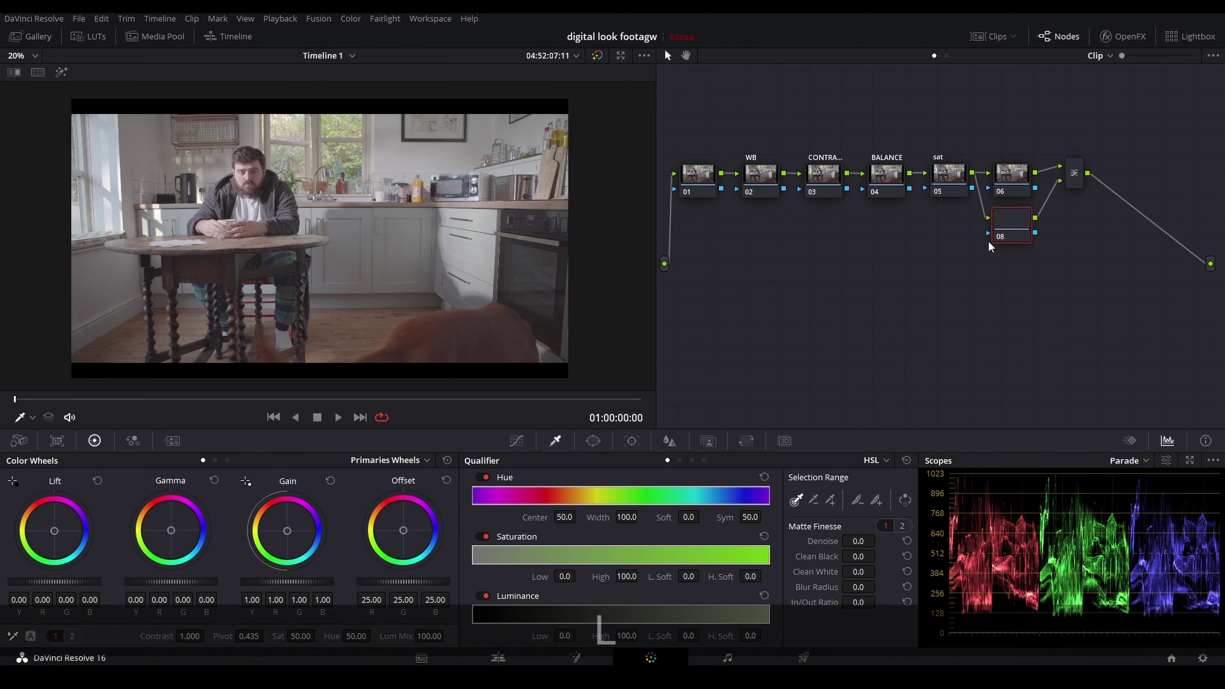
drag(1156, 89, 988, 310)
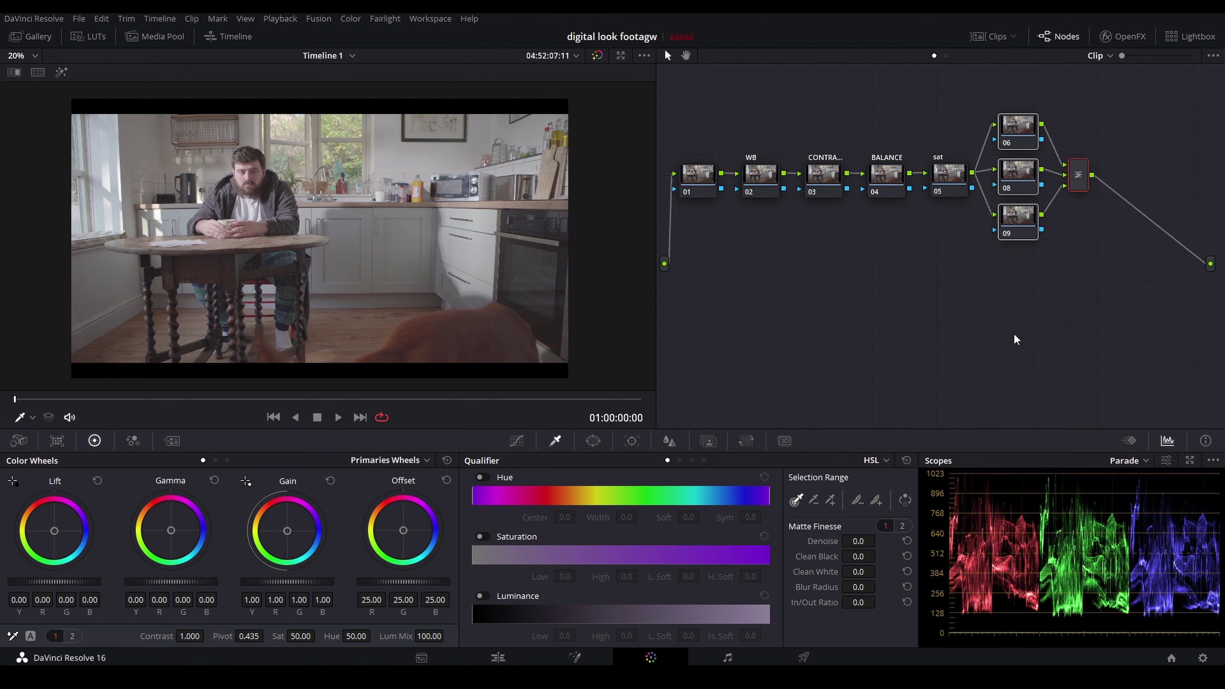
click(1012, 318)
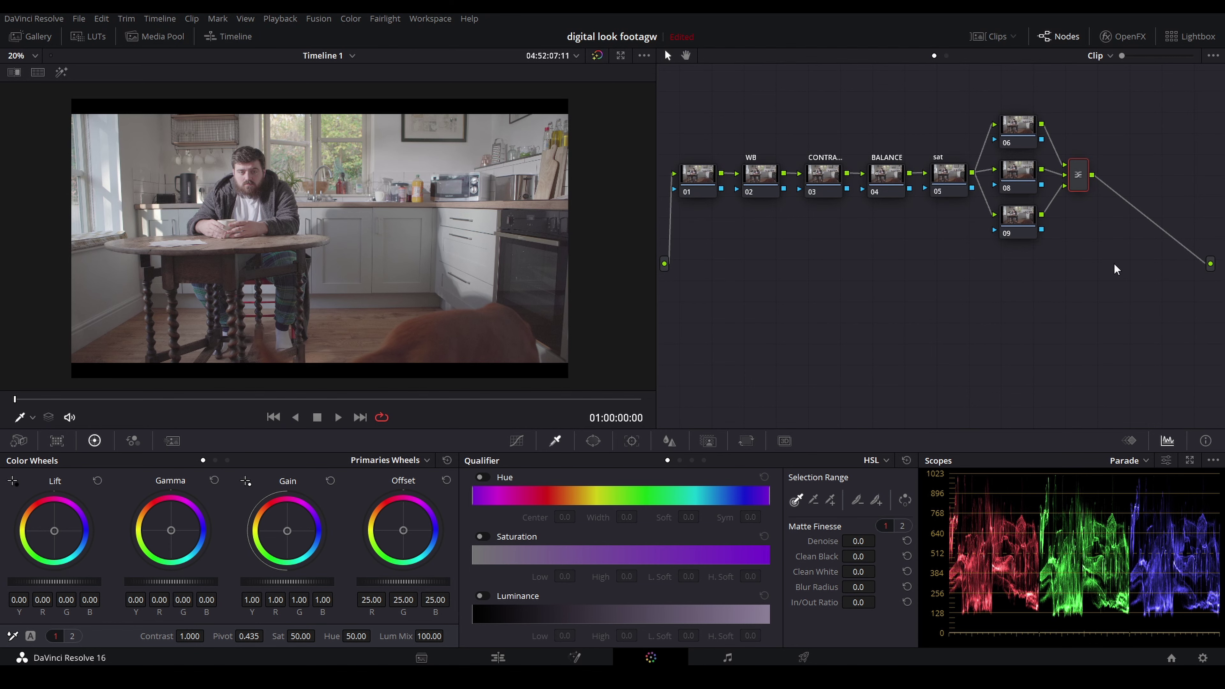
- Add a serial node after the parallel mixer and label it global
key(alt)
key(alt+s)
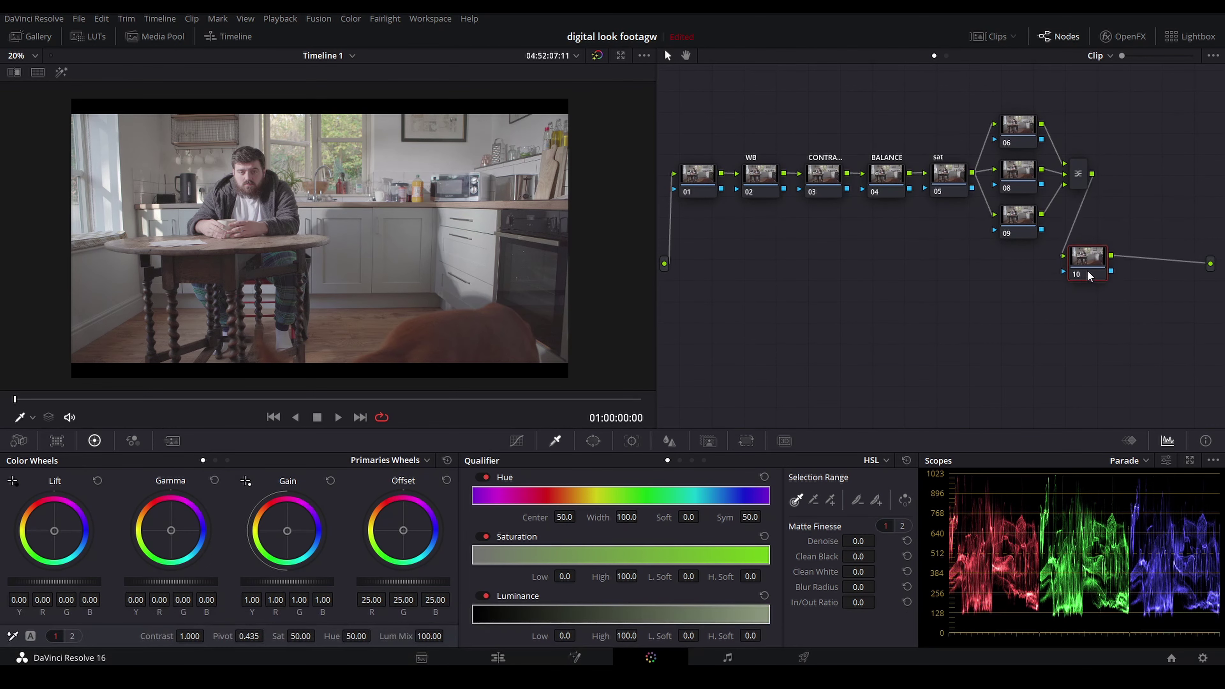
key(F2)
text(global)
key(Return)
- Add a serial node after global and label it sharp
key(alt+s)
key(F2)
text(sharp)
key(Return)
- Shift the WB and CONTRAST nodes slightly closer to the first node in the graph
click(698, 174)
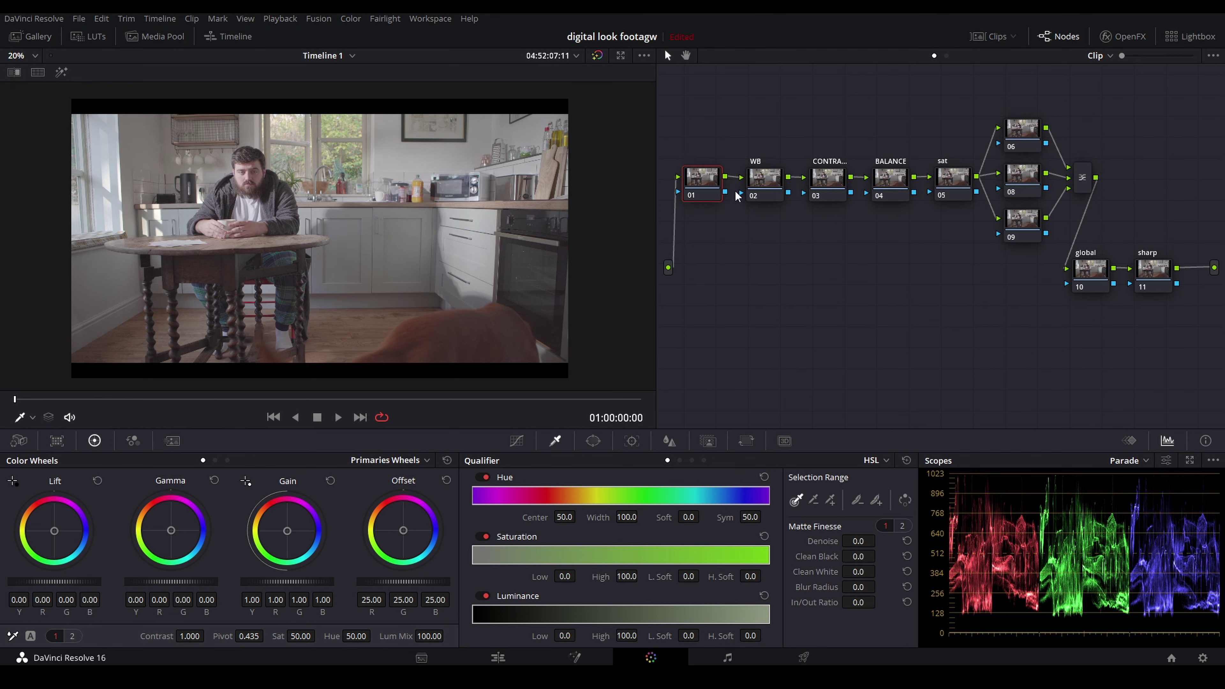
drag(762, 180, 755, 180)
drag(836, 191, 829, 193)
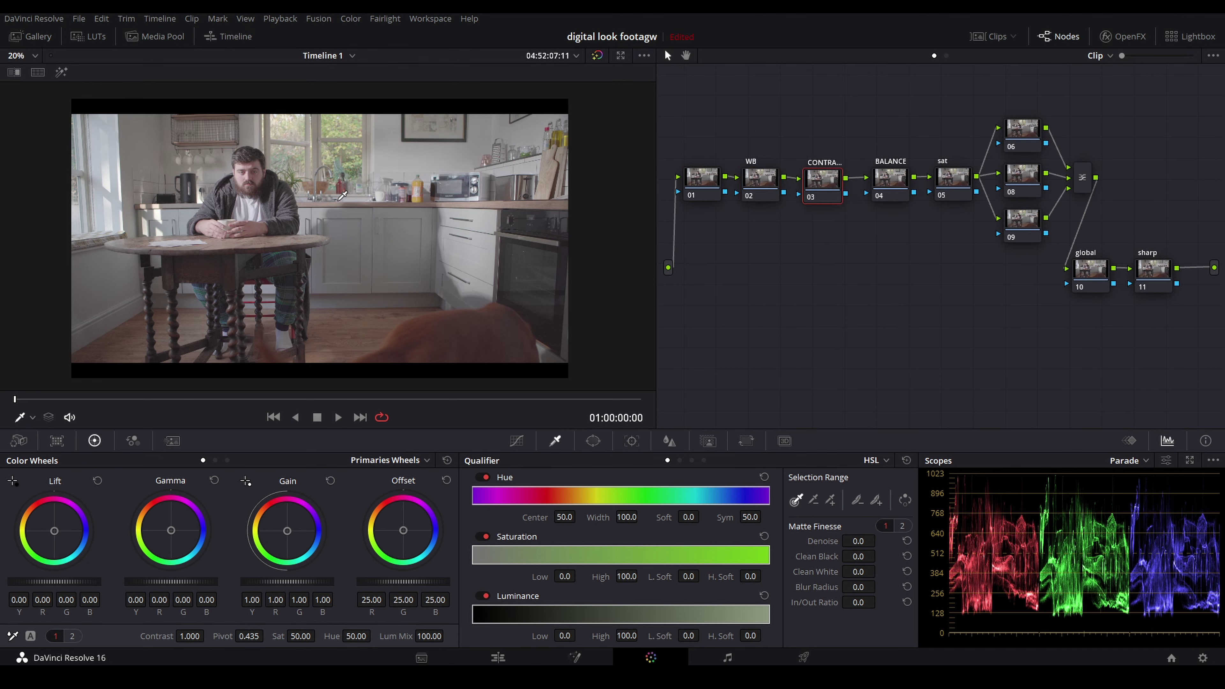
click(756, 192)
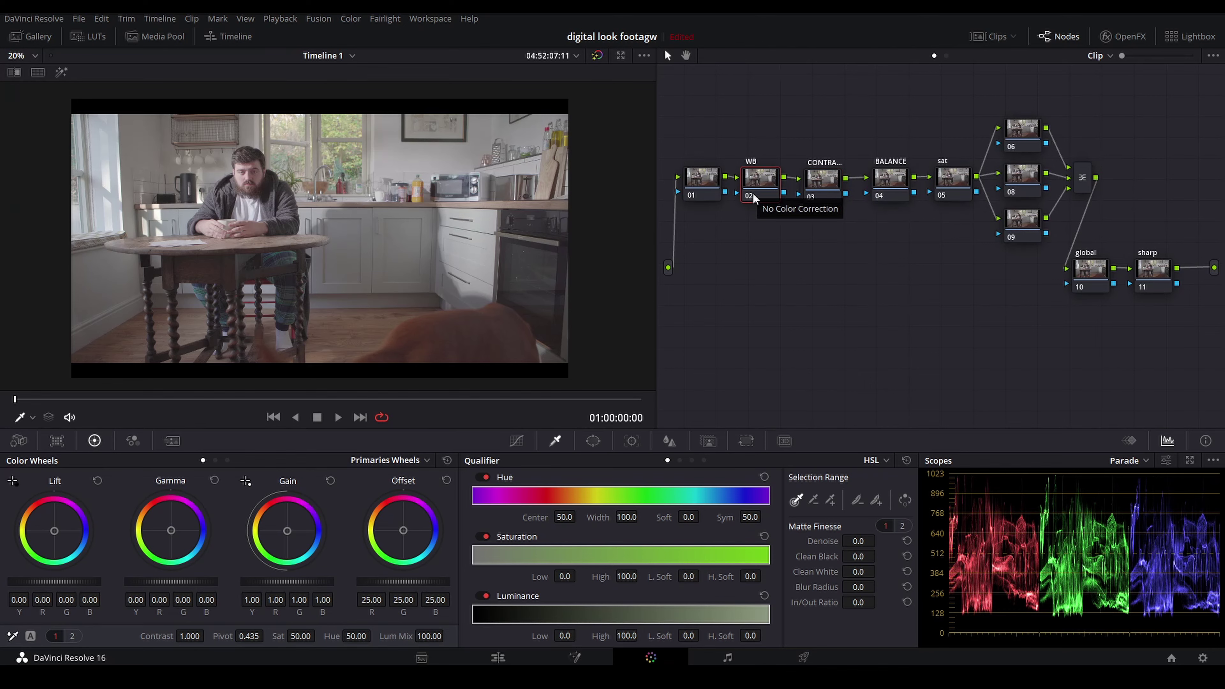
- Raise the contrast on the CONTRAST node to 1.264
click(825, 179)
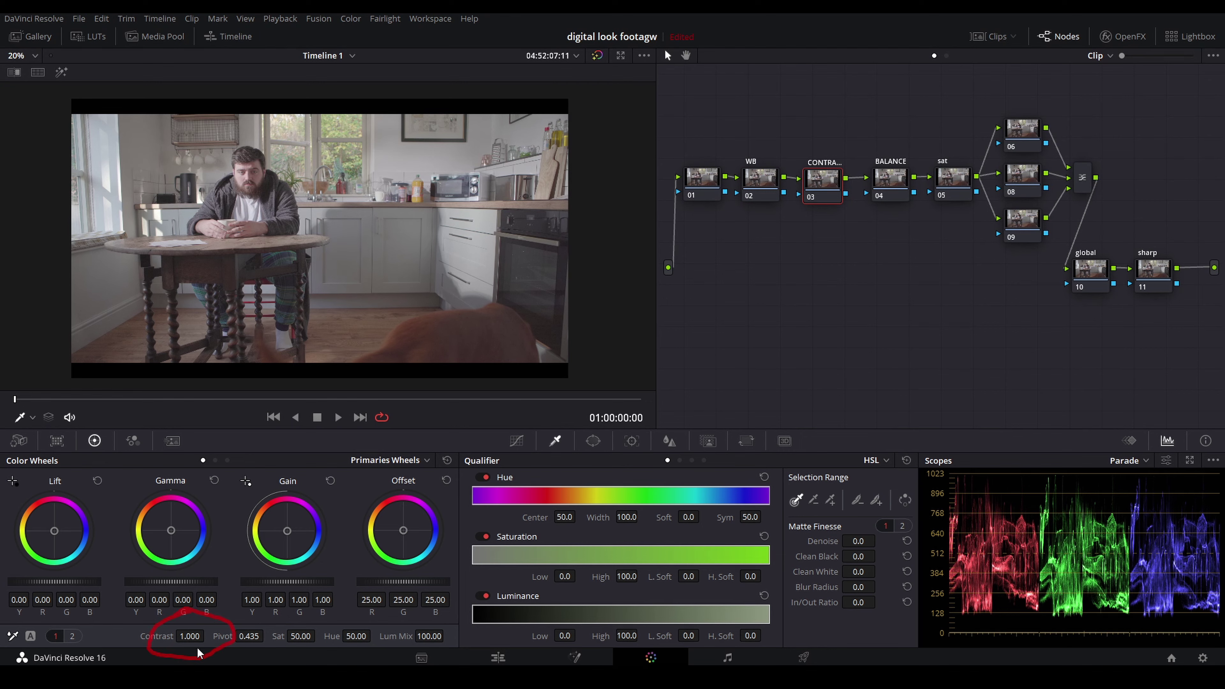
drag(191, 636, 208, 636)
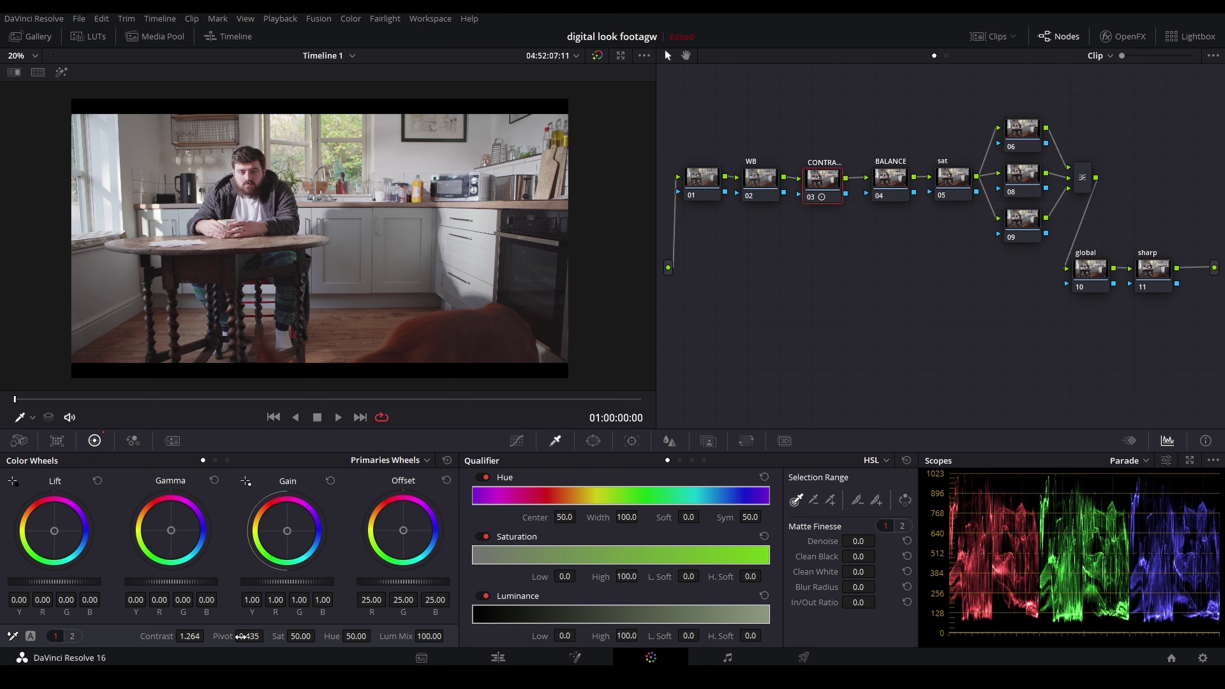
- Try pivot values of 0.827 and 0.309 on the CONTRAST node, checking the effect on the man and the kitchen
drag(240, 636, 268, 635)
scroll(205, 135, up, 1)
scroll(205, 135, up, 5)
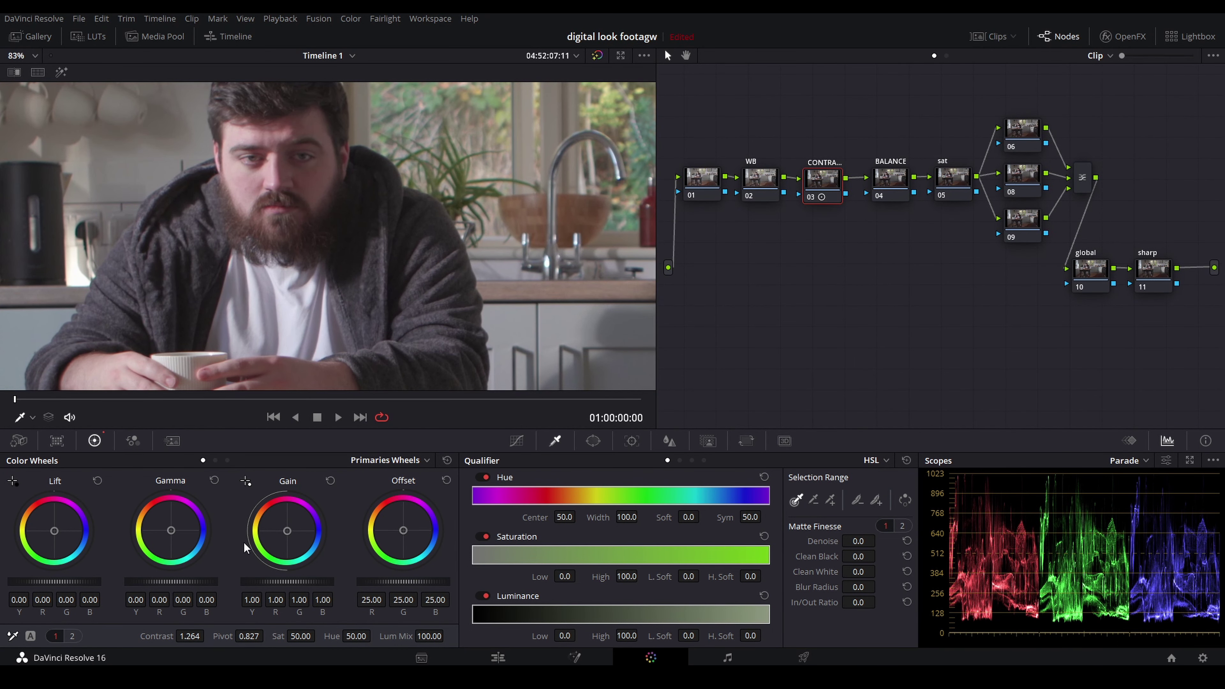
mouse_move(249, 636)
mouse_down()
mouse_move(267, 636)
mouse_move(227, 636)
mouse_move(260, 636)
mouse_up()
scroll(418, 253, down, 5)
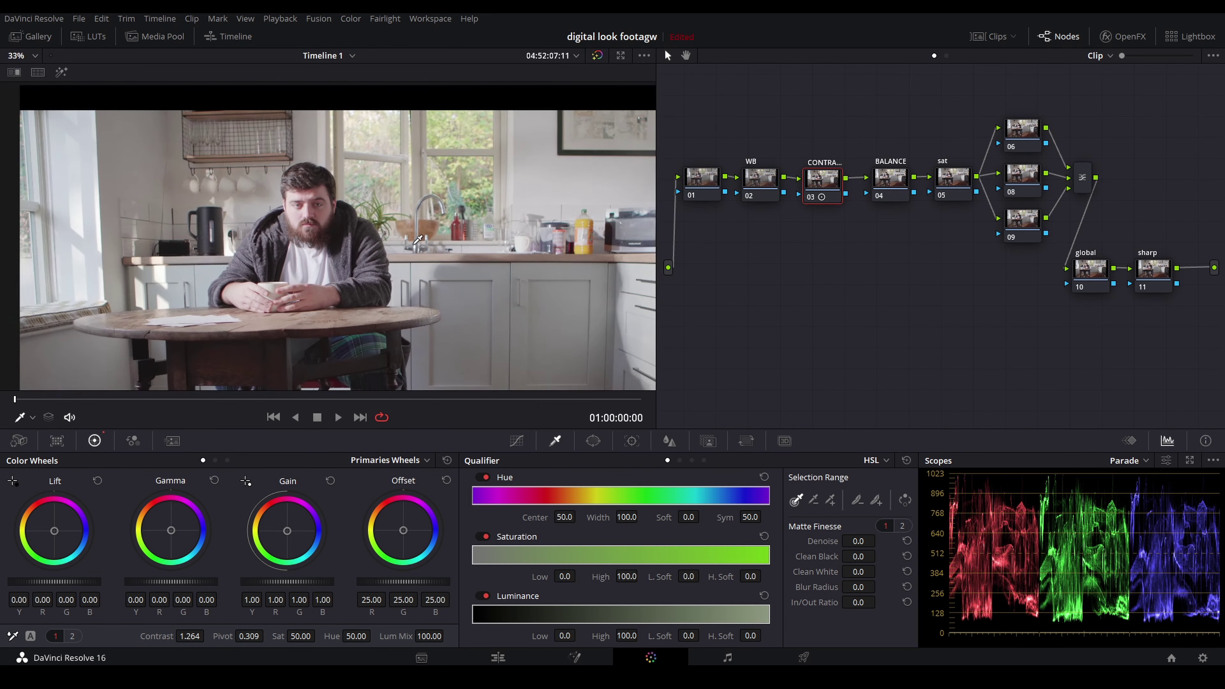
scroll(418, 253, down, 3)
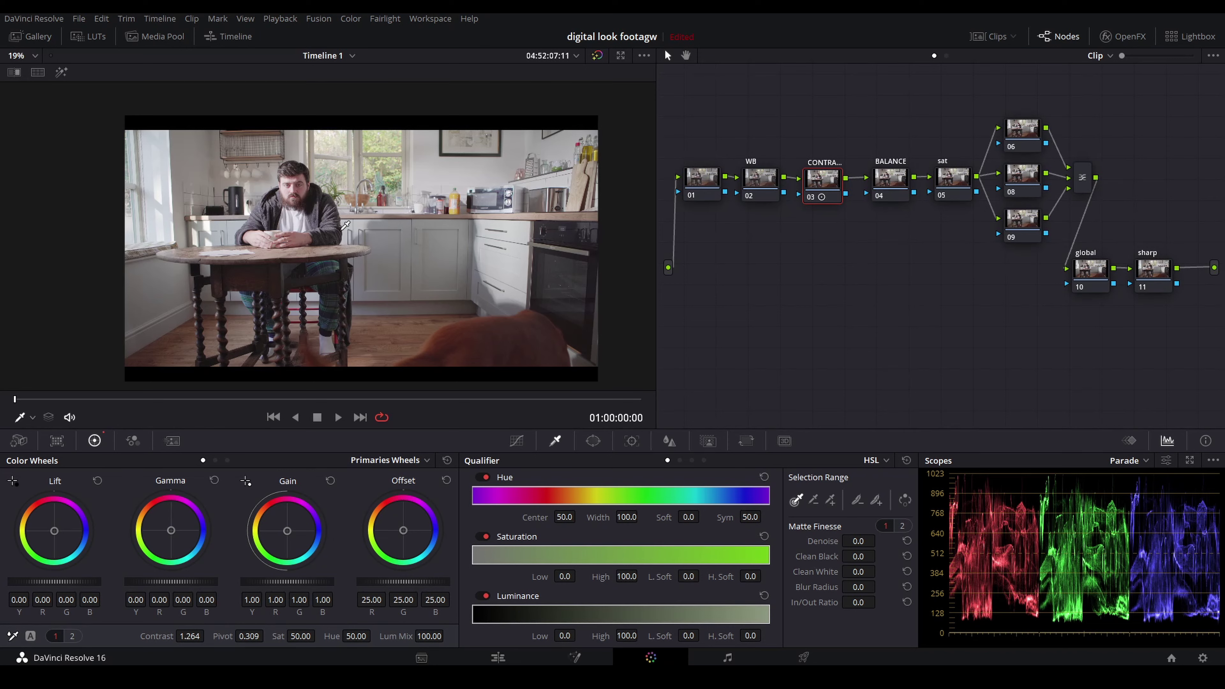
drag(345, 226, 327, 233)
scroll(327, 233, up, 1)
- Try a pivot of 0.383 on the CONTRAST node and inspect the man's face and the cabinets
drag(251, 636, 266, 636)
scroll(359, 226, up, 4)
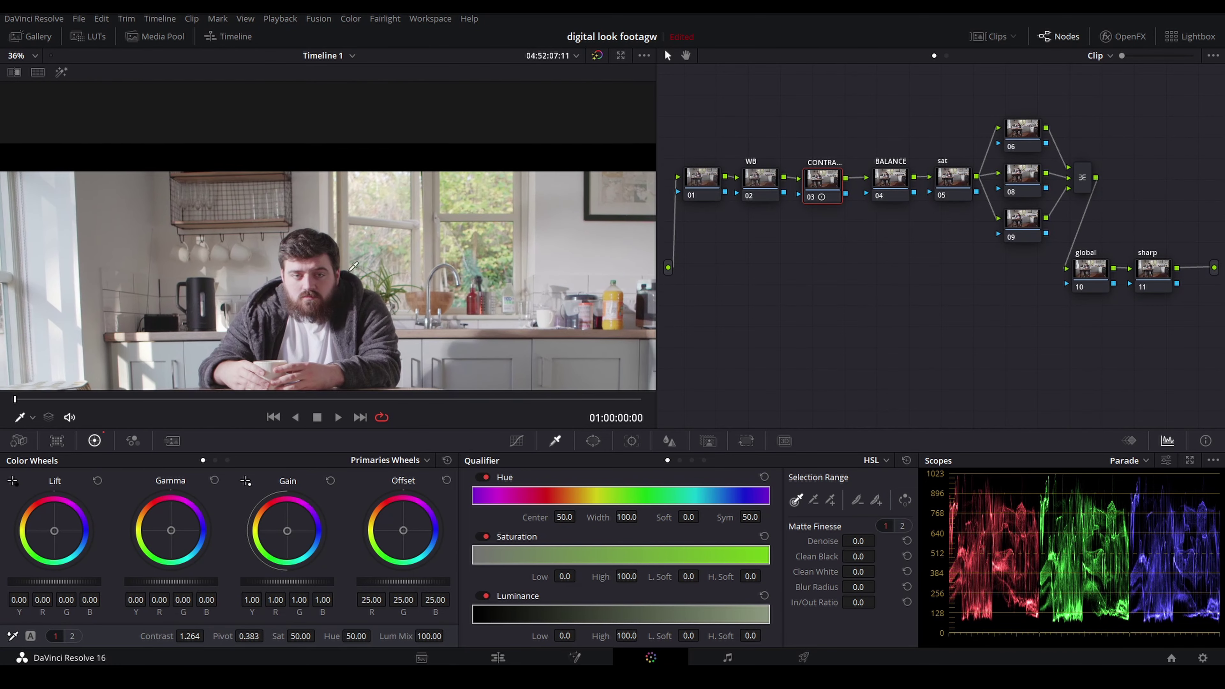
scroll(290, 203, down, 4)
scroll(212, 166, up, 4)
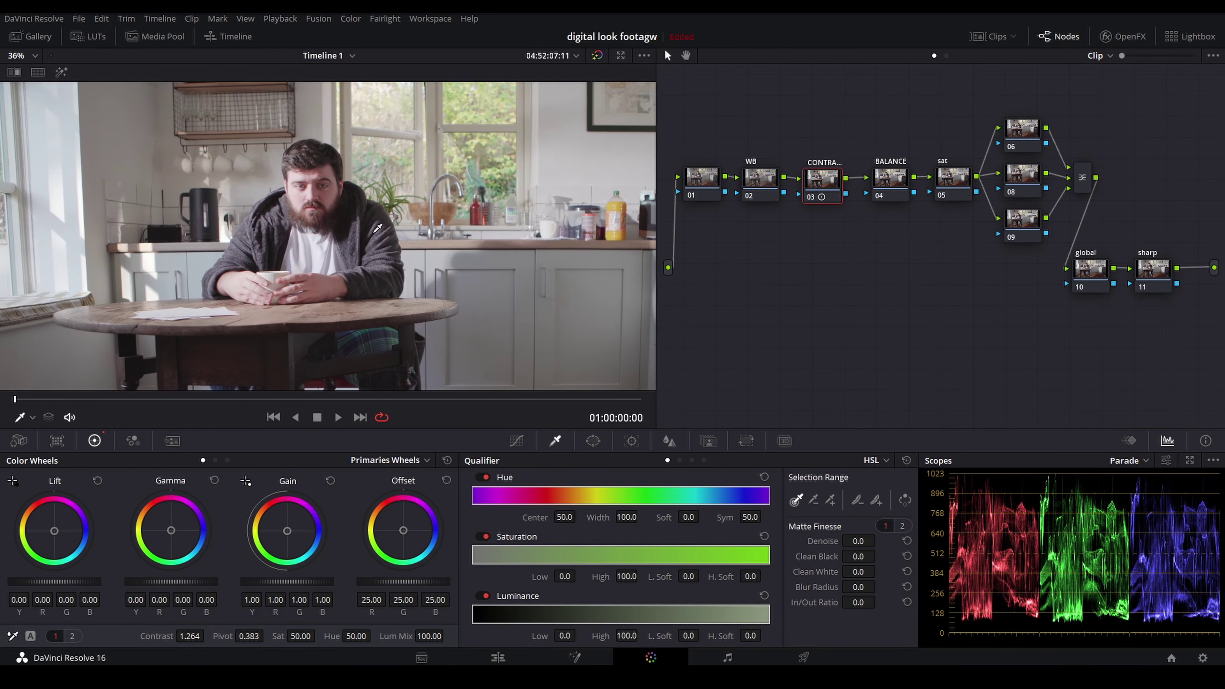
scroll(338, 226, up, 2)
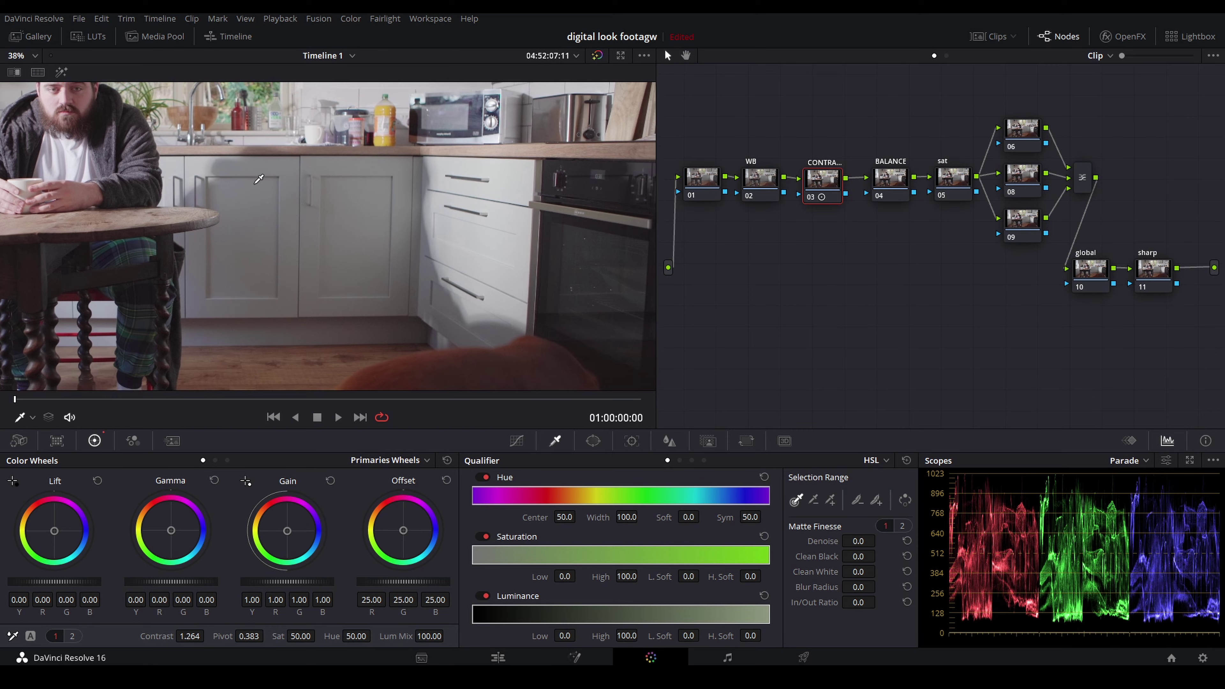
scroll(391, 250, down, 2)
scroll(391, 250, up, 1)
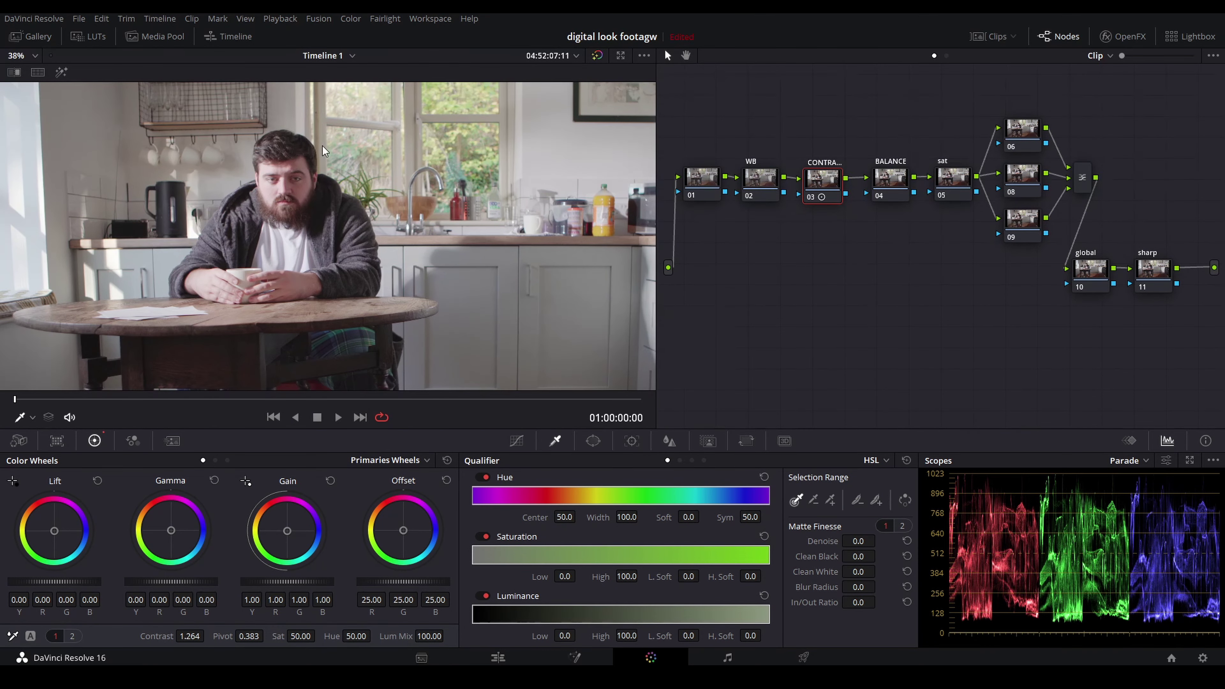
scroll(293, 137, up, 1)
scroll(294, 137, up, 3)
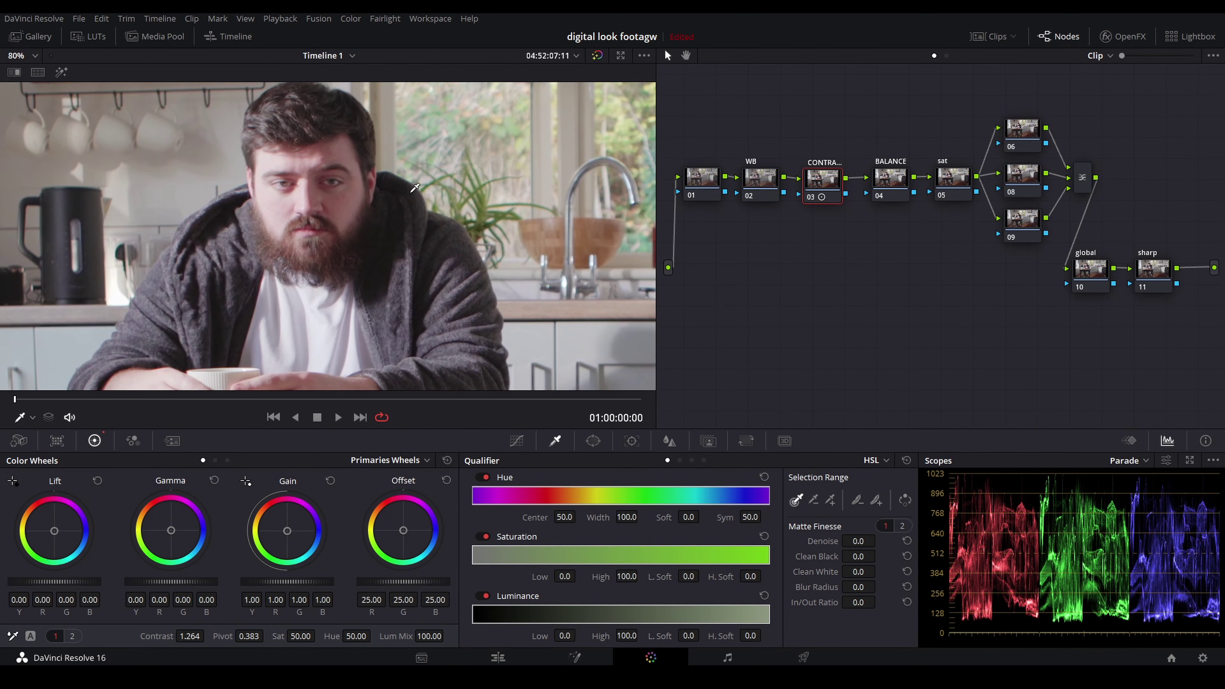
- Set the CONTRAST node's pivot to 0.379 and compare the image with the node disabled and enabled
drag(253, 636, 267, 636)
scroll(368, 269, down, 2)
key(ctrl+d)
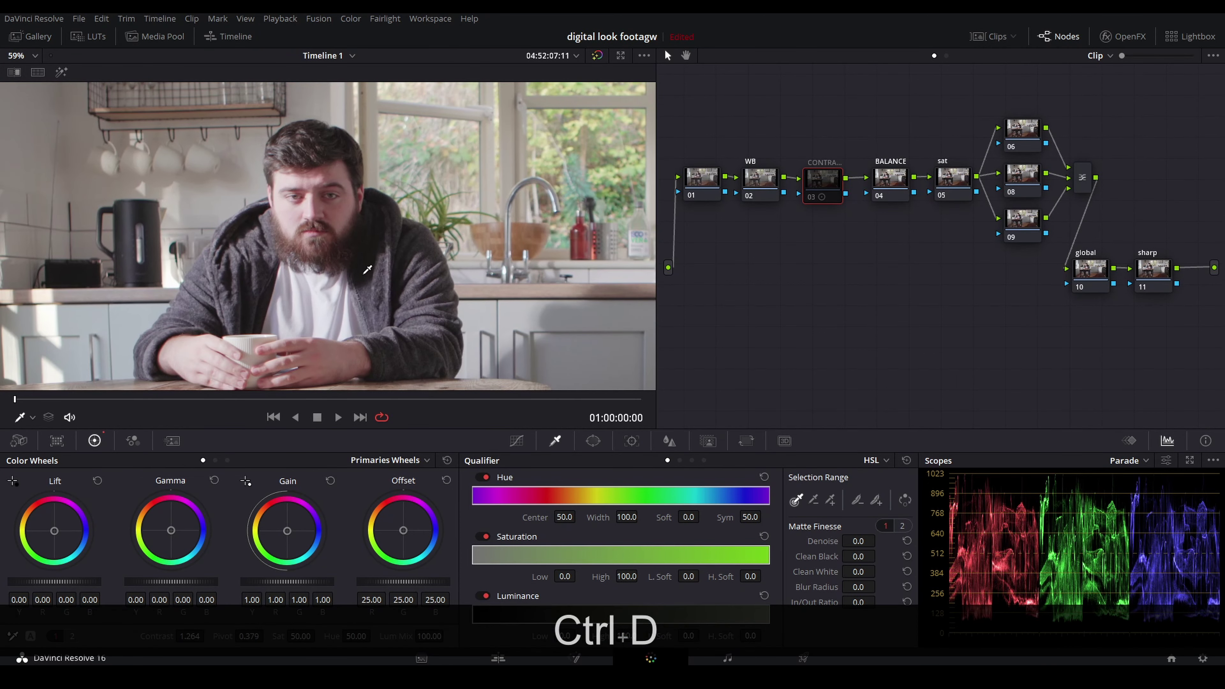
key(ctrl+d)
scroll(286, 160, up, 2)
scroll(287, 161, down, 4)
- Select the BALANCE node and display the Parade scope for judging its levels
click(890, 179)
mouse_move(903, 232)
mouse_down()
mouse_move(866, 156)
mouse_move(874, 234)
mouse_up()
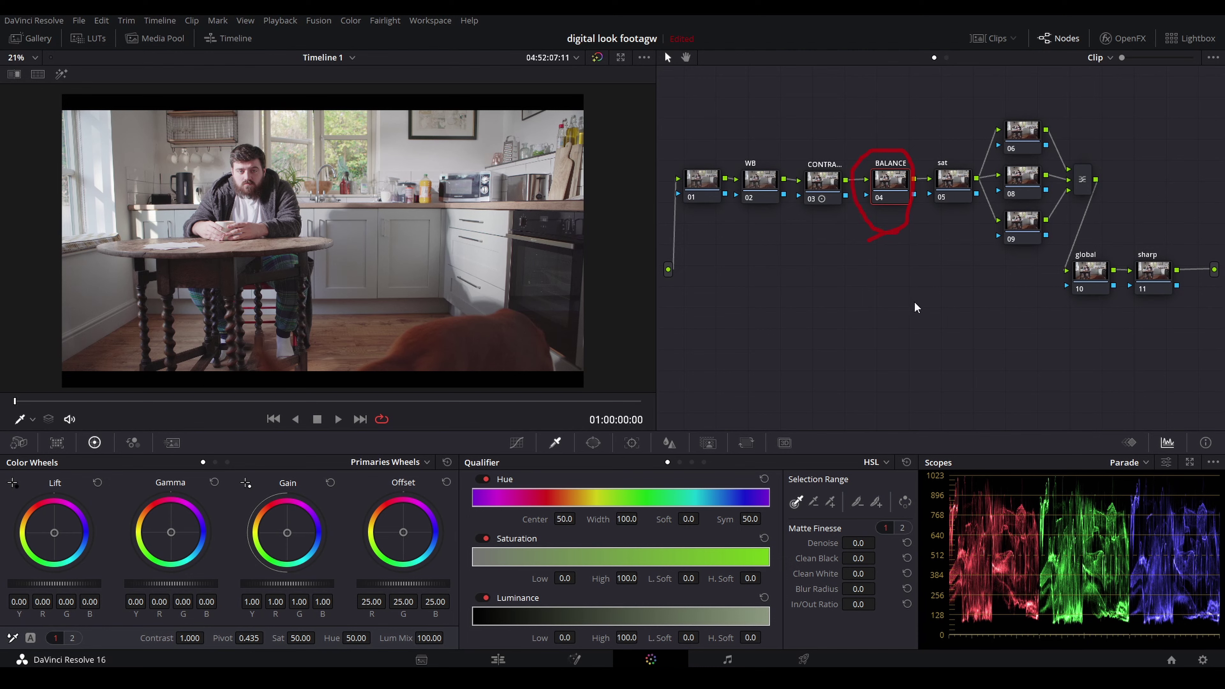
mouse_move(1201, 465)
mouse_down()
mouse_move(933, 489)
mouse_move(1219, 502)
mouse_move(1203, 535)
mouse_move(937, 554)
mouse_move(1186, 569)
mouse_move(1220, 589)
mouse_move(1140, 618)
mouse_move(979, 622)
mouse_move(934, 647)
mouse_move(1222, 630)
mouse_up()
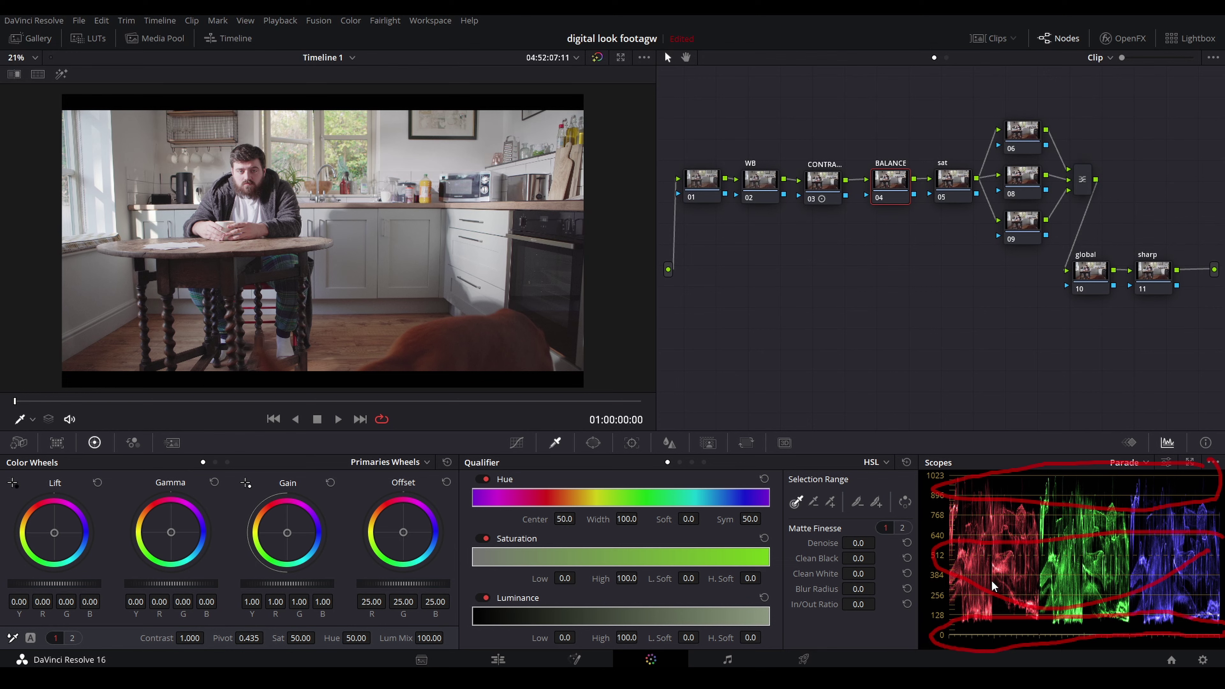
key(Escape)
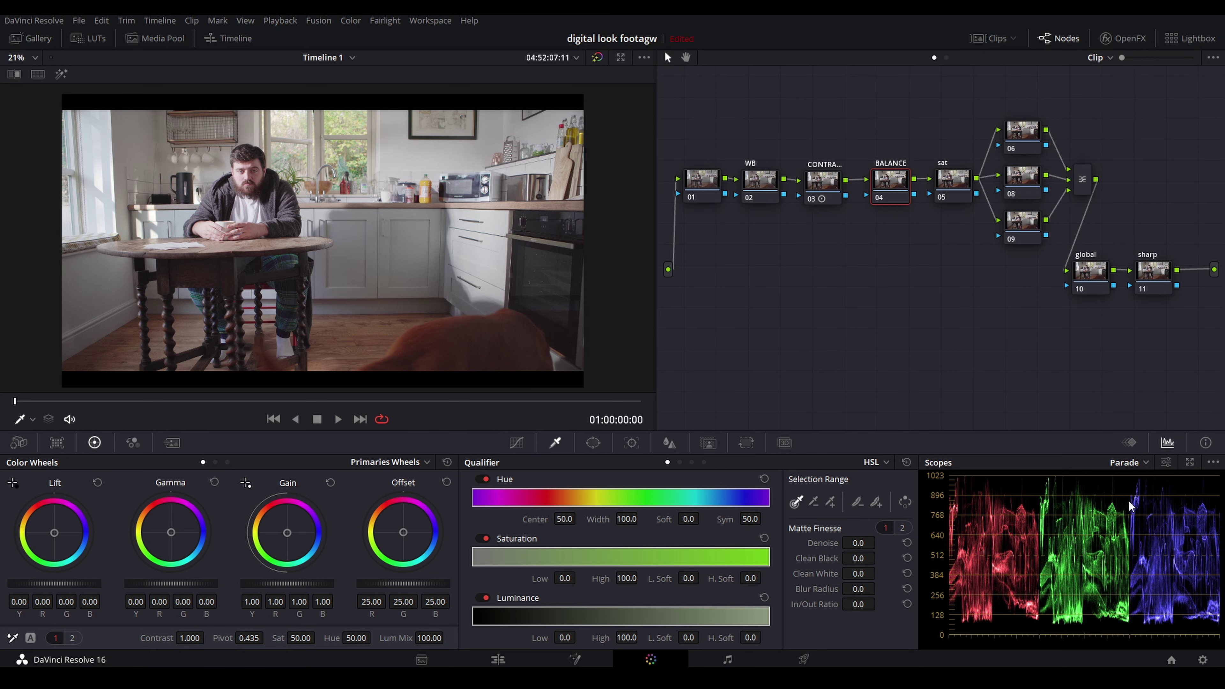
click(1129, 443)
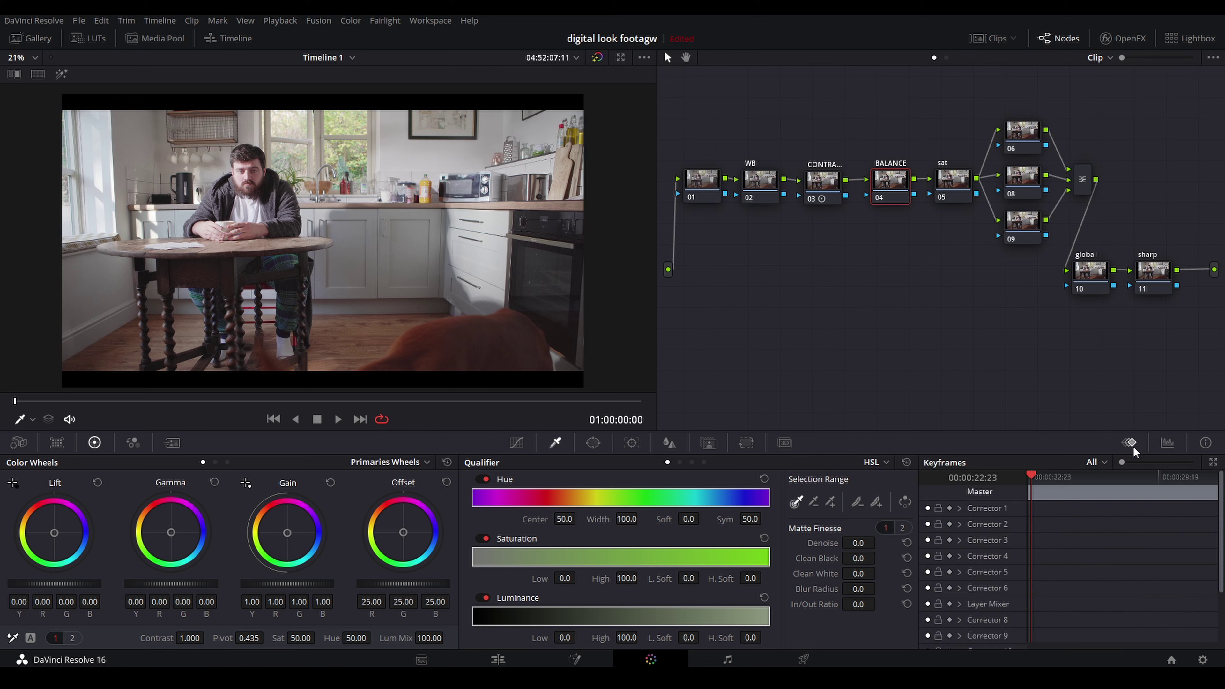
click(1165, 444)
click(1144, 462)
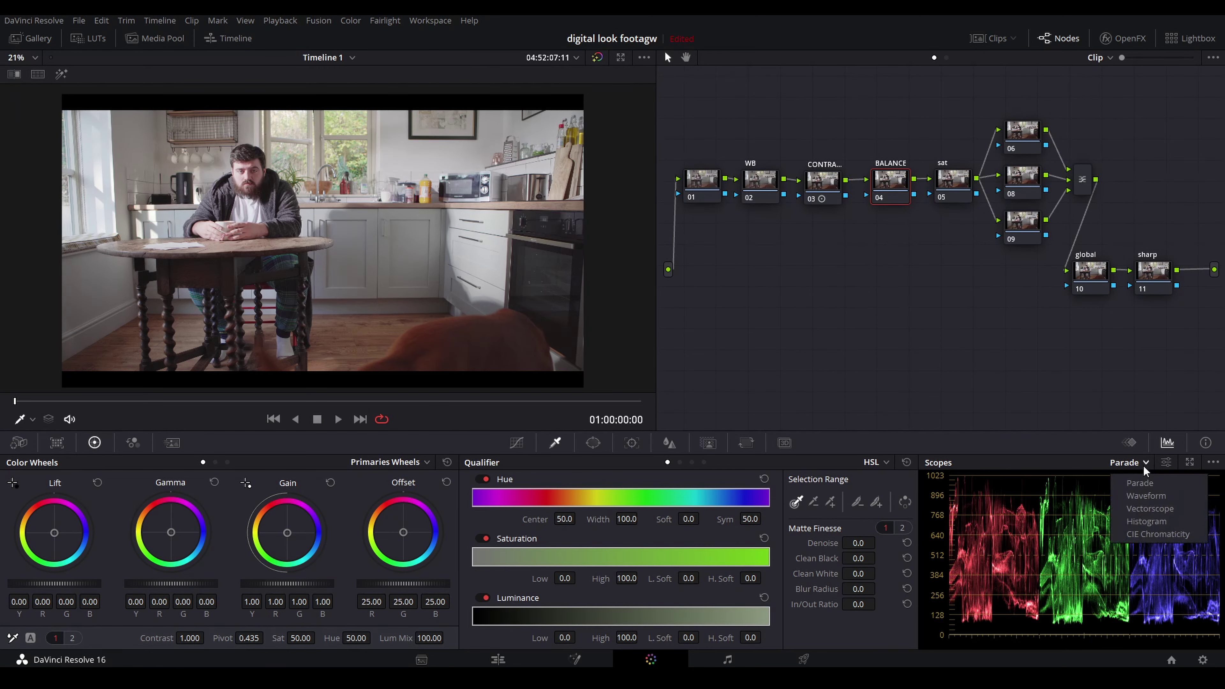
click(1146, 484)
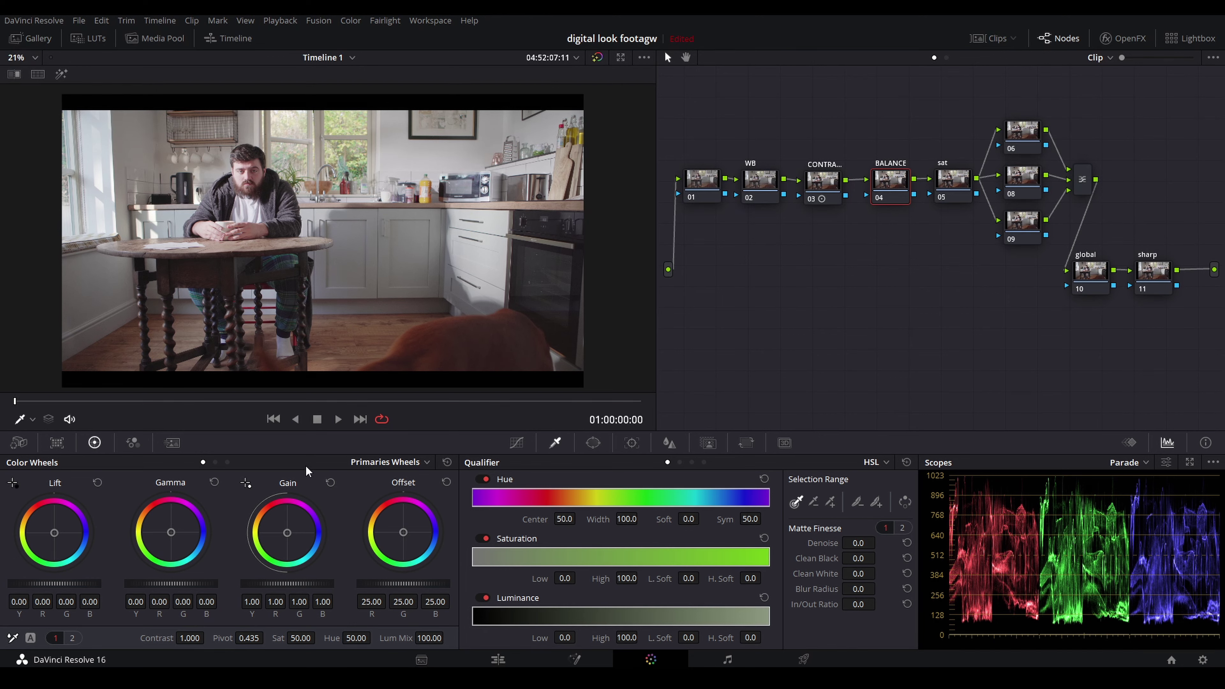
- Lower the BALANCE node's Gain to 0.97 and its Lift to -0.02, checking the man's face
mouse_move(238, 536)
mouse_down()
mouse_move(315, 584)
mouse_move(300, 583)
mouse_up()
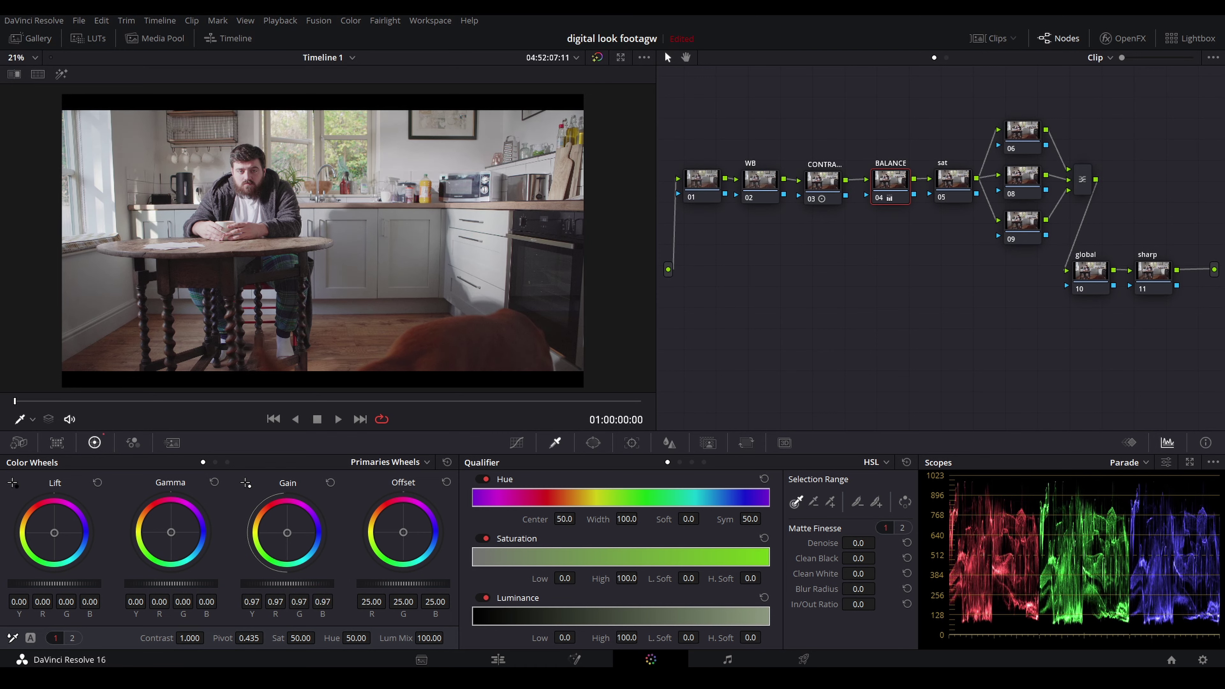
mouse_move(1211, 609)
mouse_down()
mouse_move(1171, 602)
mouse_move(959, 626)
mouse_move(1220, 623)
mouse_up()
drag(82, 584, 73, 584)
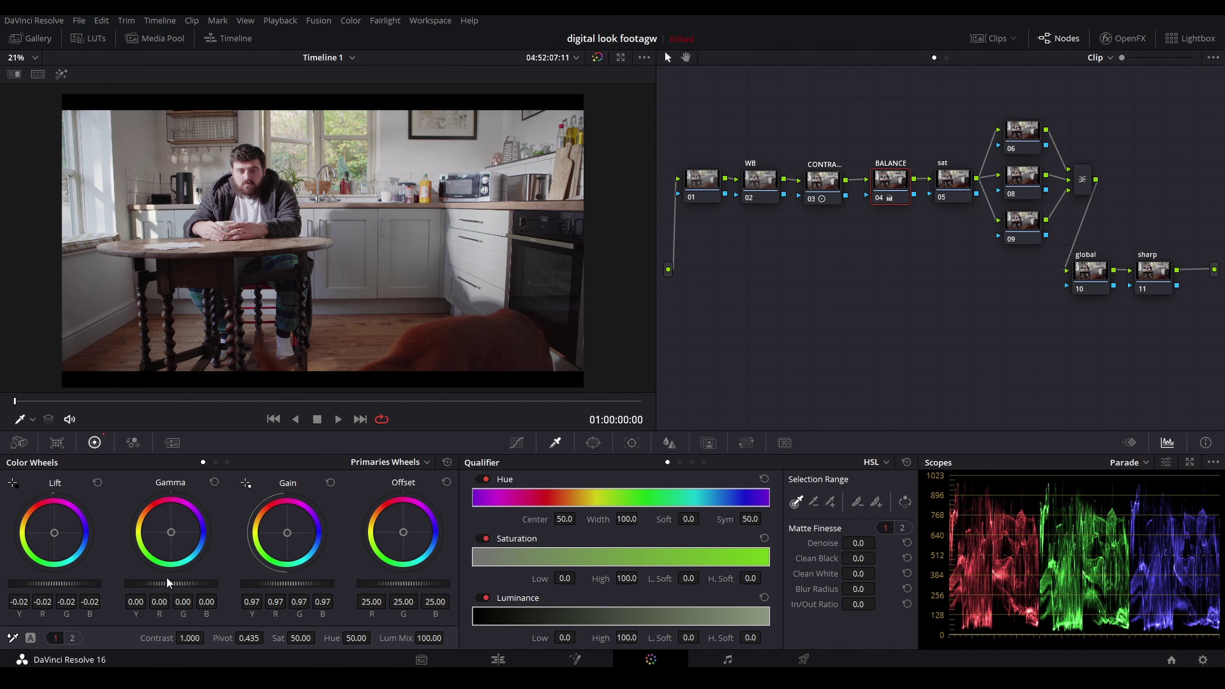
drag(155, 588, 156, 587)
scroll(260, 162, up, 6)
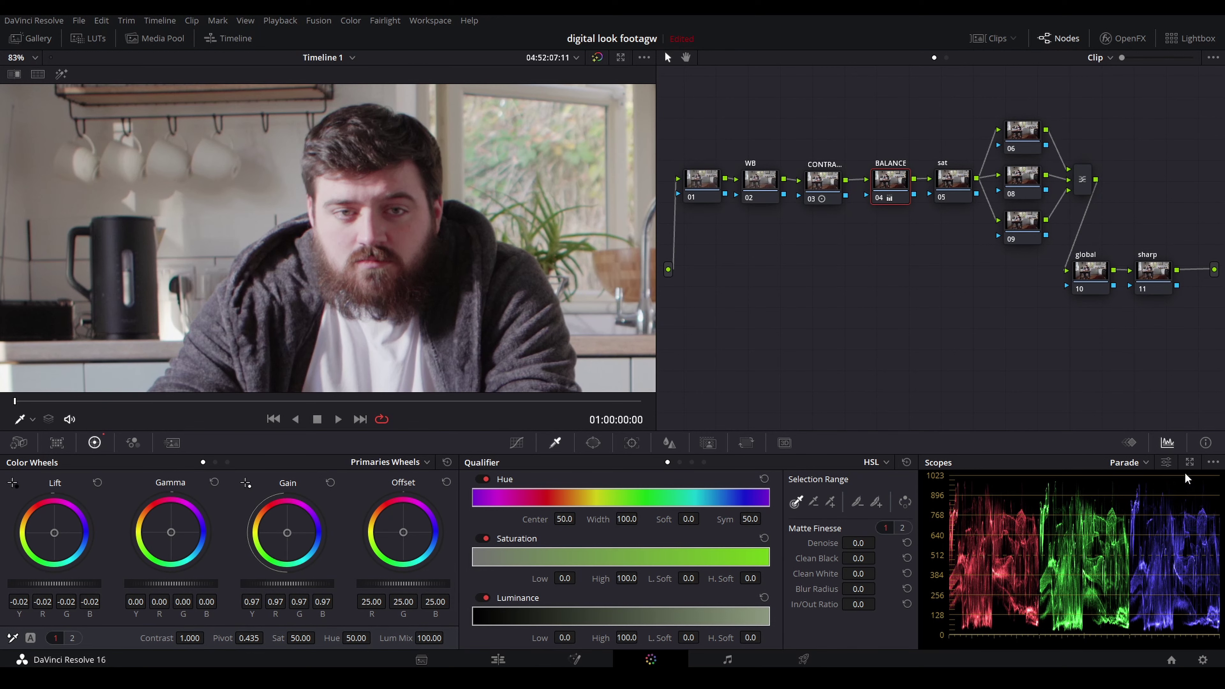
key(shift+z)
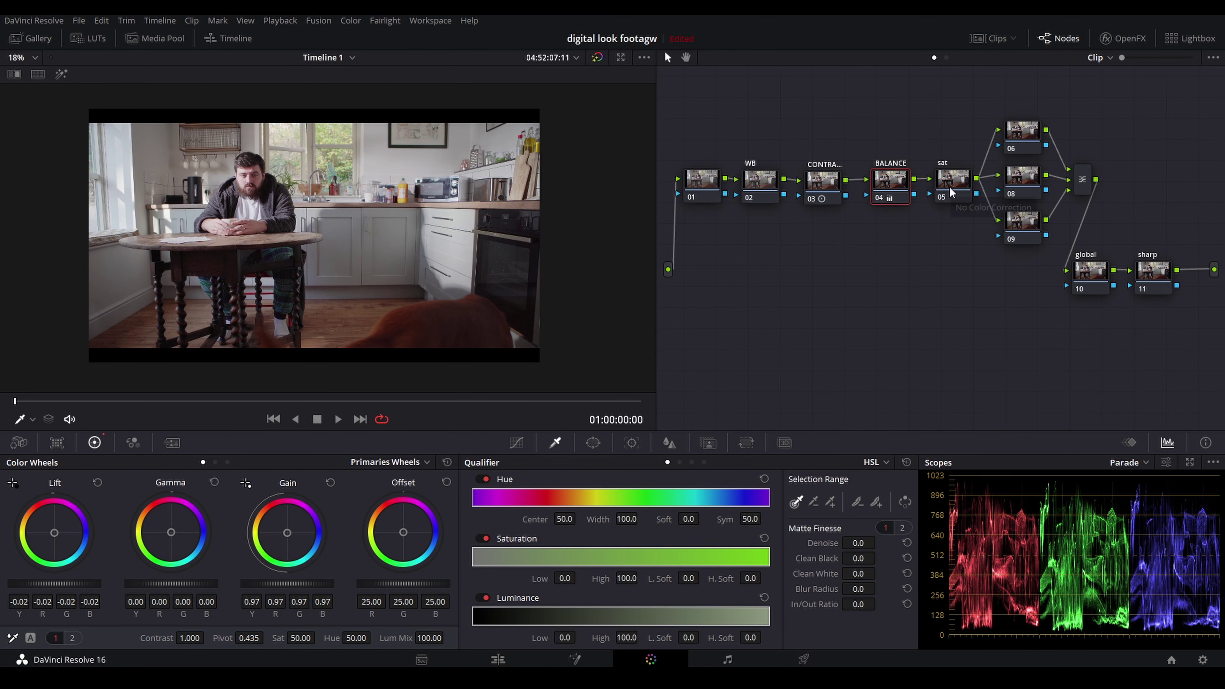
- On the sat node, raise red in Red Output, green in Green Output and blue in Blue Output to 2.00 with the RGB Mixer
click(950, 192)
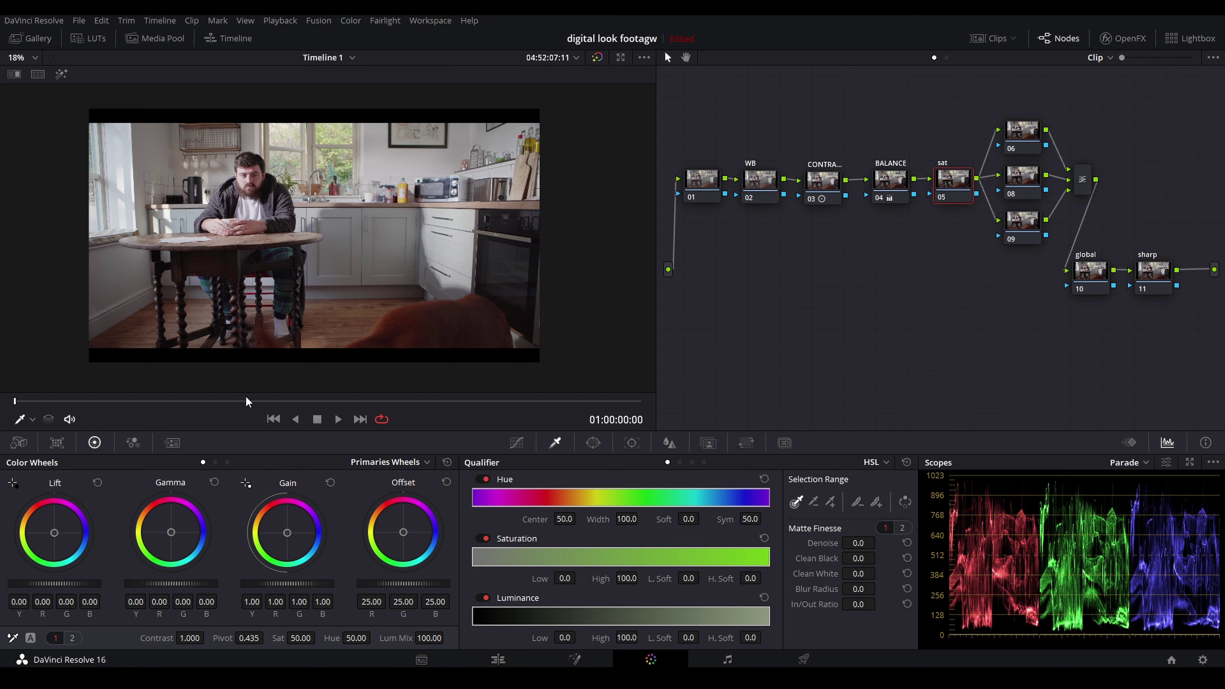
click(139, 445)
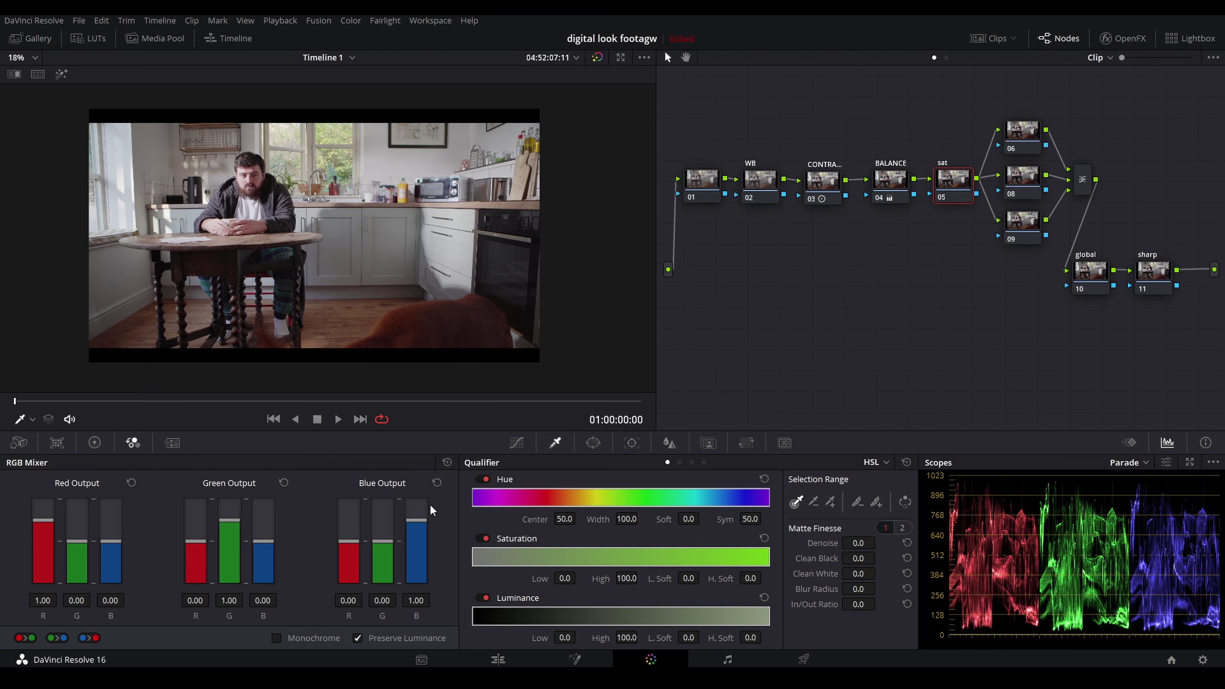
drag(417, 528, 407, 502)
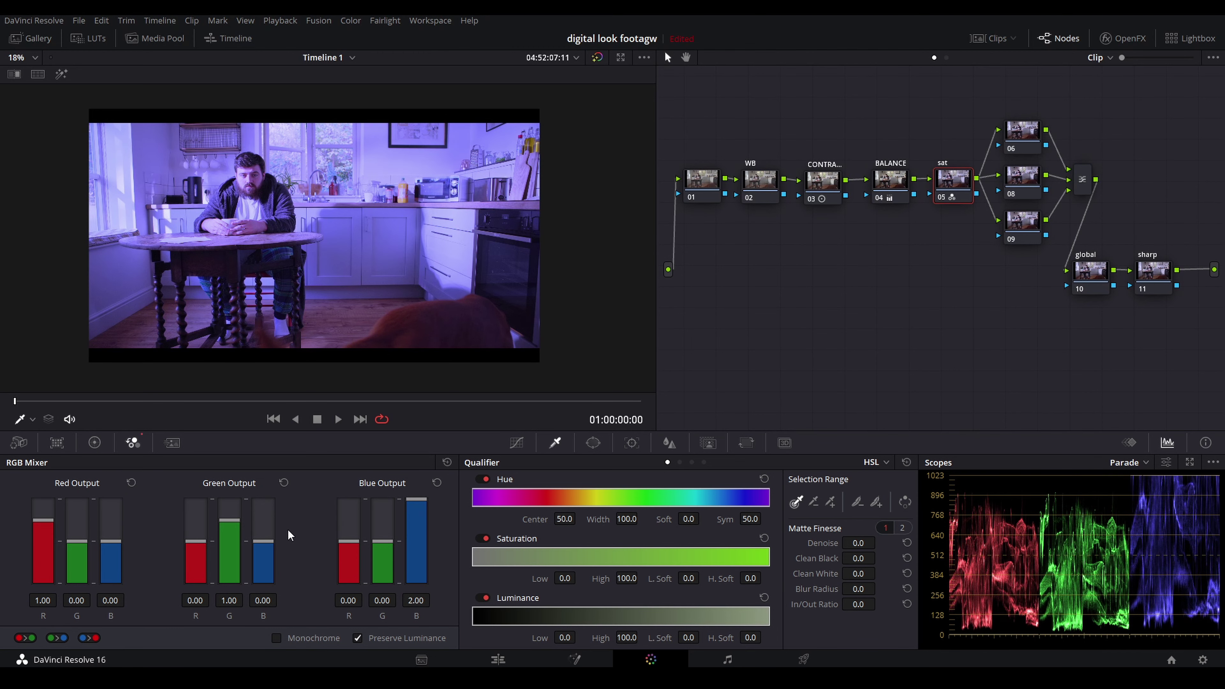
drag(236, 527, 230, 502)
drag(40, 531, 41, 501)
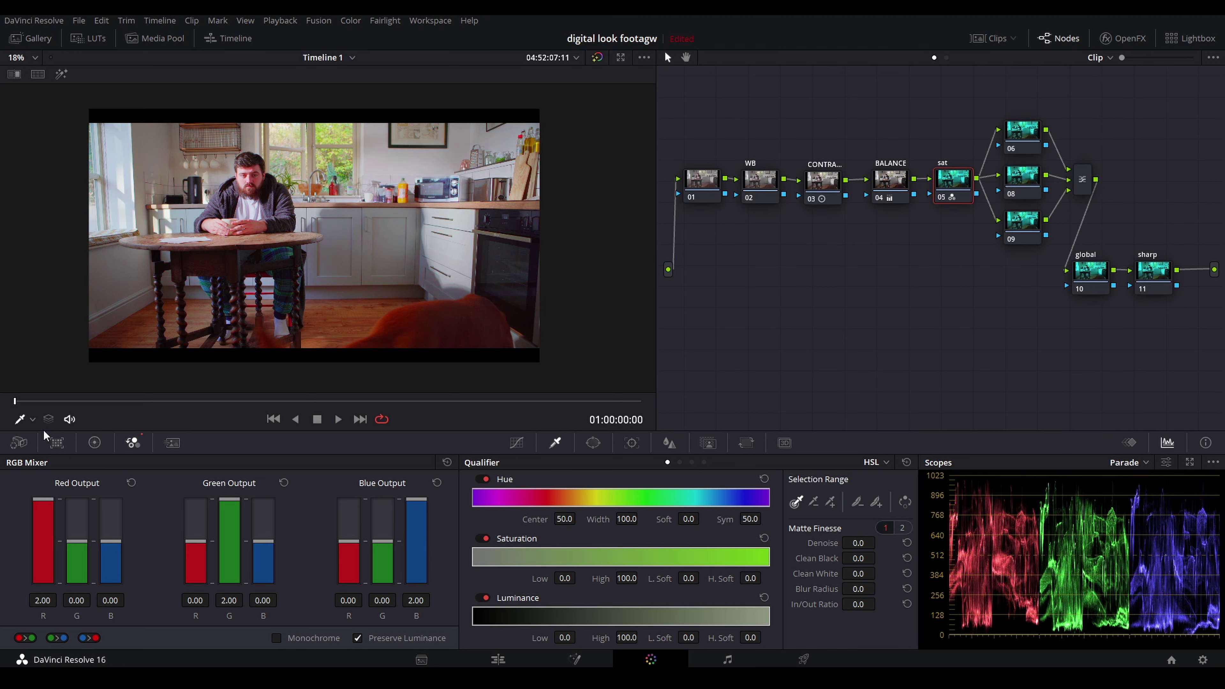
- Correct the skin's red cast by shifting the WB node's Offset to red 22.84, green 25.18 and blue 24.63
scroll(237, 263, up, 2)
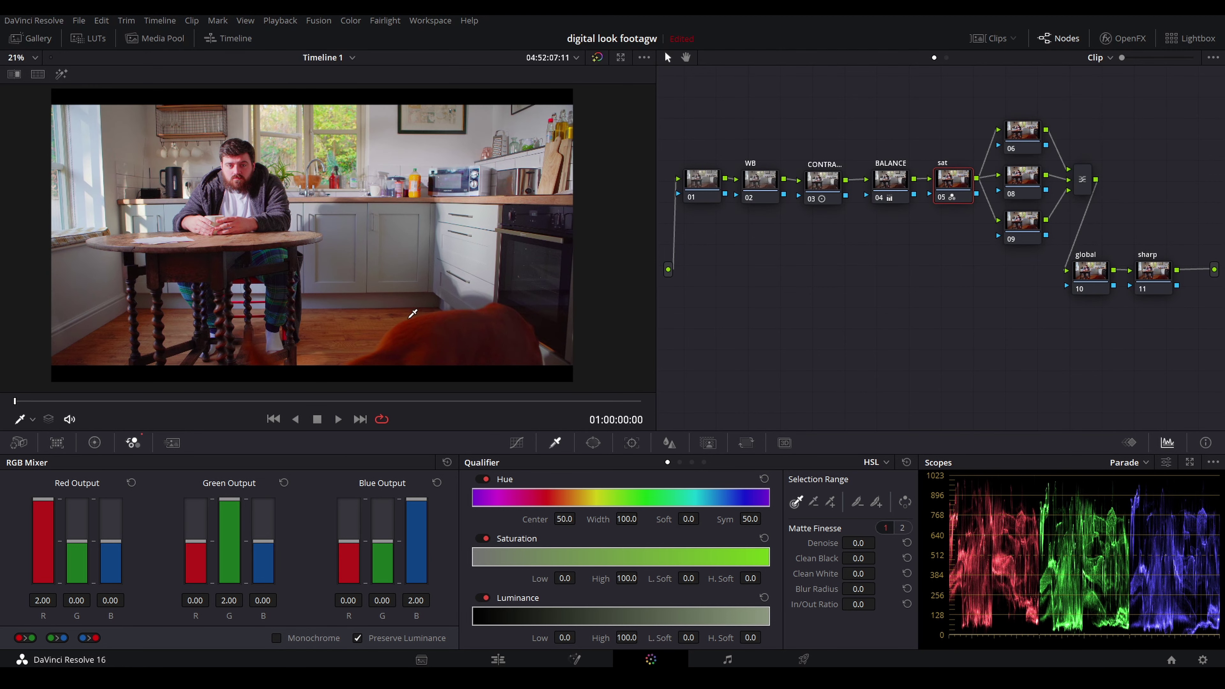
scroll(172, 172, up, 1)
scroll(172, 172, up, 5)
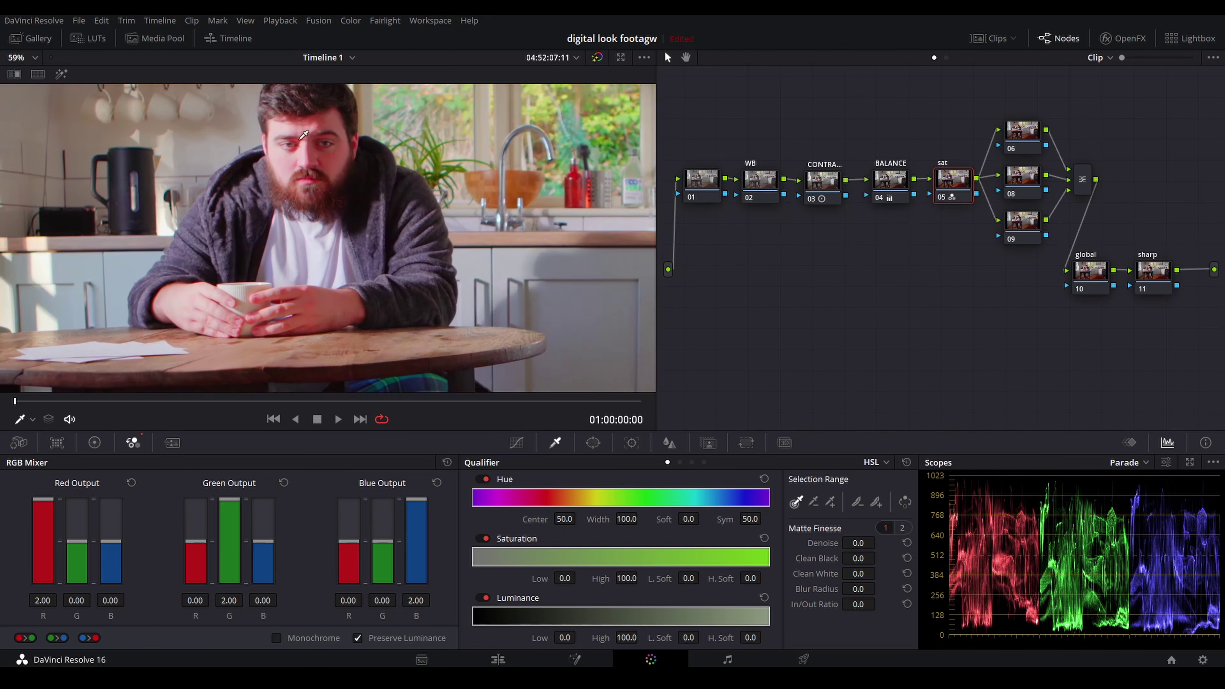
scroll(308, 179, up, 4)
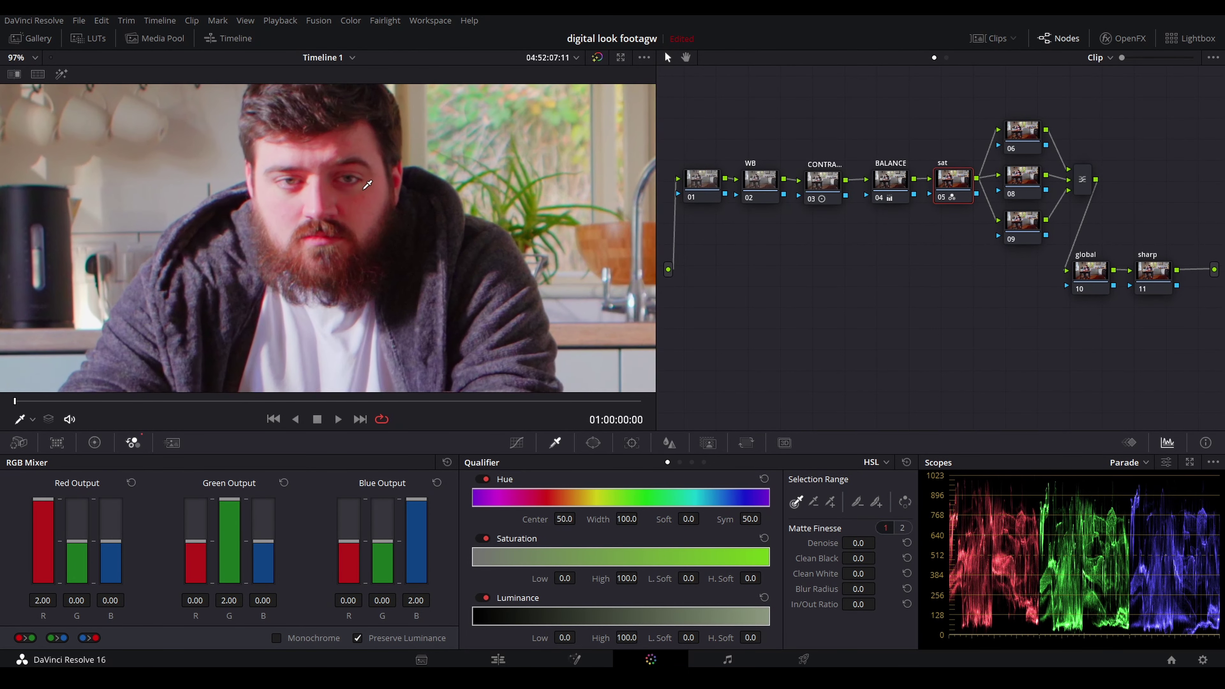
drag(428, 272, 421, 195)
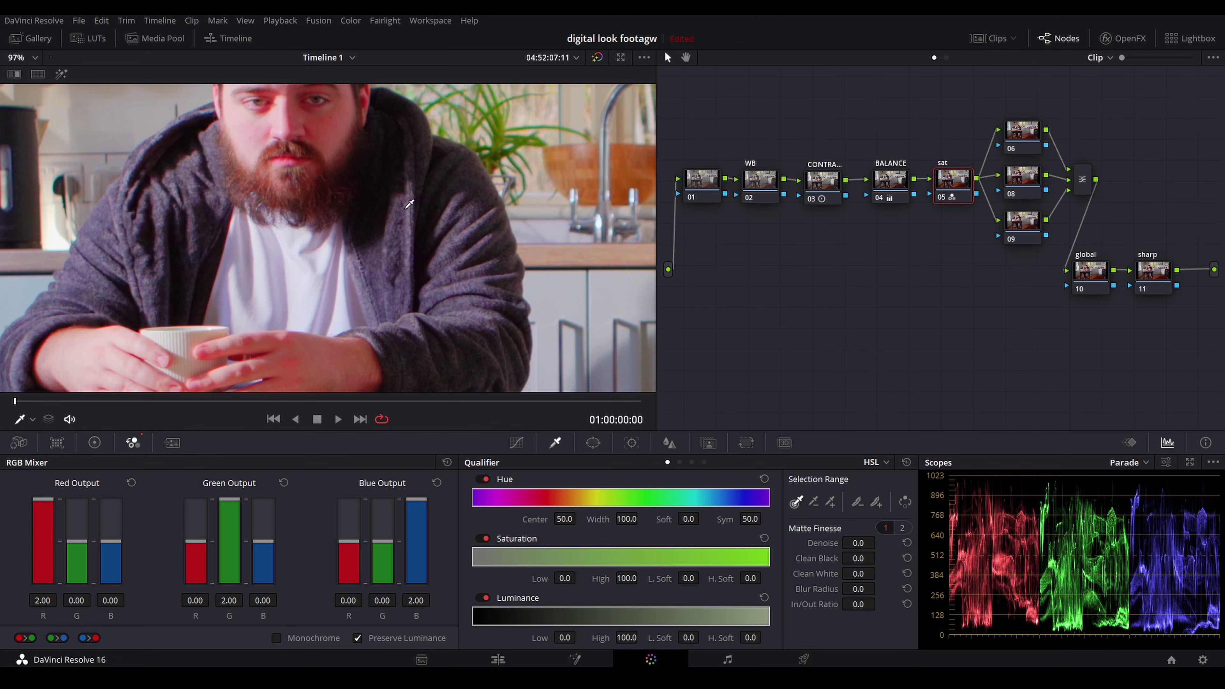
scroll(267, 186, up, 3)
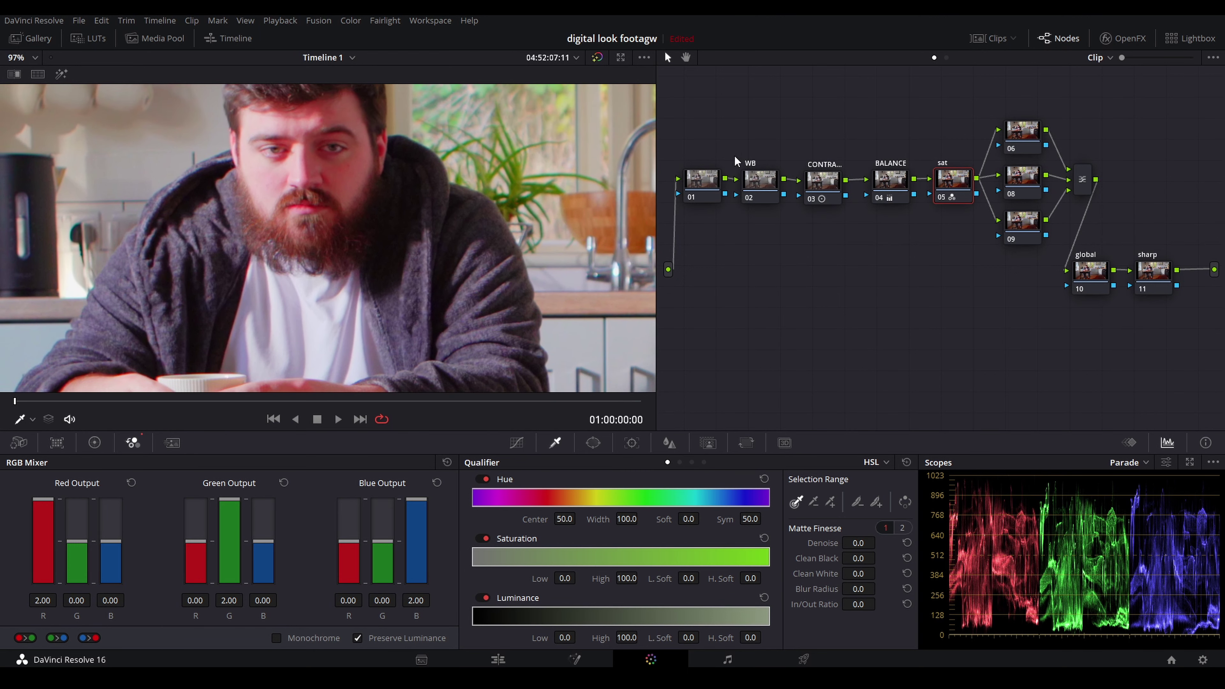
click(772, 181)
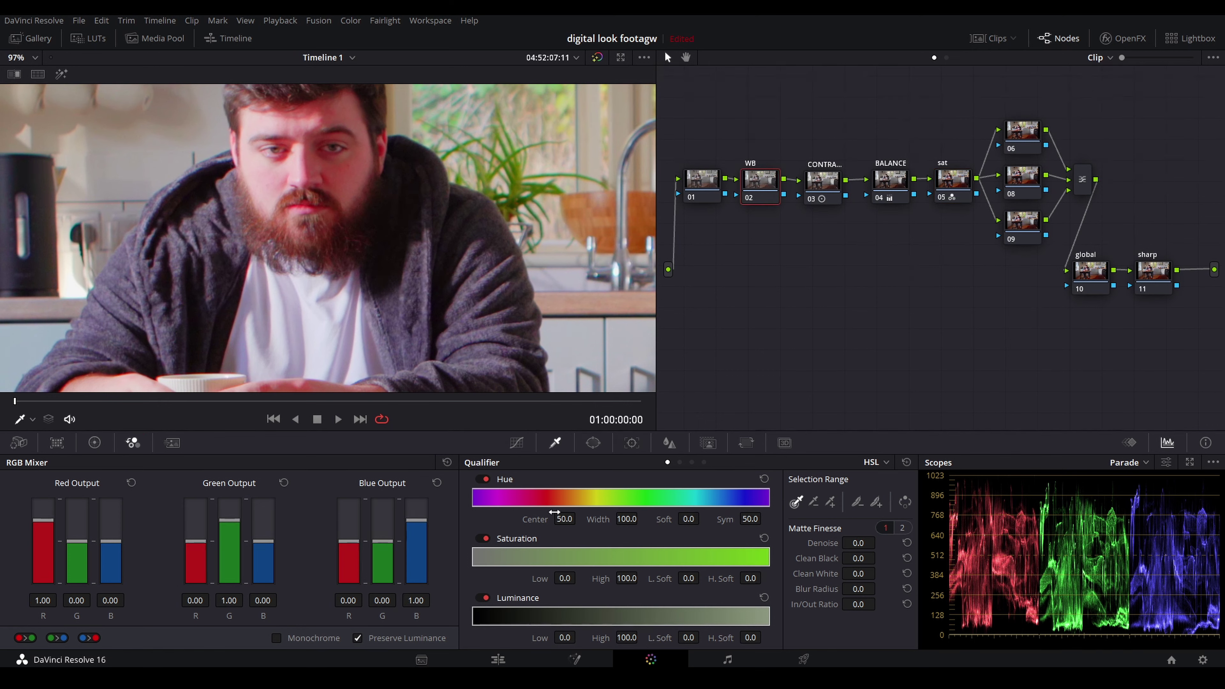
click(95, 442)
drag(404, 534, 402, 532)
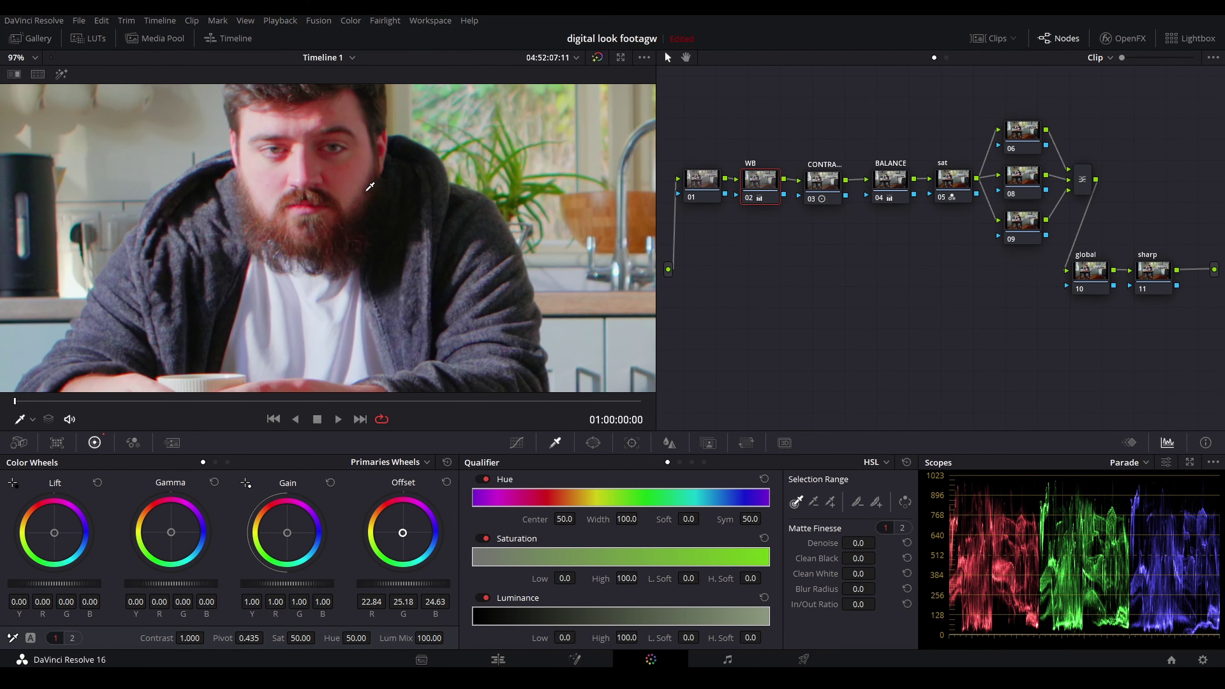
- View the kitchen frame full screen and compare it with the WB node disabled and enabled
scroll(370, 187, down, 10)
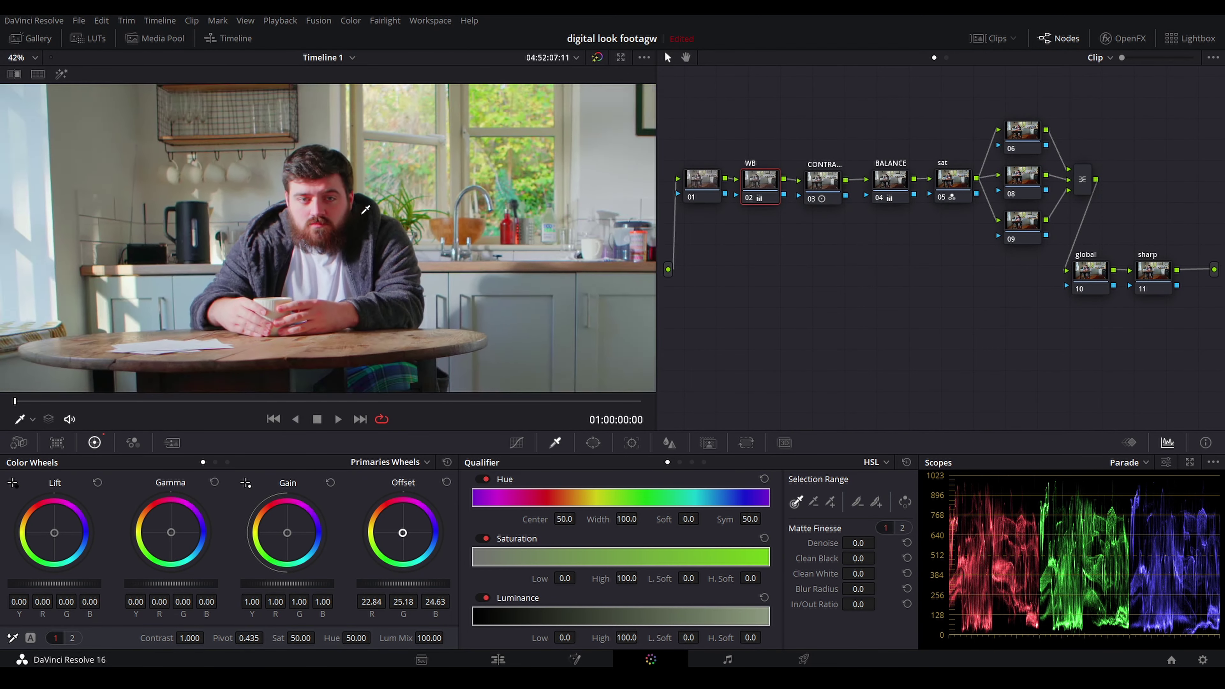
scroll(337, 217, up, 4)
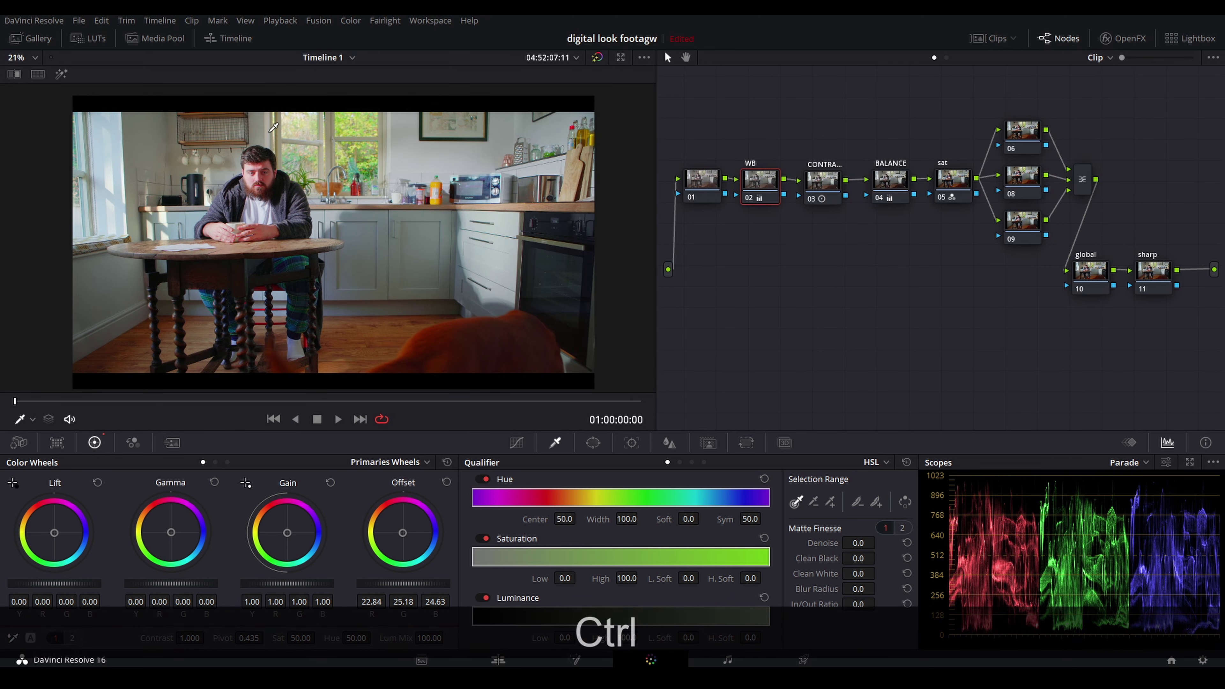
key(ctrl+f)
key(ctrl+d)
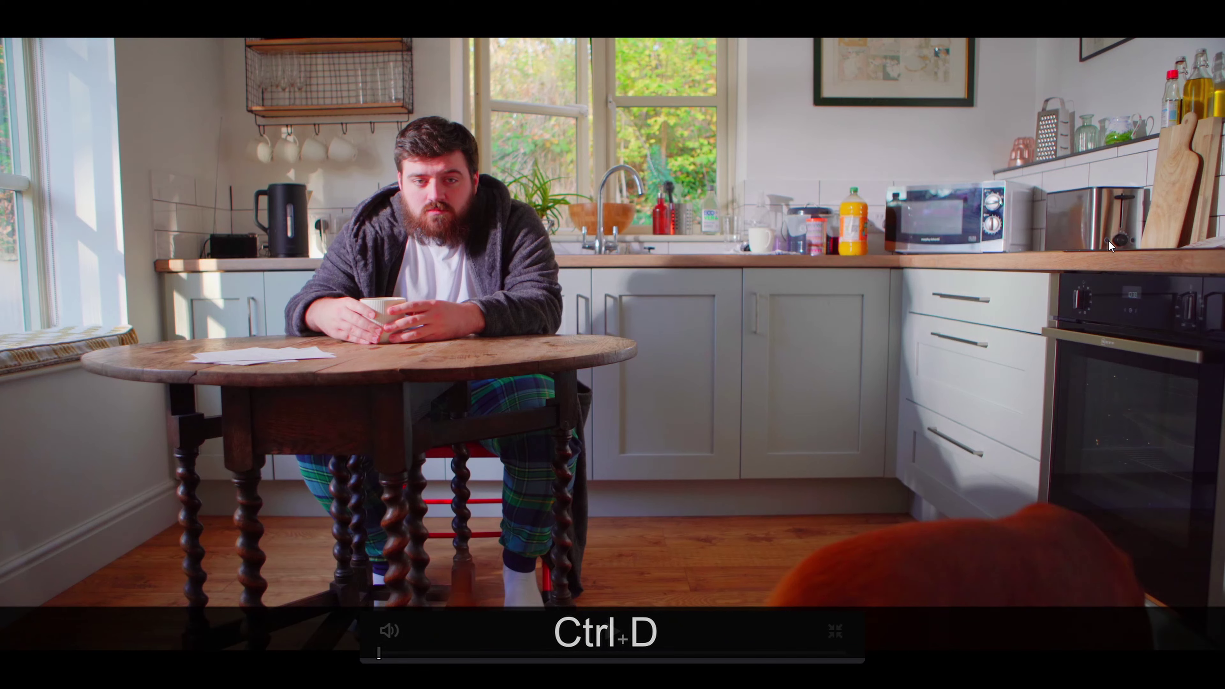
key(d)
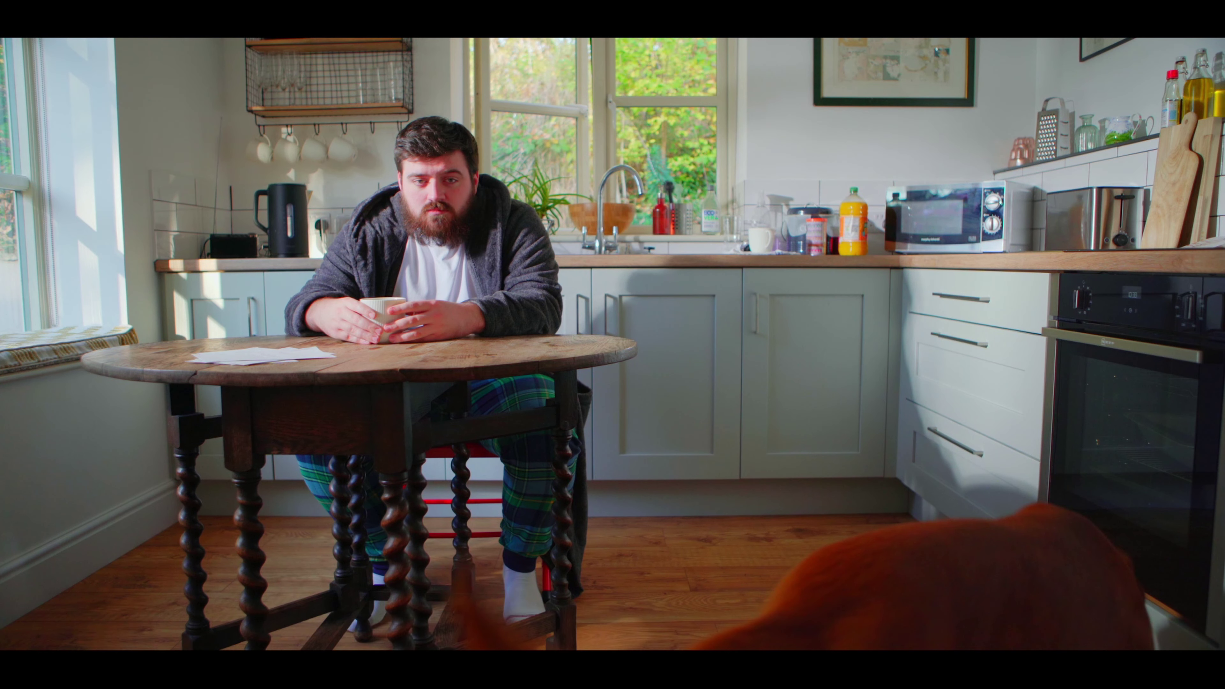
key(Escape)
- Space out parallel nodes 06, 08 and 09 vertically in the node graph
drag(937, 114, 833, 253)
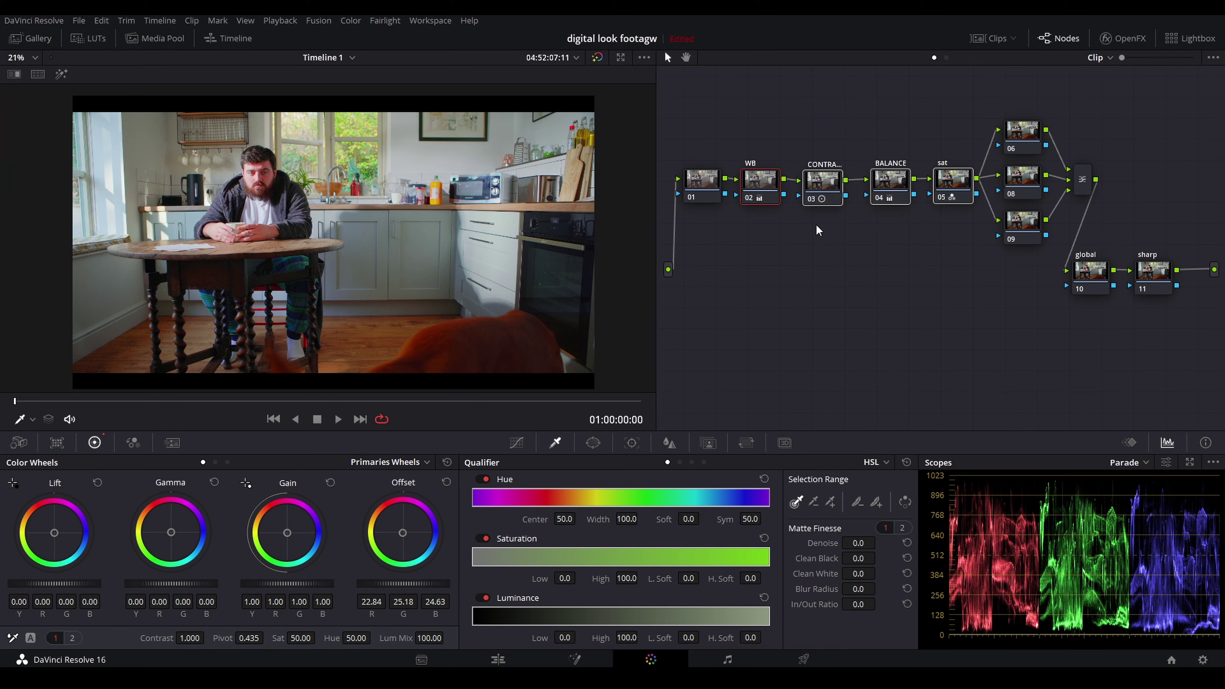
click(1119, 132)
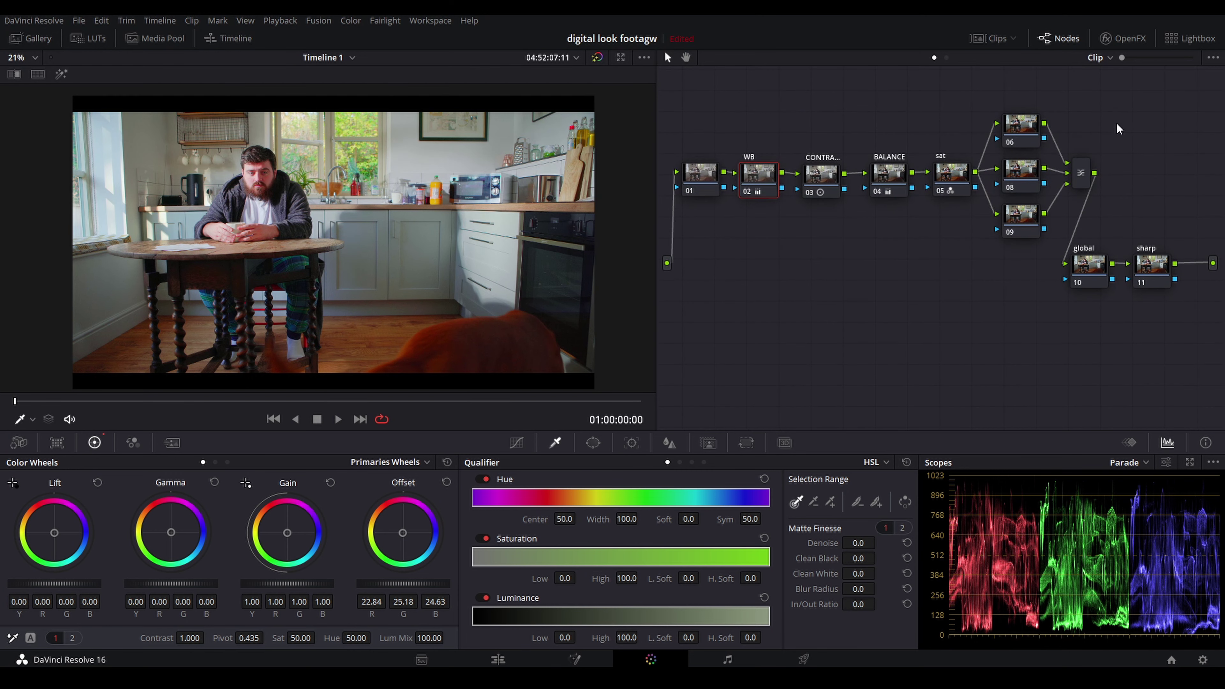
mouse_move(1076, 90)
mouse_down()
mouse_move(984, 163)
mouse_move(983, 210)
mouse_move(1003, 252)
mouse_move(1084, 243)
mouse_move(1100, 113)
mouse_up()
drag(1023, 223, 1022, 235)
click(1020, 192)
drag(1022, 190, 1024, 195)
drag(1020, 132, 1023, 144)
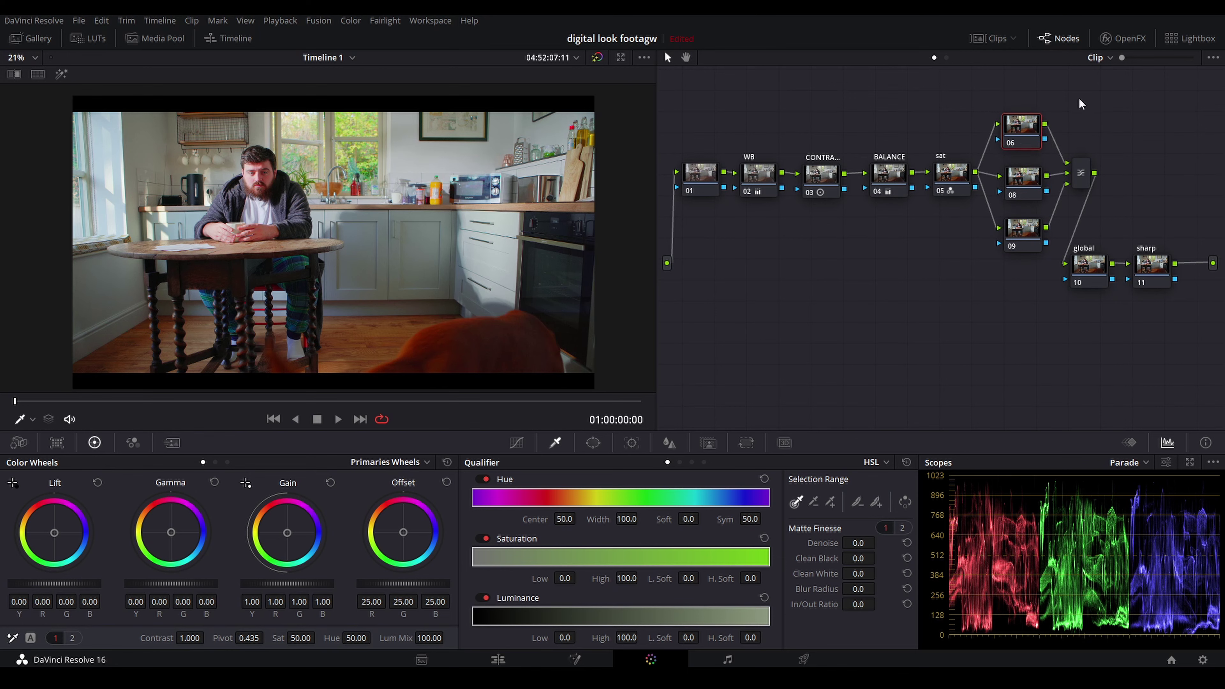
drag(1083, 117, 1006, 256)
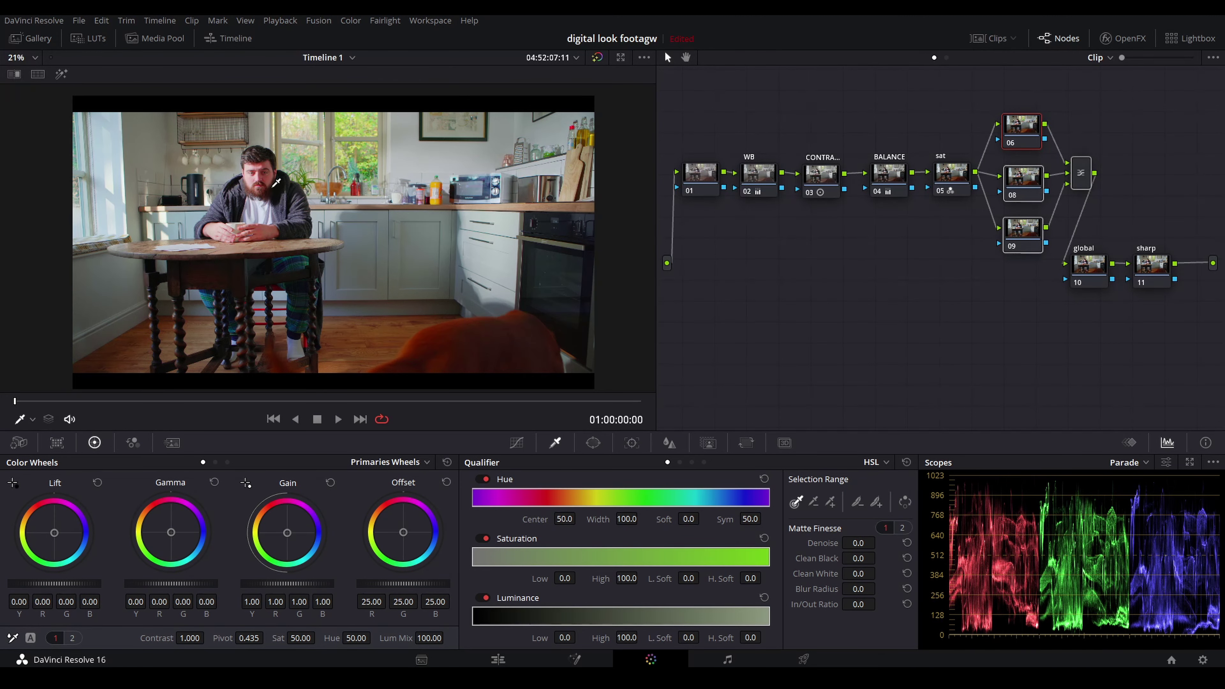
scroll(278, 180, up, 4)
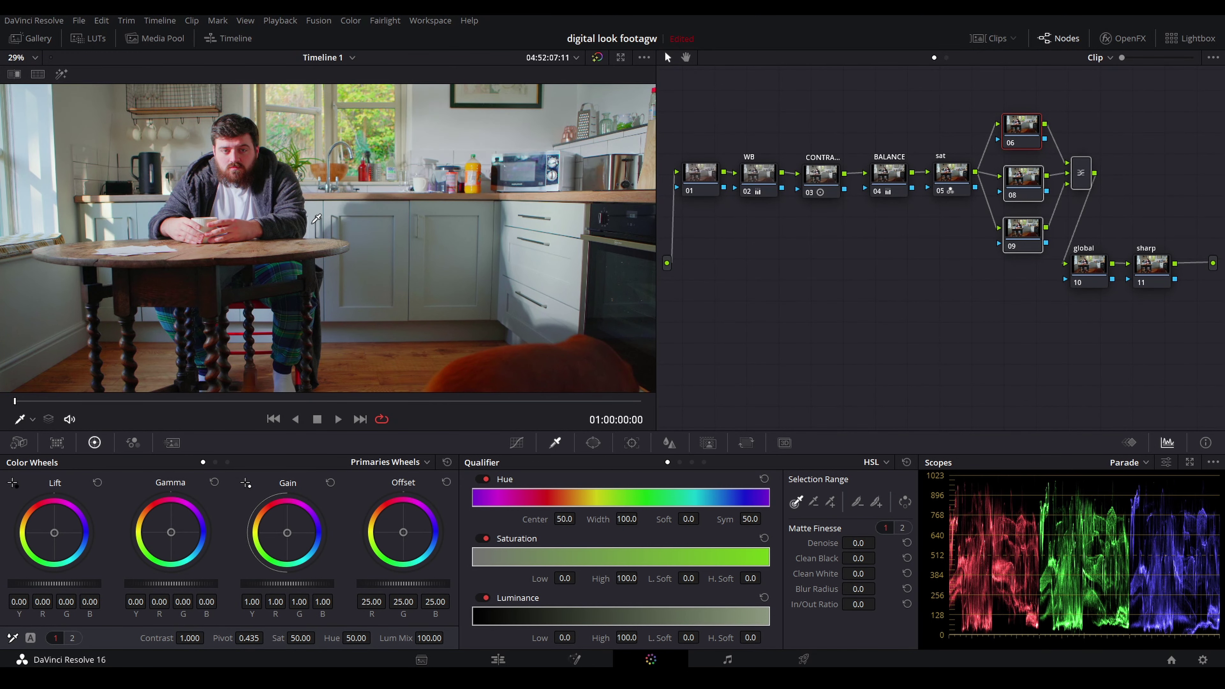
scroll(202, 370, down, 5)
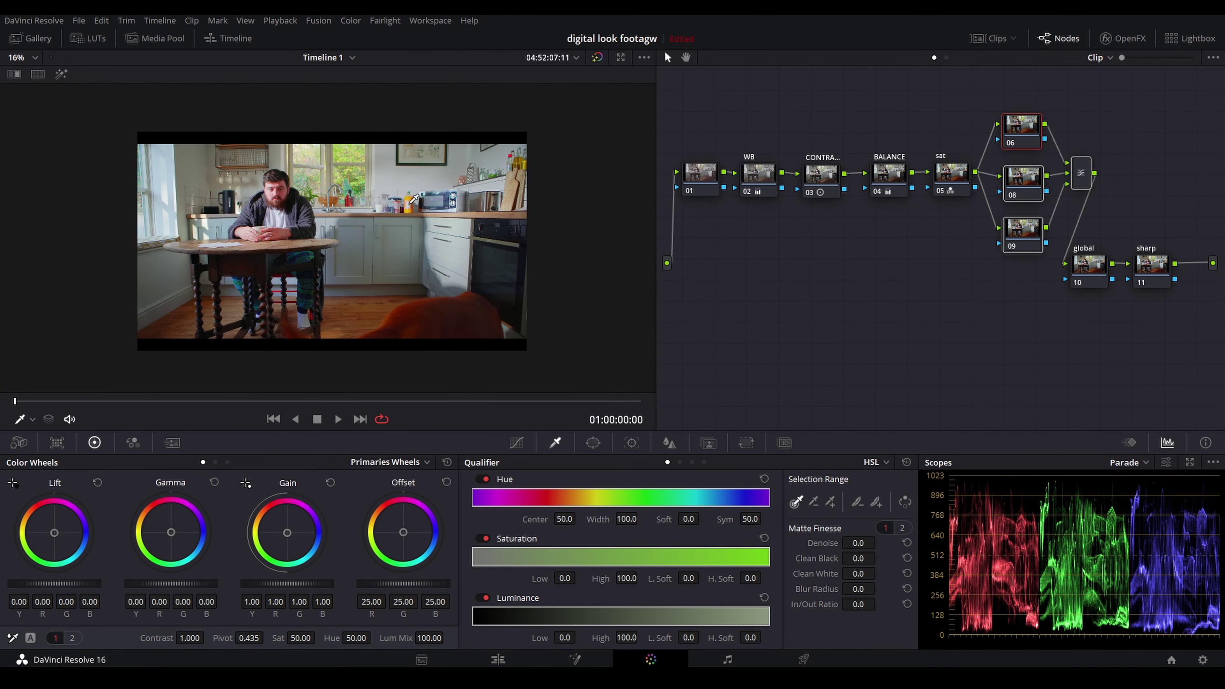
scroll(326, 222, up, 2)
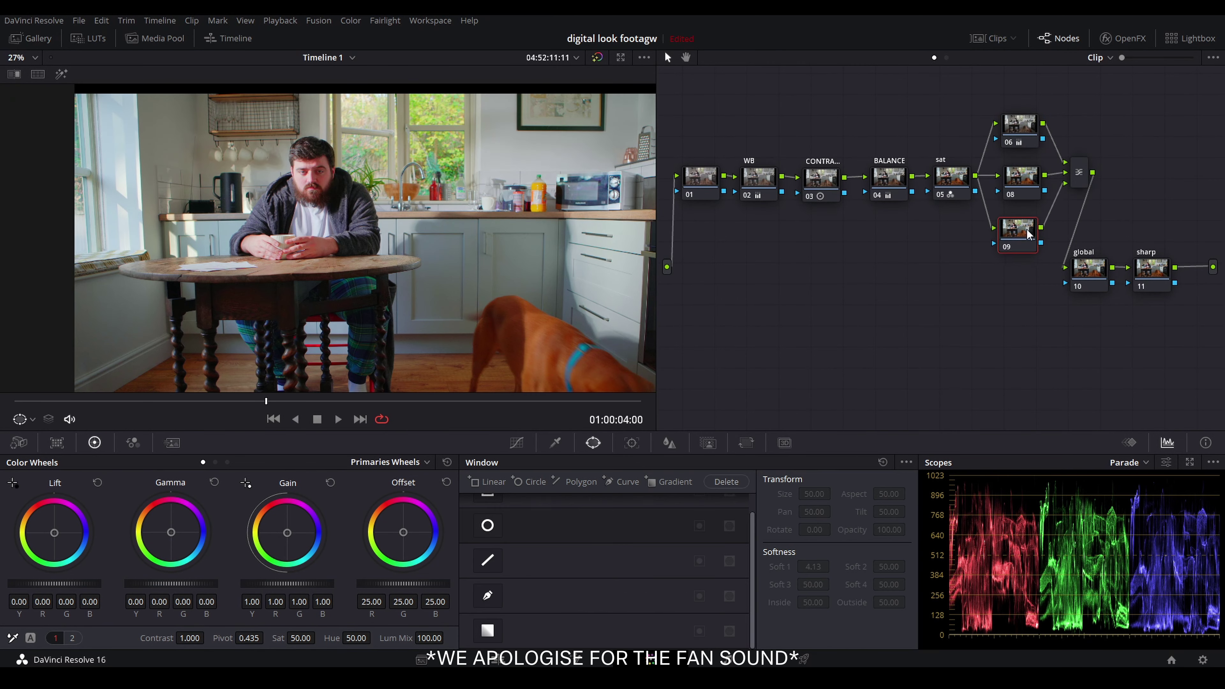
- On node 09, sample the man's facial skin with the HSL qualifier and highlight the keyed area in the viewer
drag(1027, 230, 1026, 233)
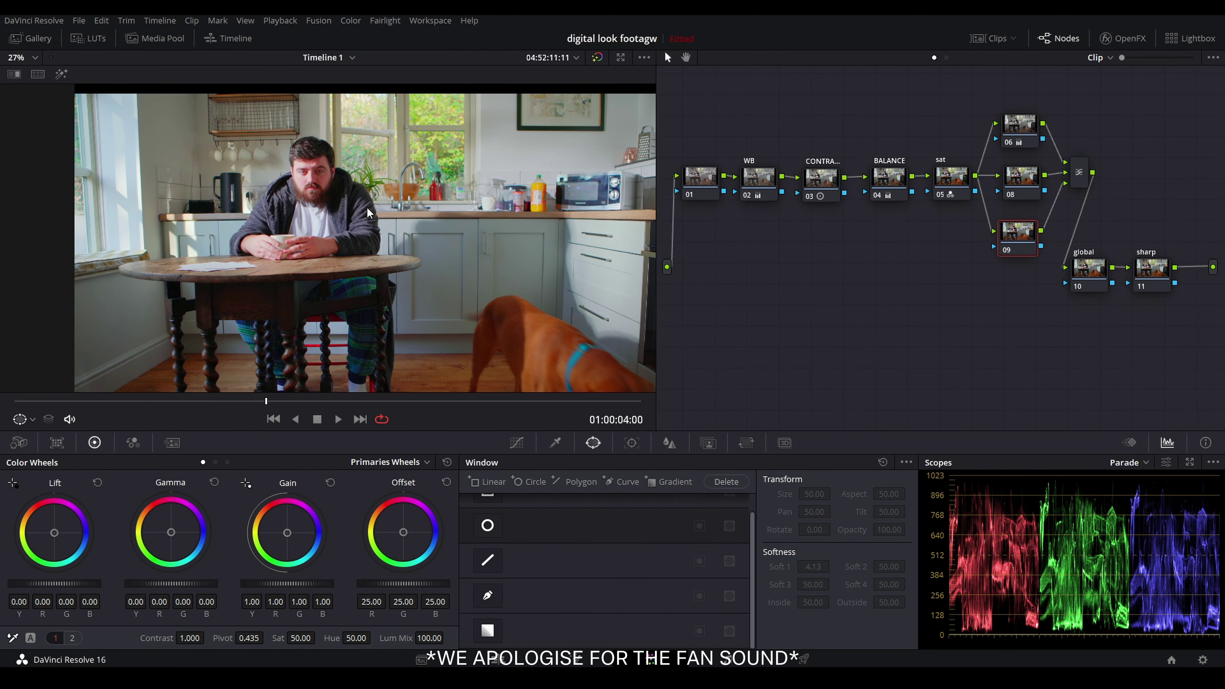
scroll(358, 198, down, 2)
scroll(287, 178, up, 1)
scroll(300, 181, down, 1)
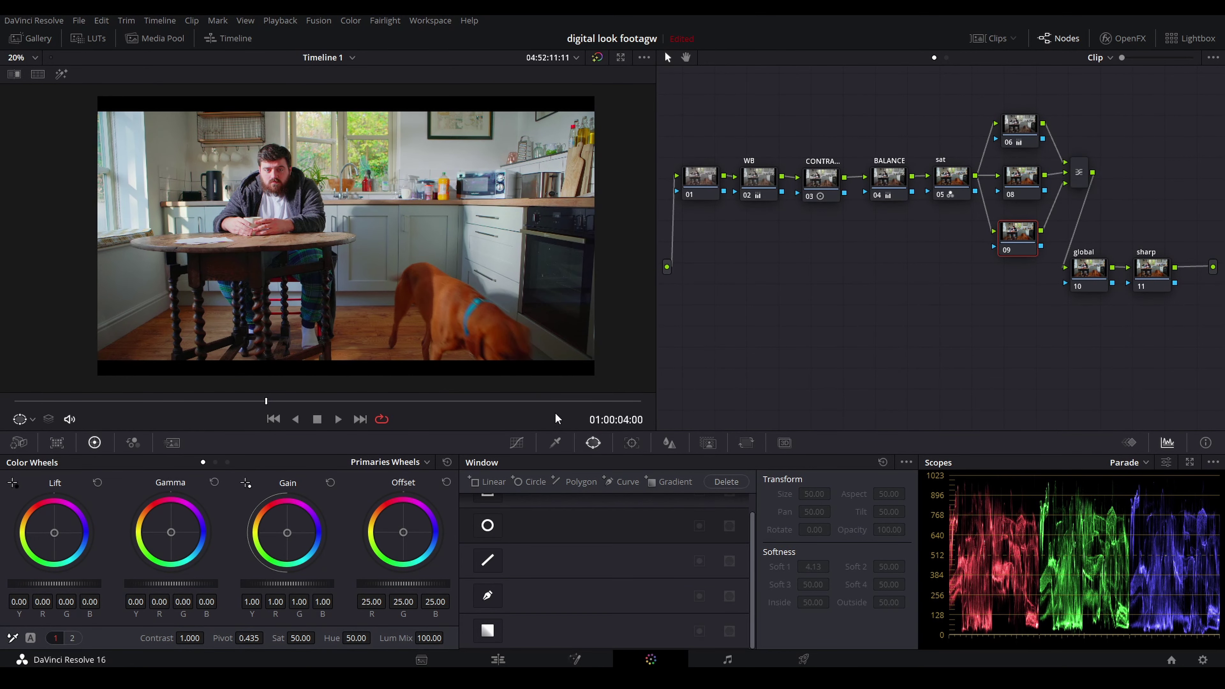
click(558, 444)
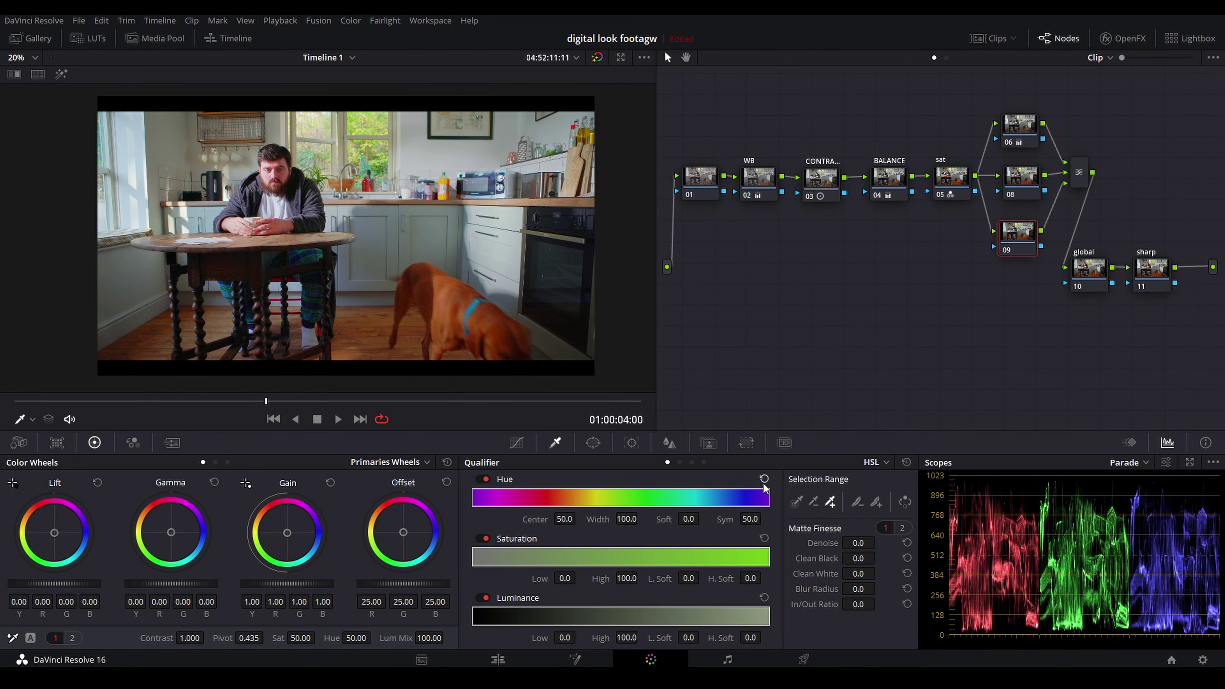
click(798, 504)
scroll(281, 150, up, 2)
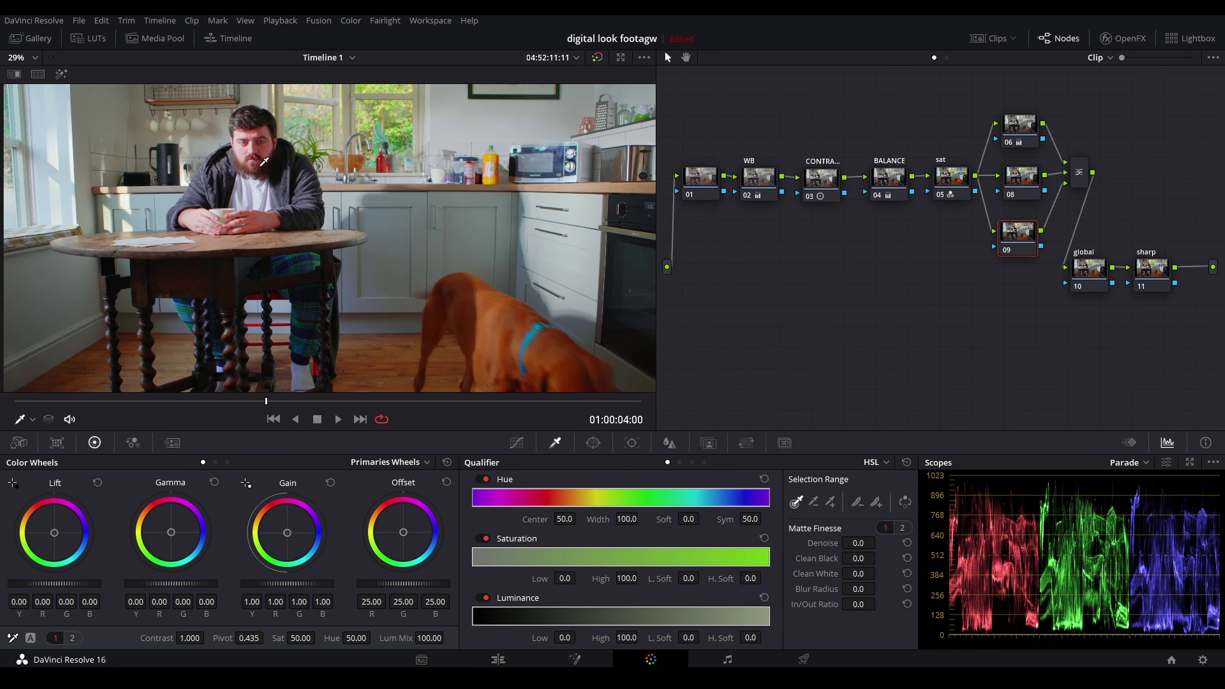
click(251, 158)
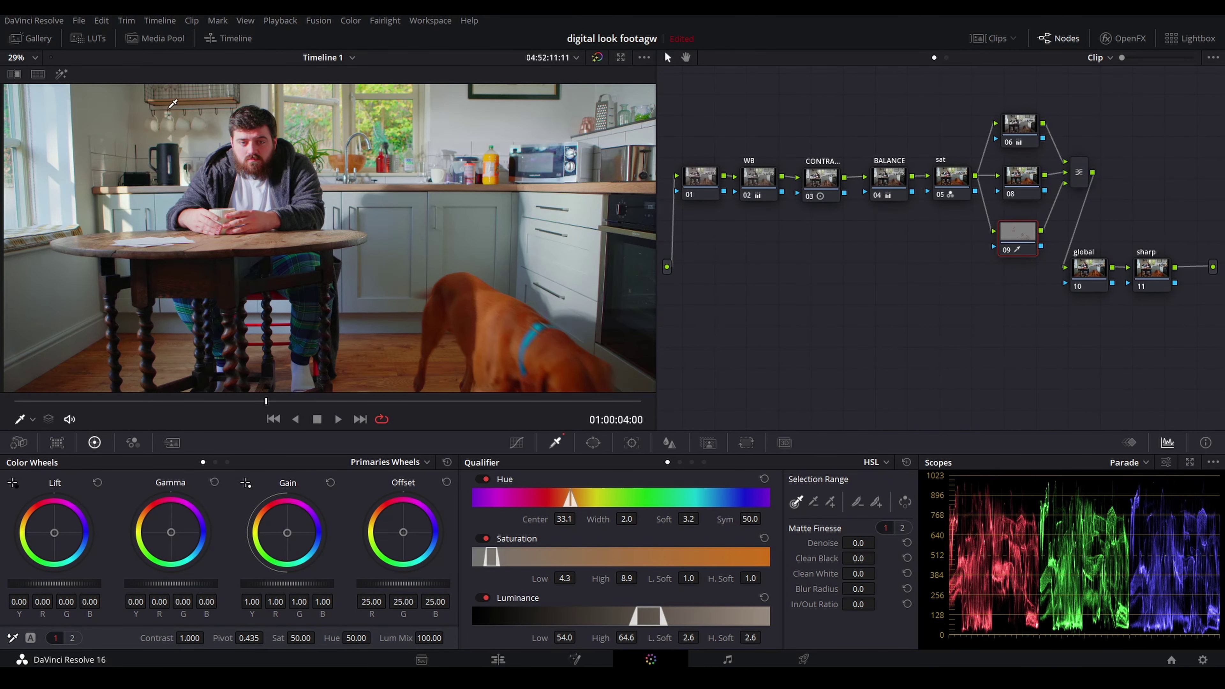
click(60, 75)
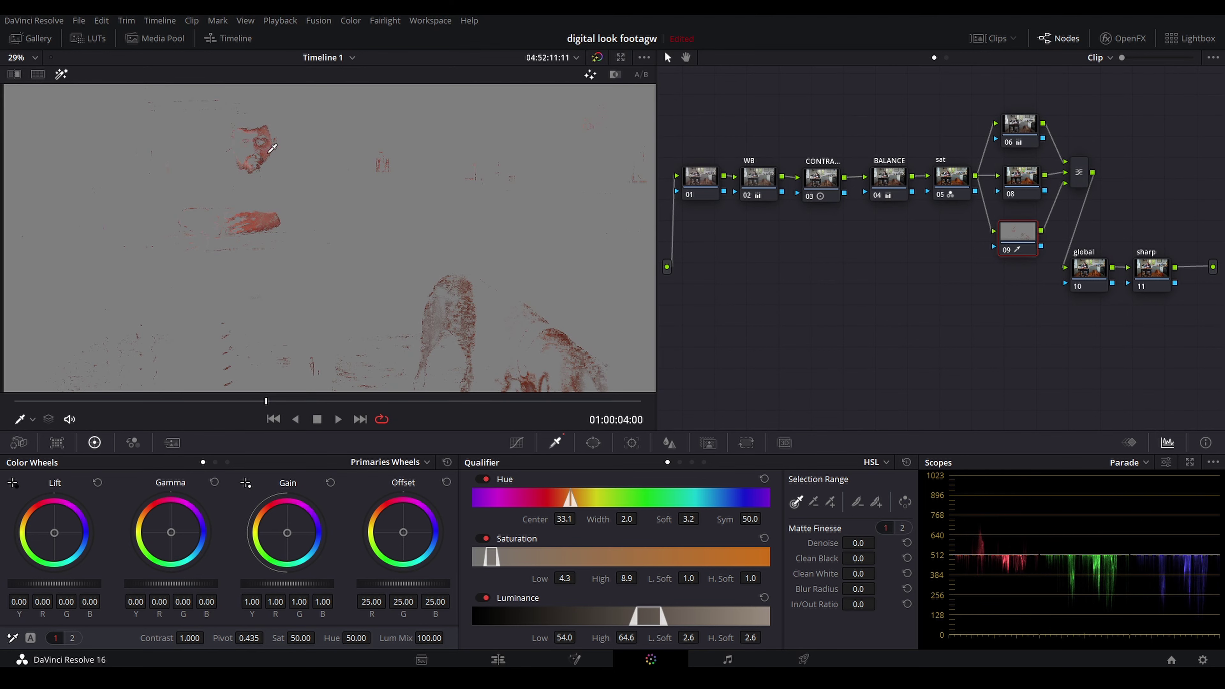
scroll(274, 157, down, 2)
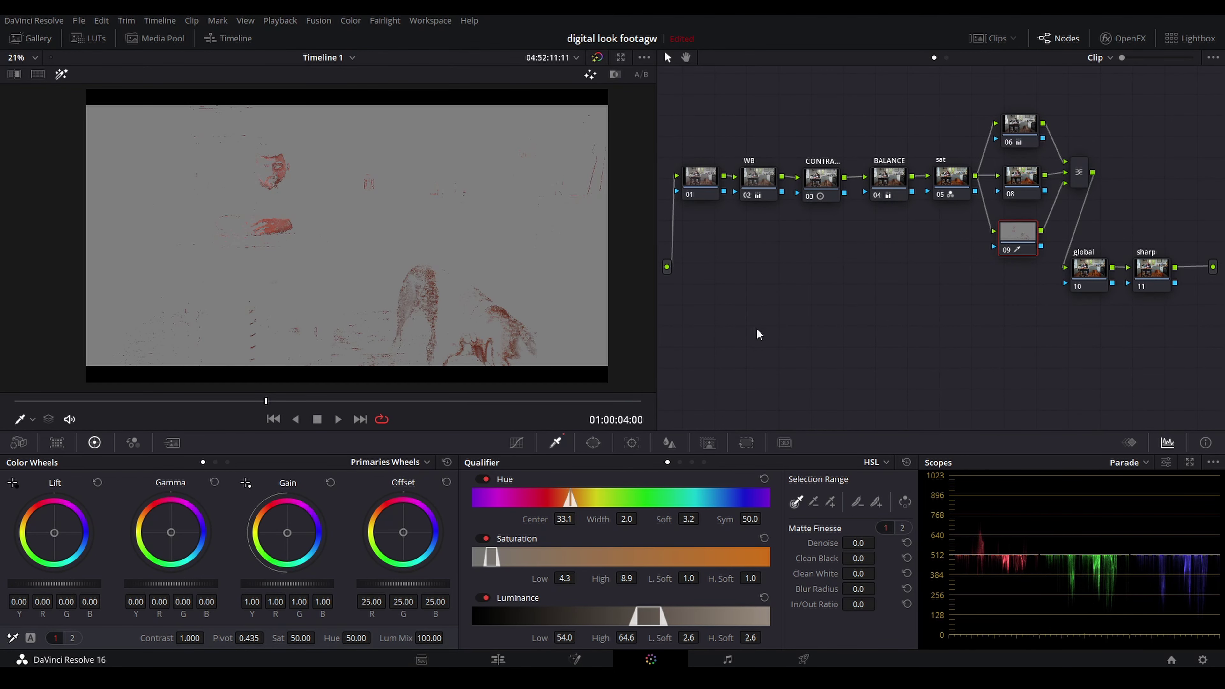
- Extend node 09's skin key by adding colour samples from the man's face and one of his hands
click(826, 504)
mouse_move(833, 484)
mouse_down()
mouse_move(820, 523)
mouse_move(830, 488)
mouse_up()
click(265, 171)
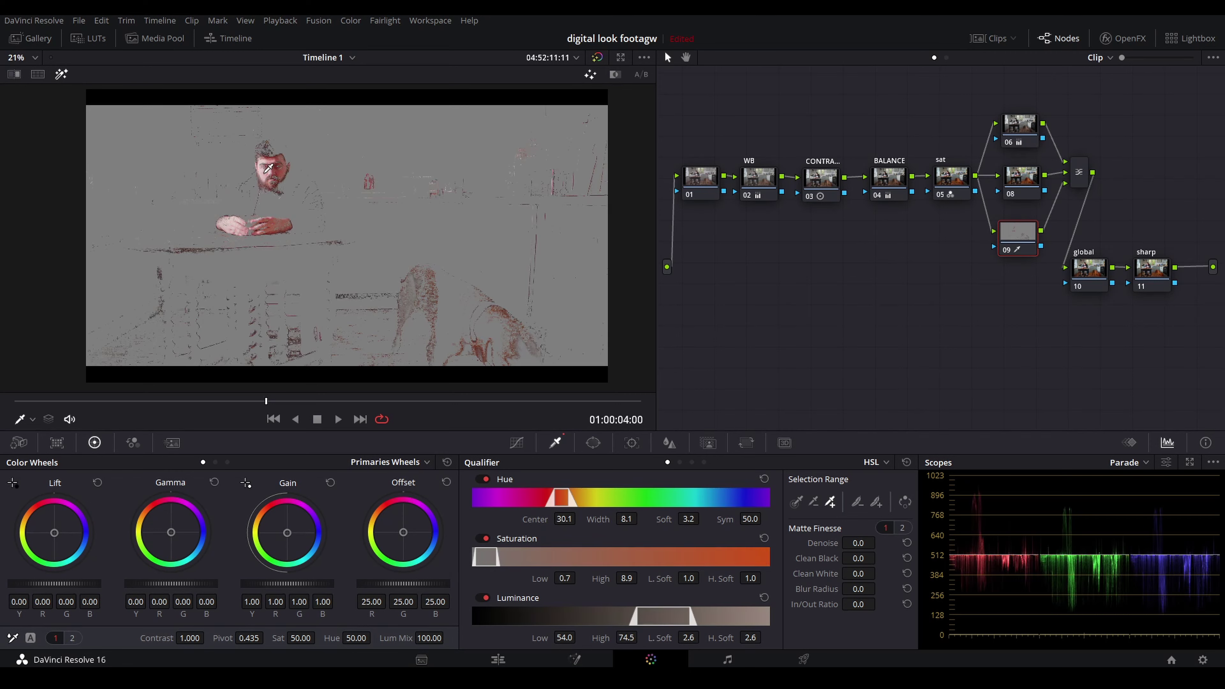
scroll(247, 169, up, 4)
click(290, 306)
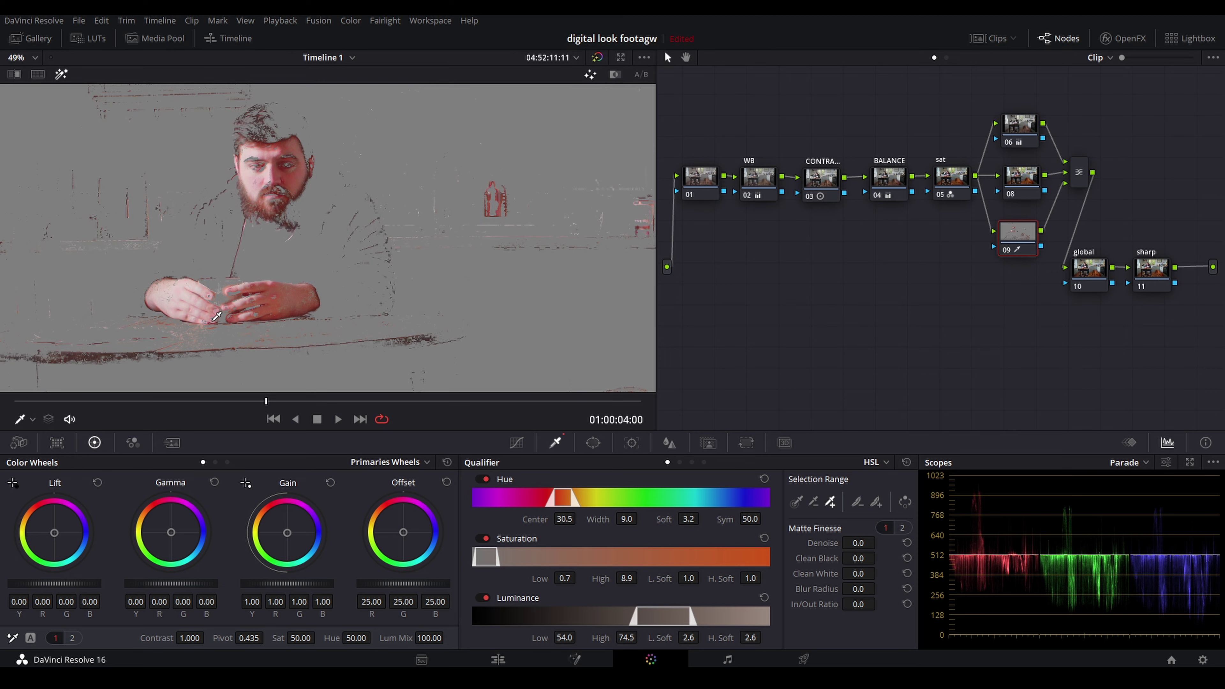
- Fill gaps in the skin key with added samples around both hands, including the fingertips and the edge of the paler hand
scroll(198, 277, up, 5)
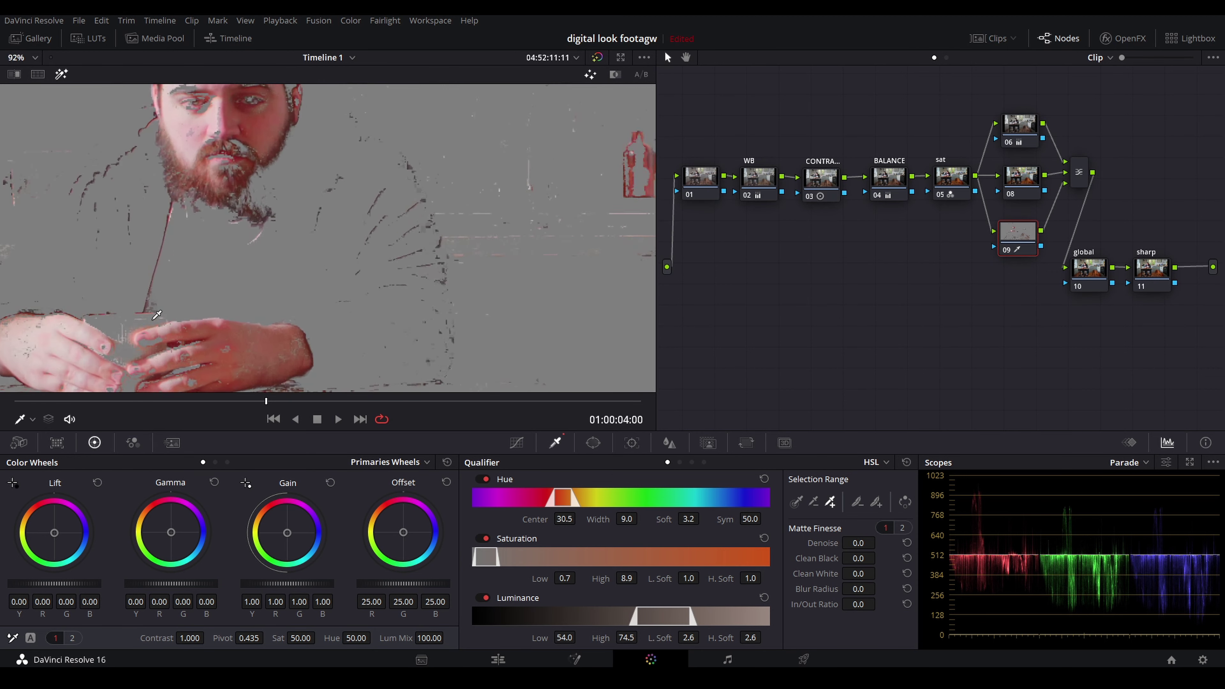
click(355, 263)
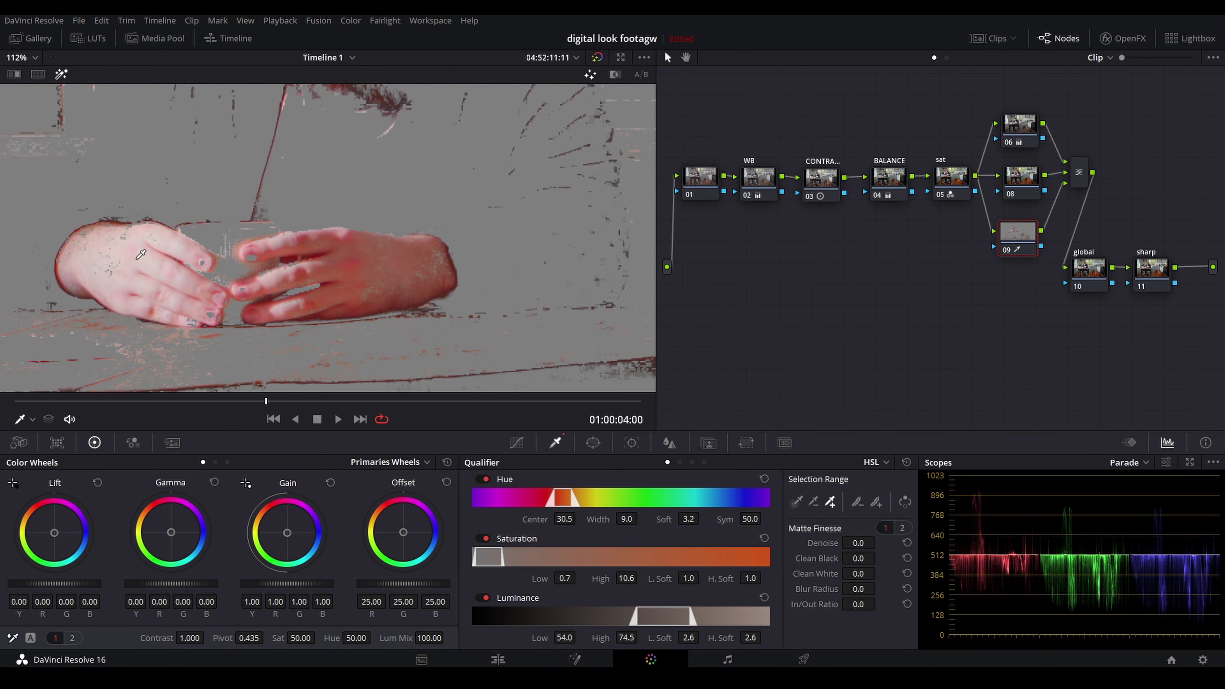
click(208, 255)
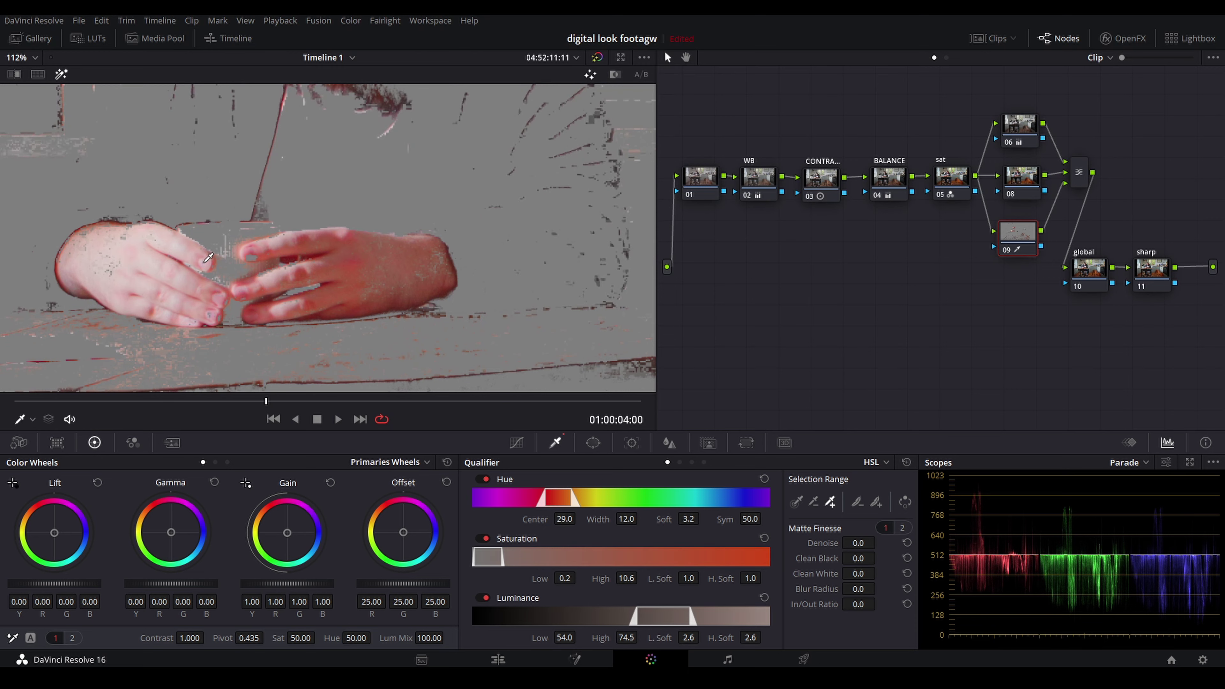
click(130, 230)
scroll(206, 248, down, 6)
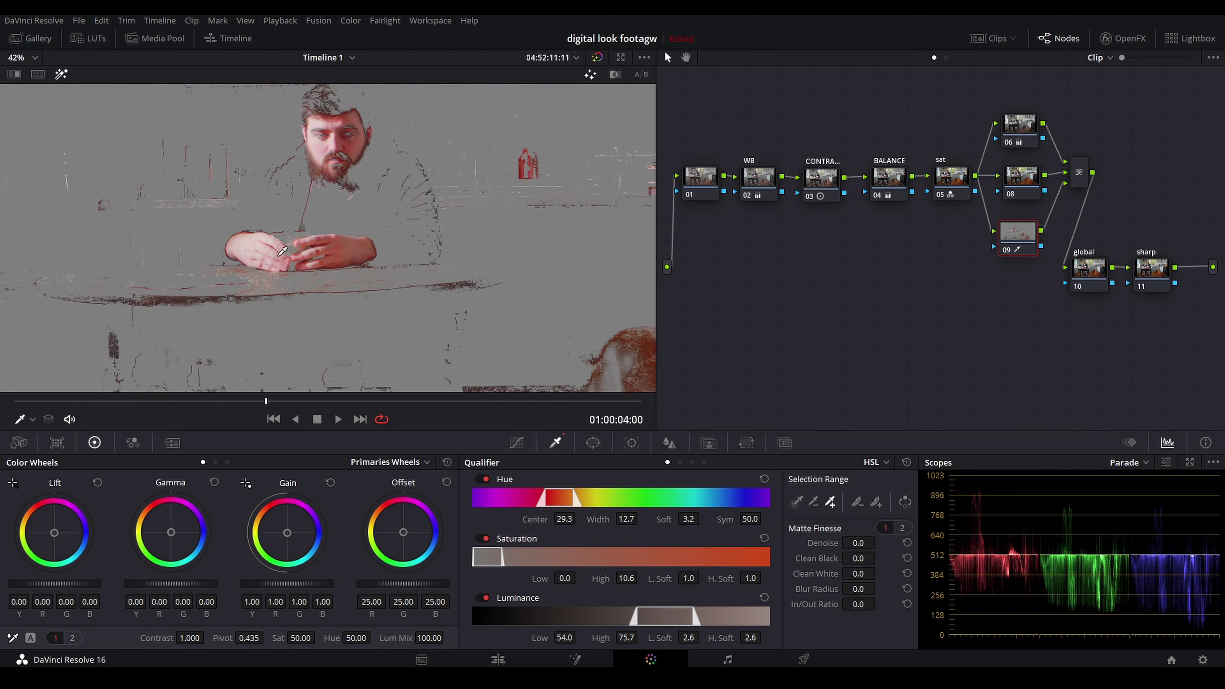
- Add further samples from the back of the paler hand and the fingers of both hands to the skin key
scroll(281, 249, up, 4)
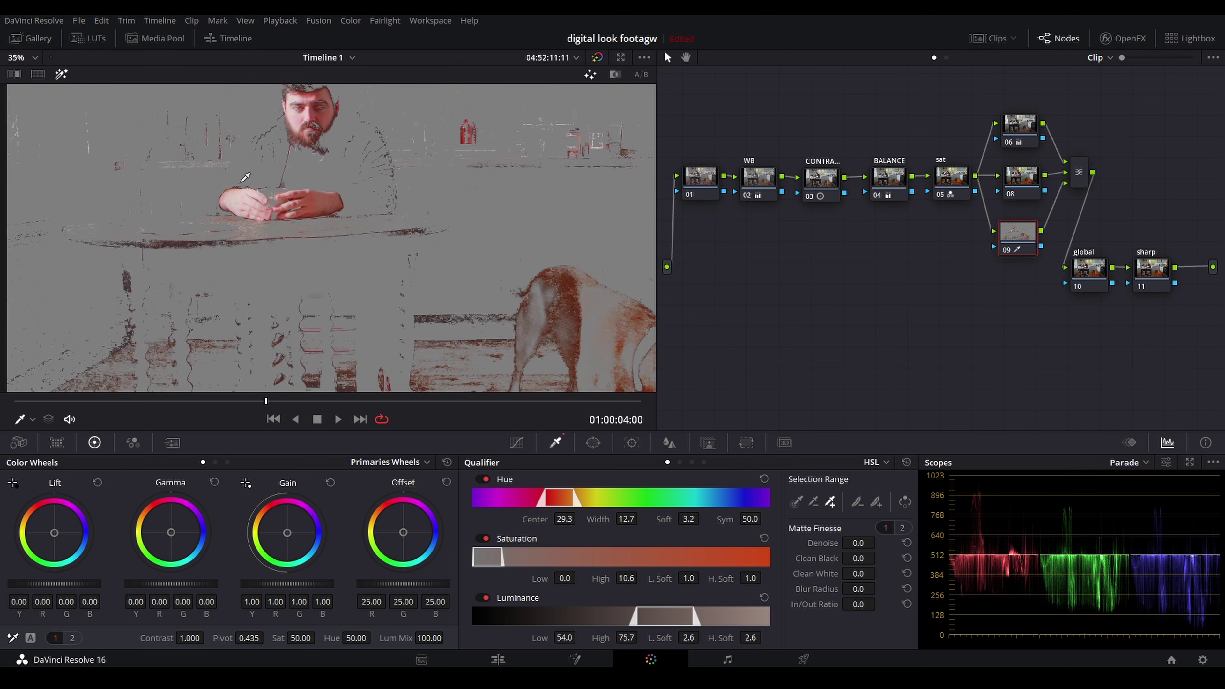
scroll(221, 169, up, 4)
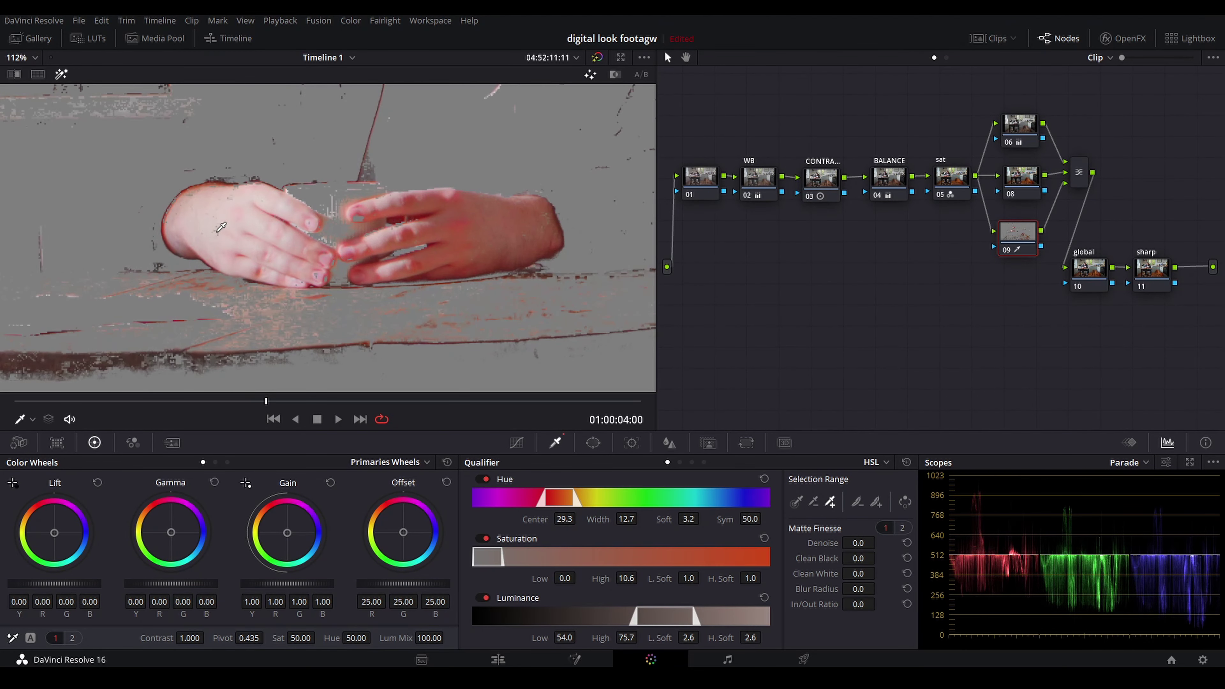
click(221, 227)
click(318, 273)
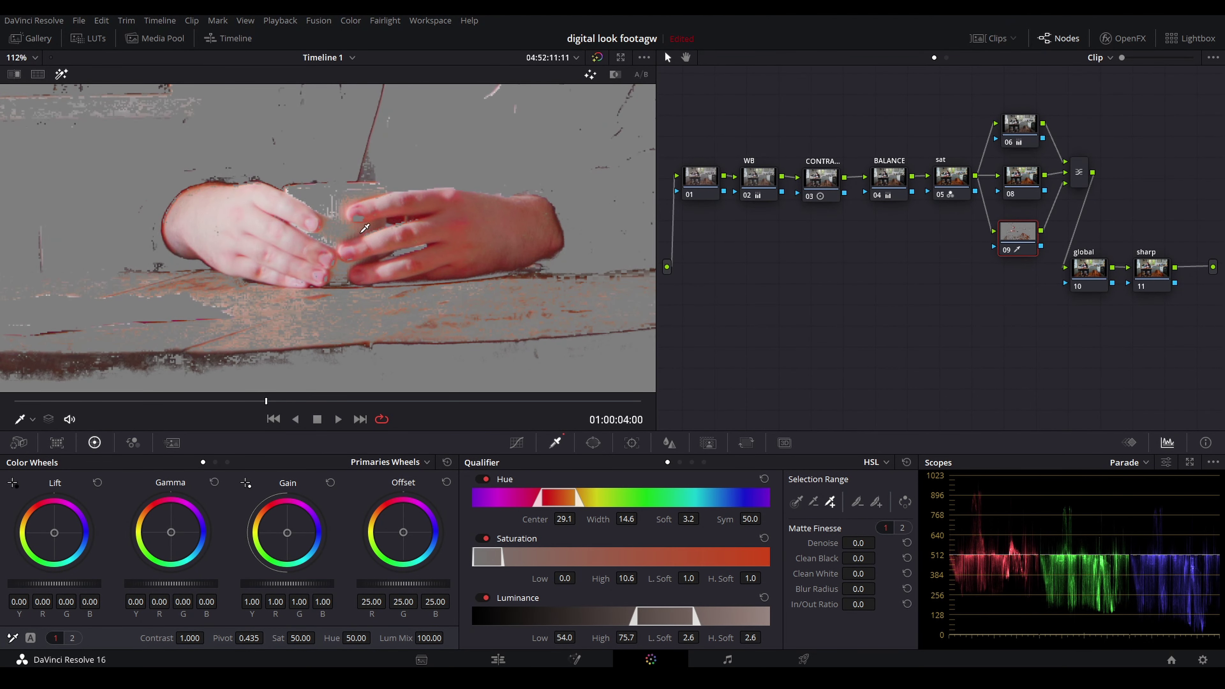
click(393, 195)
scroll(396, 193, down, 7)
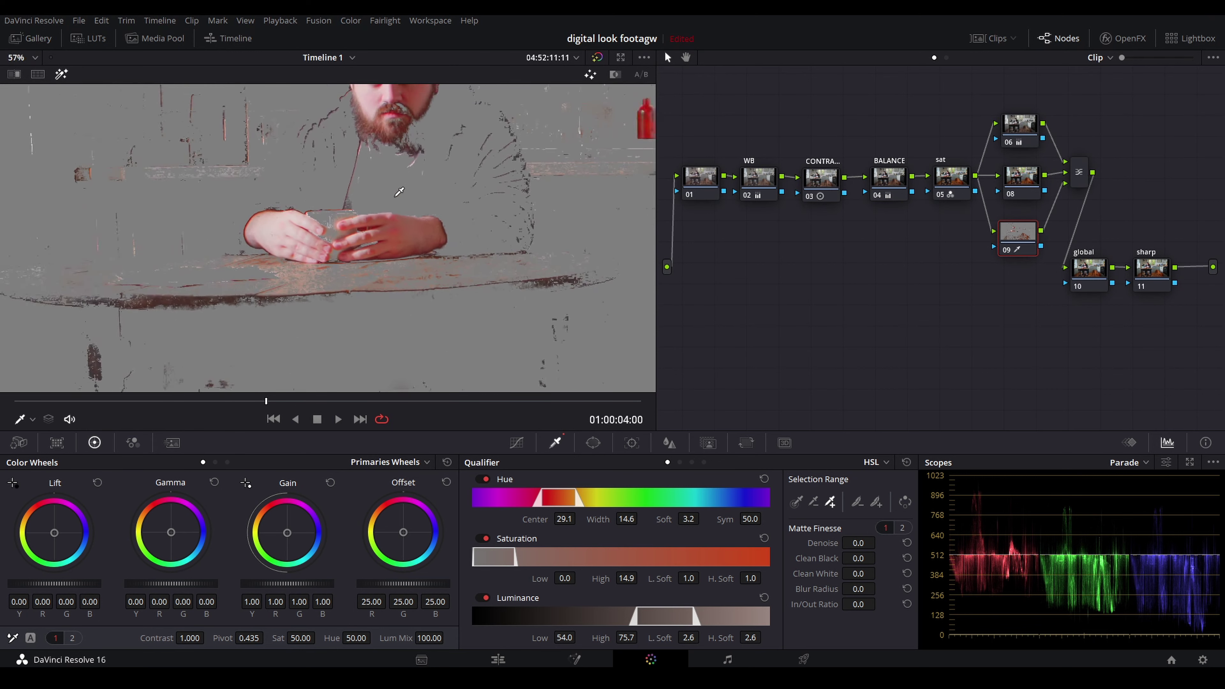
scroll(399, 190, down, 2)
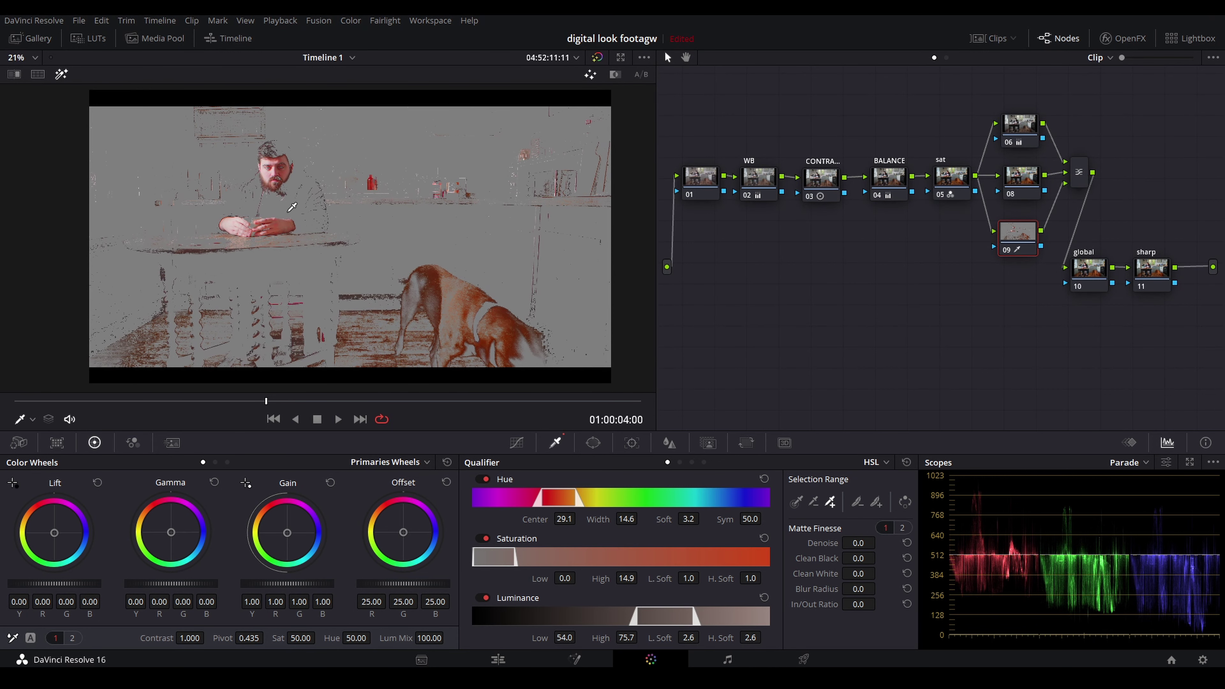
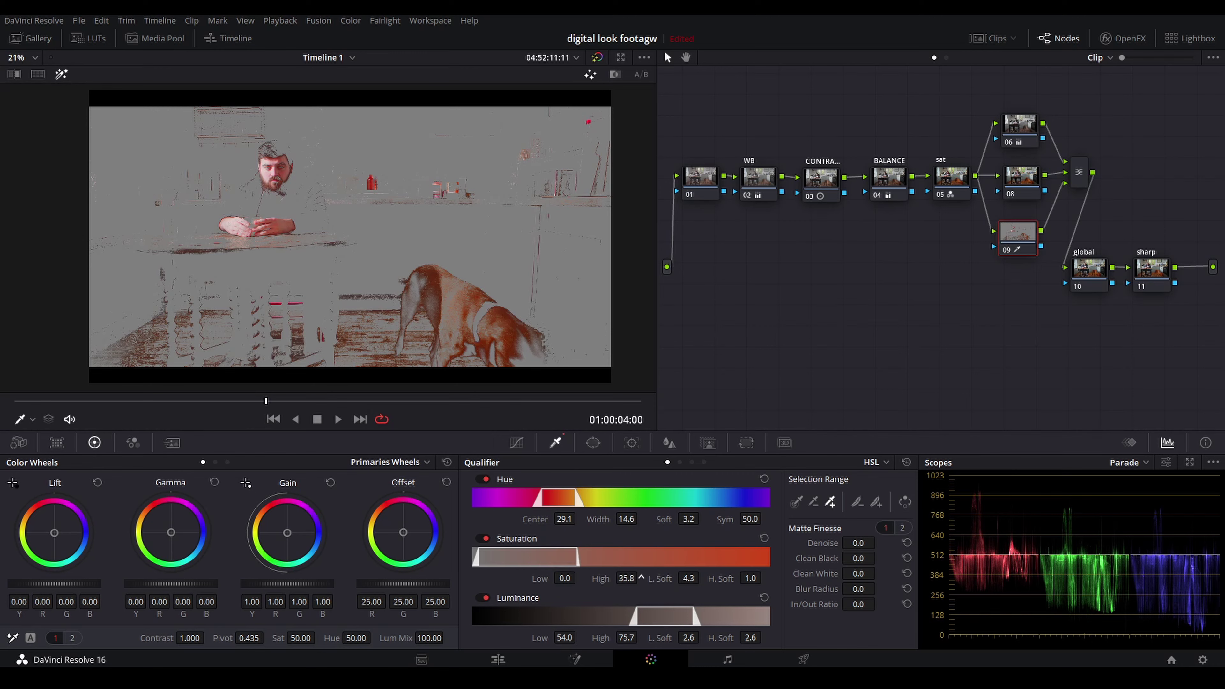
- Undo the last saturation High change and try luminance Low at 28.8 and High at 80.0, undoing each trial
key(ctrl+z)
drag(564, 637, 578, 638)
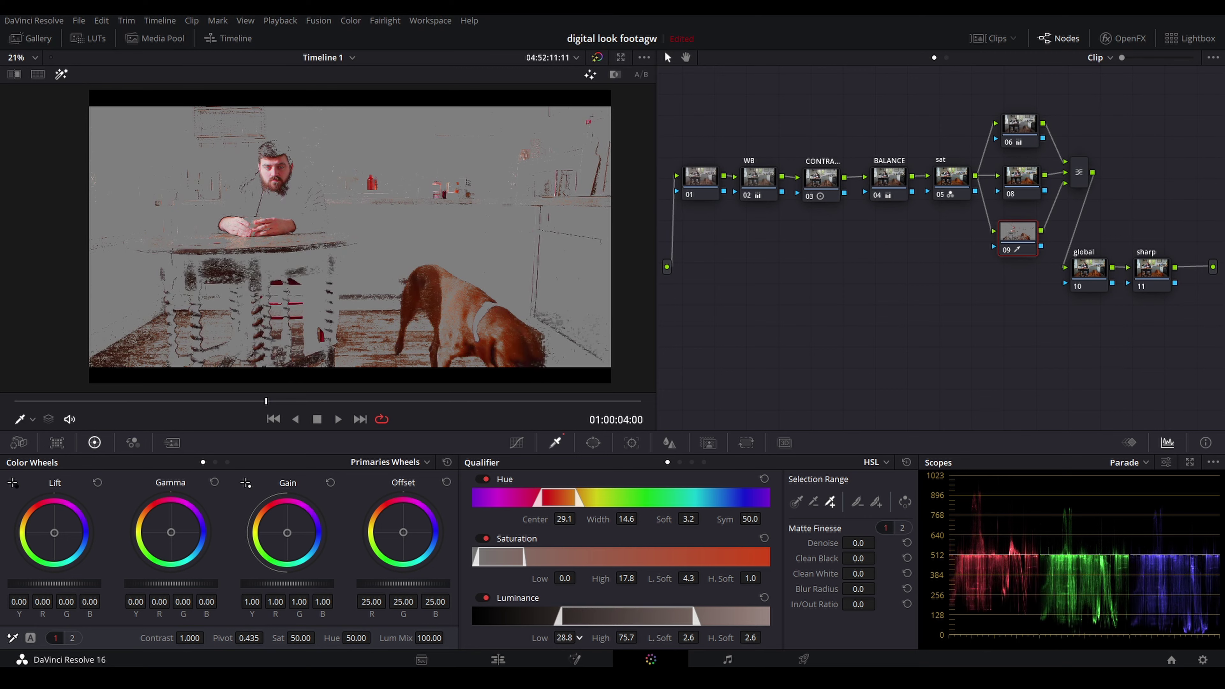
key(ctrl+z)
key(ctrl+z)
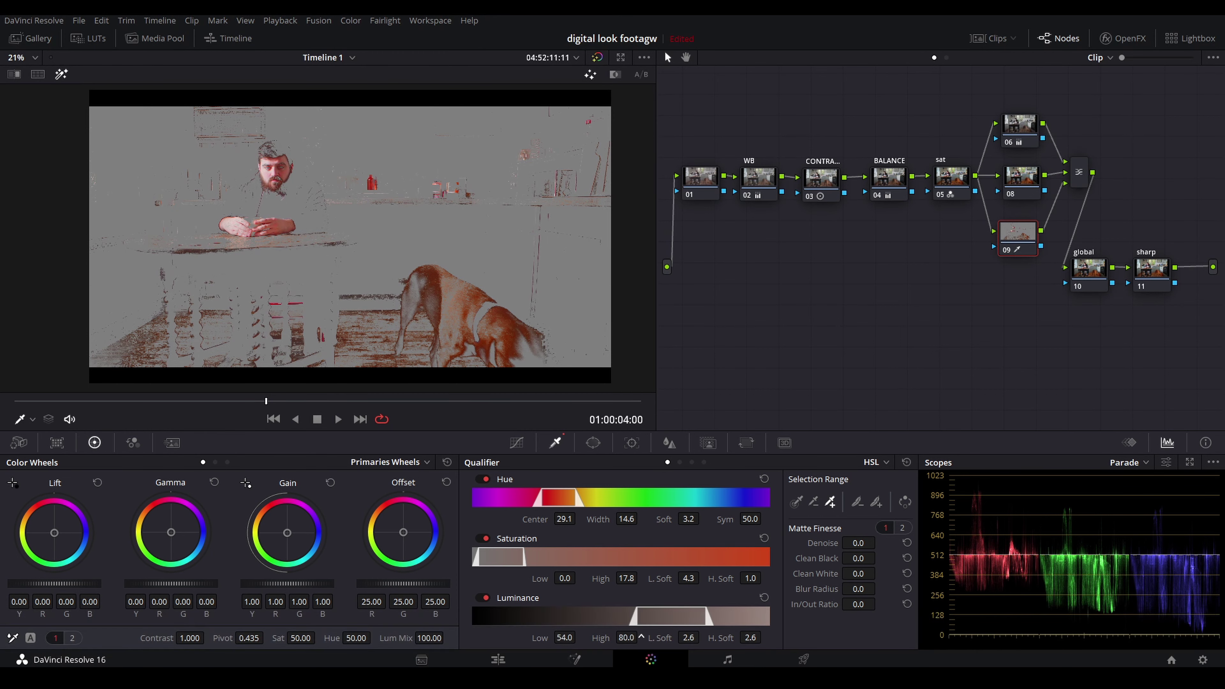
drag(641, 637, 641, 637)
key(ctrl+z)
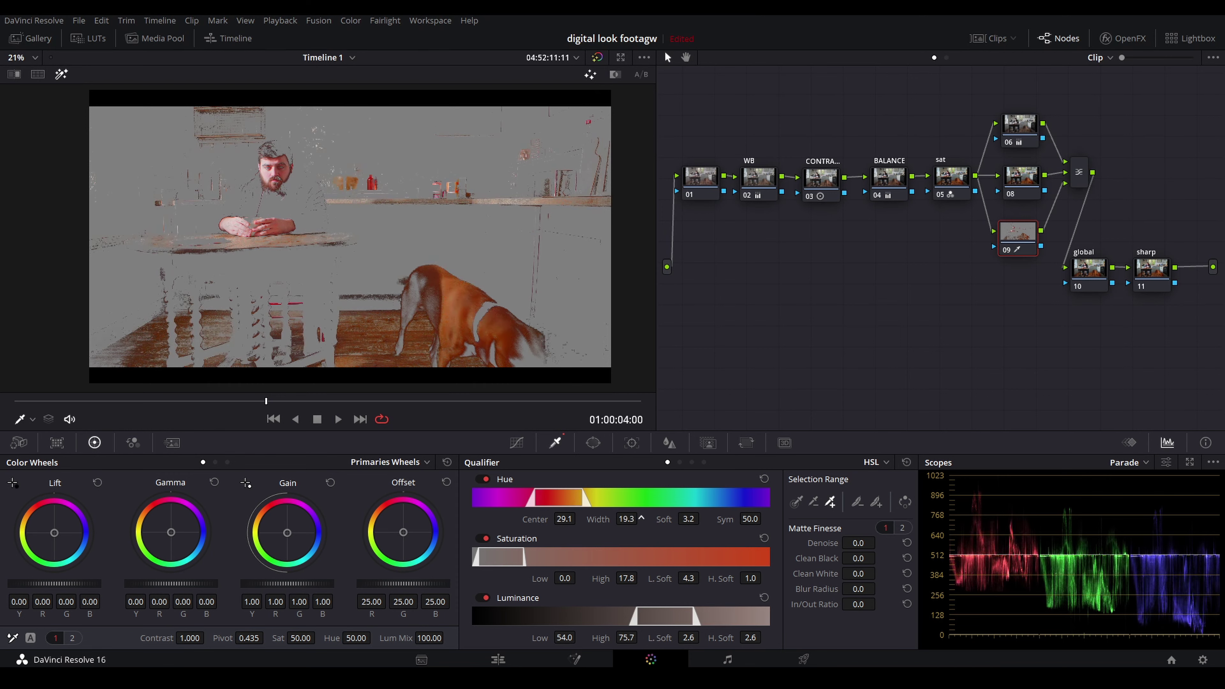
- Refine the skin key with hue Width 20.6, saturation L. Soft 3.7 and luminance Low 52.7
drag(627, 519, 641, 519)
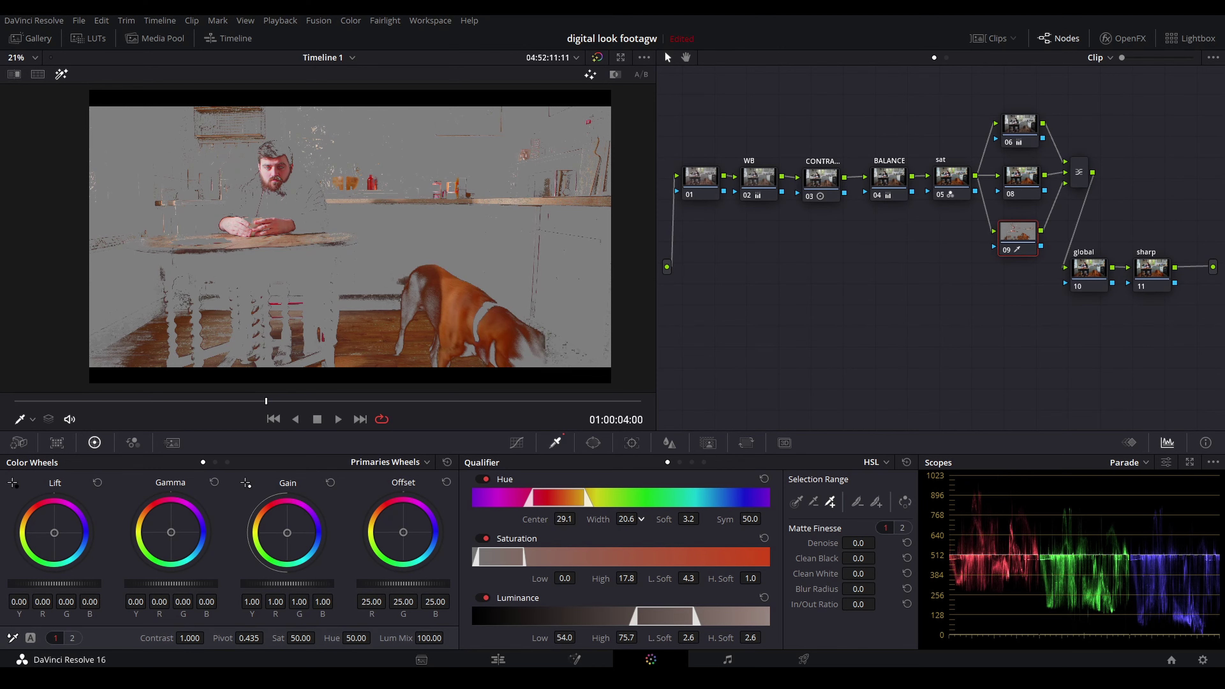
drag(700, 580, 703, 577)
drag(581, 638, 578, 637)
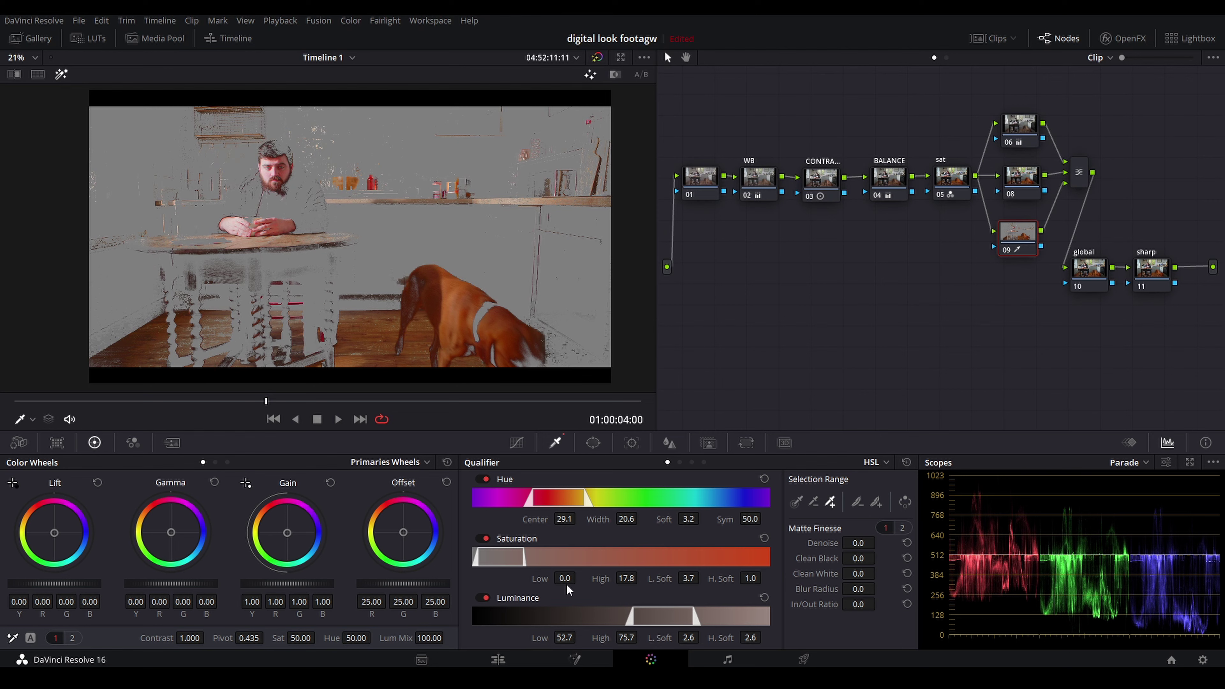
- Smooth the skin key's matte with Blur Radius 12.8 and Denoise 12.6
mouse_move(879, 588)
mouse_down()
mouse_move(859, 587)
mouse_move(879, 587)
mouse_up()
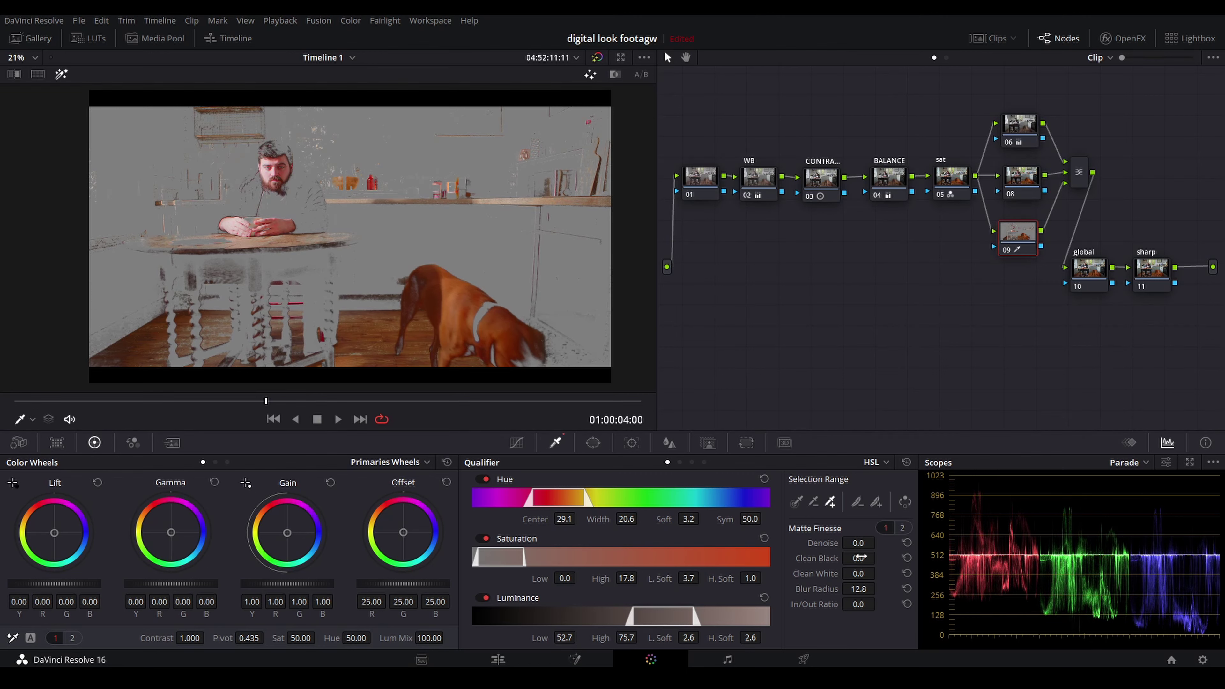
drag(879, 542, 879, 541)
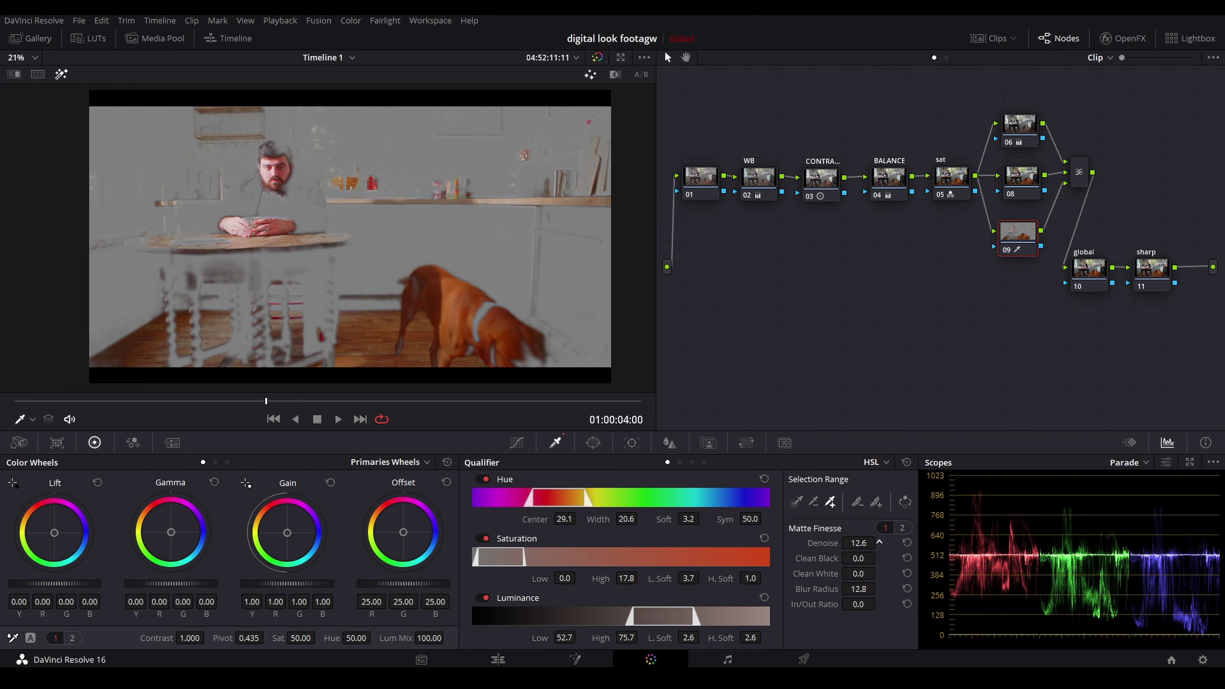
scroll(310, 267, up, 1)
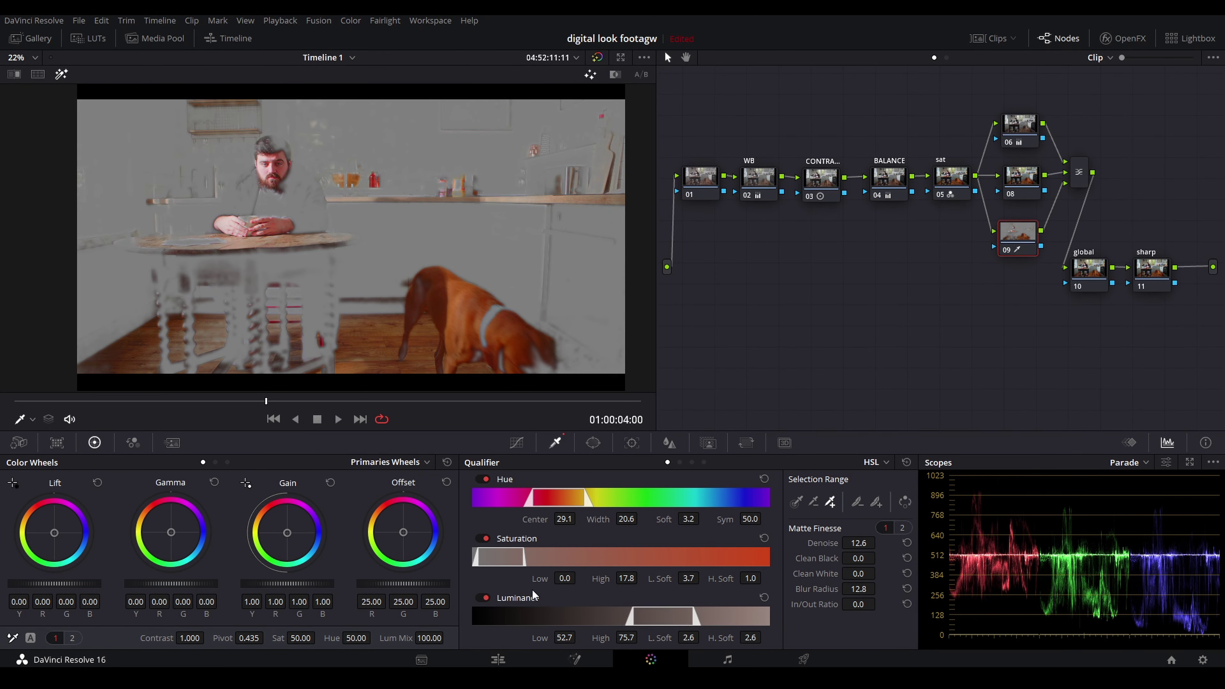
- Turn off the key highlight and lower the keyed skin's saturation on node 09 to 38.00
key(shift+h)
scroll(242, 174, up, 10)
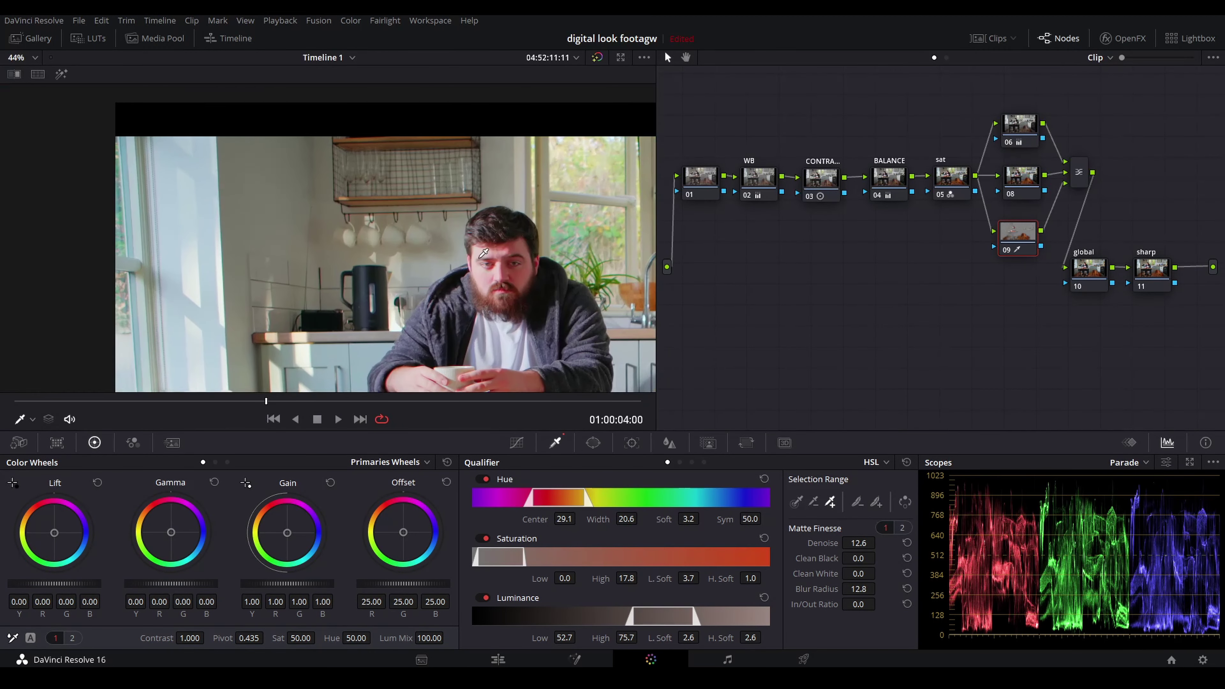
scroll(242, 175, up, 2)
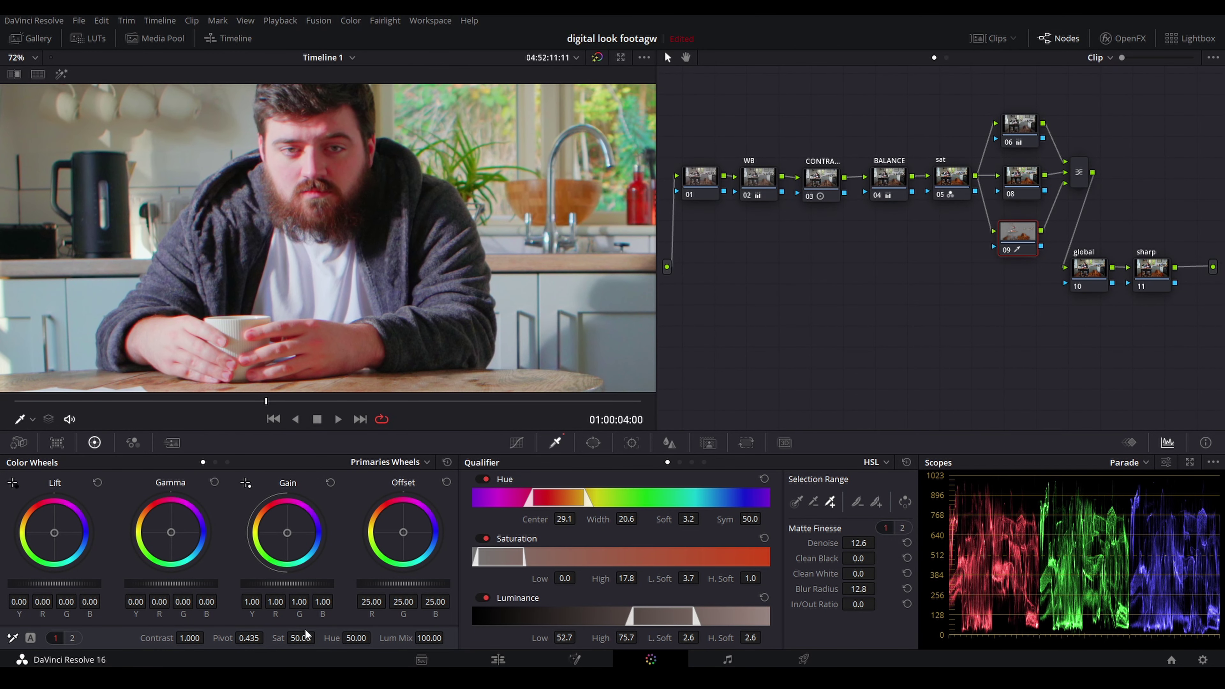
drag(333, 638, 315, 638)
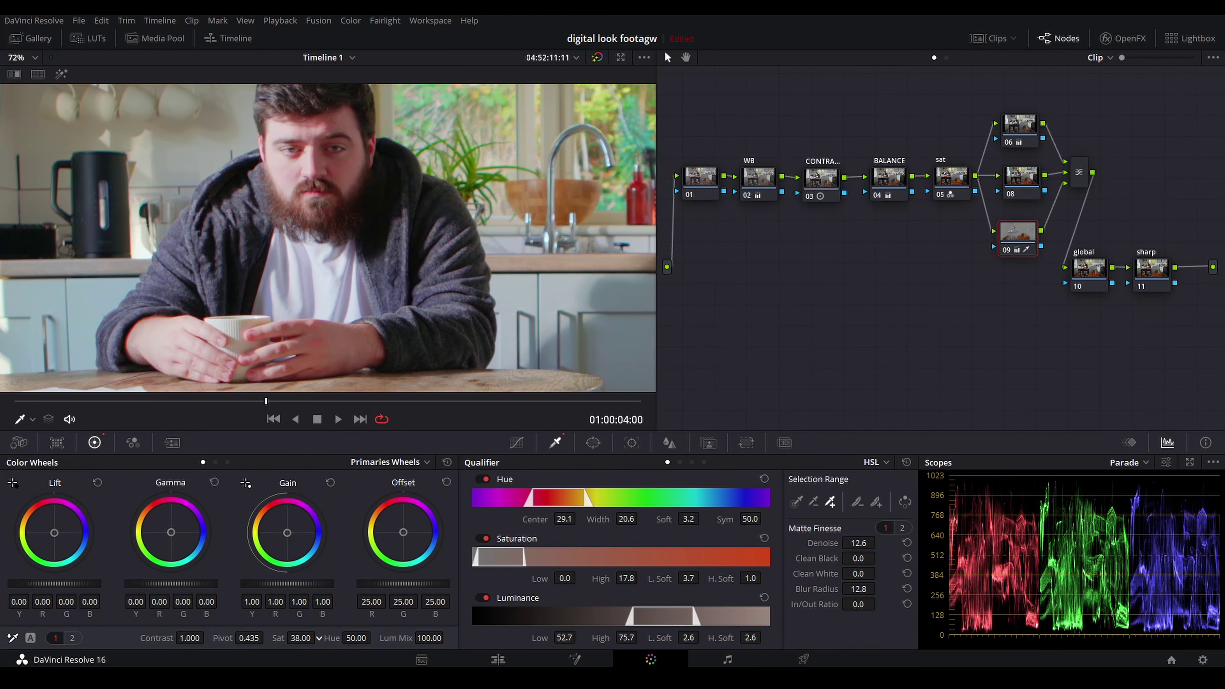
- Compare the kitchen frame with node 09 disabled and enabled
scroll(351, 201, down, 5)
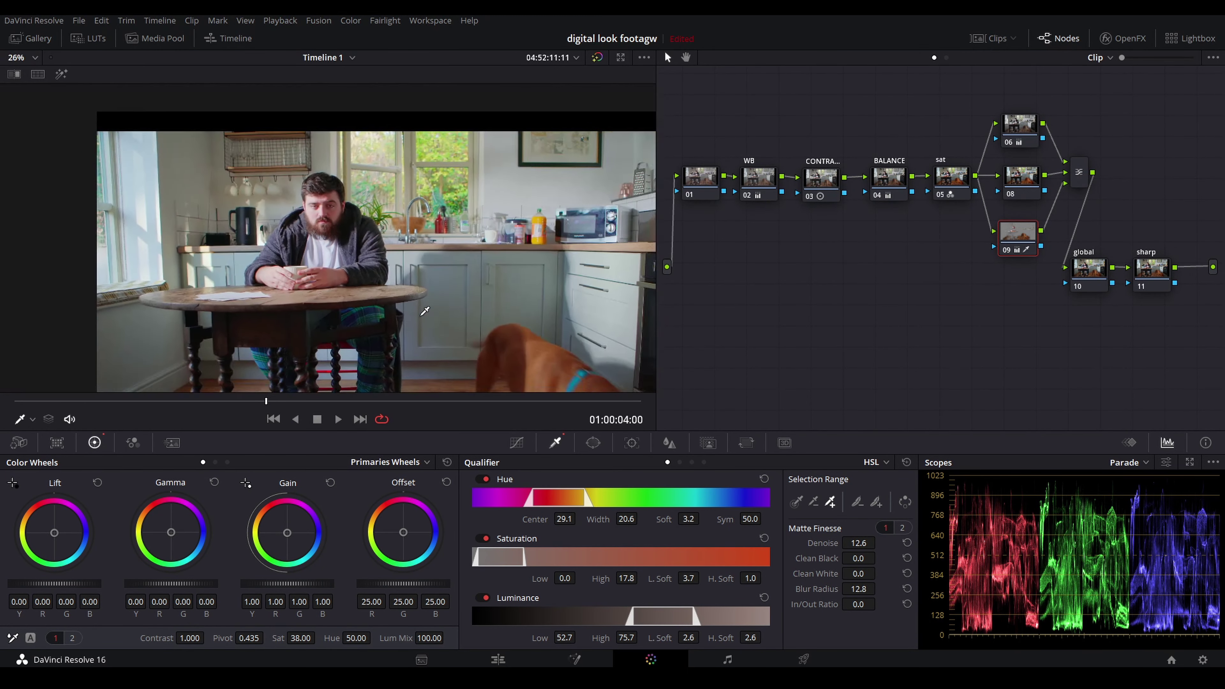
scroll(351, 201, up, 2)
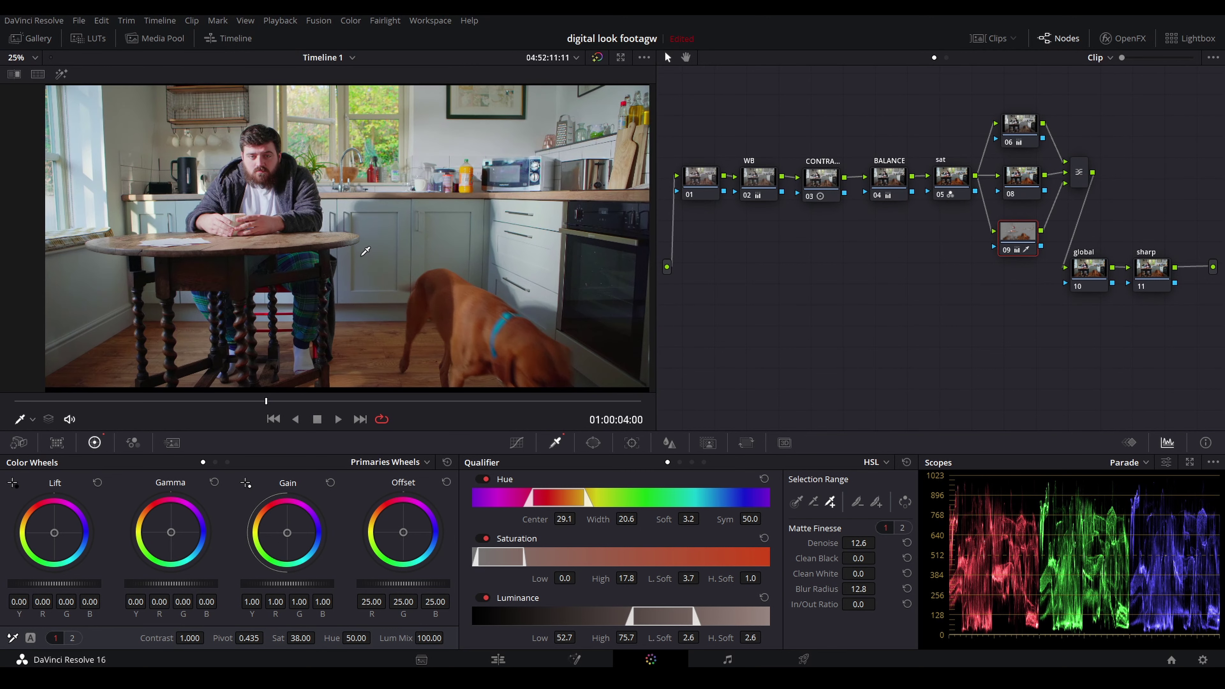
key(ctrl+d)
key(ctrl+d)
- Nudge node 09 into line in the node graph and shift its Gamma colour balance to blue -0.01
drag(1014, 246, 1021, 245)
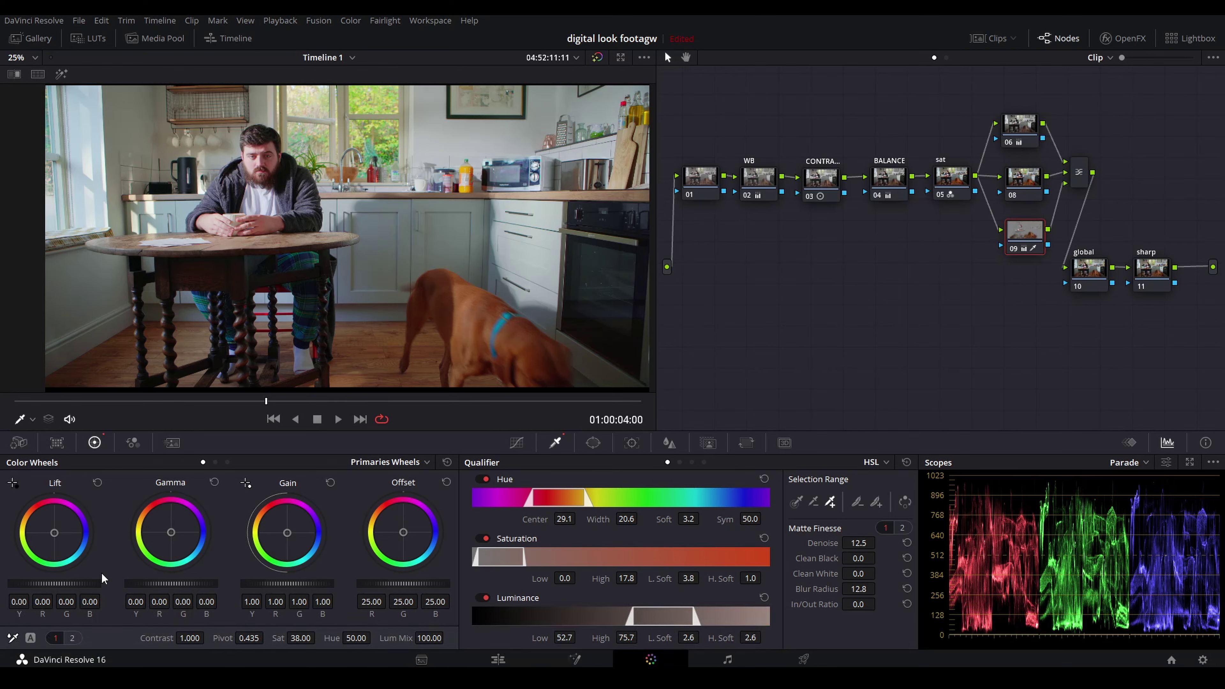
drag(156, 538, 166, 530)
scroll(221, 276, up, 4)
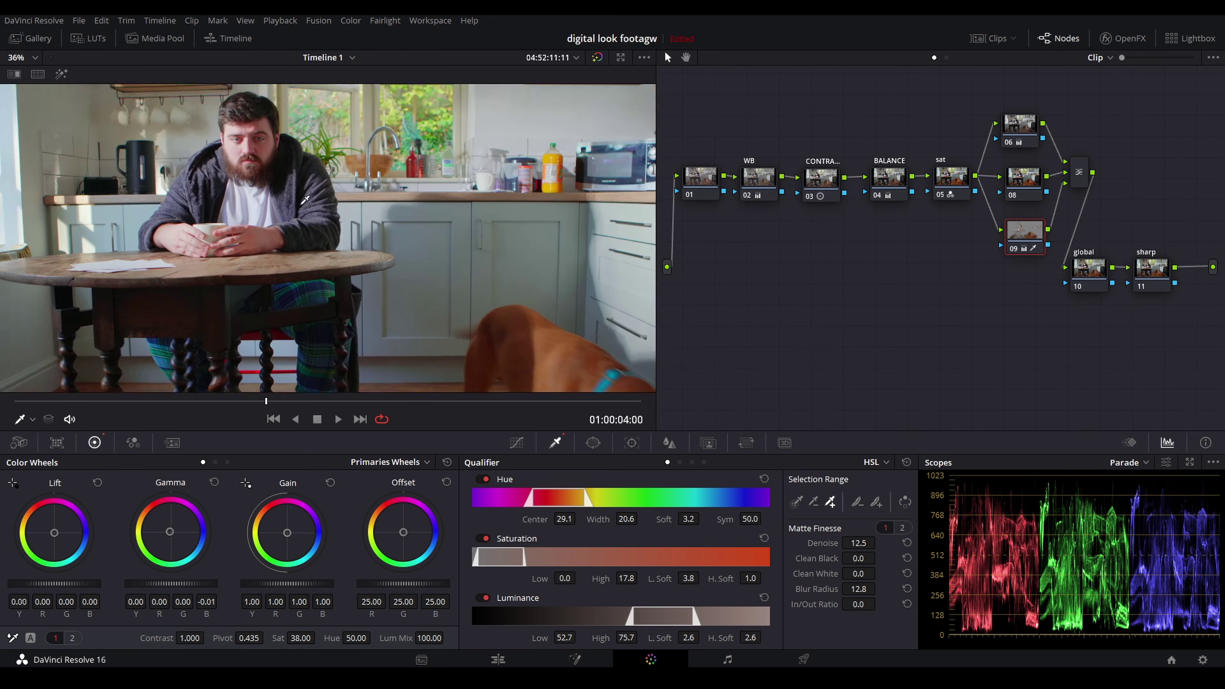
scroll(352, 216, down, 5)
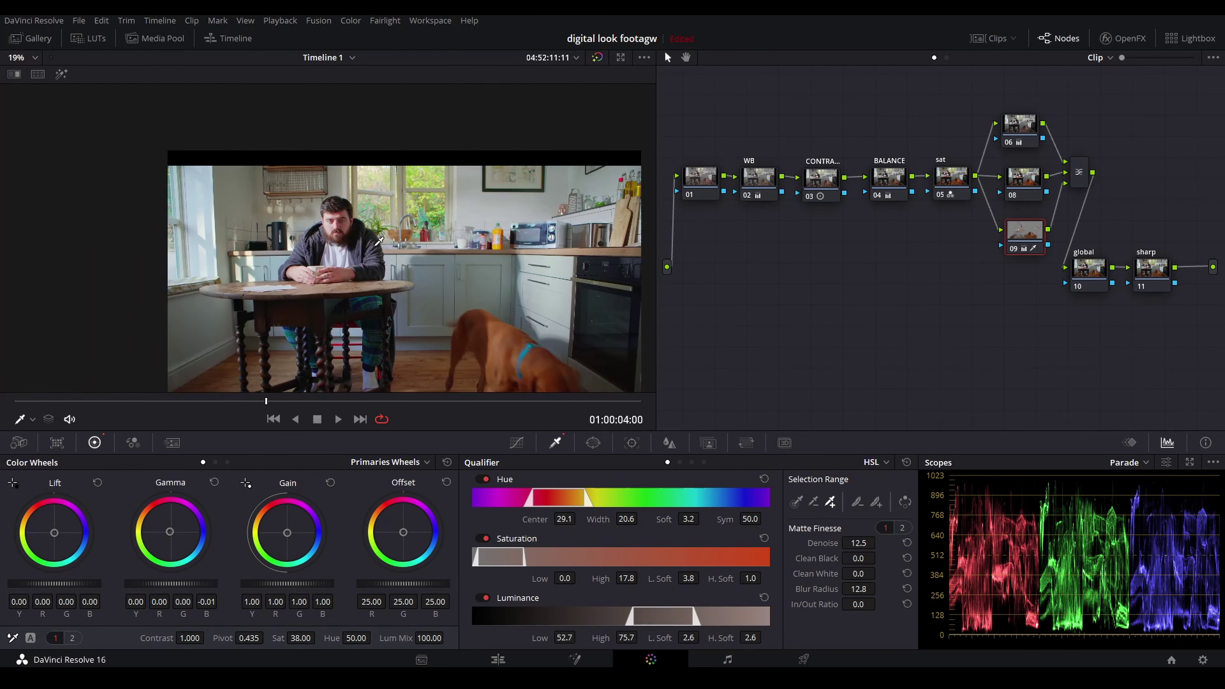
- Disable node 06 and move nodes 06 and 08 slightly upward in the parallel node stack
scroll(372, 232, up, 1)
click(1019, 127)
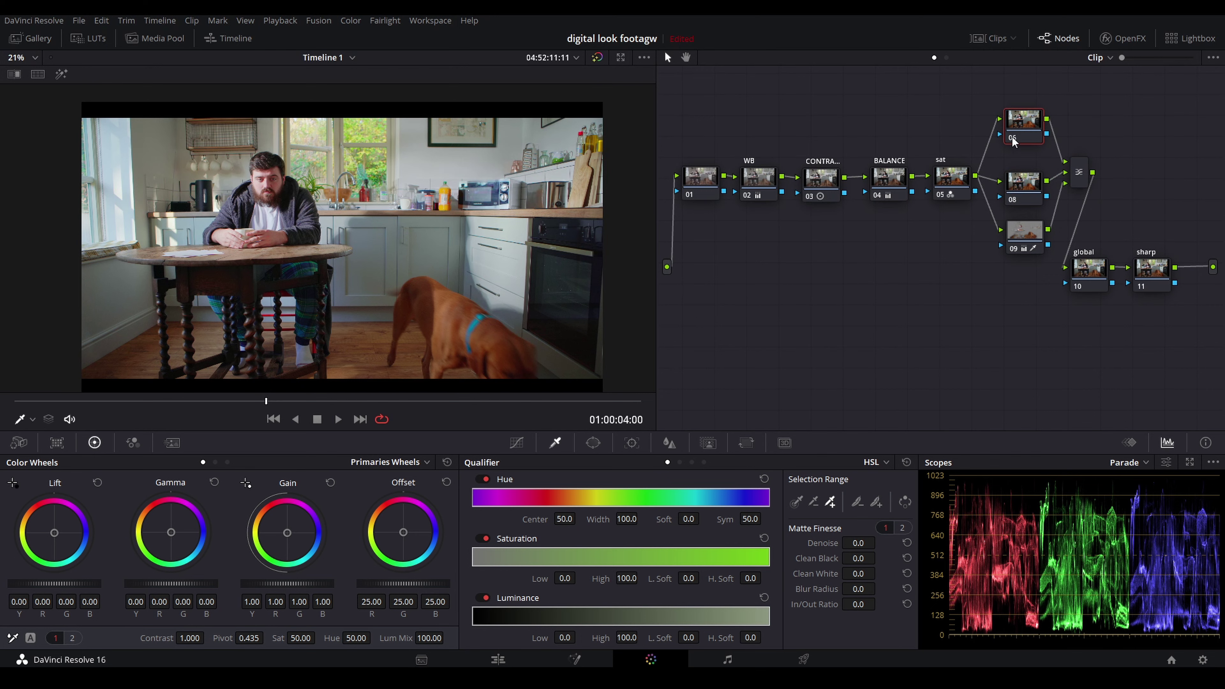
mouse_move(1025, 123)
mouse_down()
mouse_move(1021, 85)
mouse_move(1026, 106)
mouse_up()
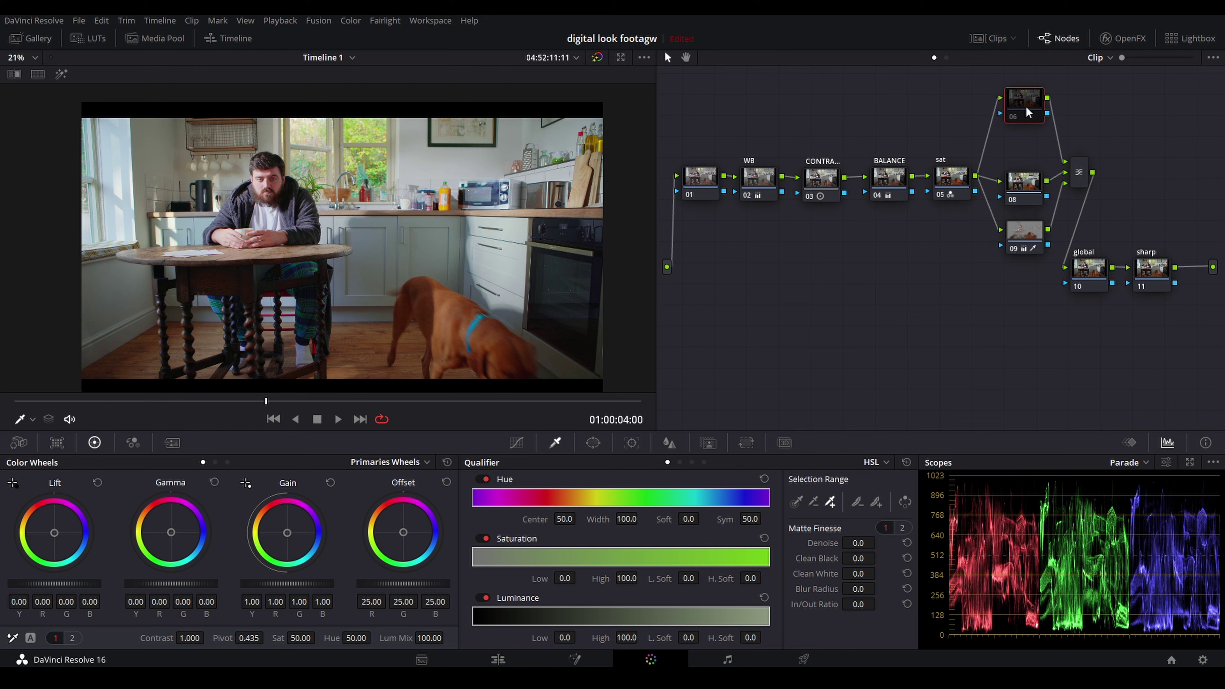
drag(1025, 188, 1028, 175)
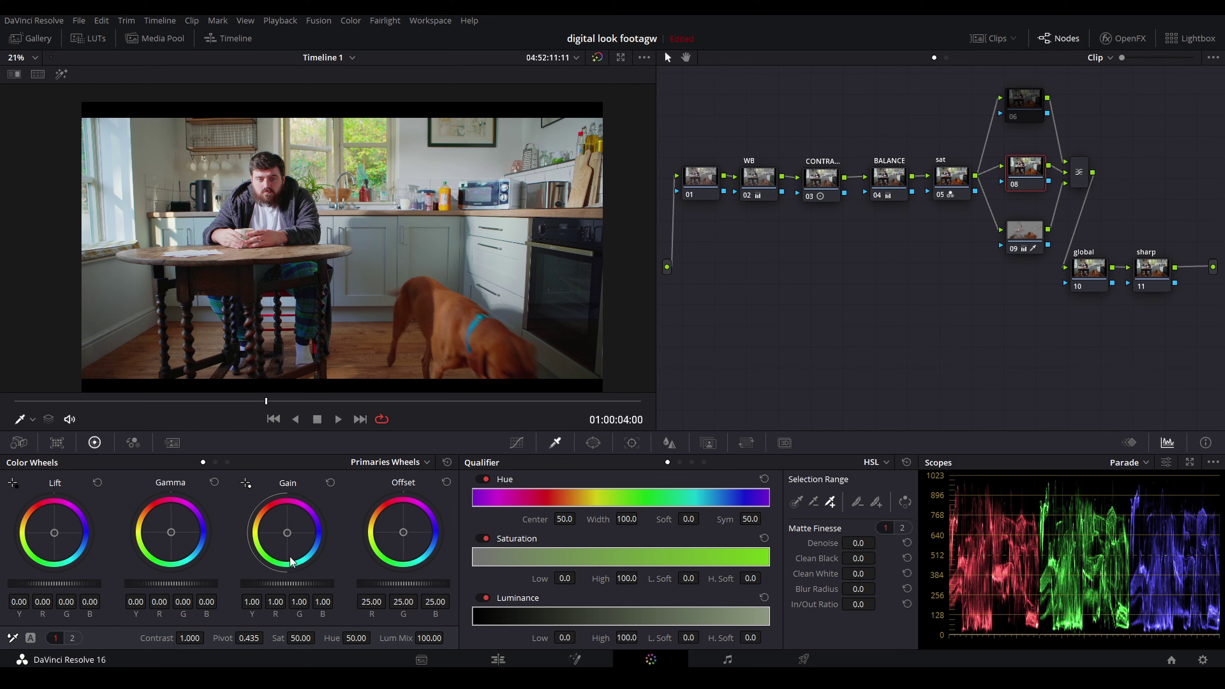
- Try an extreme blue Gain shift on node 08, with red 0.01, green 1.19 and blue 2.40, and reset the Gain wheel
drag(293, 533, 310, 554)
scroll(284, 231, up, 4)
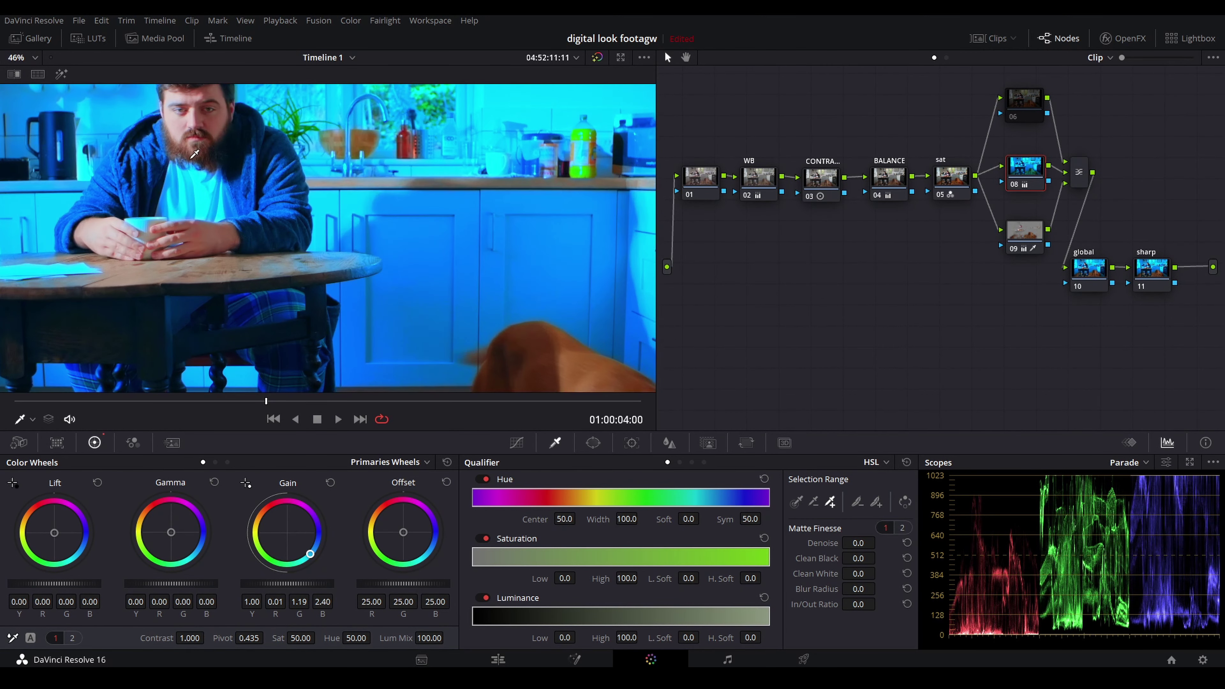
key(space)
click(1031, 251)
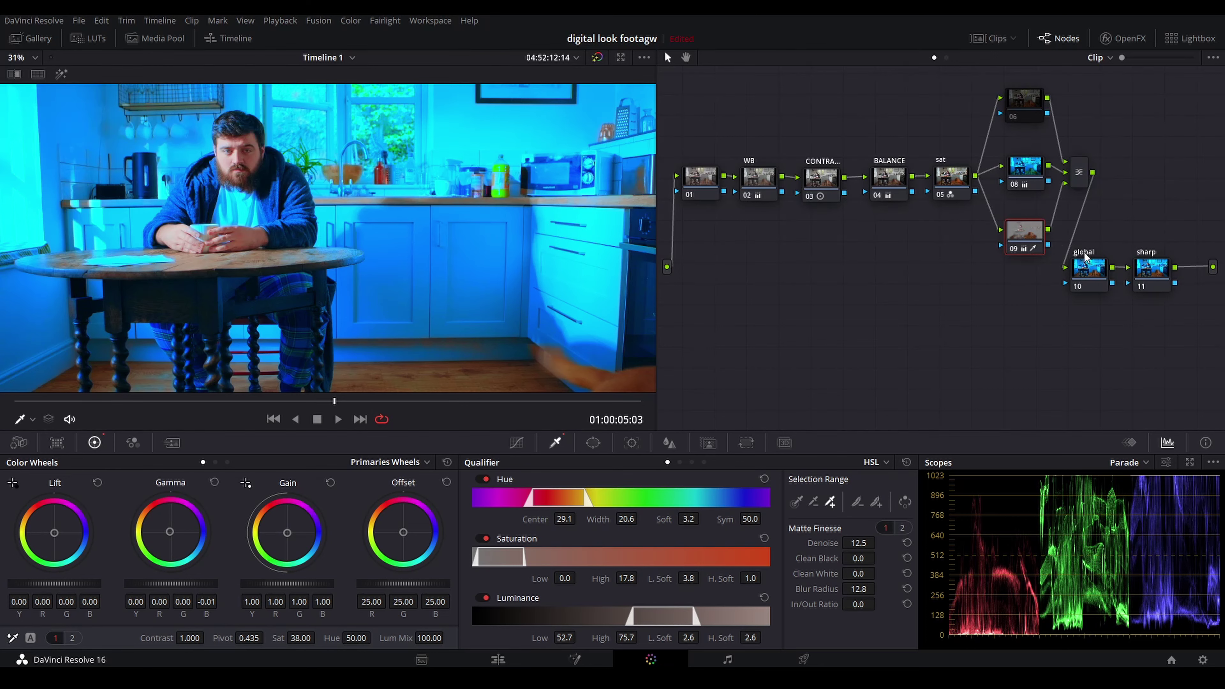
click(1027, 168)
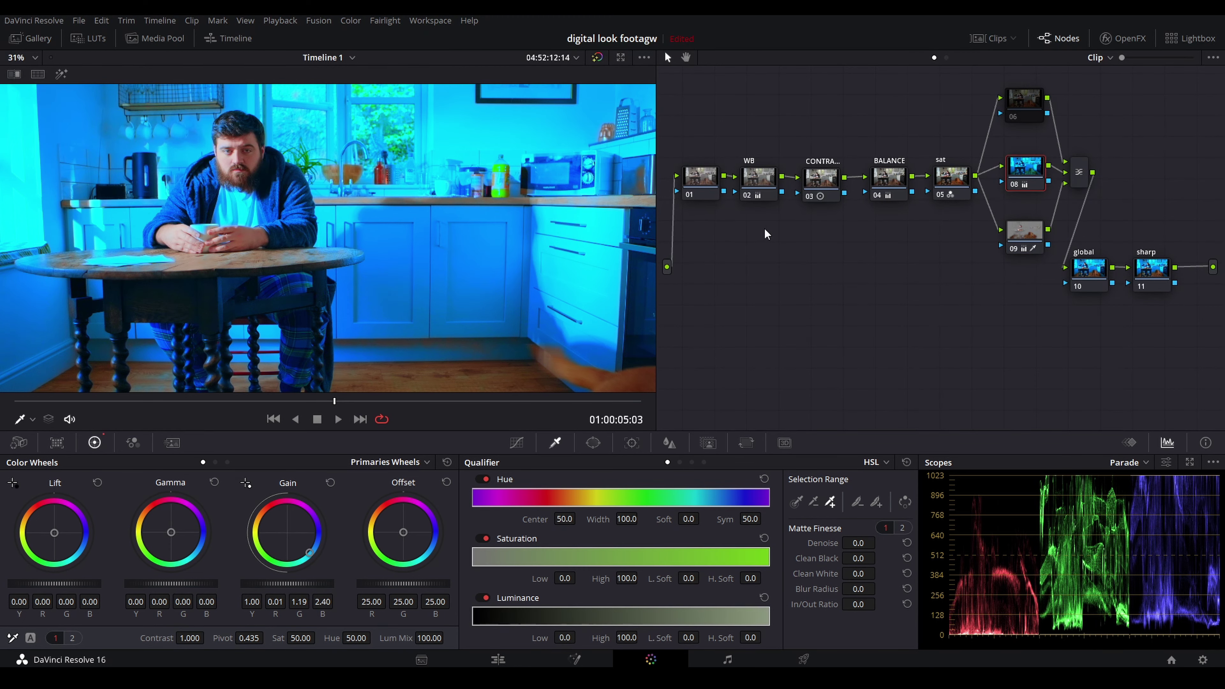
scroll(577, 257, down, 2)
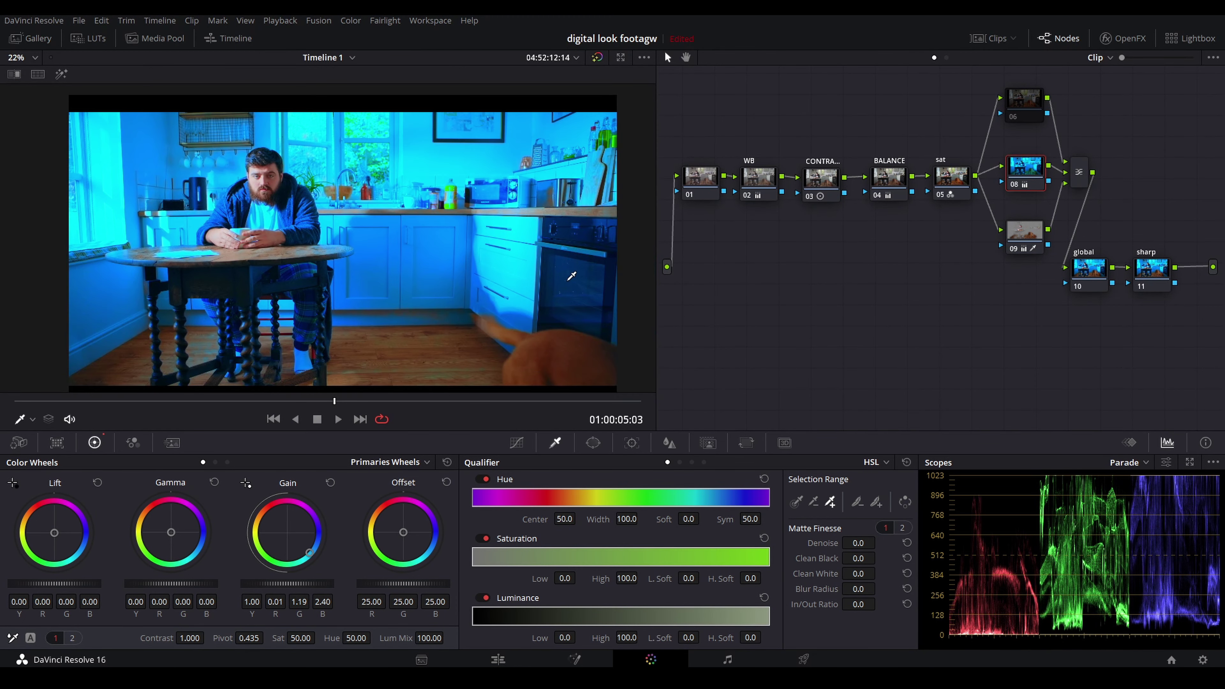
scroll(570, 277, up, 3)
click(330, 482)
scroll(334, 246, down, 2)
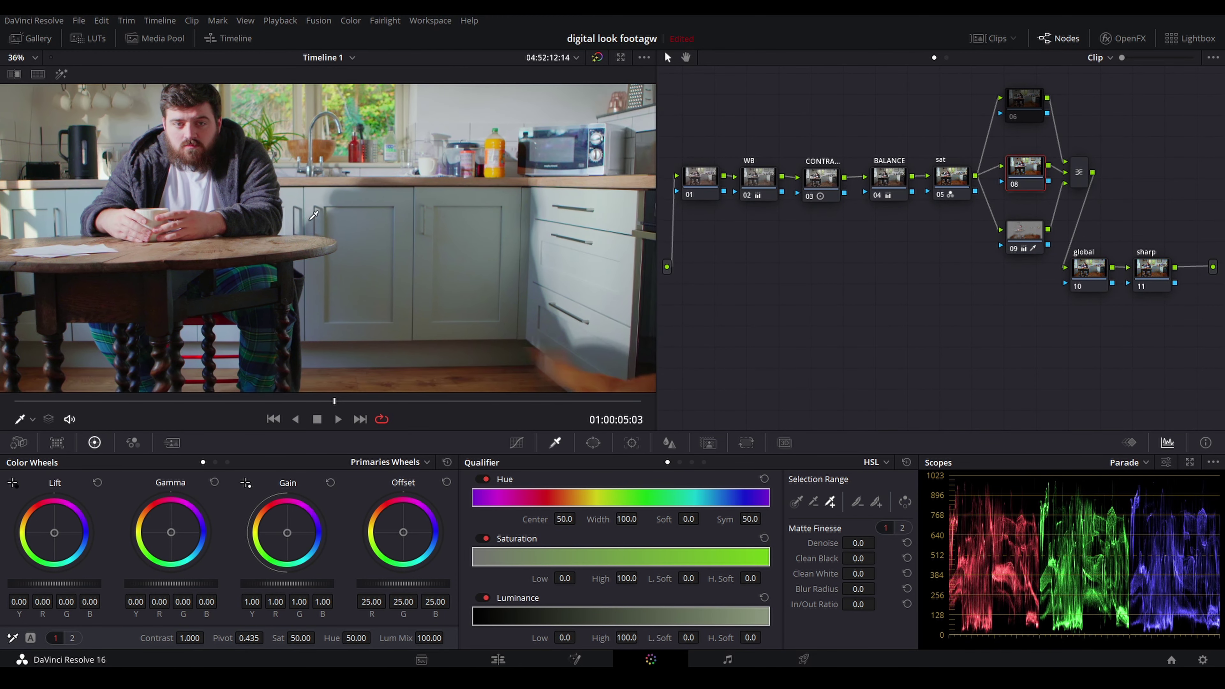
- Lower node 08's saturation to 40.00 and shift its Gamma balance to red -0.04, green 0.01, blue -0.01
scroll(333, 245, down, 2)
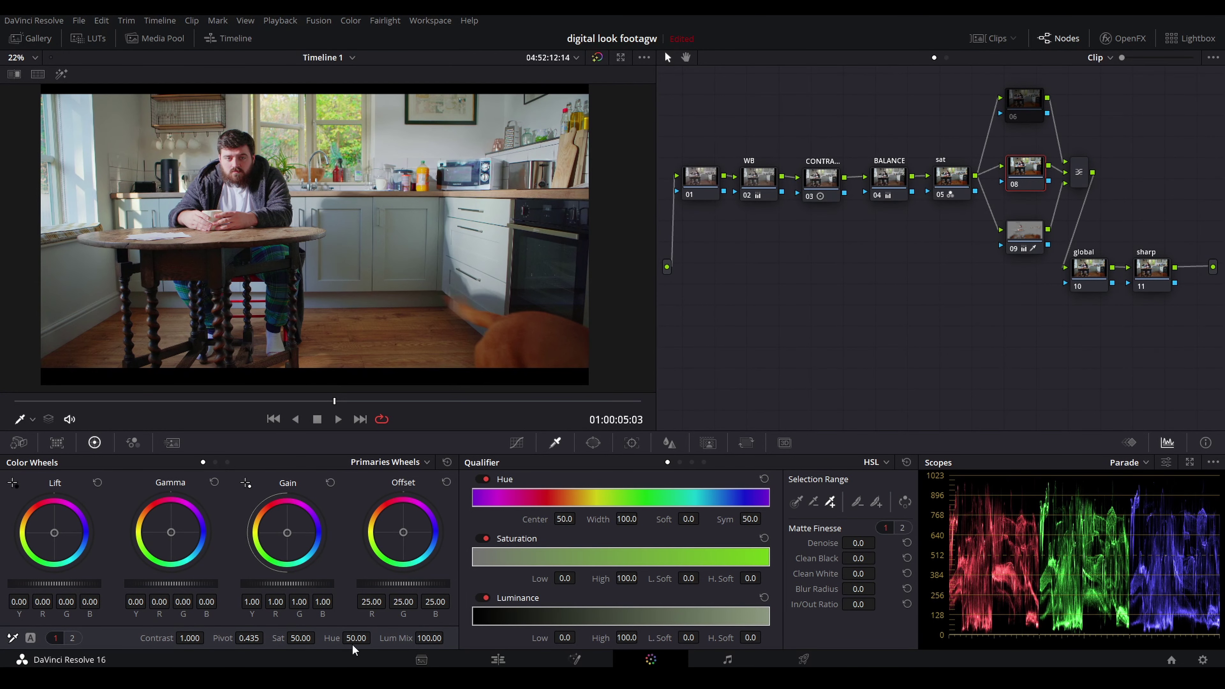
drag(300, 639, 319, 638)
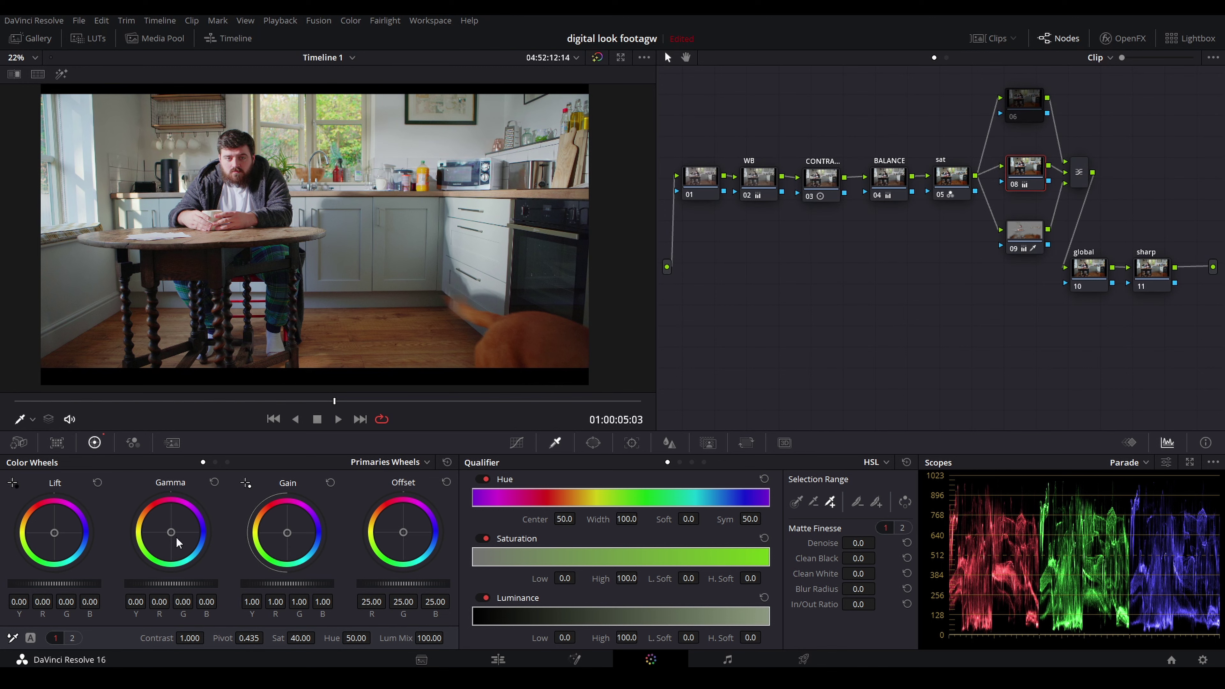
drag(170, 532, 168, 537)
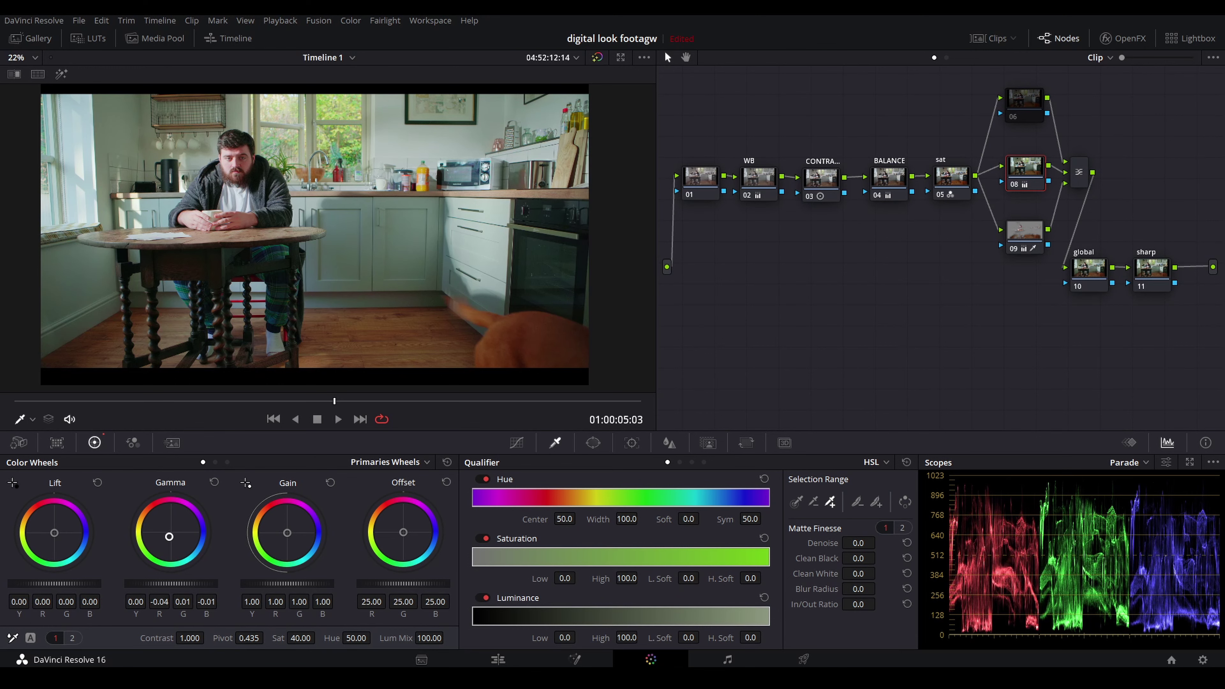
- Compare the full-screen frame with node 08 disabled and enabled
key(ctrl+f)
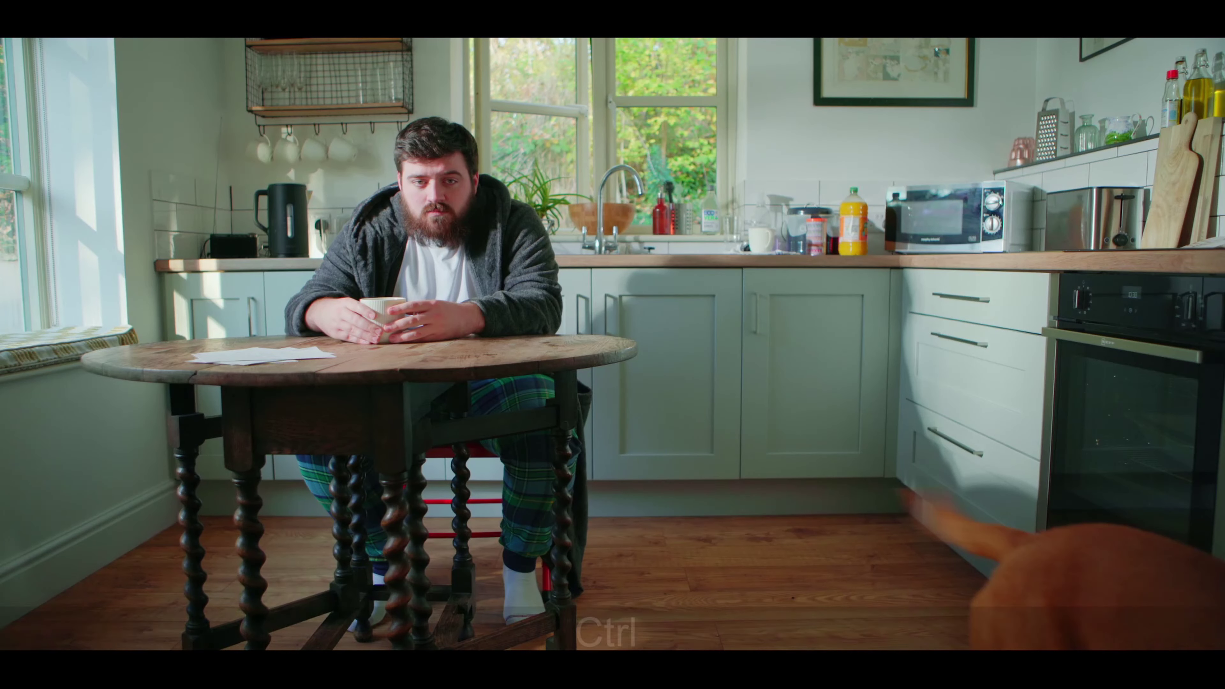
key(ctrl+d)
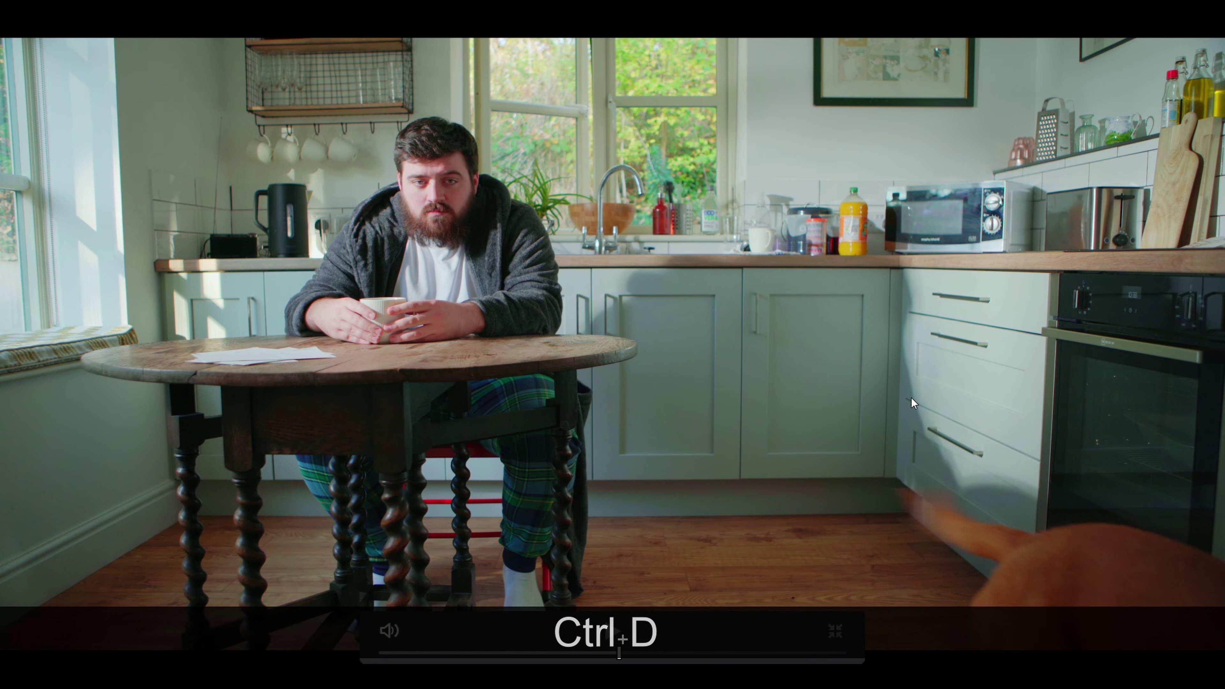
key(ctrl+d)
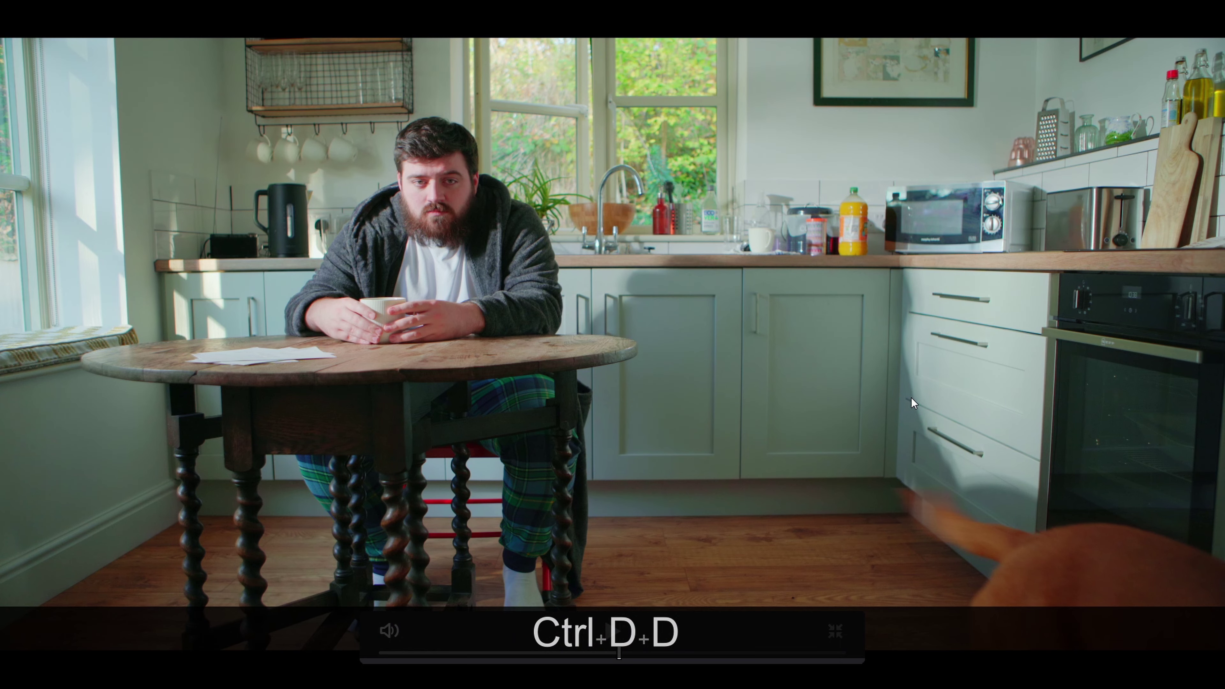
key(Escape)
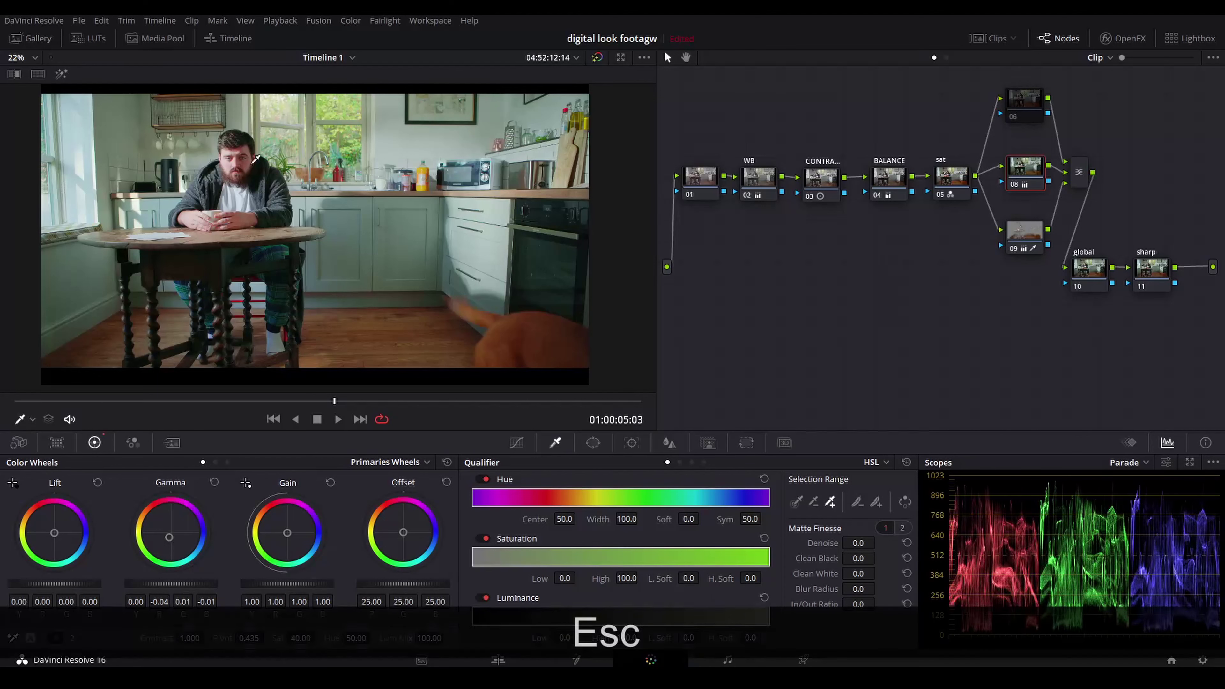
- Refine the keyed skin on node 09 with Hue 47.80 and saturation 37.80
click(1031, 236)
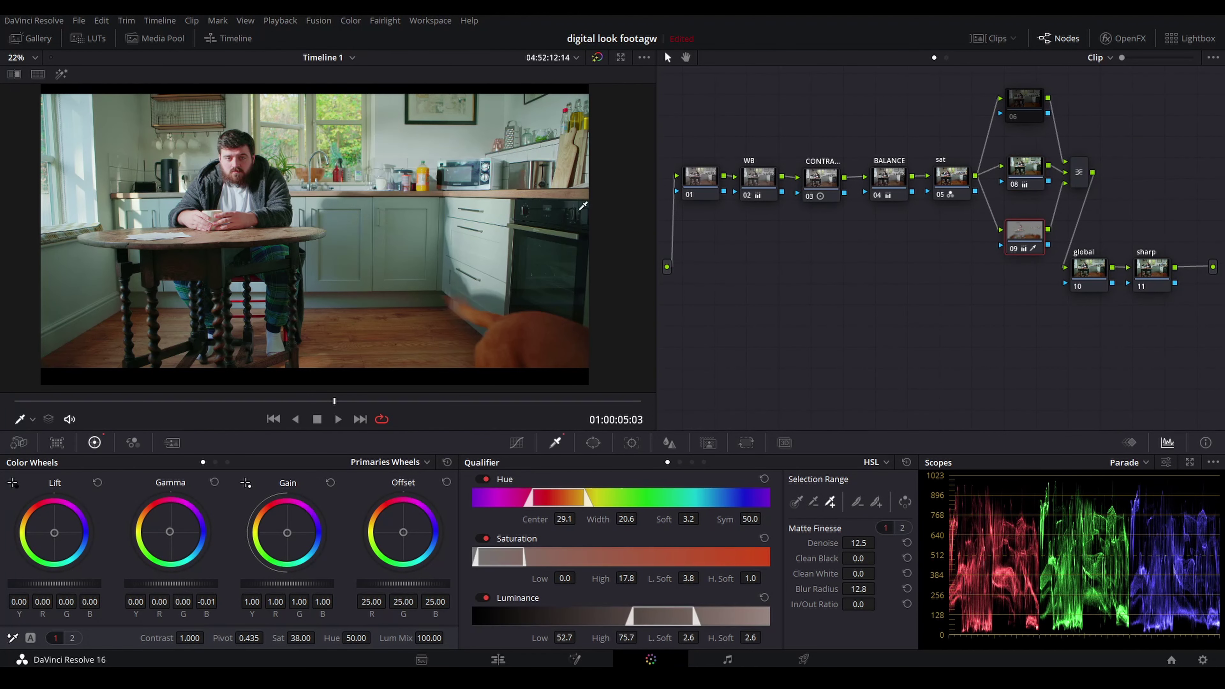
scroll(320, 199, up, 6)
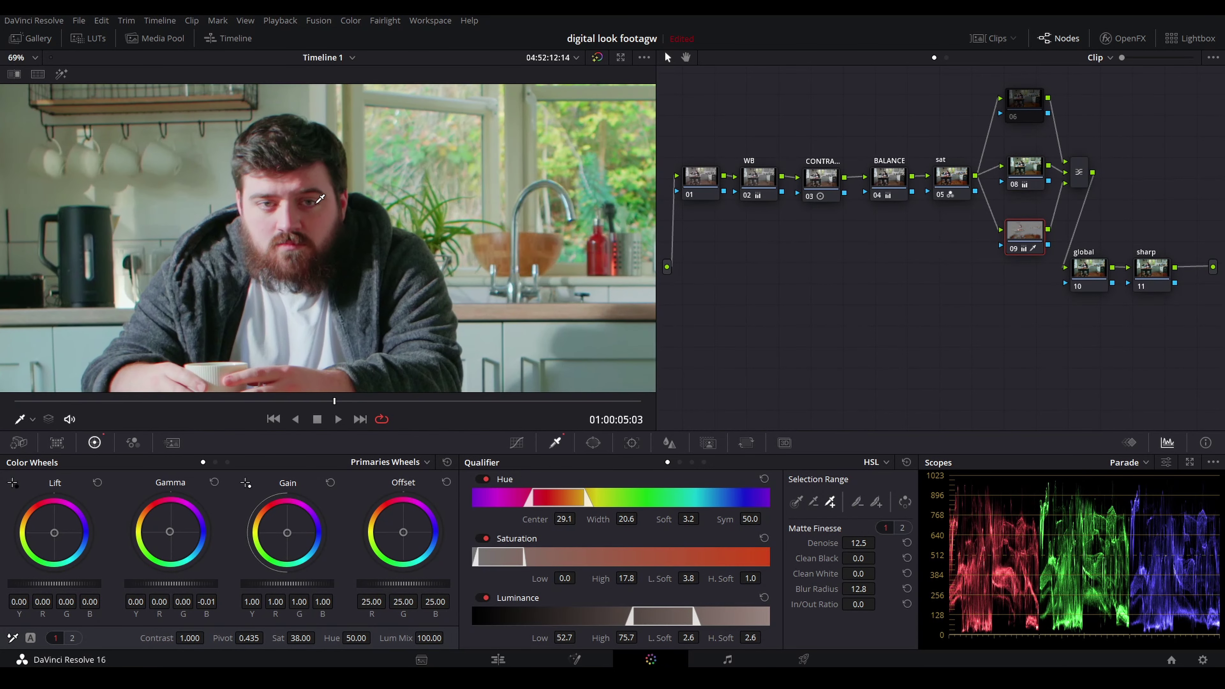
scroll(319, 199, up, 2)
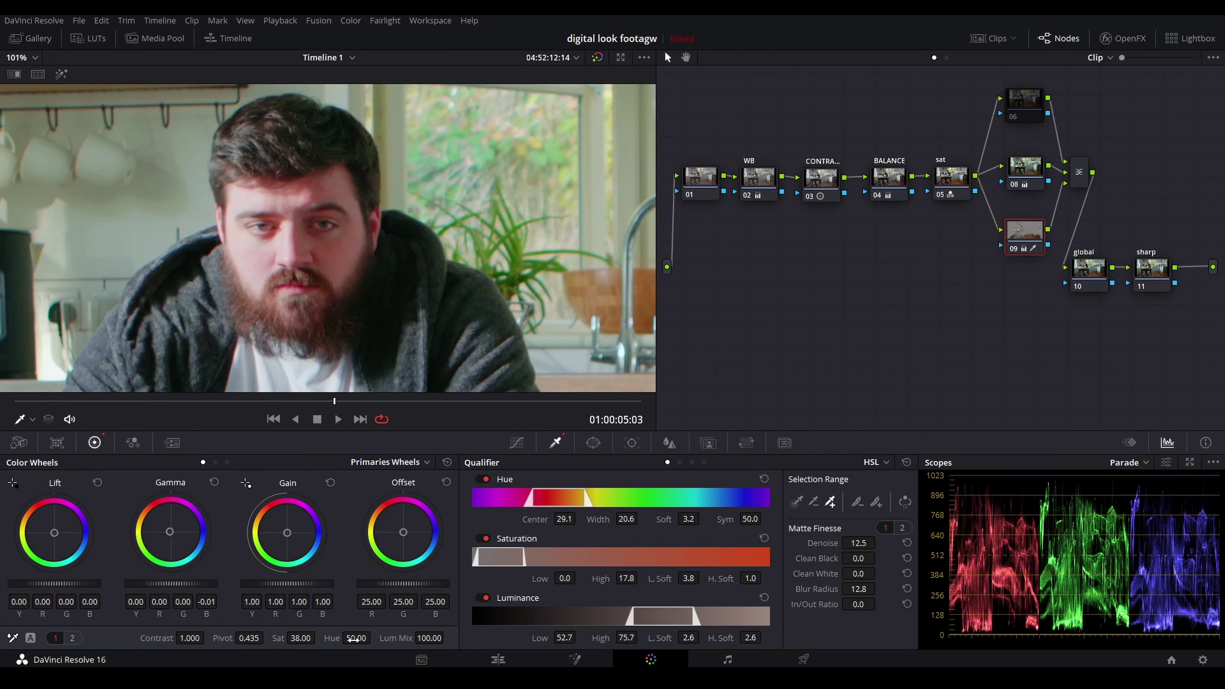
drag(354, 639, 371, 638)
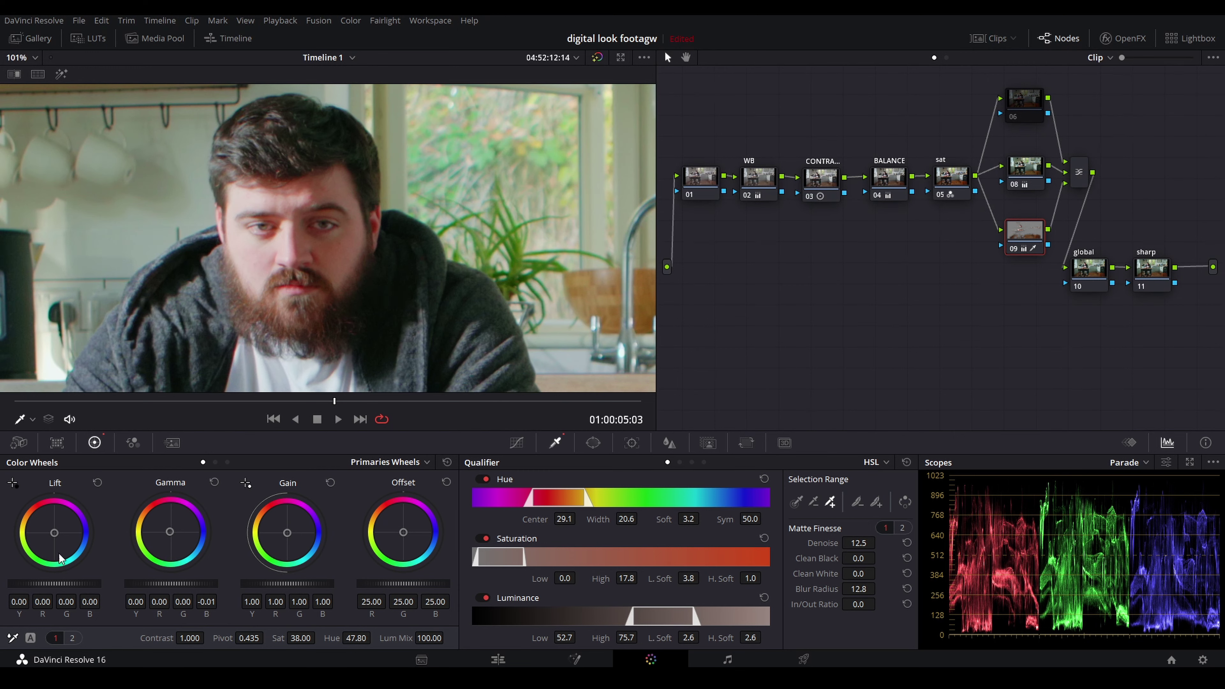
drag(304, 633, 299, 633)
scroll(357, 292, down, 8)
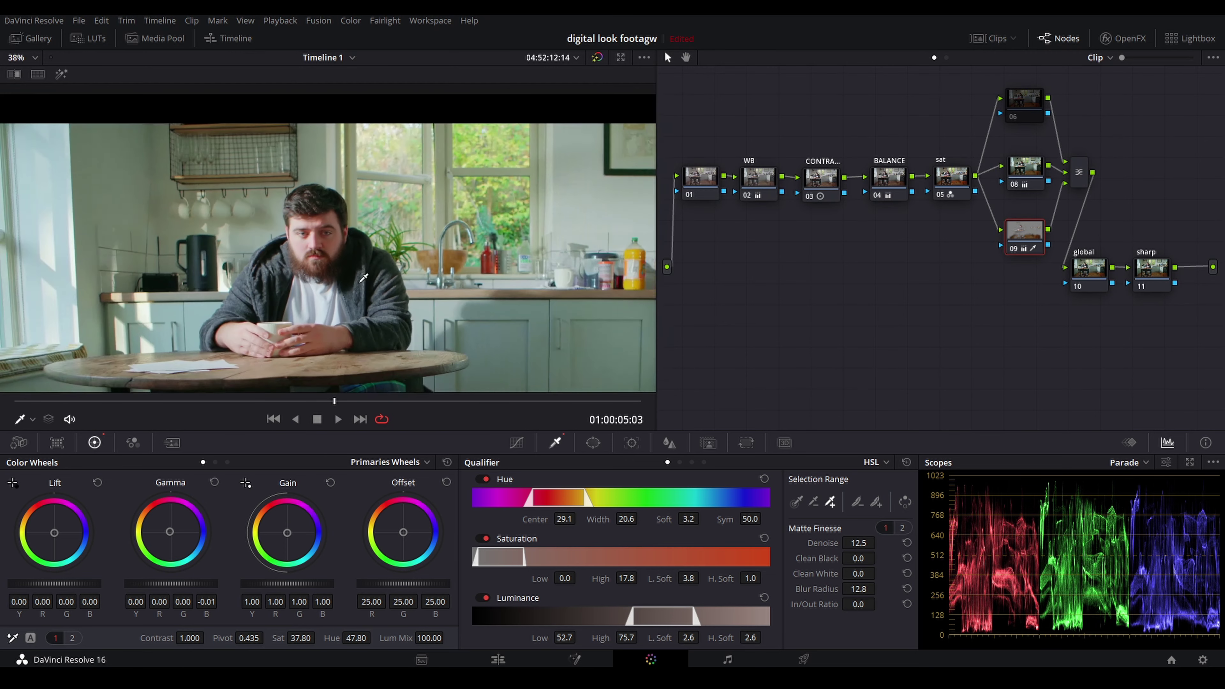
- Rebalance node 08 with Gamma blue at -0.02 and red and green at 0.00, and Gain at red 0.88, green 1.03, blue 1.09
click(1028, 178)
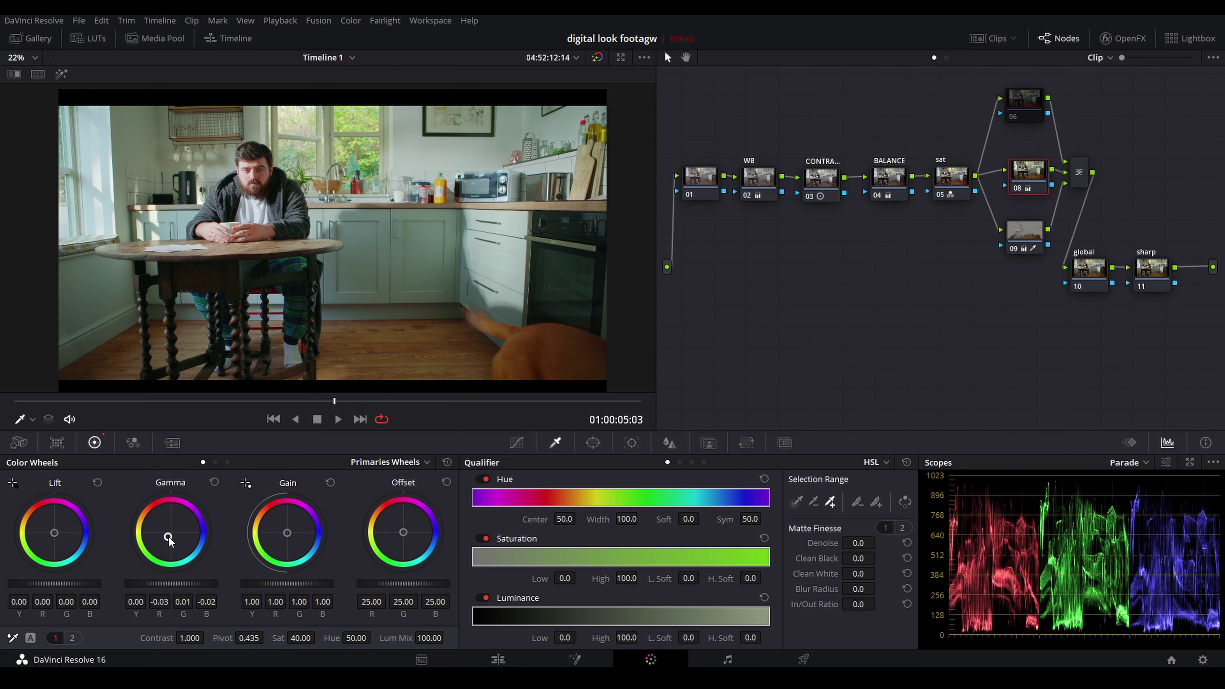
drag(171, 535, 168, 532)
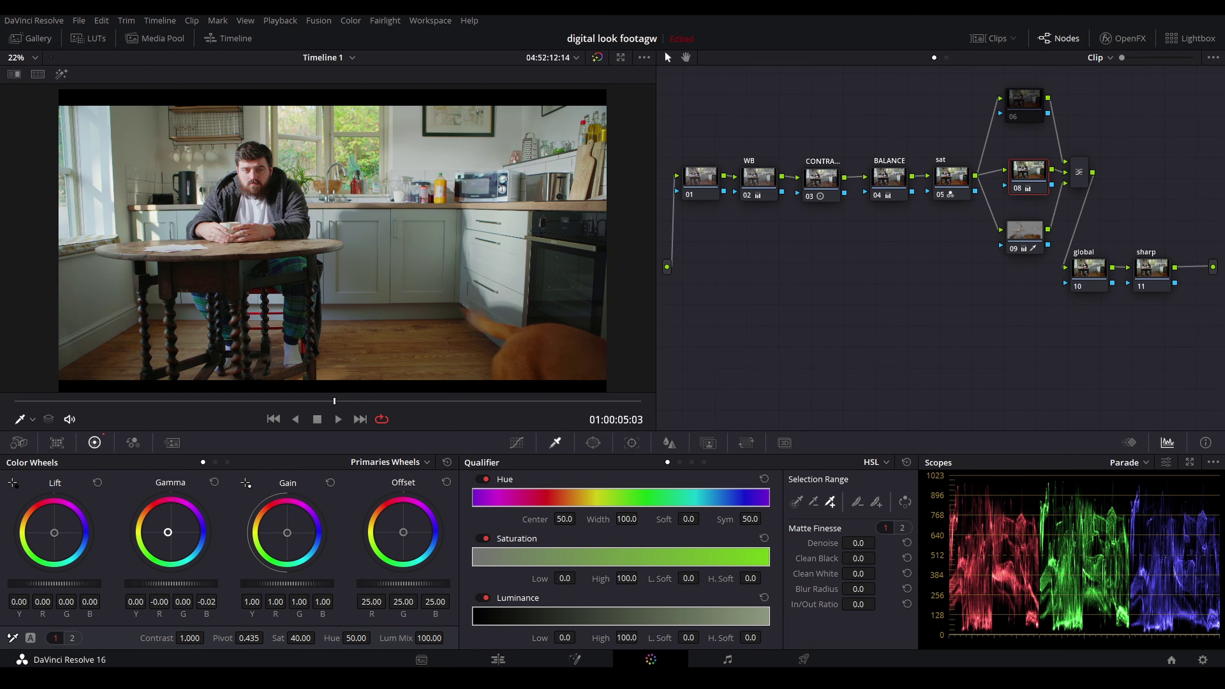
drag(287, 533, 288, 534)
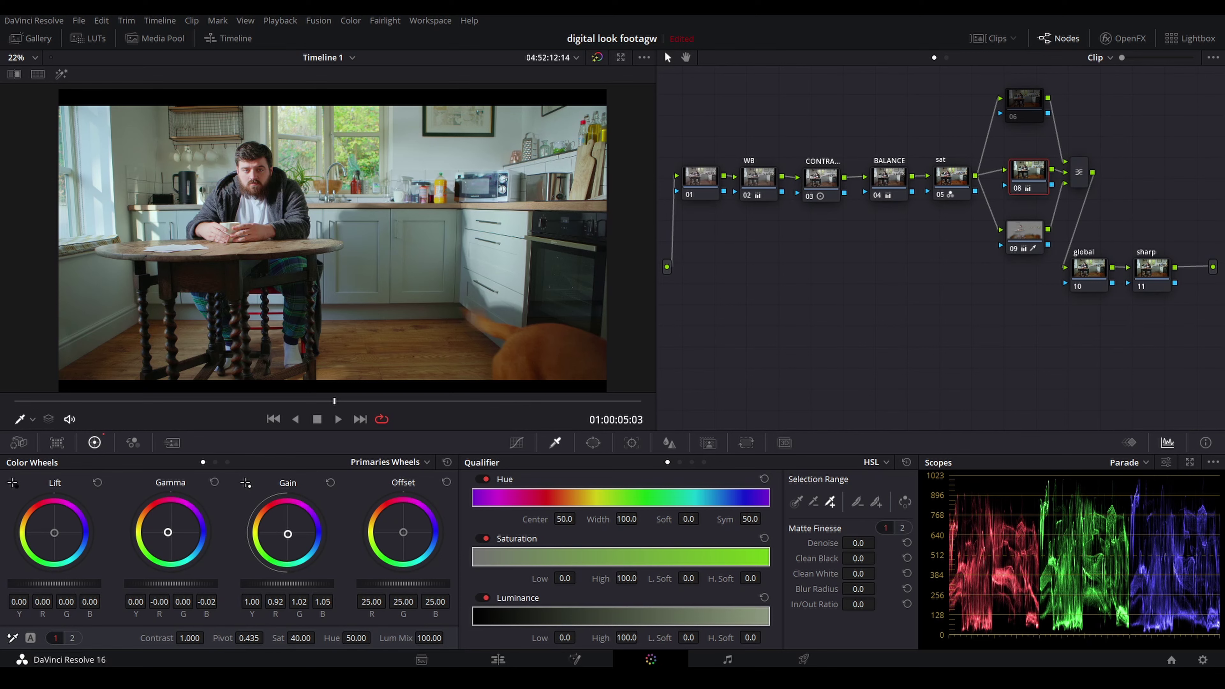
drag(288, 533, 288, 534)
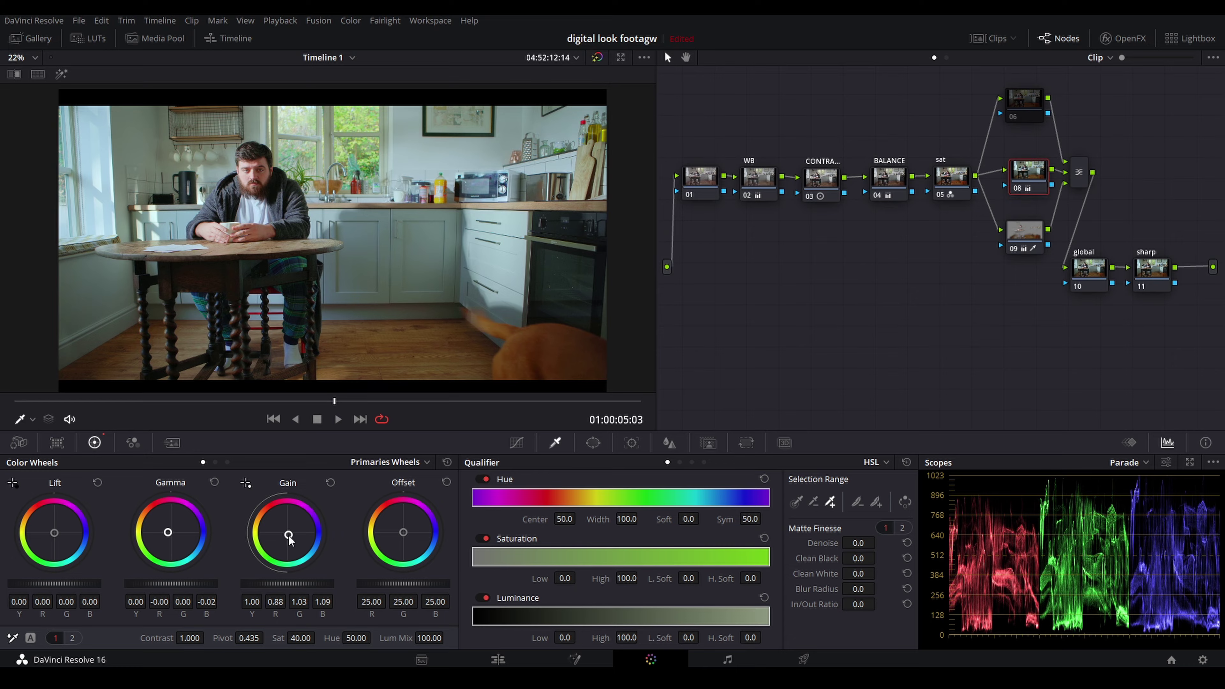
- Compare the full-screen frame with node 08 and then the whole grade bypassed and restored
key(ctrl+d)
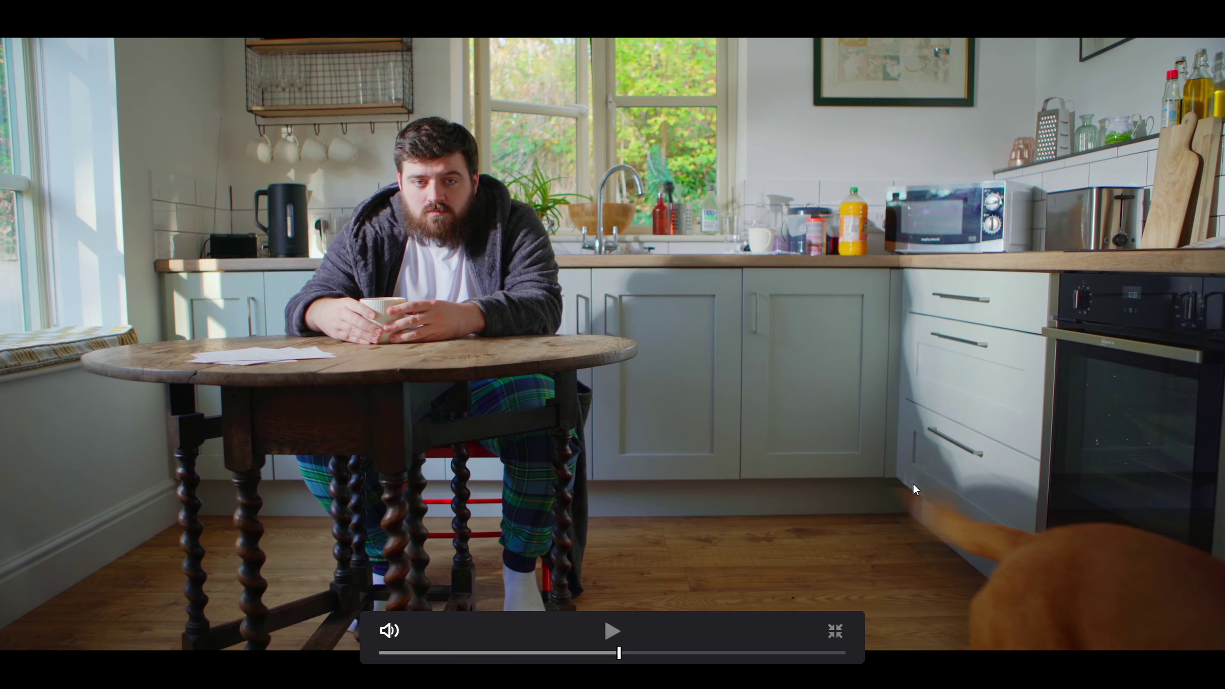
key(d)
key(shift+d)
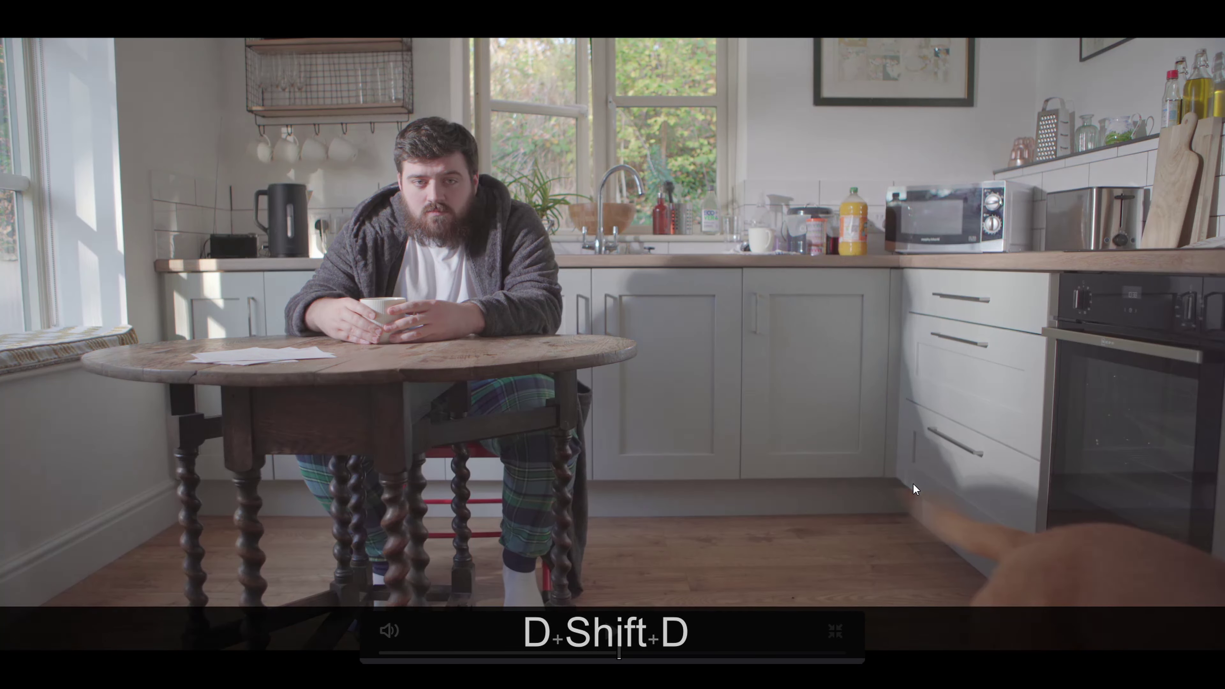
key(shift+d)
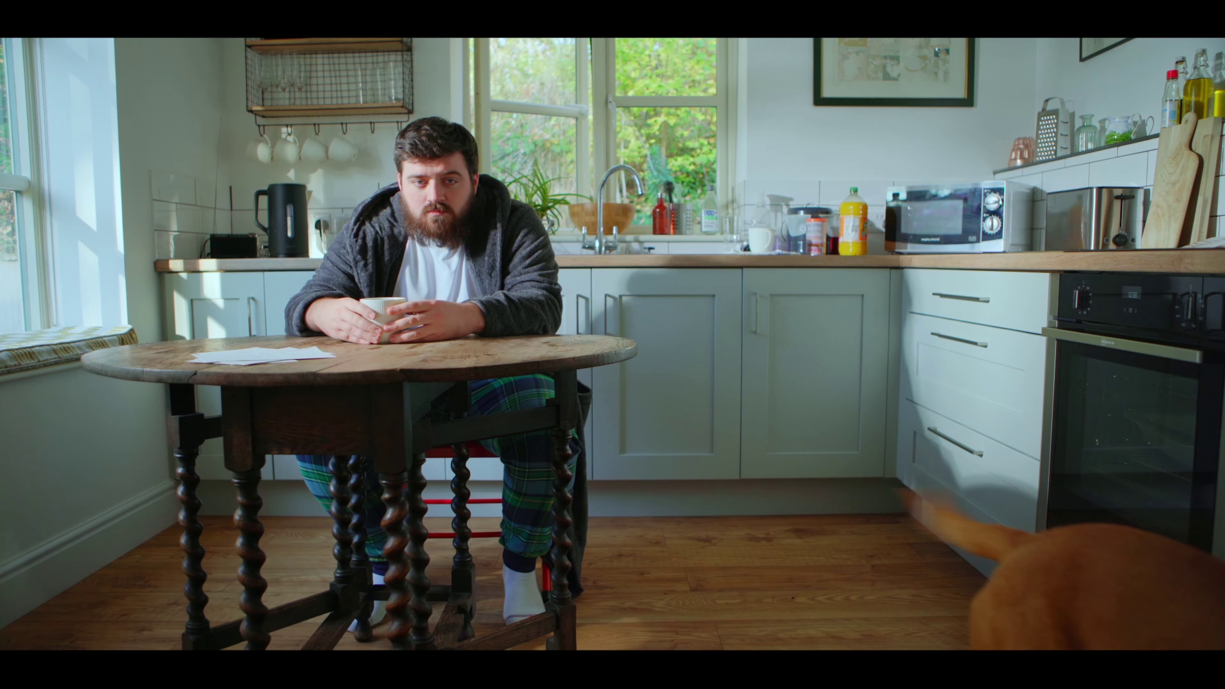
key(Escape)
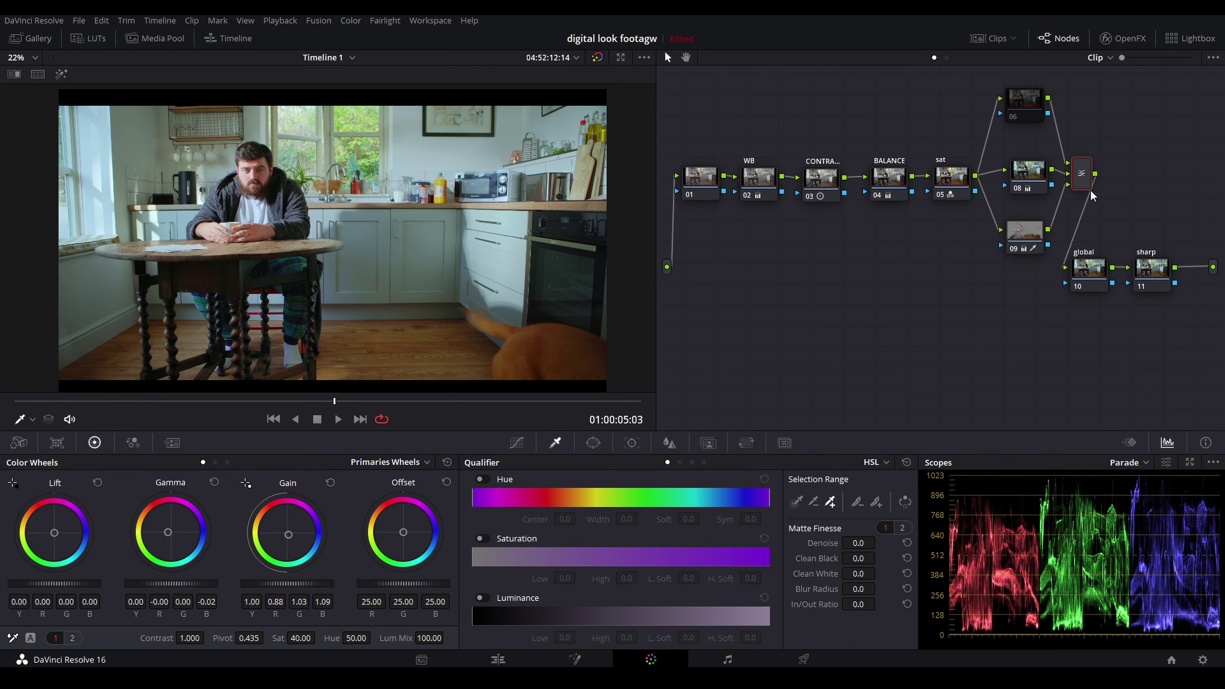
- Nudge the global node in the graph and shift its Gamma balance to red -0.01, green 0.00, blue 0.01
click(1088, 270)
drag(1093, 281, 1100, 283)
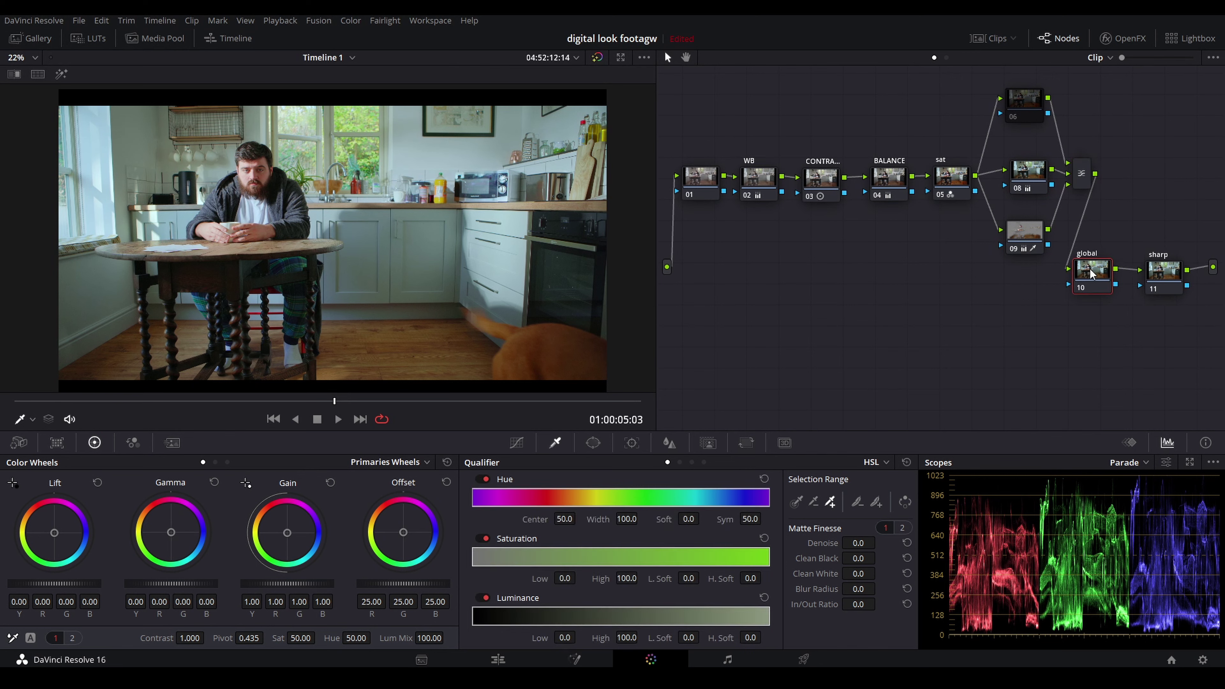
click(515, 443)
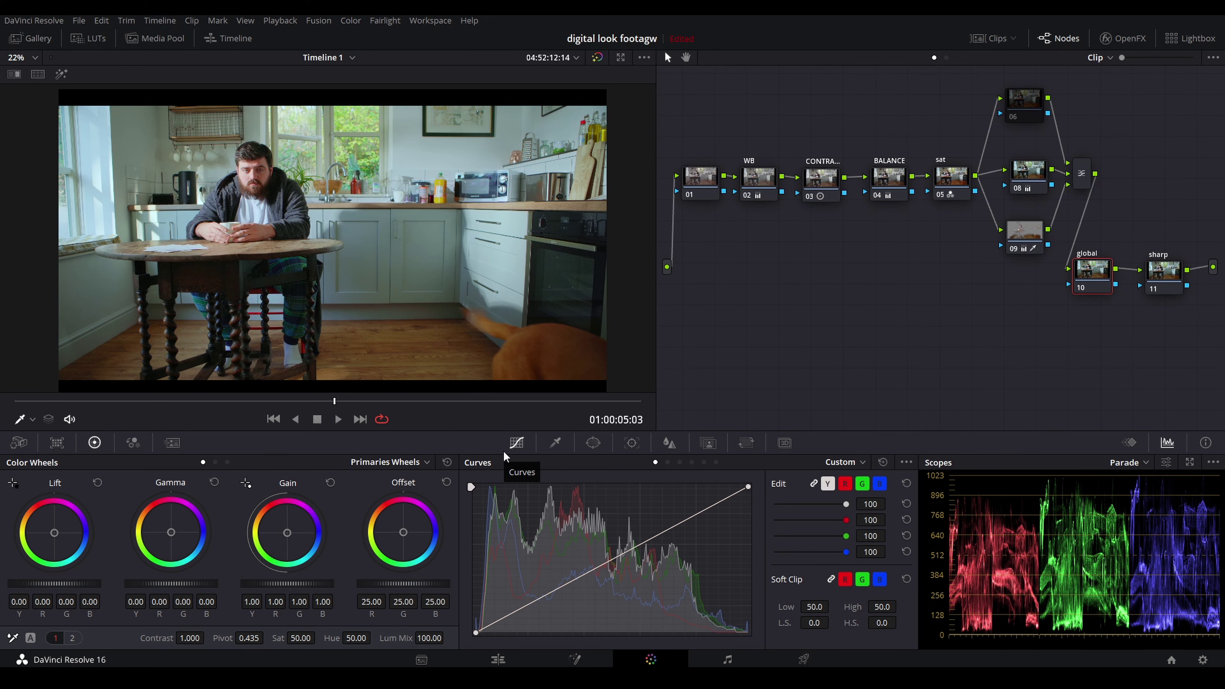
scroll(371, 253, down, 2)
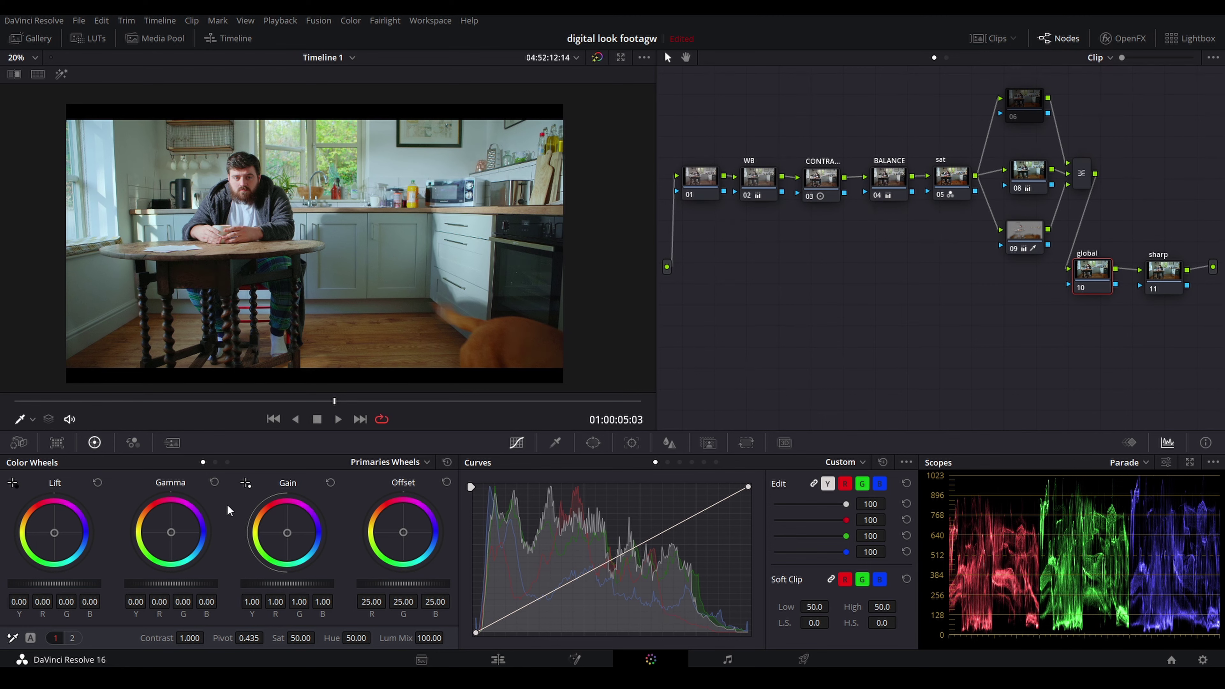
click(171, 532)
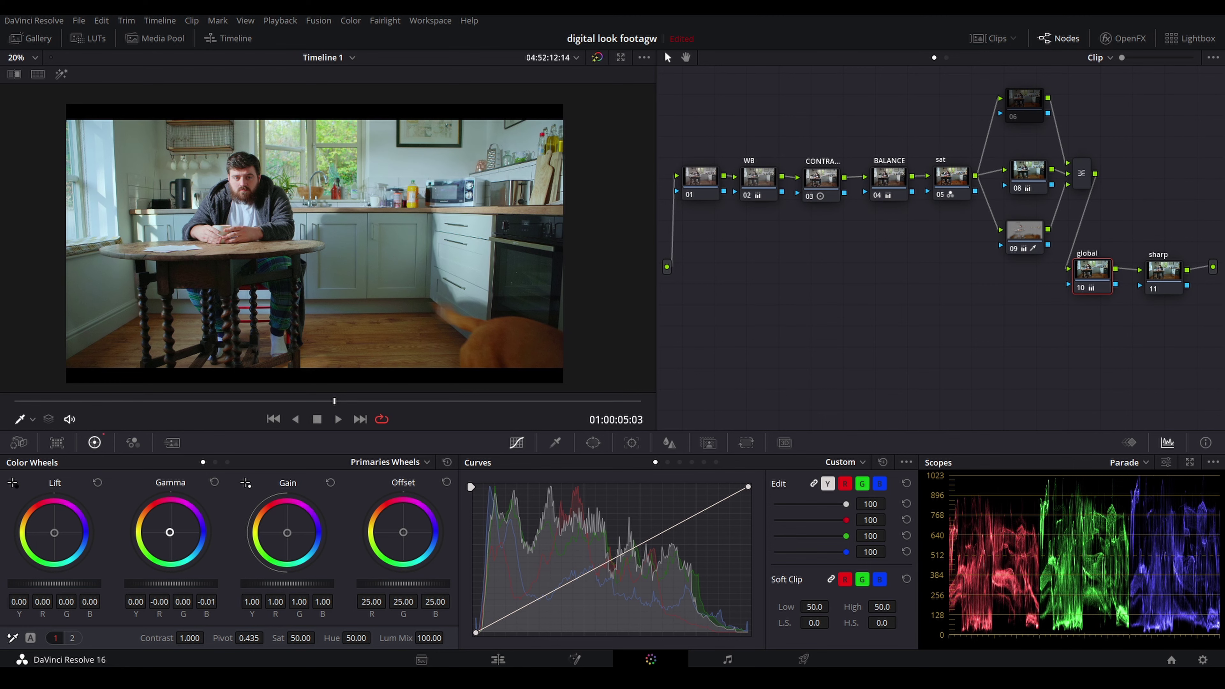
drag(170, 532, 171, 533)
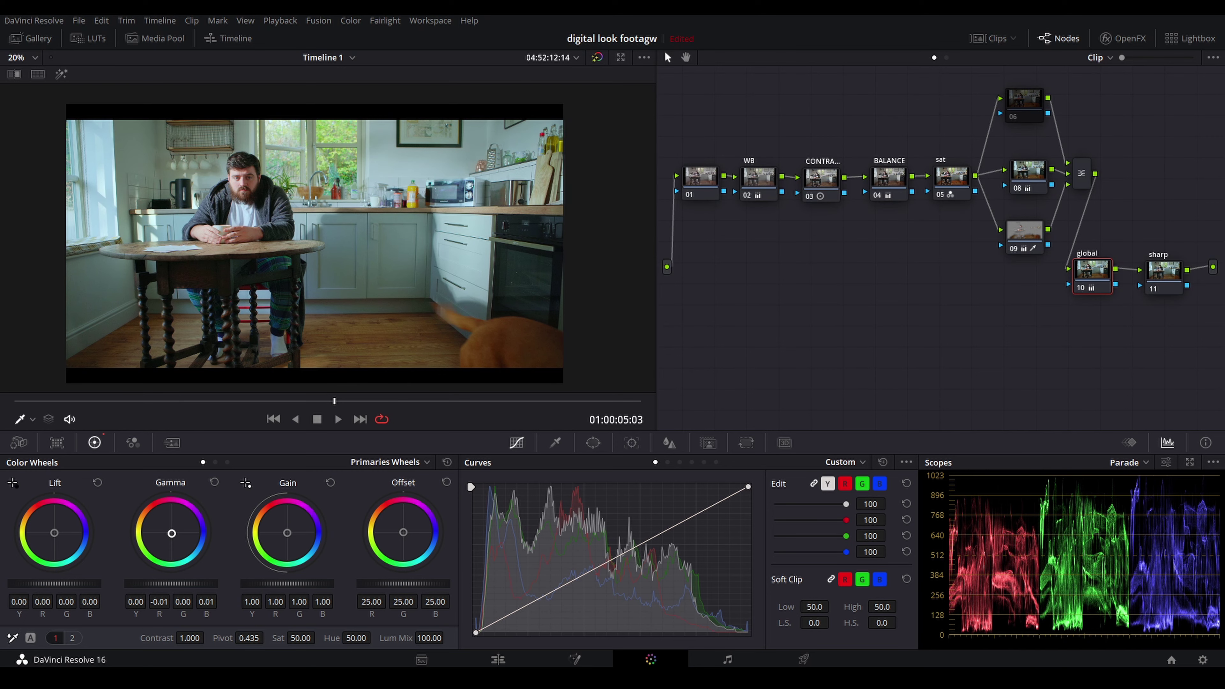
- Compare the full-screen frame with the global node disabled and enabled
key(ctrl+f)
key(ctrl+d)
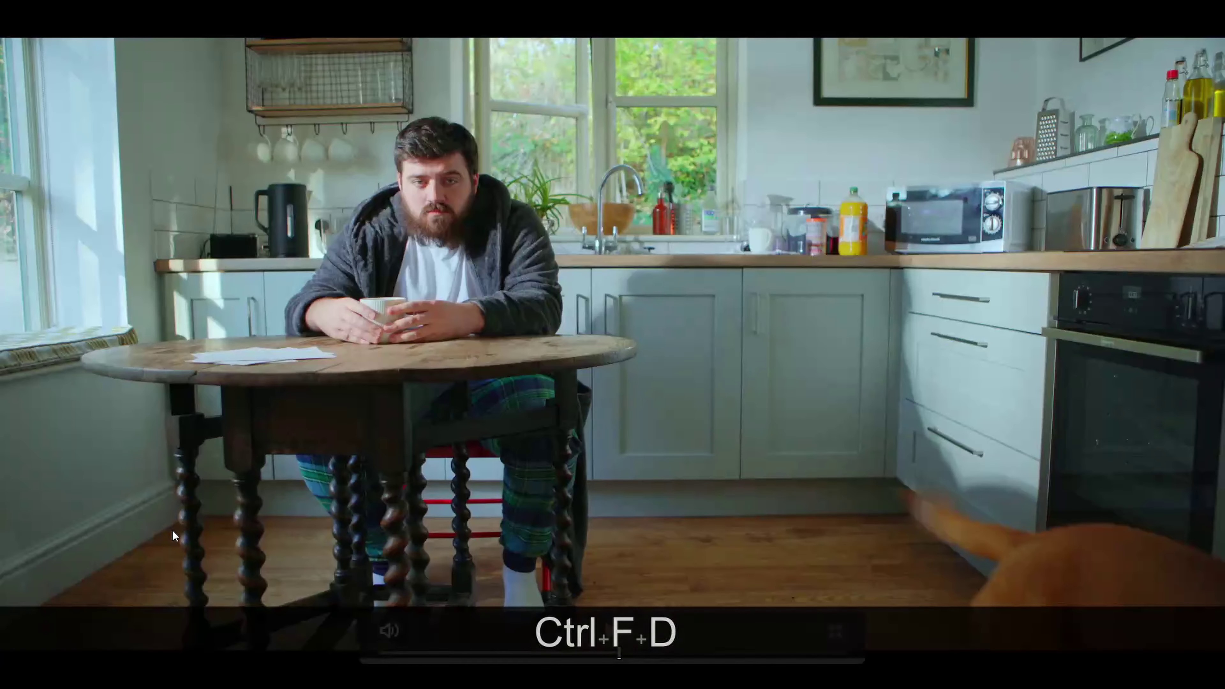
key(ctrl+d)
key(ctrl+d)
key(ctrl+d)
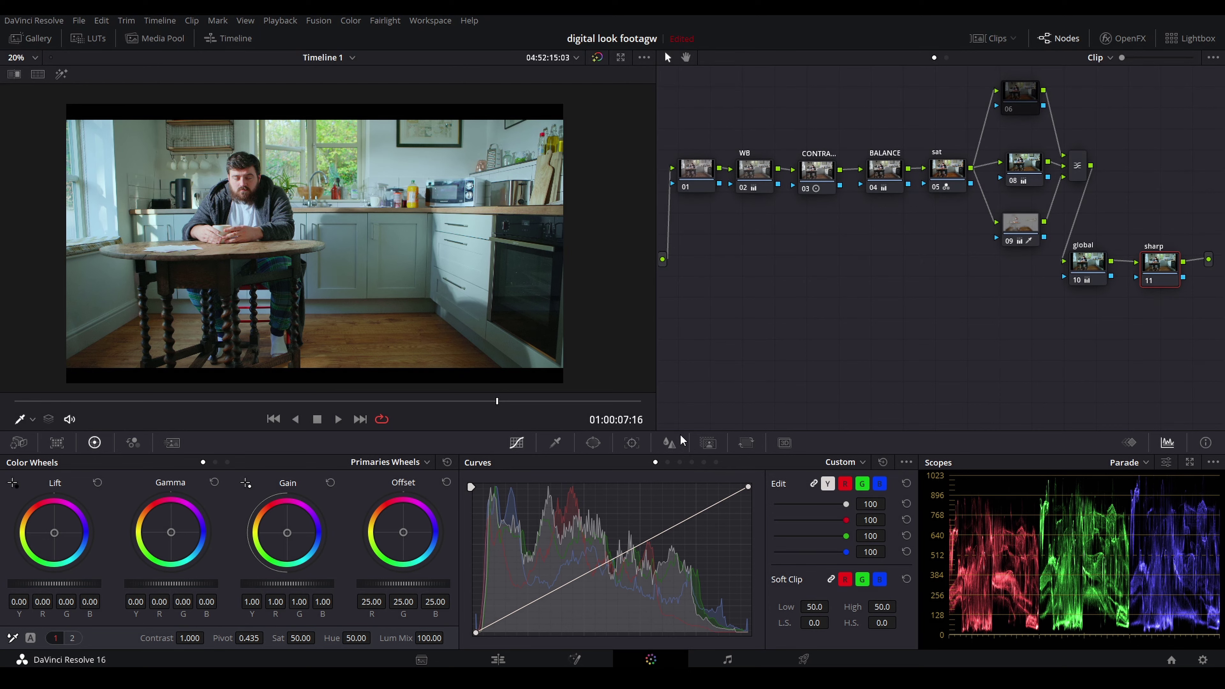
- Set the sharp node's blur Radius to 0.47 on all channels and compare the man's face with the node disabled and enabled
click(670, 443)
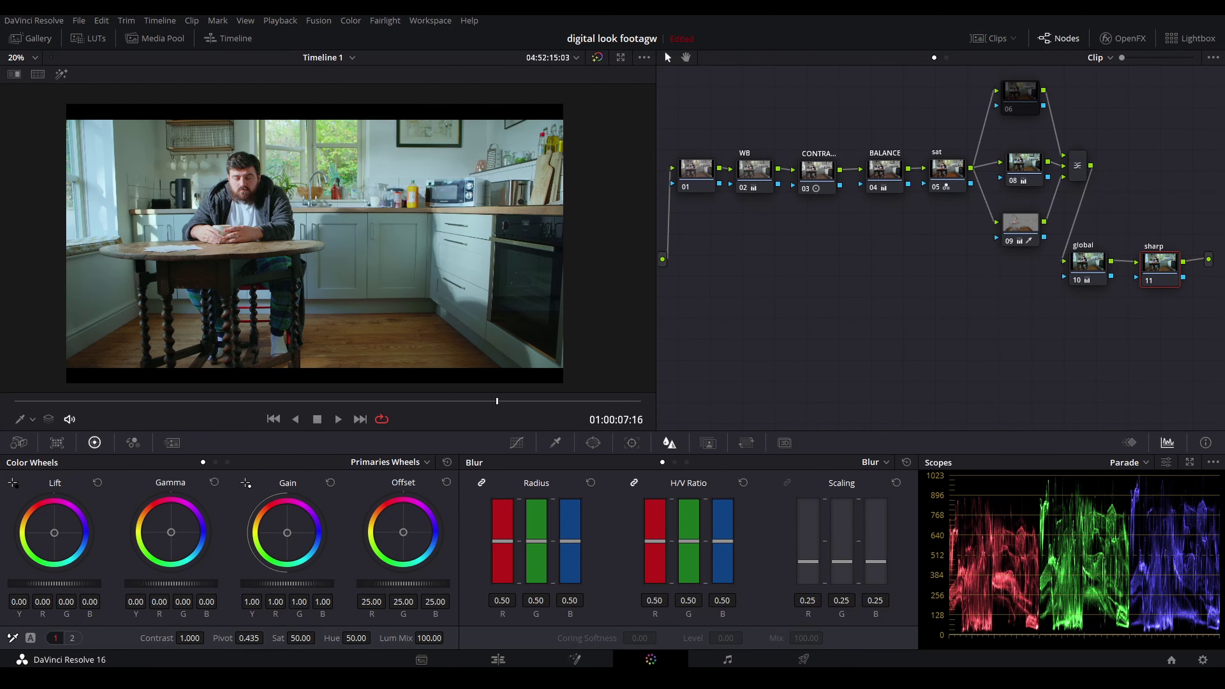
drag(536, 541, 536, 543)
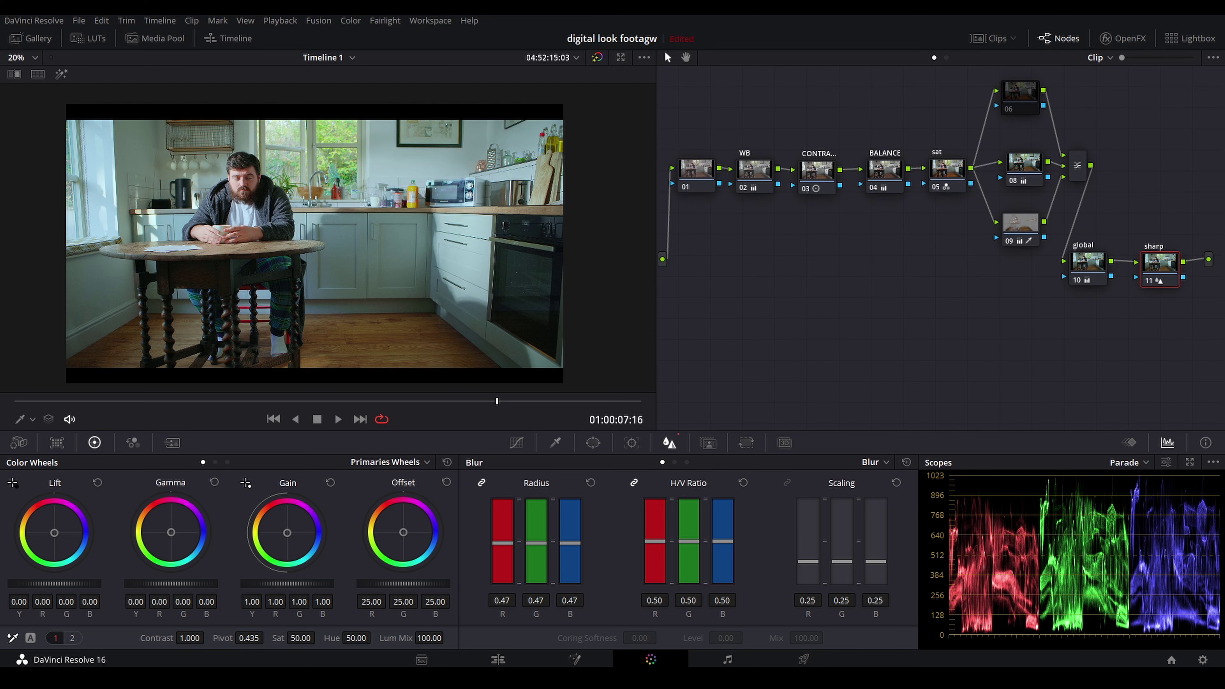
scroll(314, 266, up, 3)
scroll(314, 266, down, 1)
key(space)
key(space)
key(space)
key(space)
scroll(334, 202, up, 4)
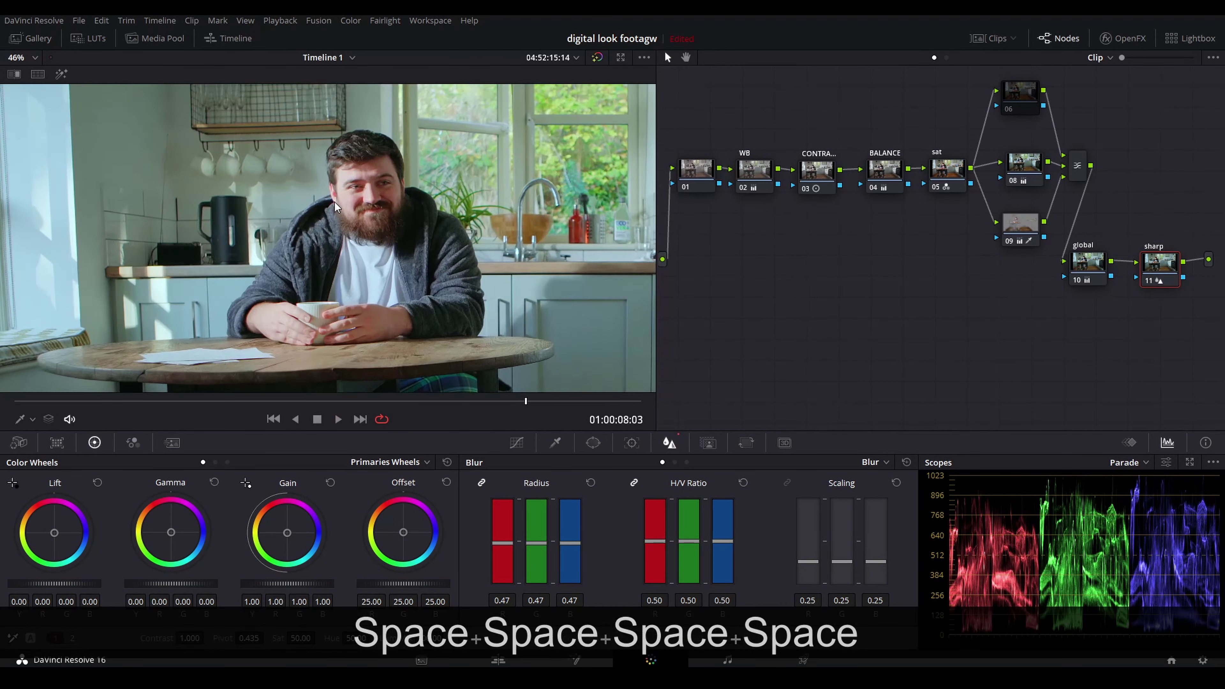
scroll(404, 226, up, 3)
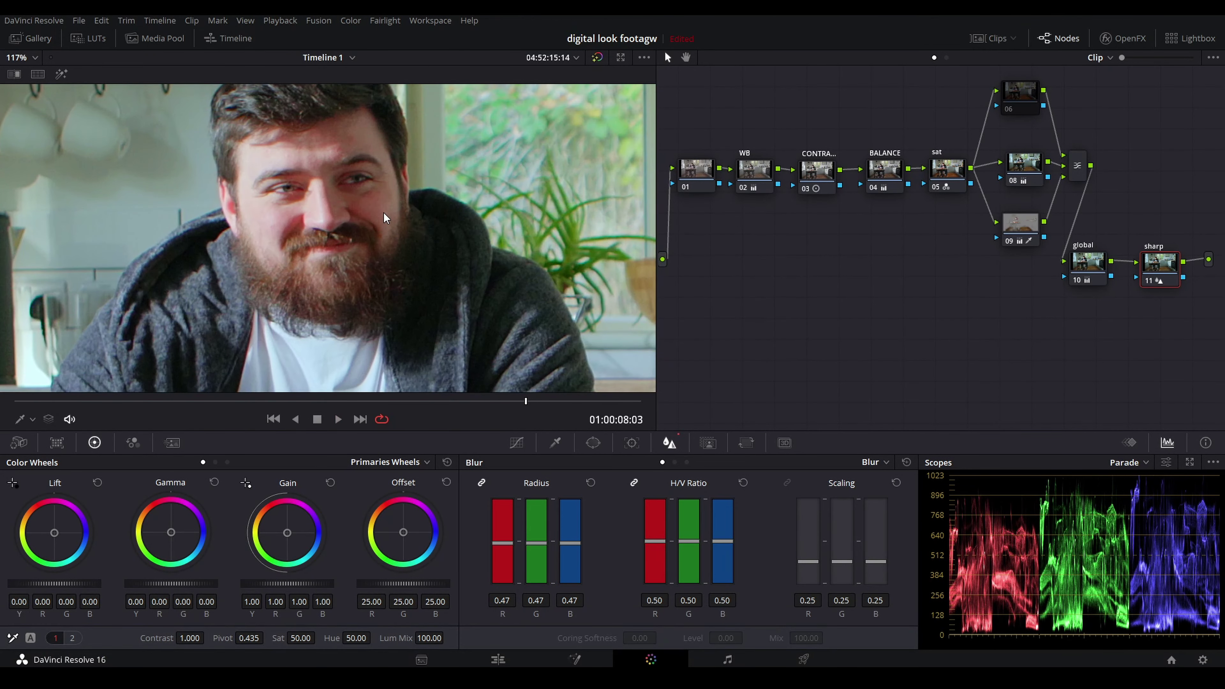
key(ctrl+d)
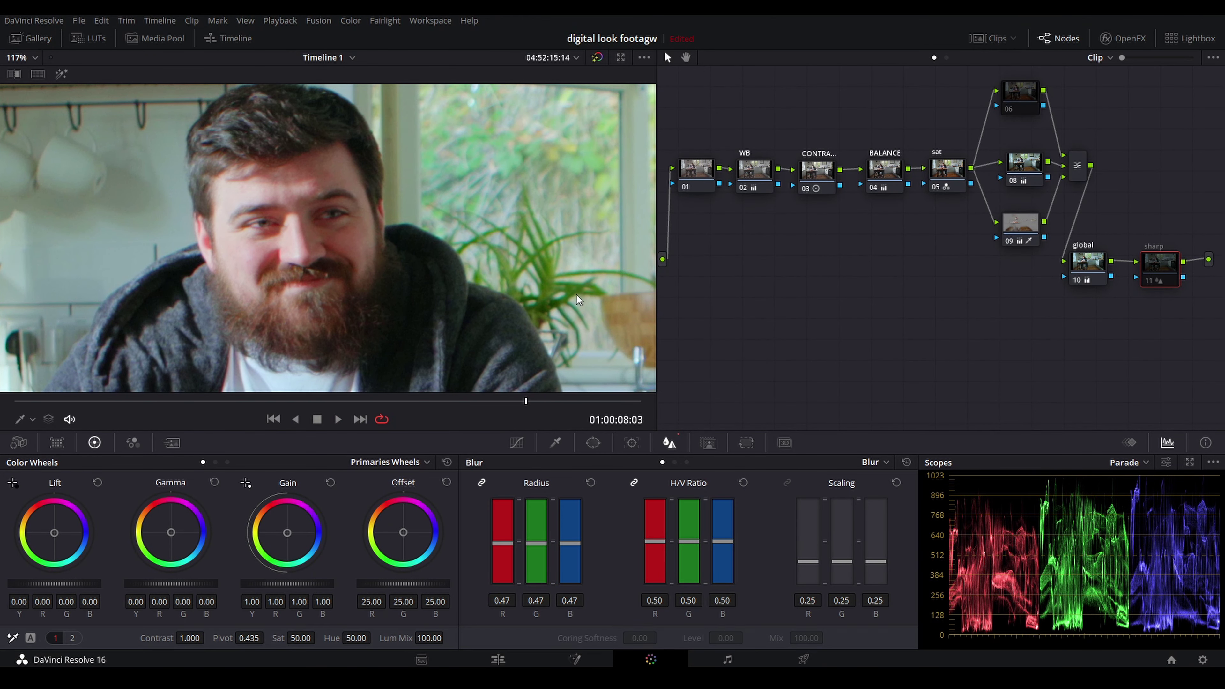
key(ctrl+d)
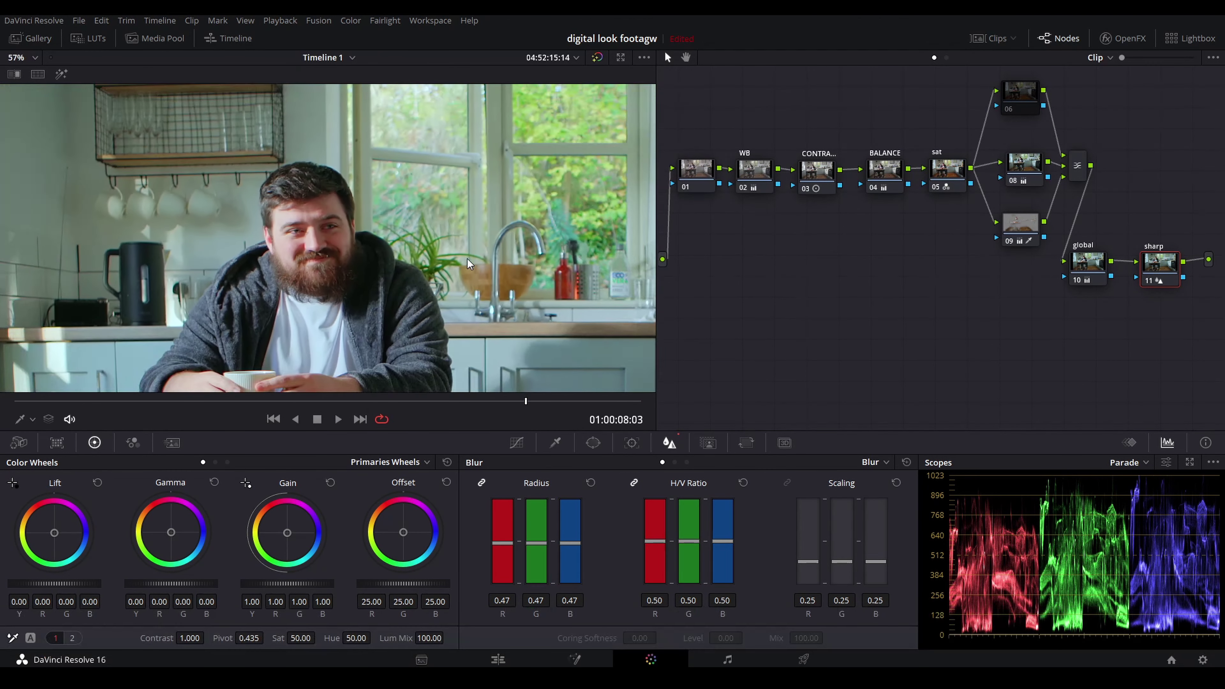
- Apply the ResolveFX Beauty effect to the sharp node
drag(1186, 230, 1177, 226)
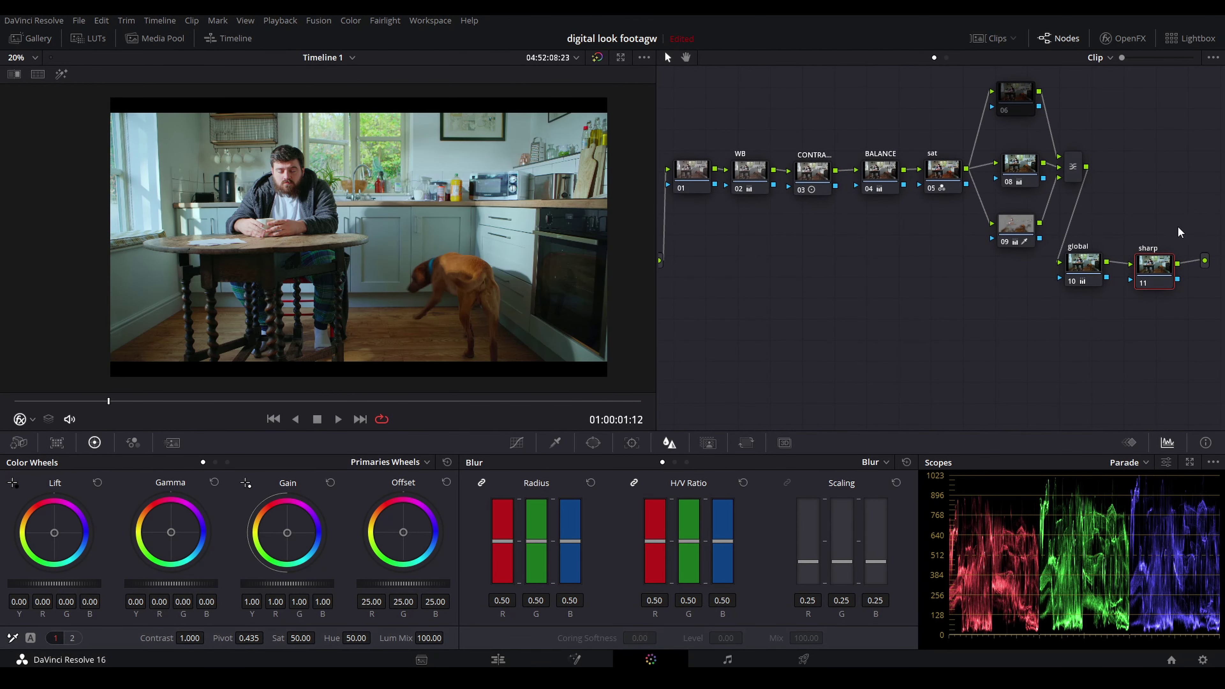
click(1139, 38)
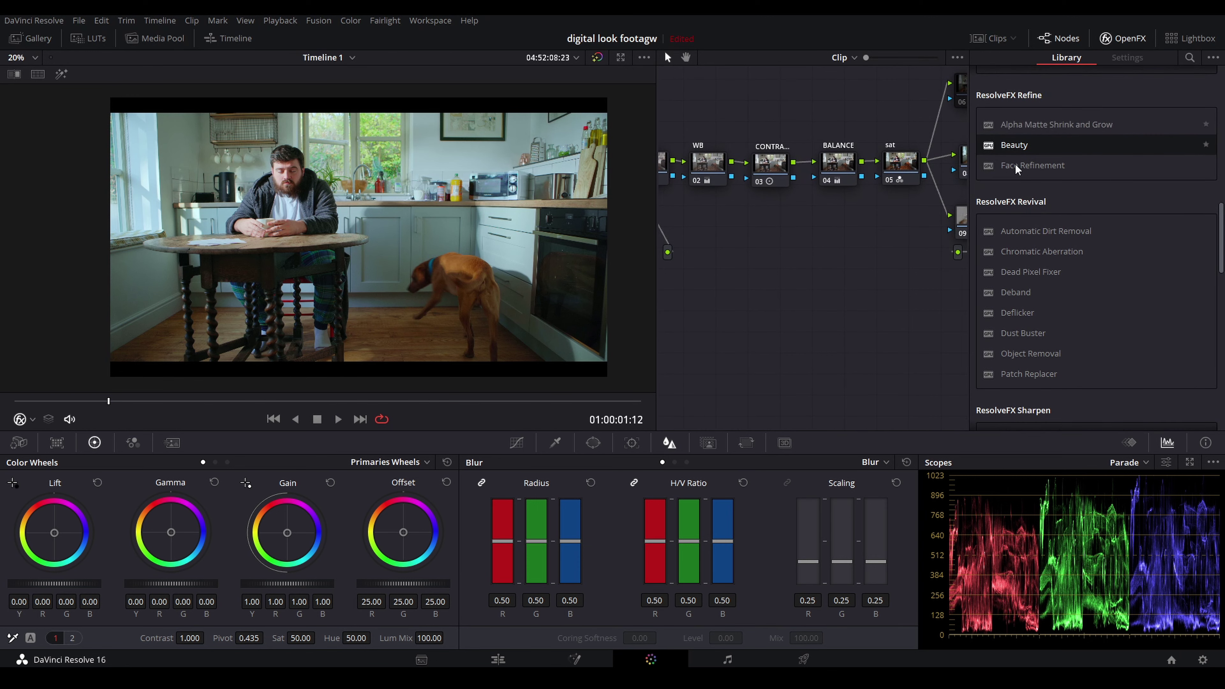
drag(903, 212, 839, 199)
drag(1015, 145, 912, 244)
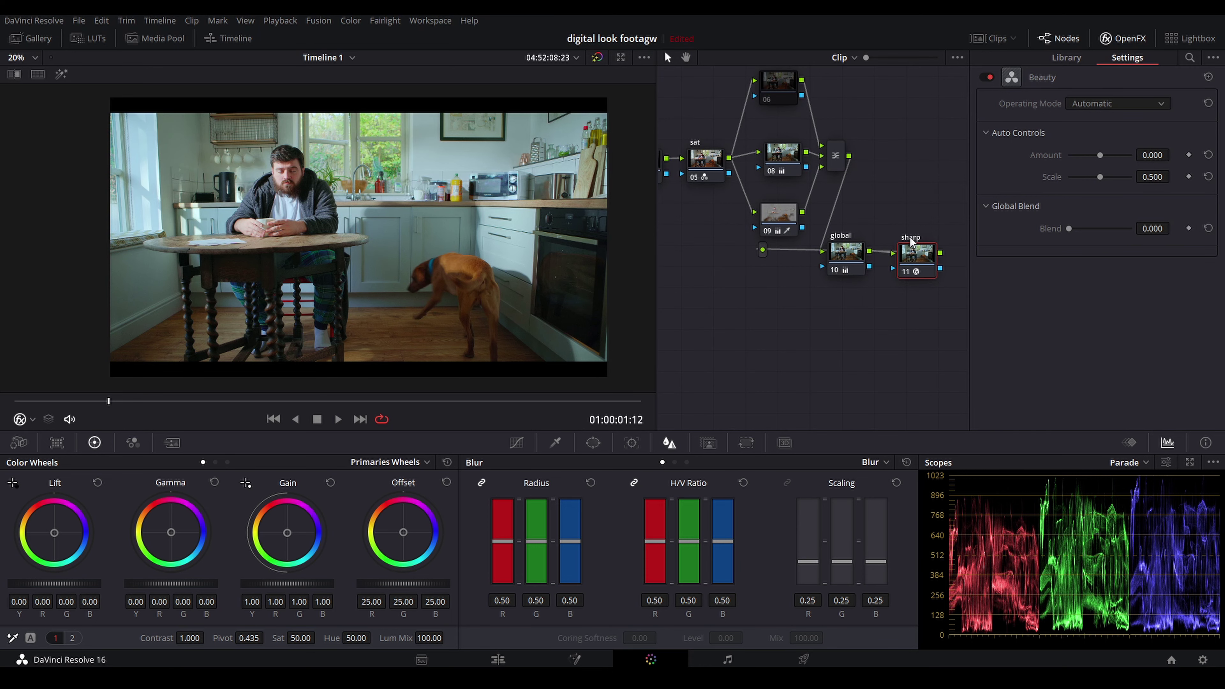
- Sharpen the man's face with the Beauty effect, setting Amount to -0.587 and Scale to 0.027
scroll(298, 194, up, 2)
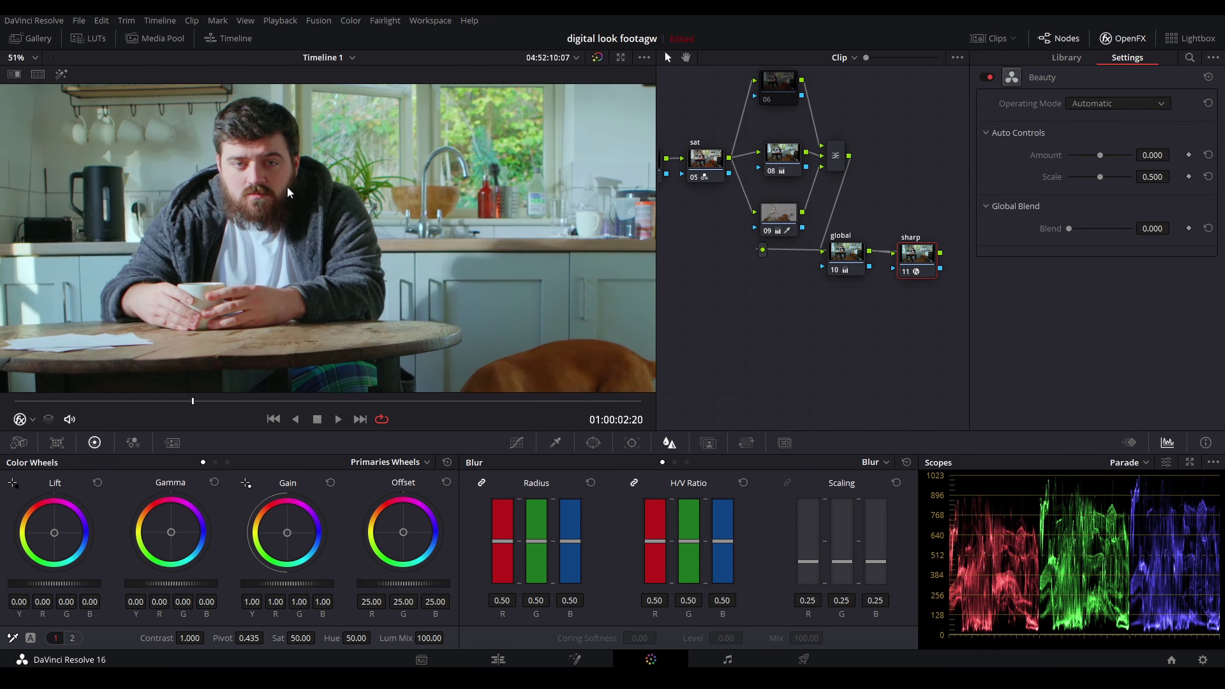
scroll(262, 159, up, 3)
scroll(310, 206, up, 2)
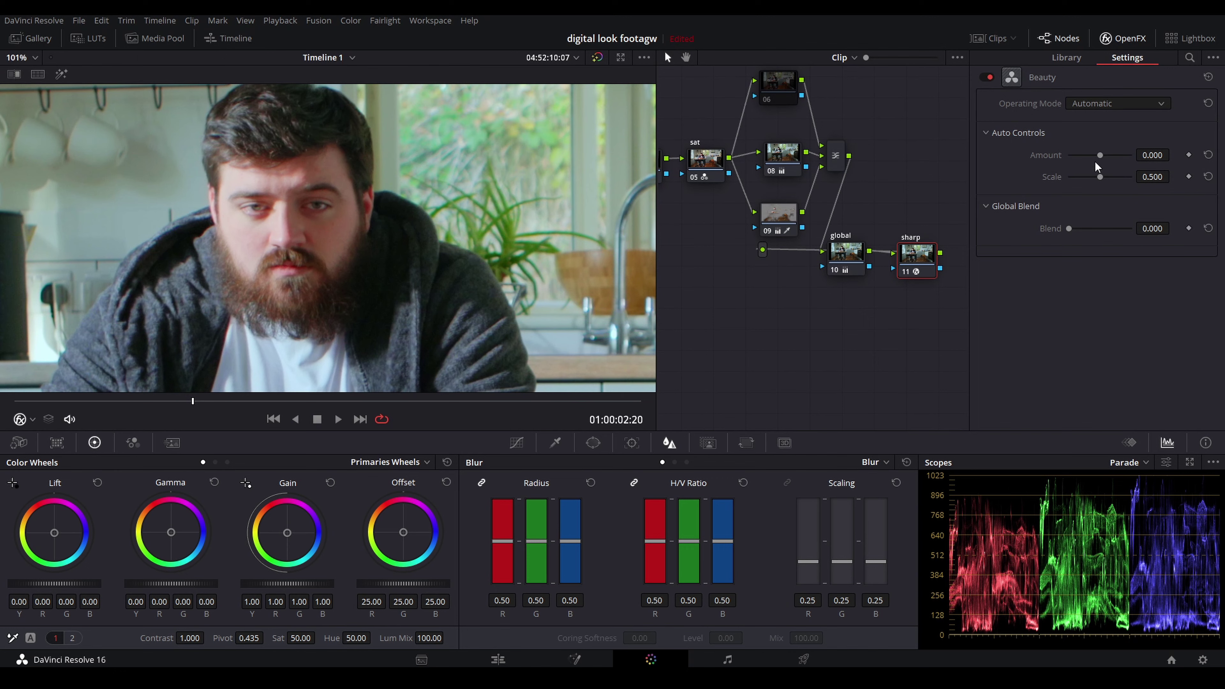
drag(1095, 157, 1073, 185)
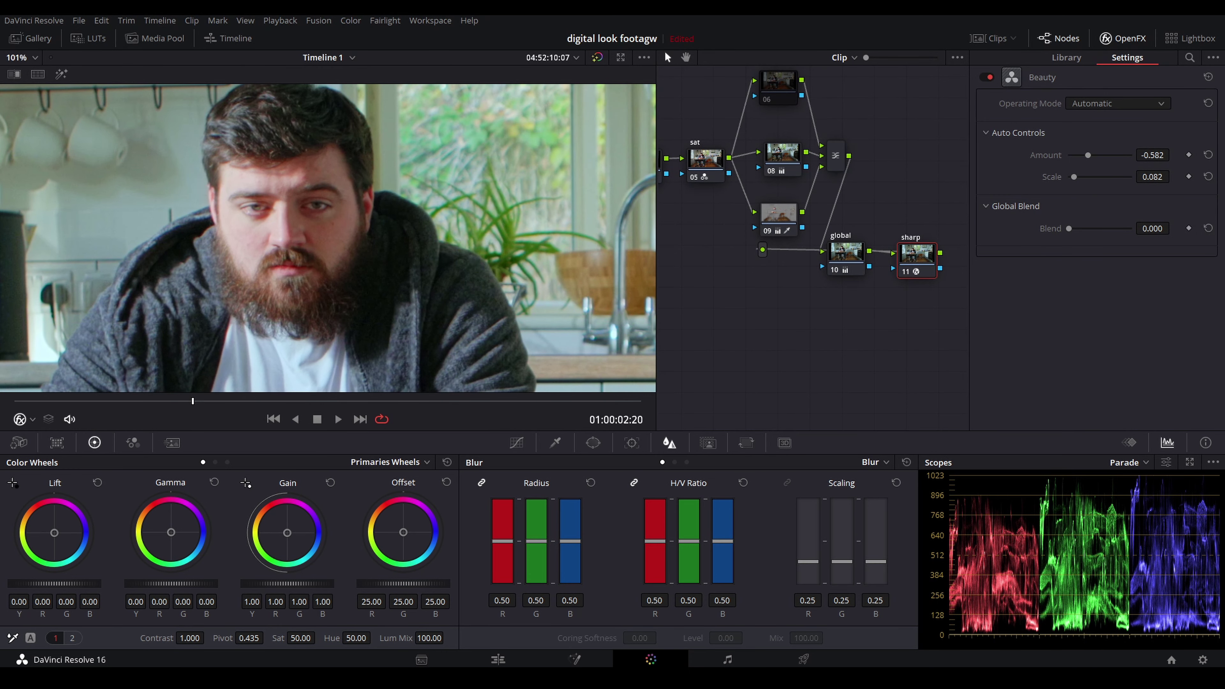
scroll(240, 226, up, 10)
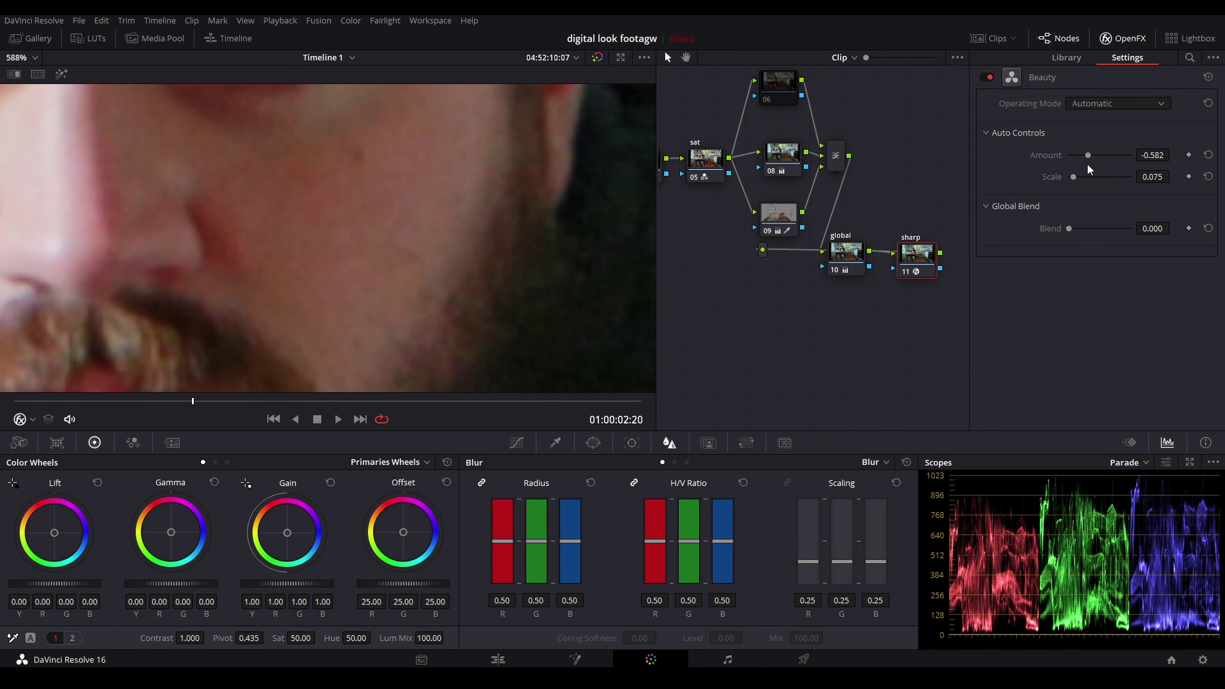
drag(1075, 176, 1070, 177)
drag(1070, 177, 1082, 177)
drag(1087, 155, 1069, 155)
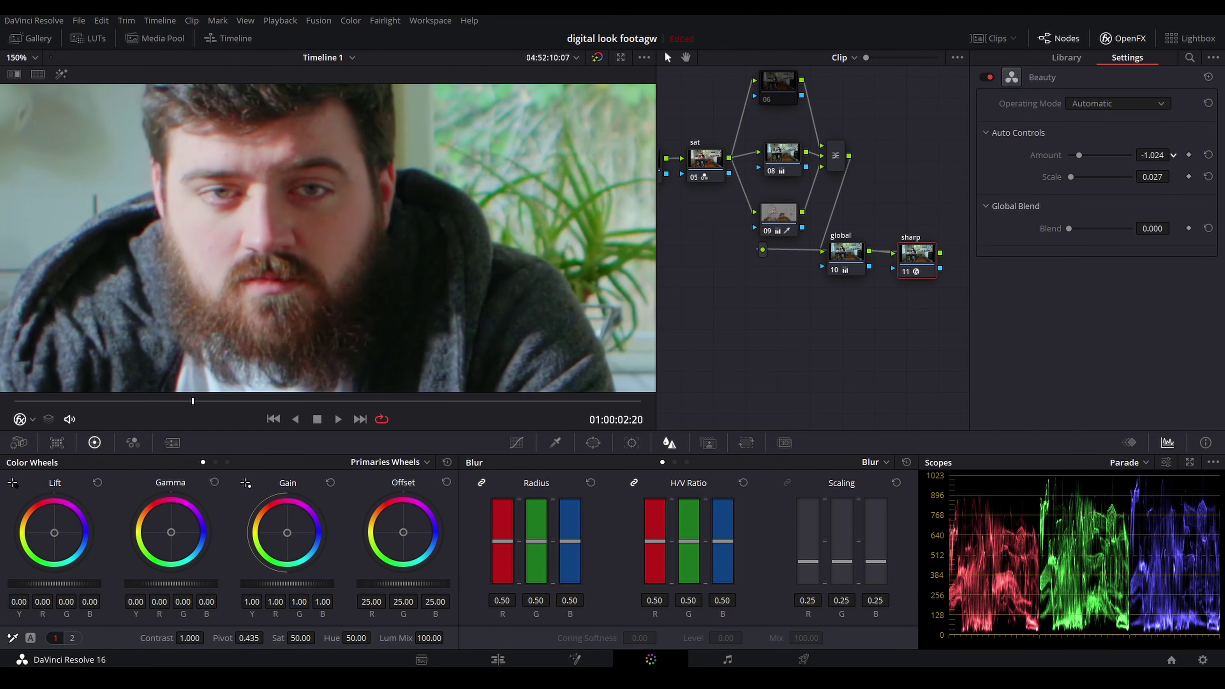
scroll(608, 211, down, 1)
drag(157, 273, 301, 211)
drag(1154, 155, 1173, 154)
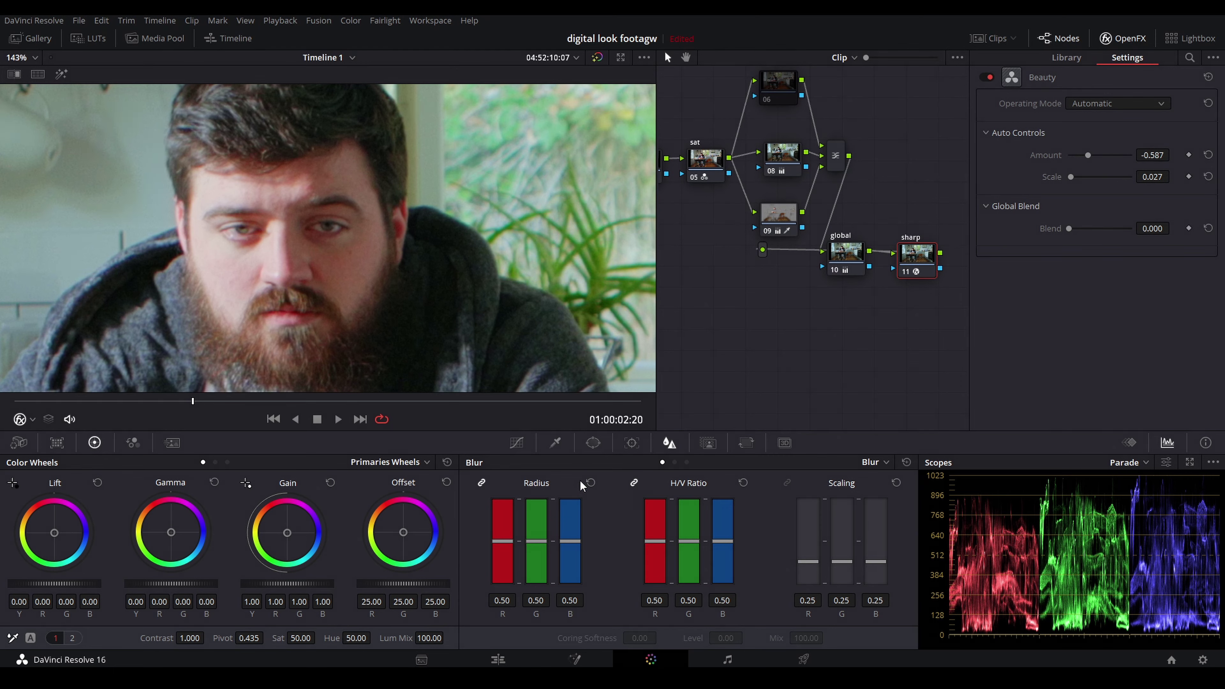
- Compare the close-up of the man with the Beauty node disabled and enabled
drag(562, 478, 580, 620)
key(ctrl+d)
key(ctrl+d)
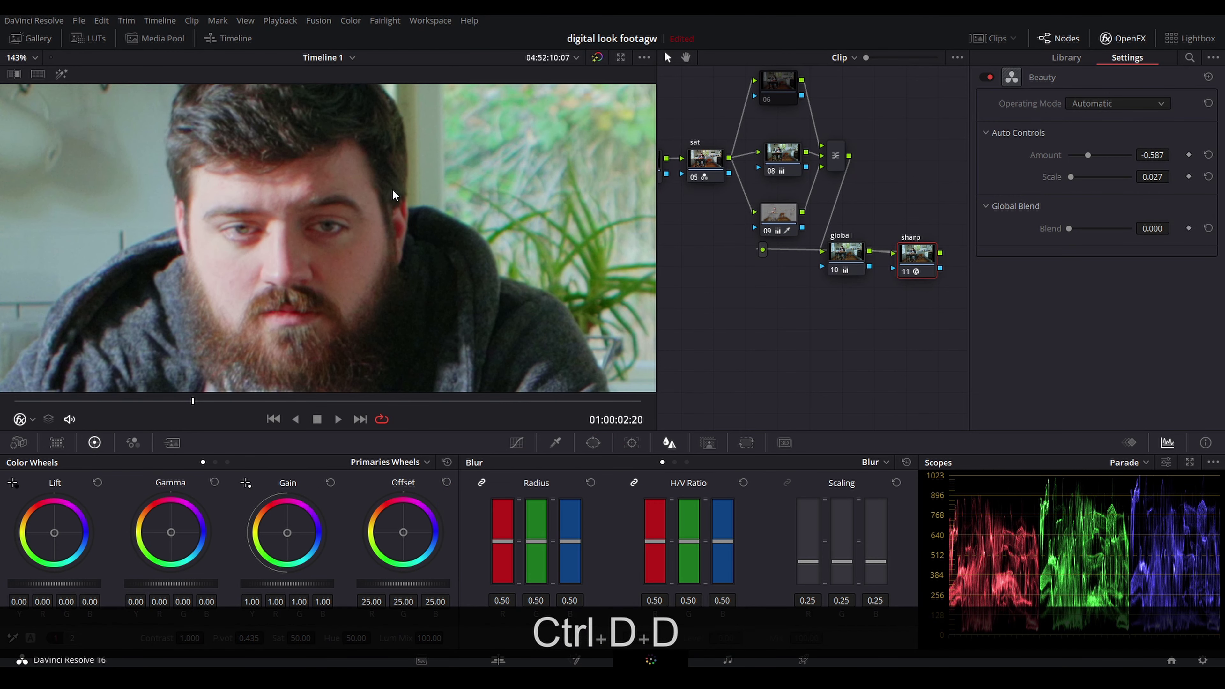
scroll(444, 214, down, 2)
mouse_move(1154, 155)
mouse_down()
mouse_move(1140, 155)
mouse_move(1148, 177)
mouse_up()
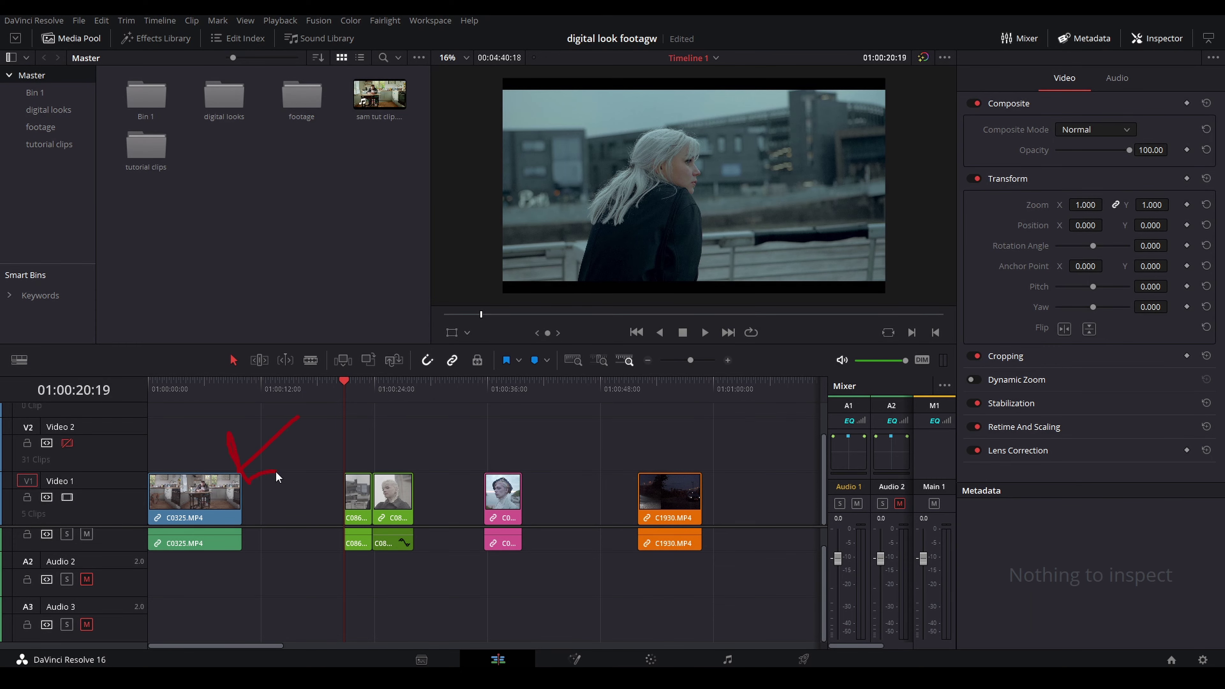
- Preview the pink clip, return the playhead to the first green clip on Video 1, and show its grade on the Color page
click(503, 406)
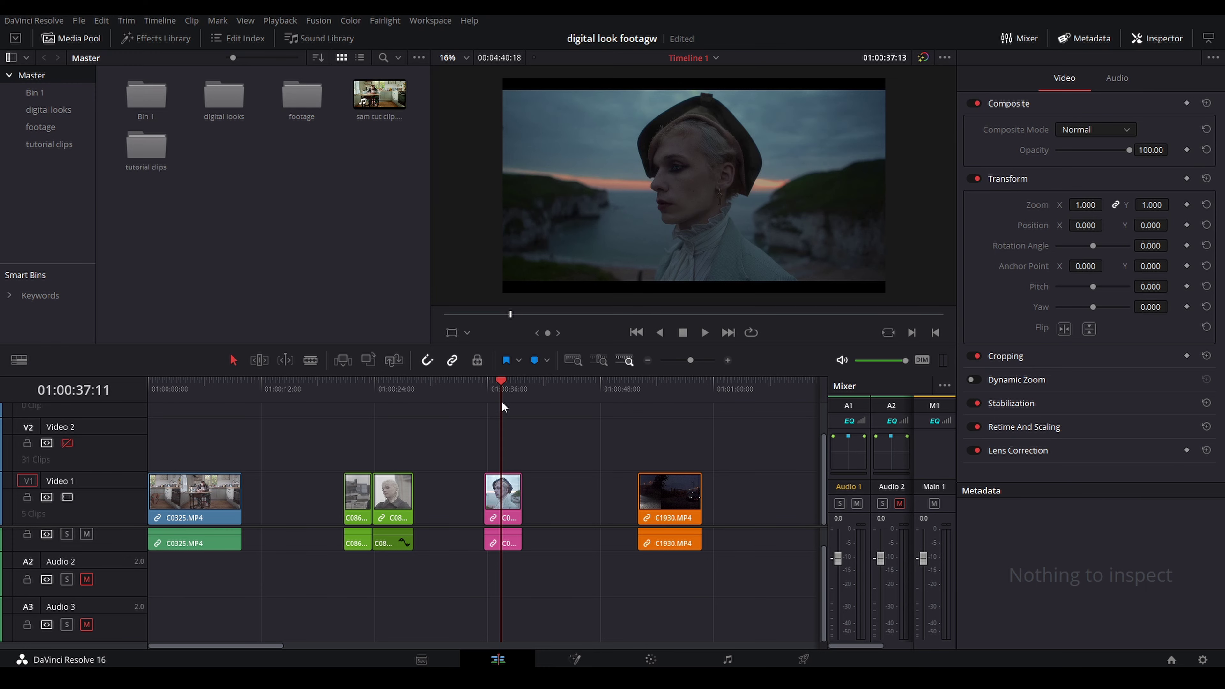
click(344, 389)
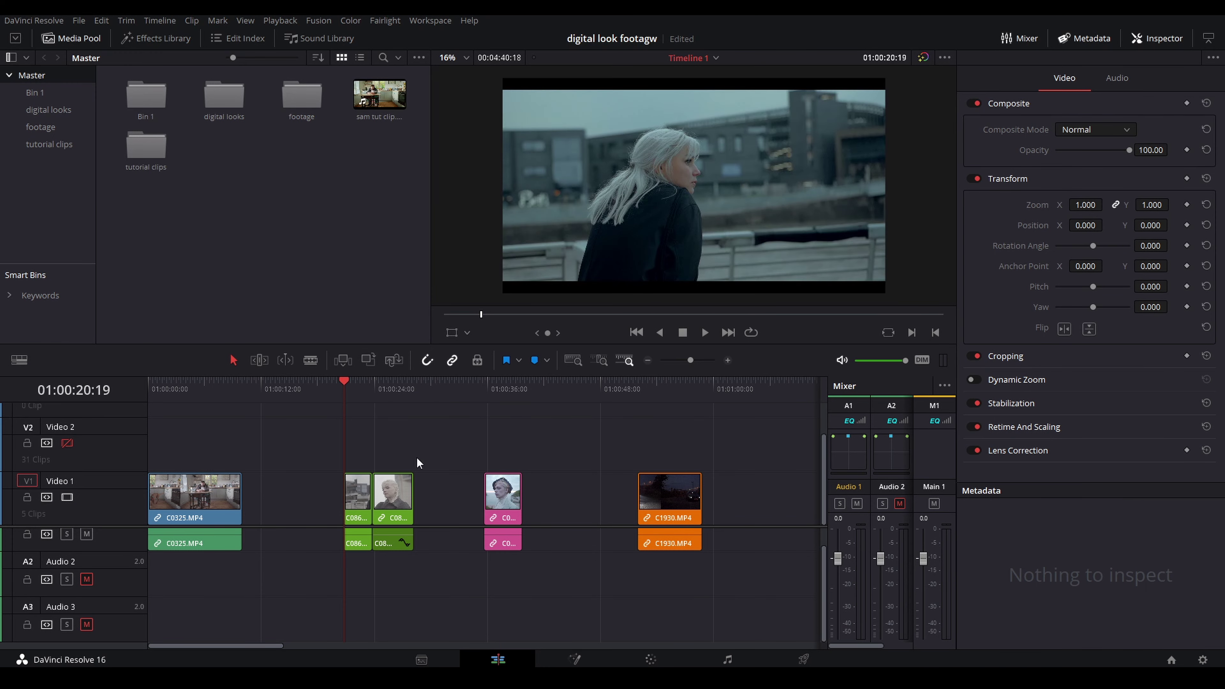
click(648, 658)
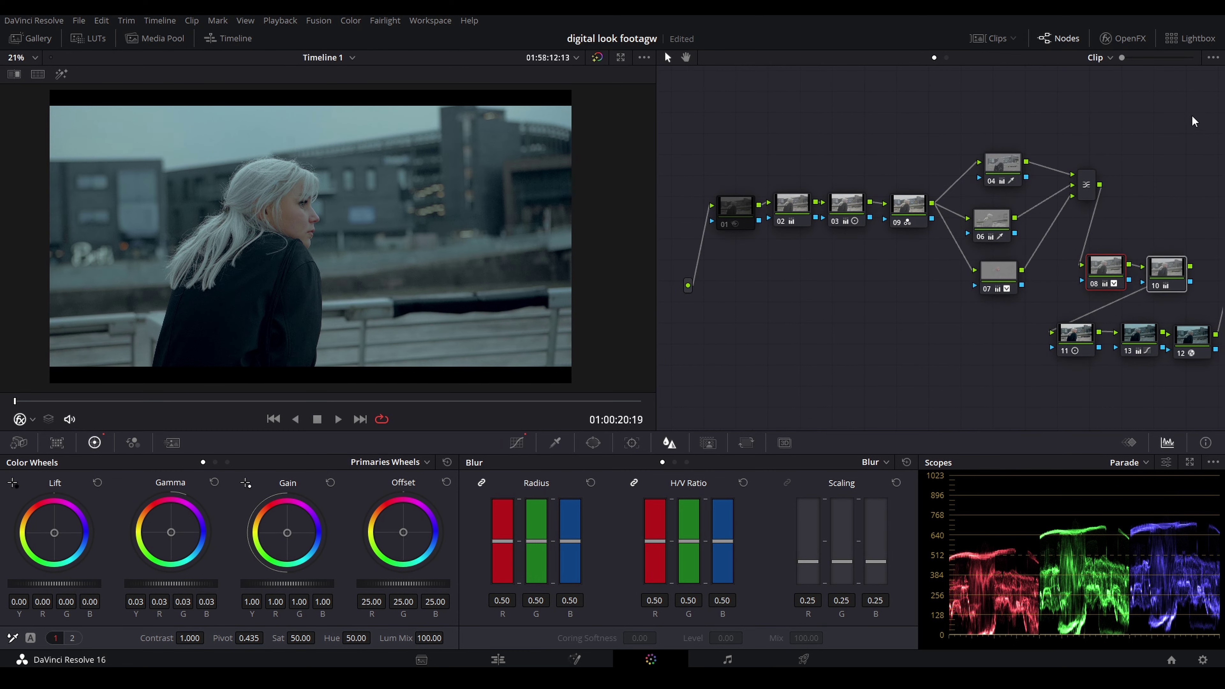
- Disable all nodes of the riverside clip, and re-enable the primary nodes 02, 03 and 09
drag(1191, 117, 767, 401)
key(ctrl+d)
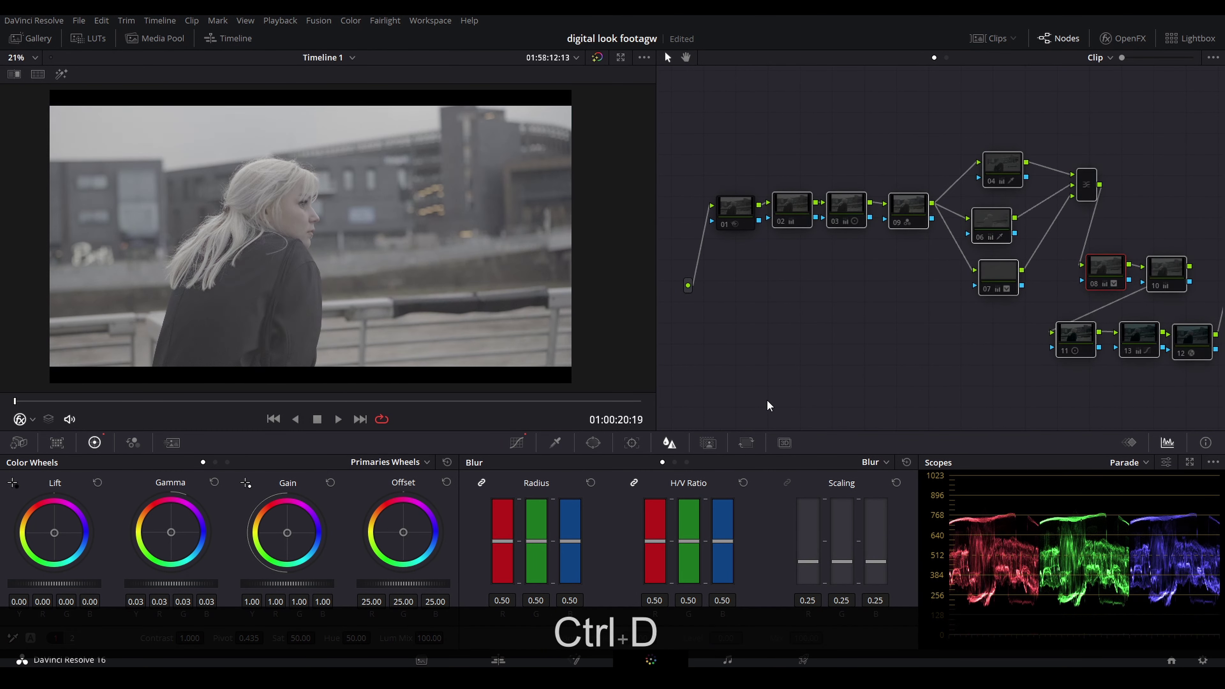
click(832, 221)
click(900, 224)
key(ctrl+d)
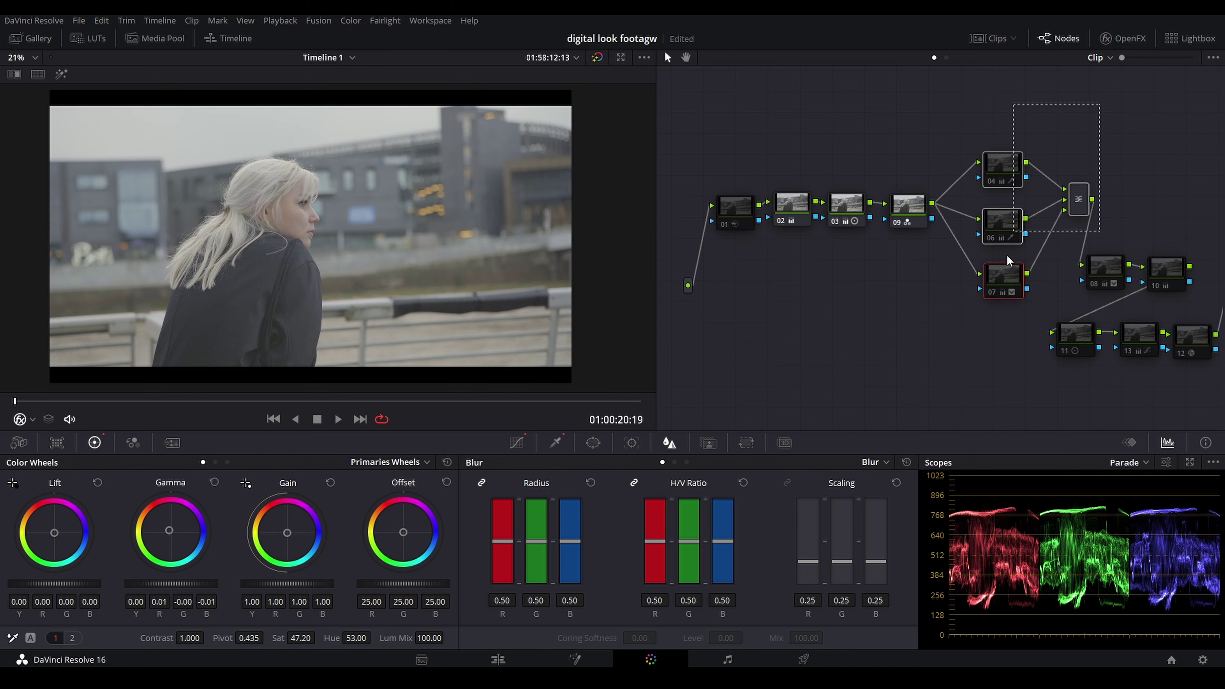
- Re-enable parallel nodes 07 and 06, comparing the woman's hair up close with node 06 off and on
drag(1007, 255, 1103, 131)
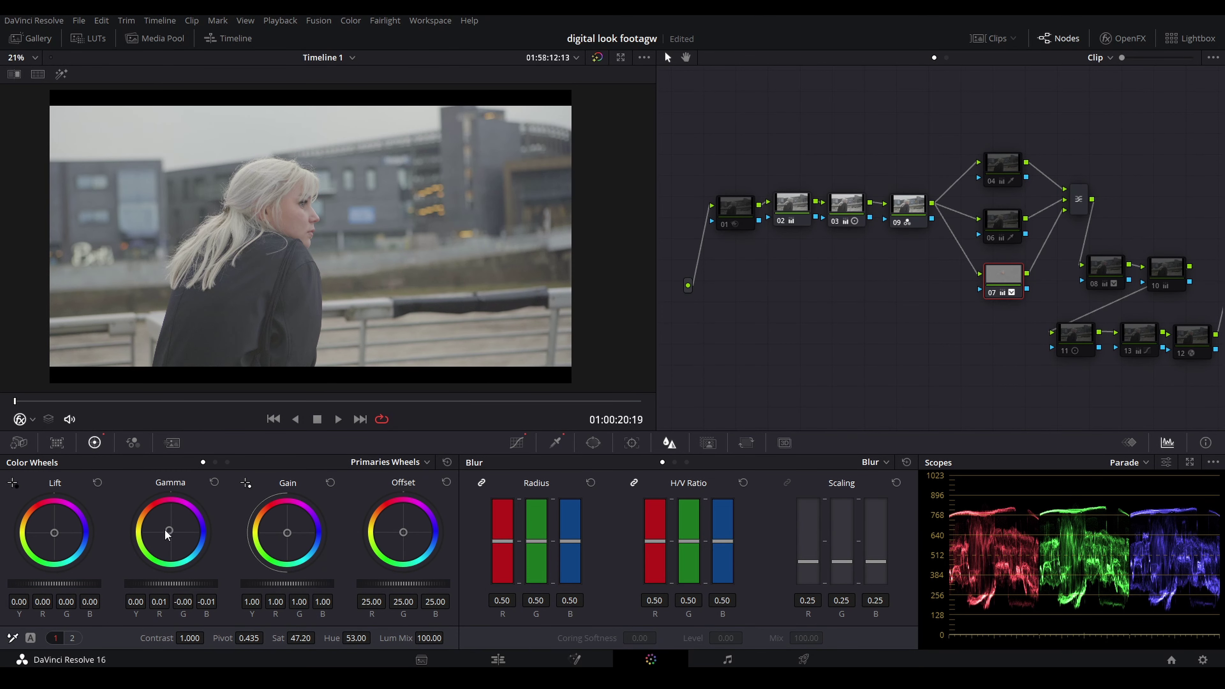
click(988, 211)
key(ctrl+d)
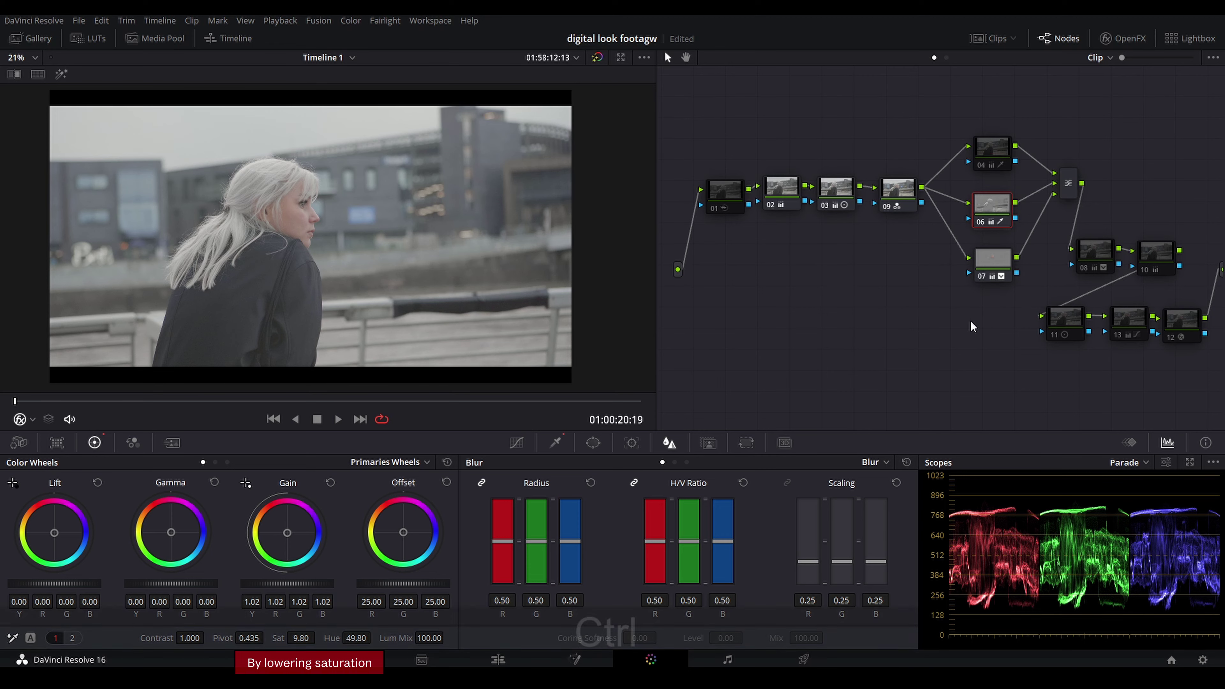
scroll(219, 192, up, 2)
scroll(476, 210, up, 3)
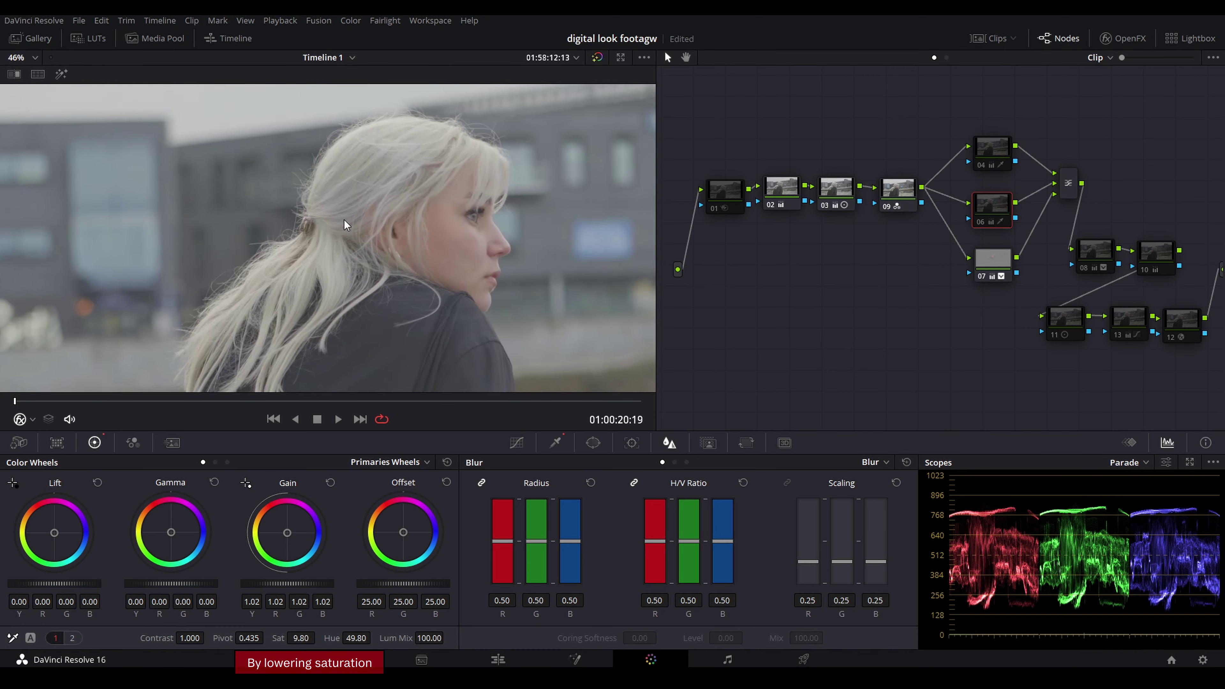
key(ctrl+d)
scroll(462, 201, down, 4)
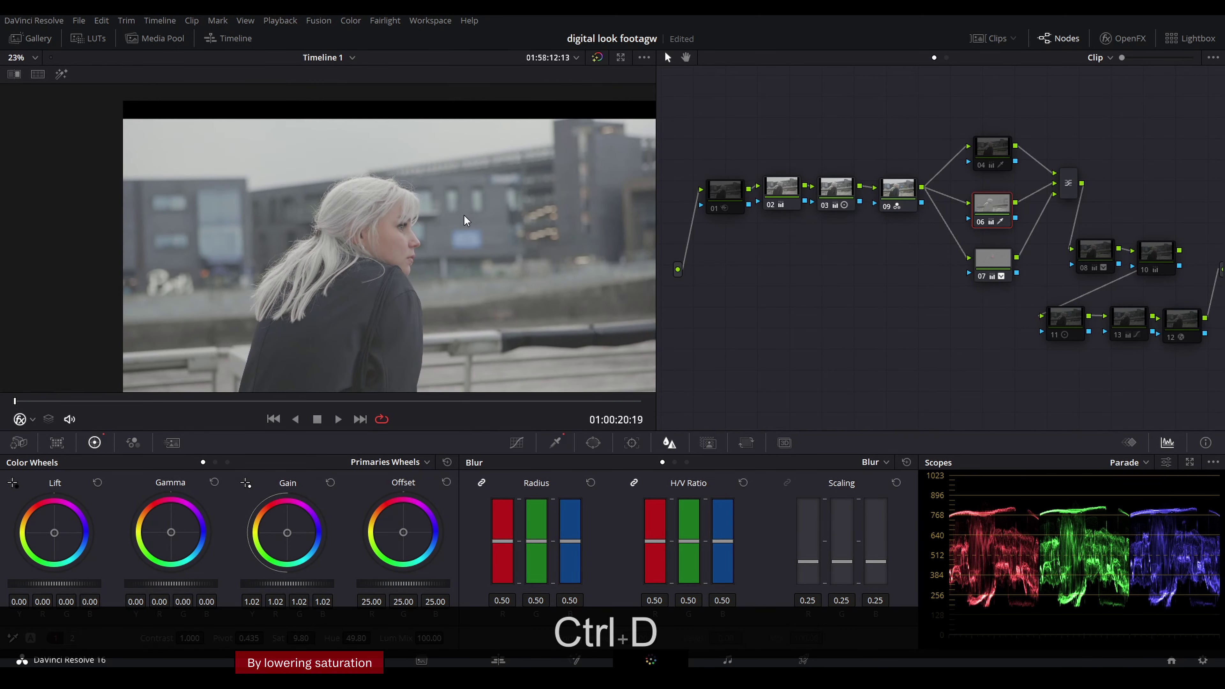
- Re-enable parallel node 04 and check the desaturated background in the full-screen frame
drag(998, 148, 998, 140)
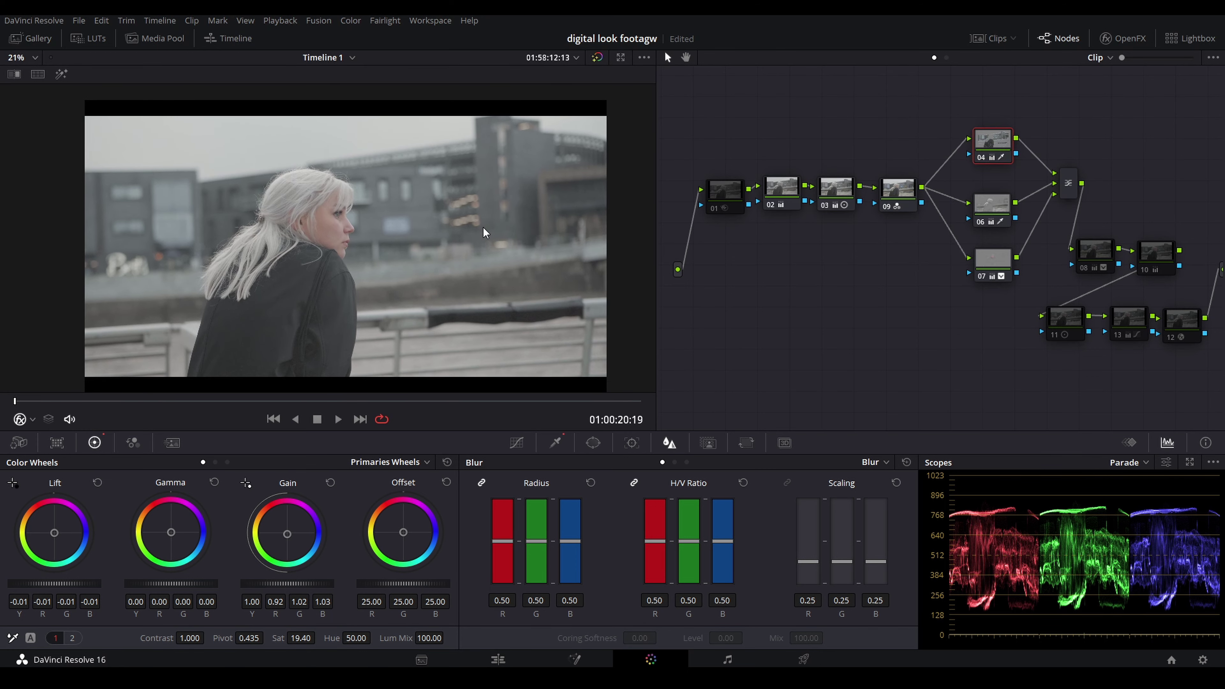
key(ctrl+f)
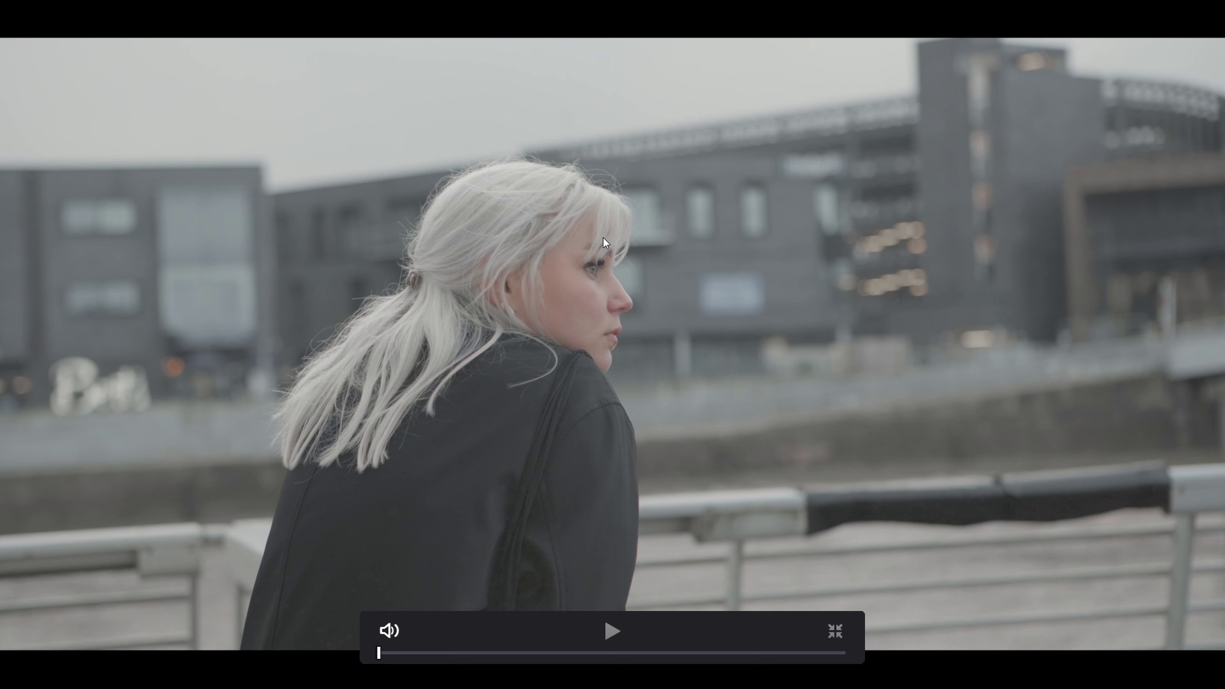
key(ctrl+f)
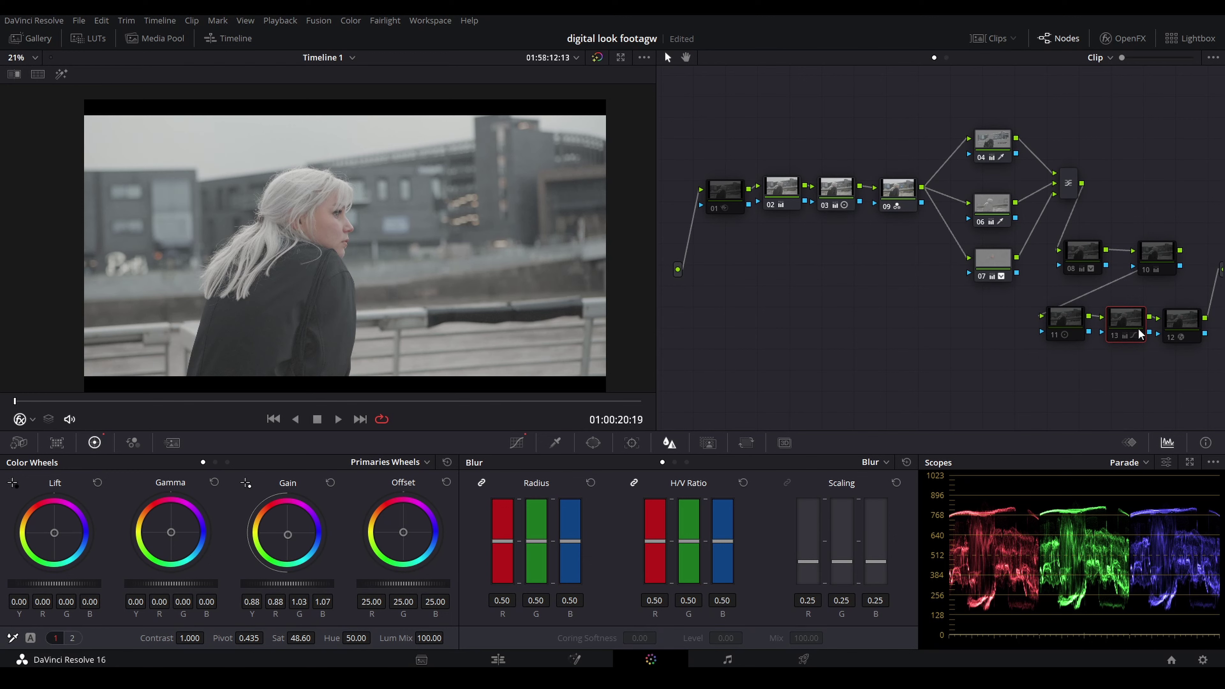
- Re-enable node 13 and shift its Gain balance to red 0.88, green 1.03, blue 1.09
click(1110, 334)
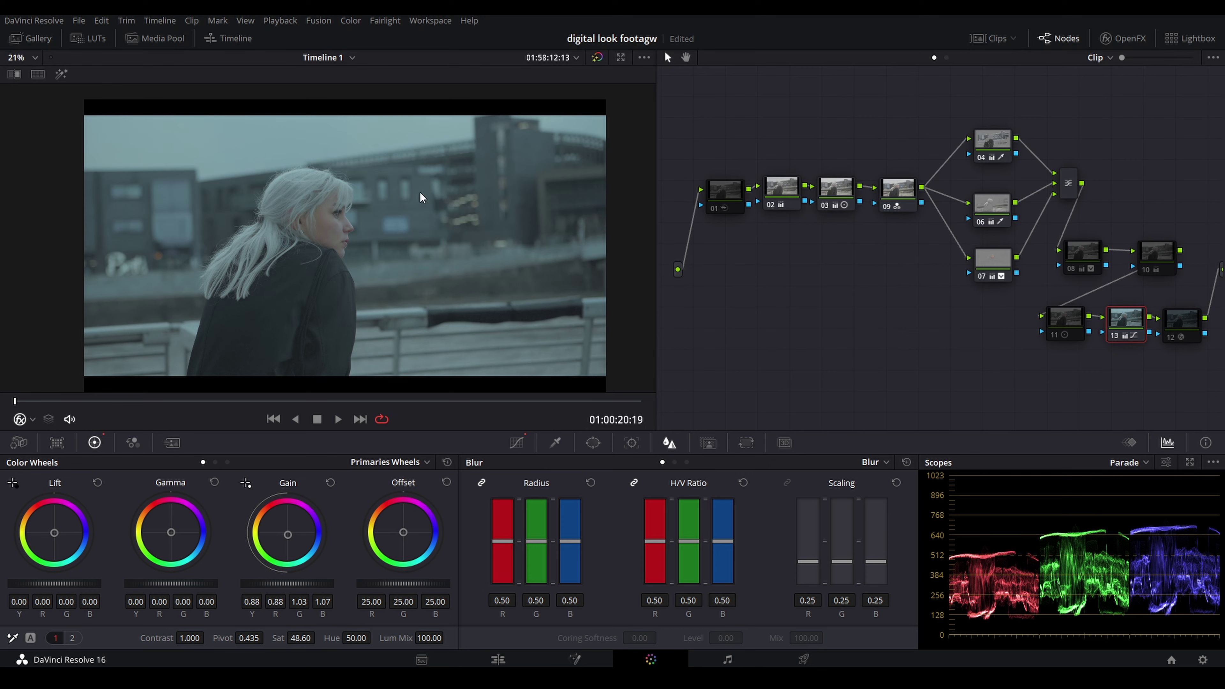
double_click(288, 539)
drag(288, 539, 289, 542)
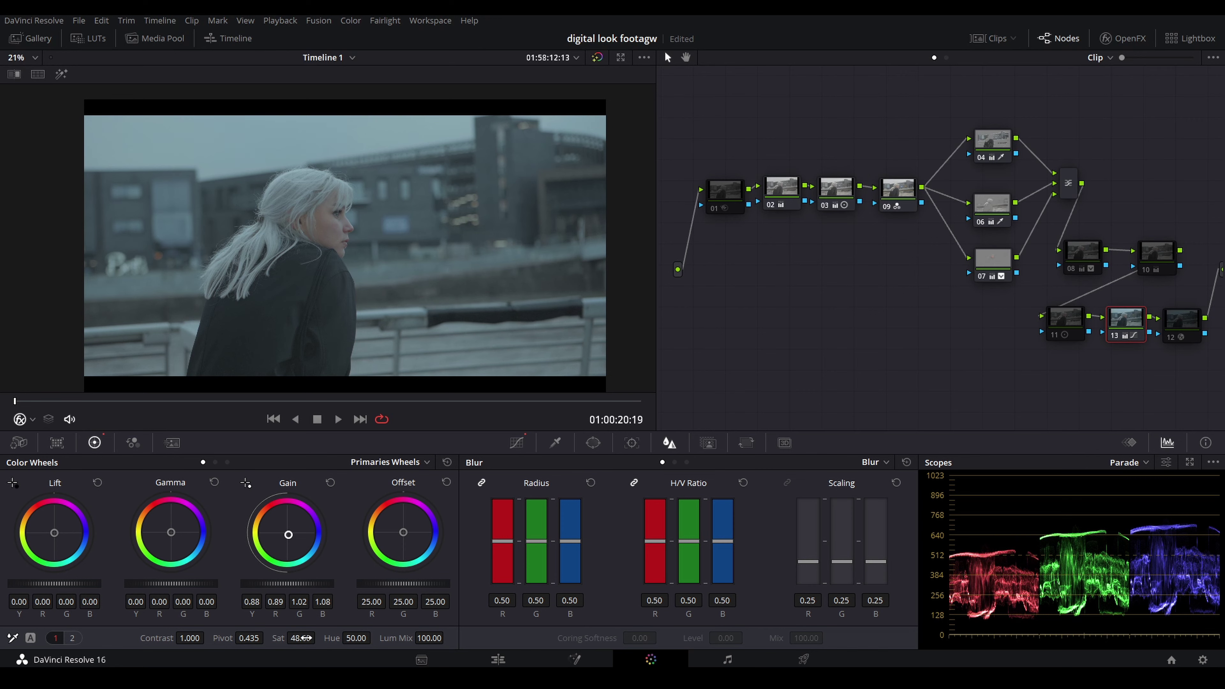
drag(302, 638, 304, 633)
key(ctrl+z)
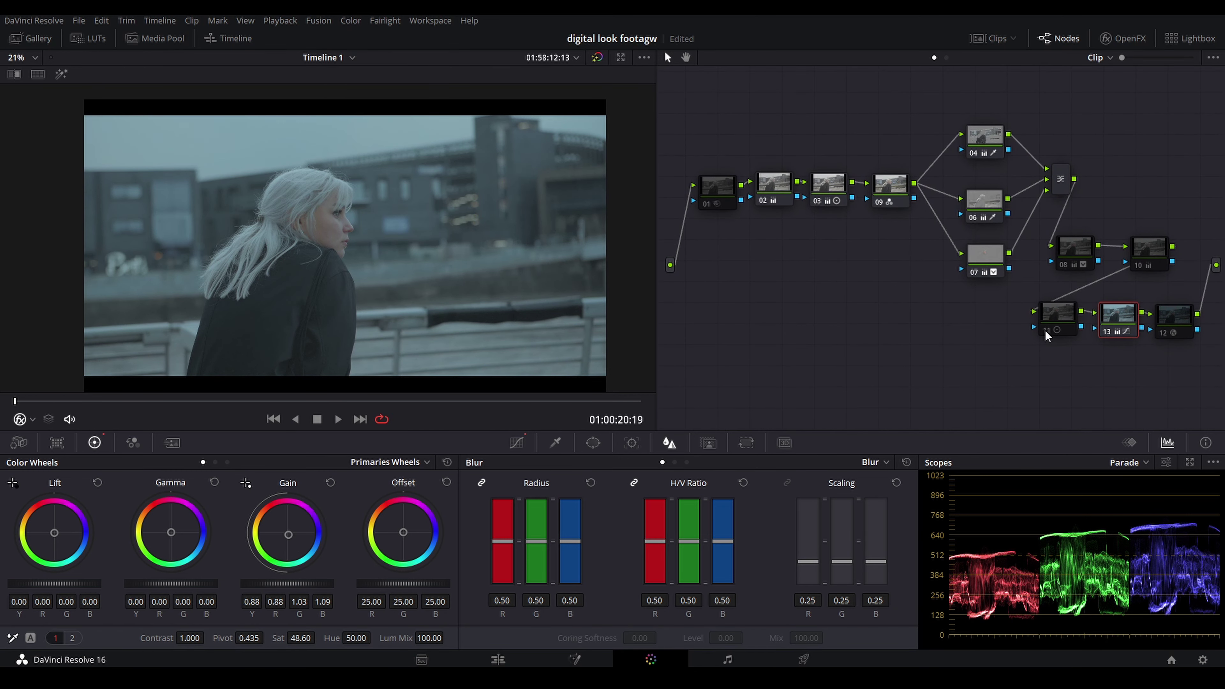
- Re-enable node 11 of the riverside clip and switch its color wheels to Log mode
click(1044, 332)
click(1051, 320)
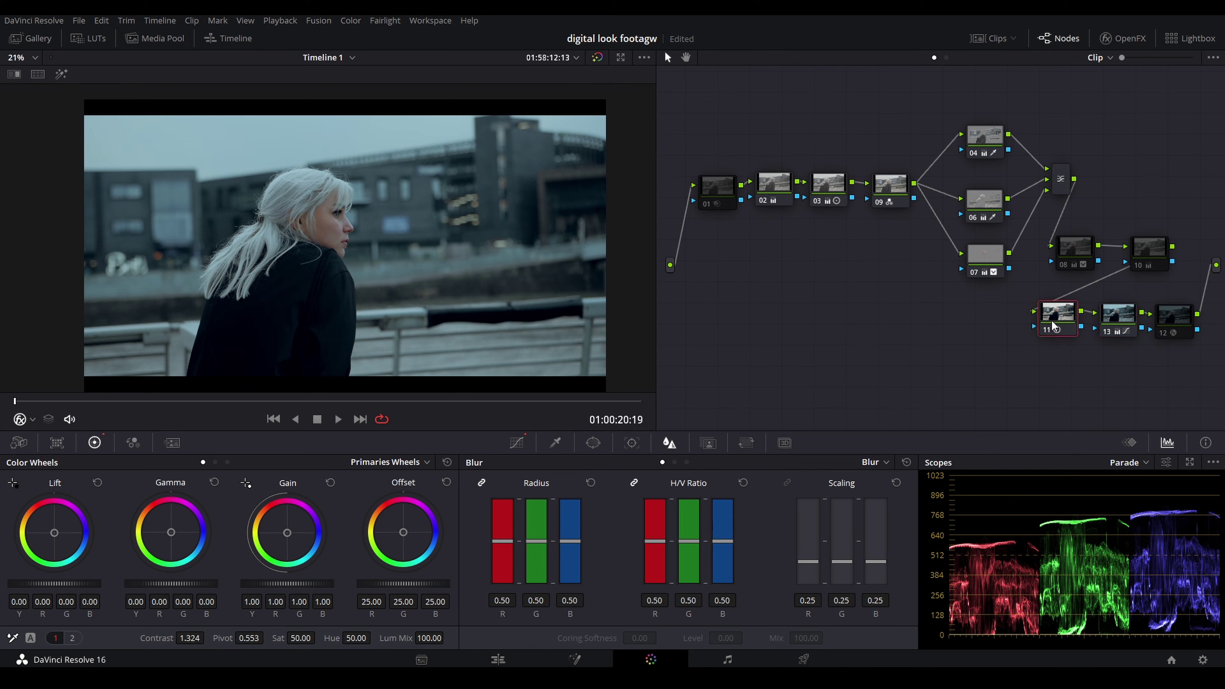
drag(1049, 327, 1051, 324)
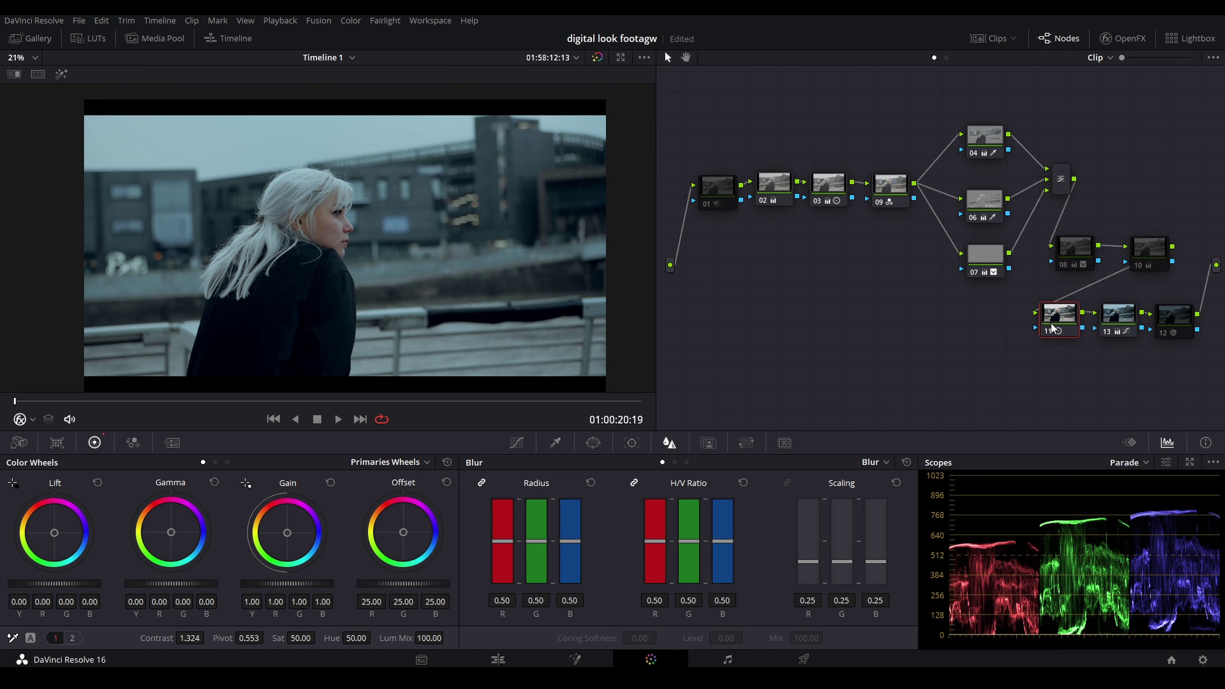
click(425, 463)
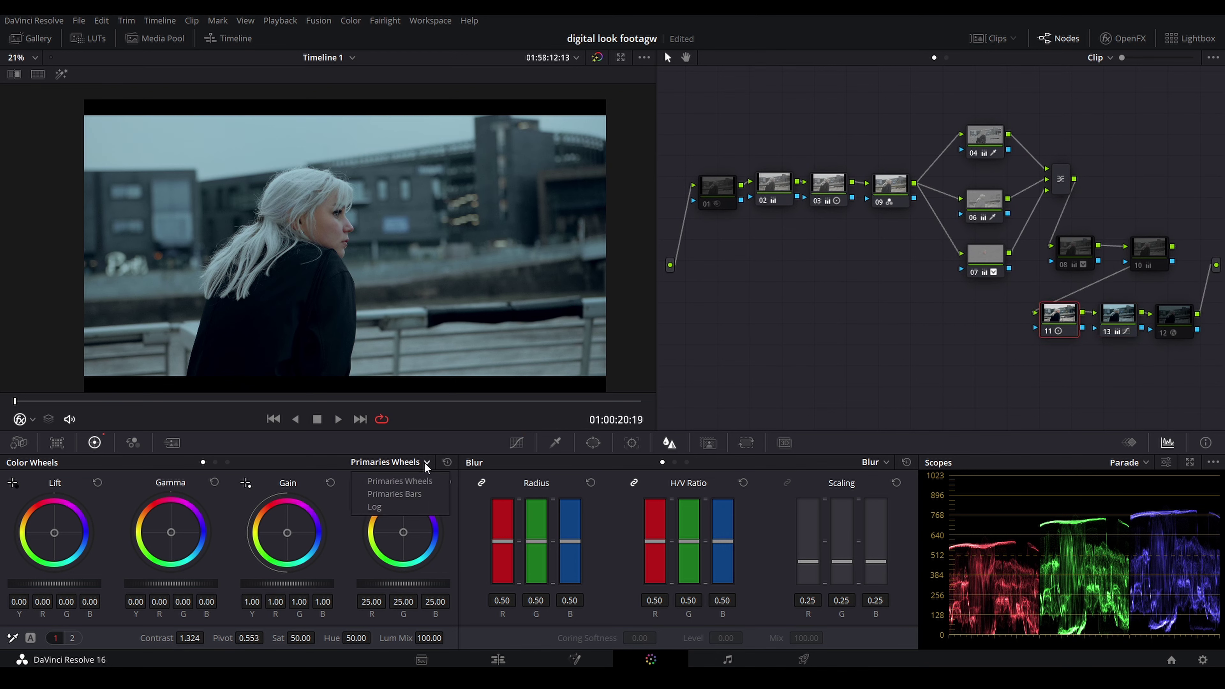
click(377, 508)
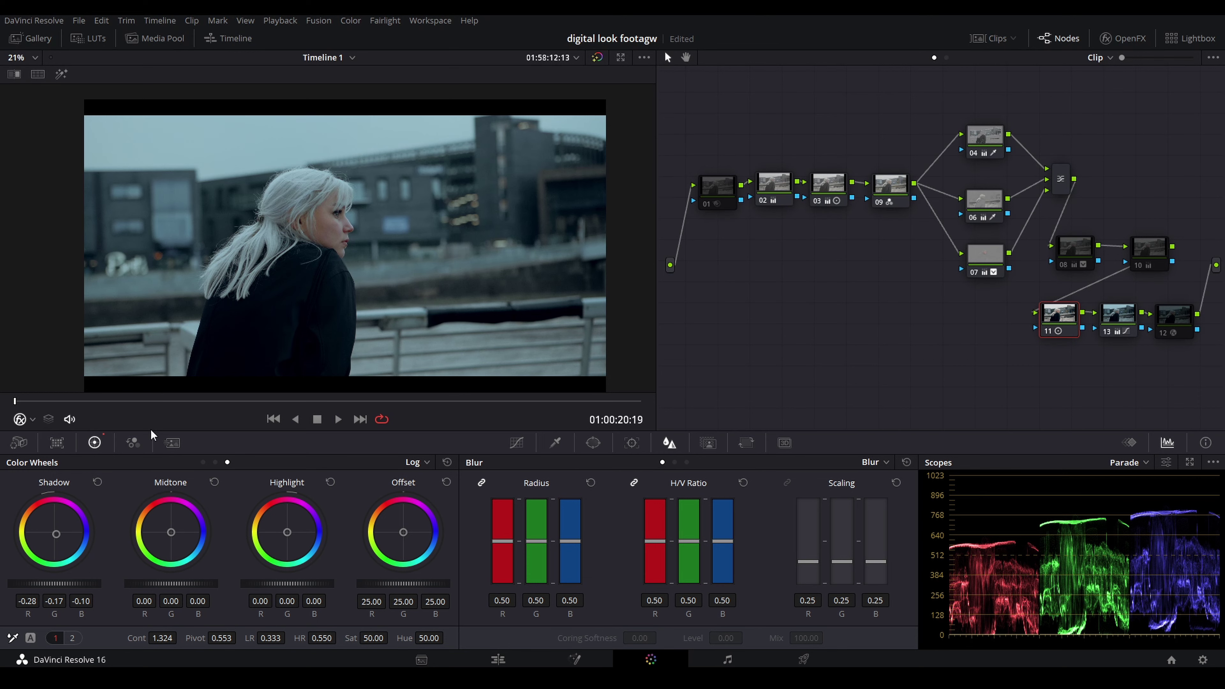
- Reset the Shadow wheel of node 11 and darken the shadows again with its master control
click(97, 482)
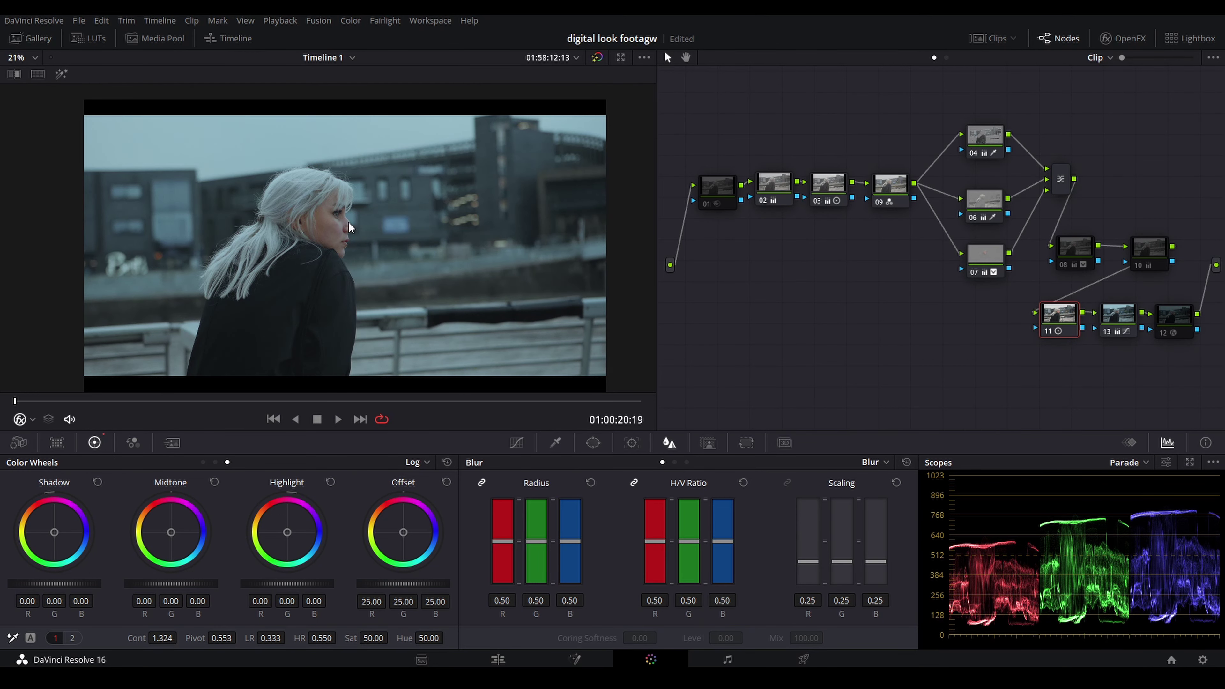
scroll(348, 223, up, 5)
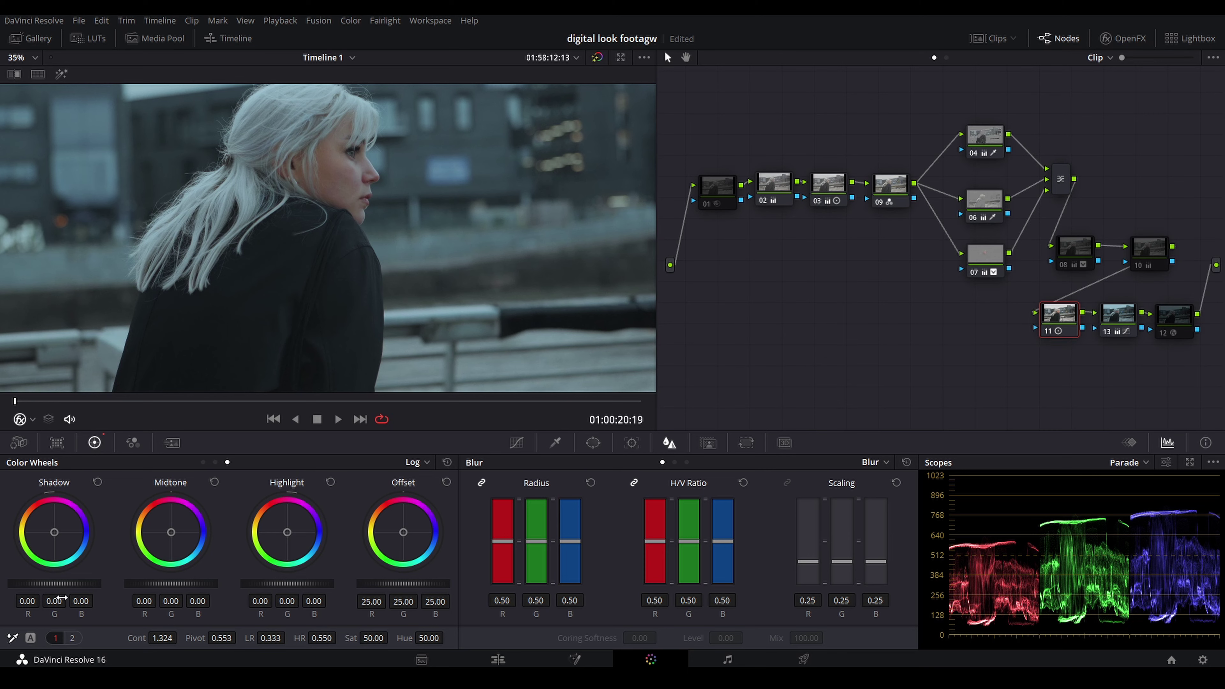
drag(83, 583, 68, 583)
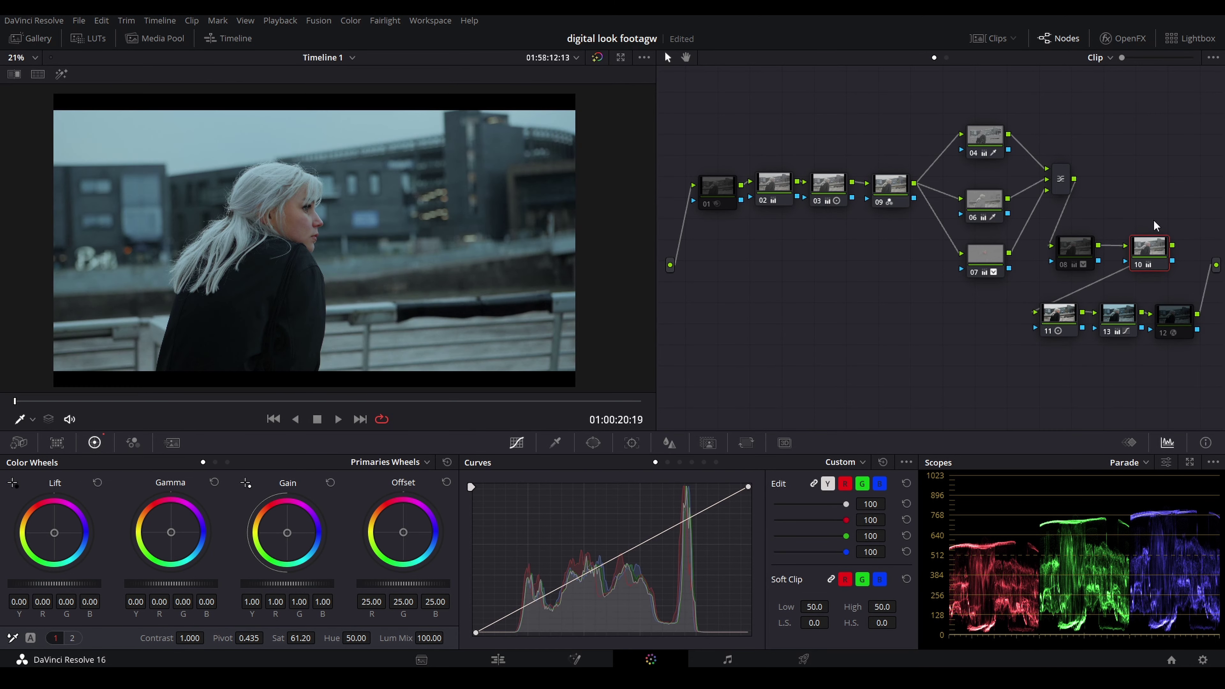
- Re-enable nodes 10, 08 and 12, and check the woman's face up close
drag(1149, 259, 1150, 257)
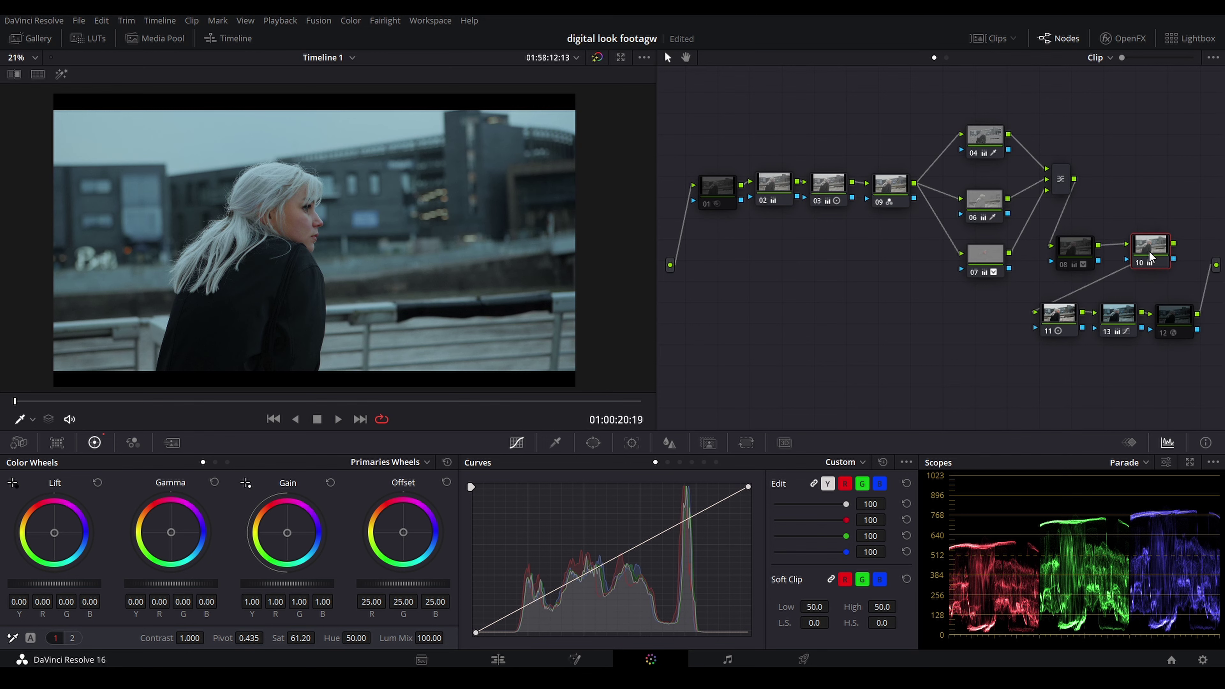
click(299, 638)
click(1062, 266)
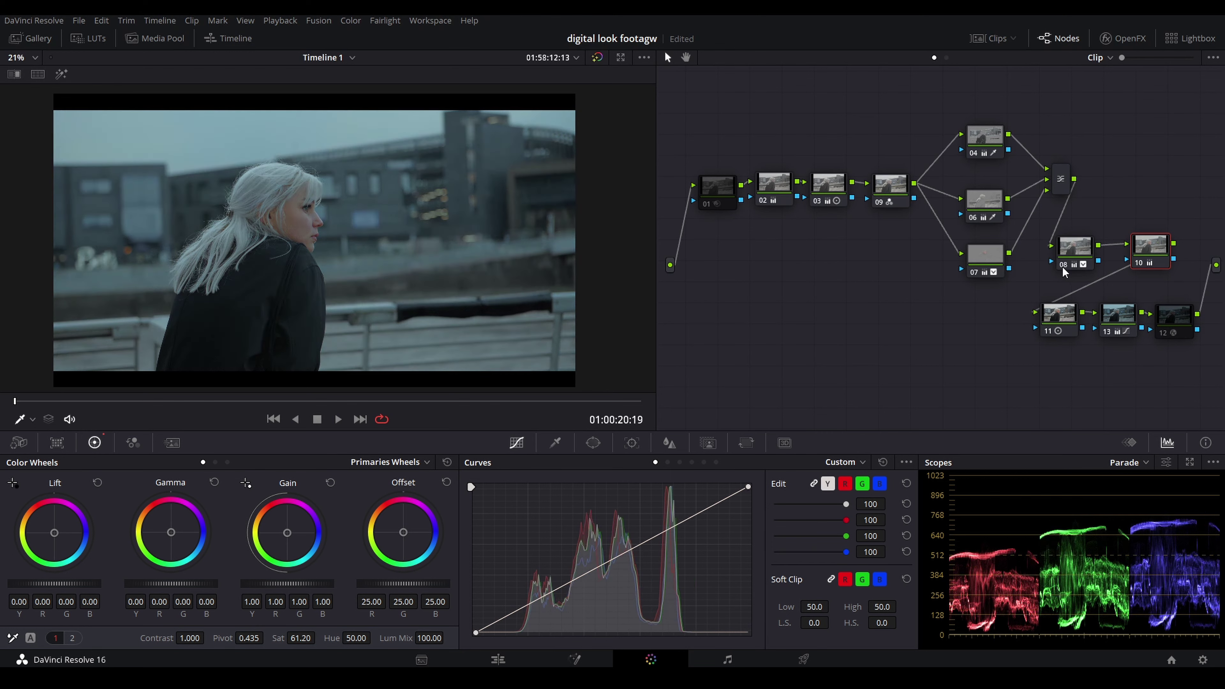
click(1063, 263)
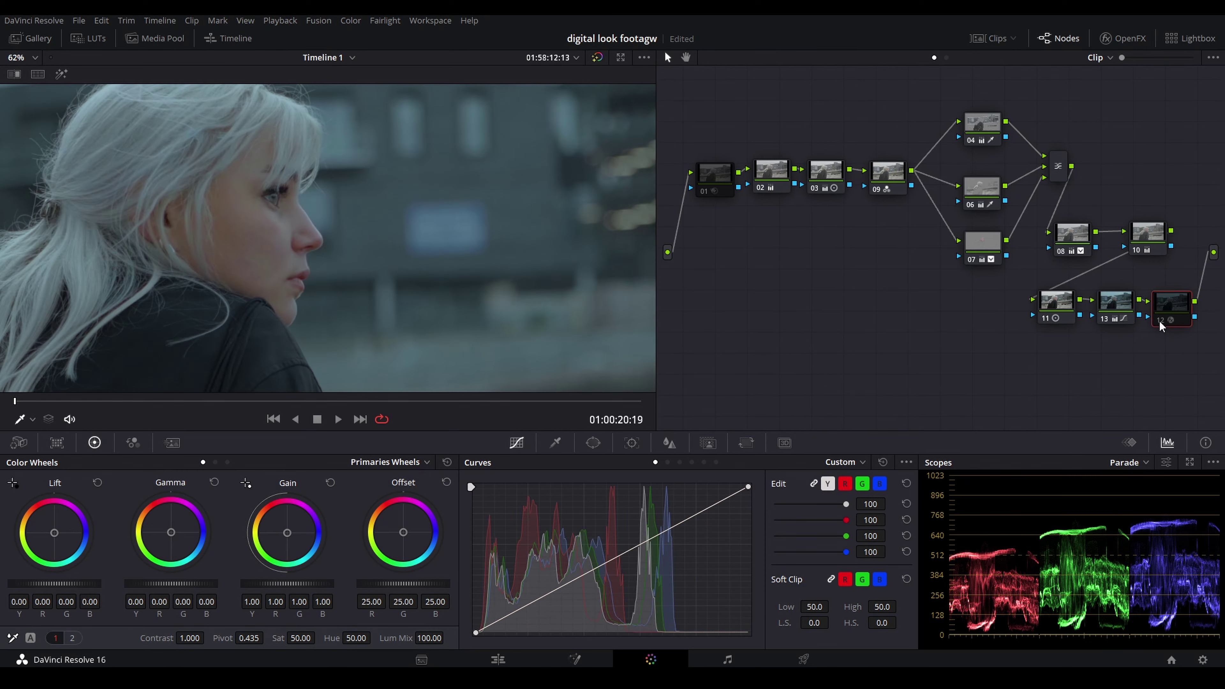
scroll(261, 203, up, 5)
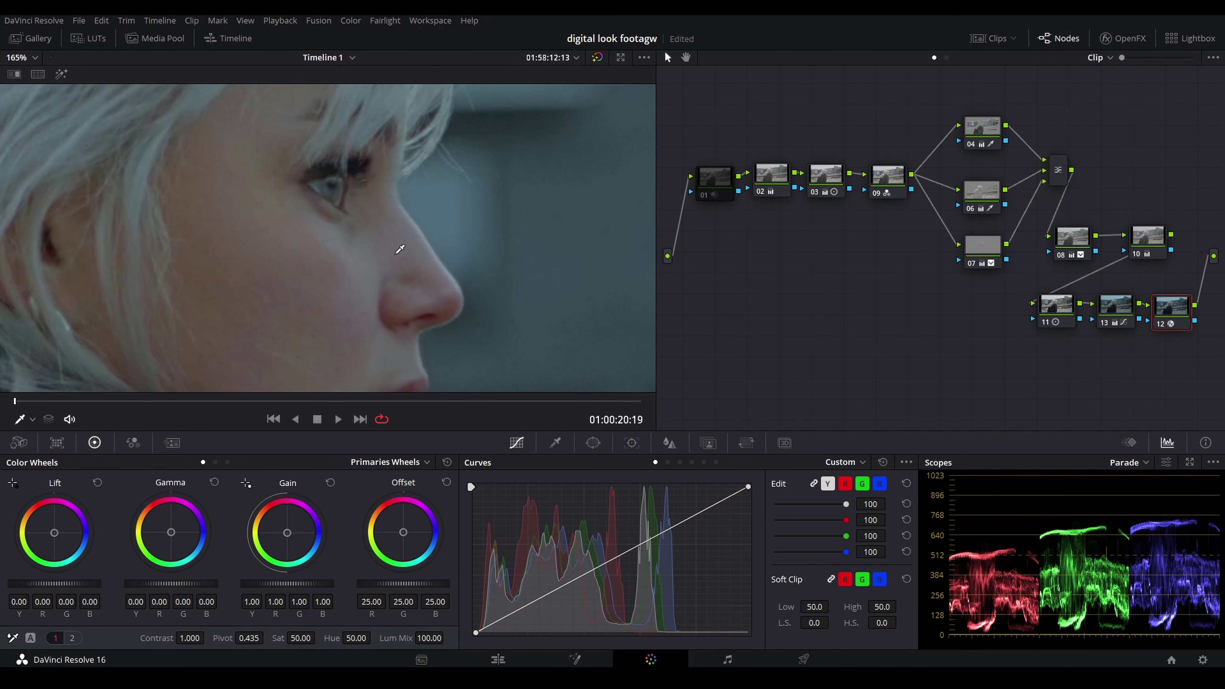
scroll(332, 218, down, 7)
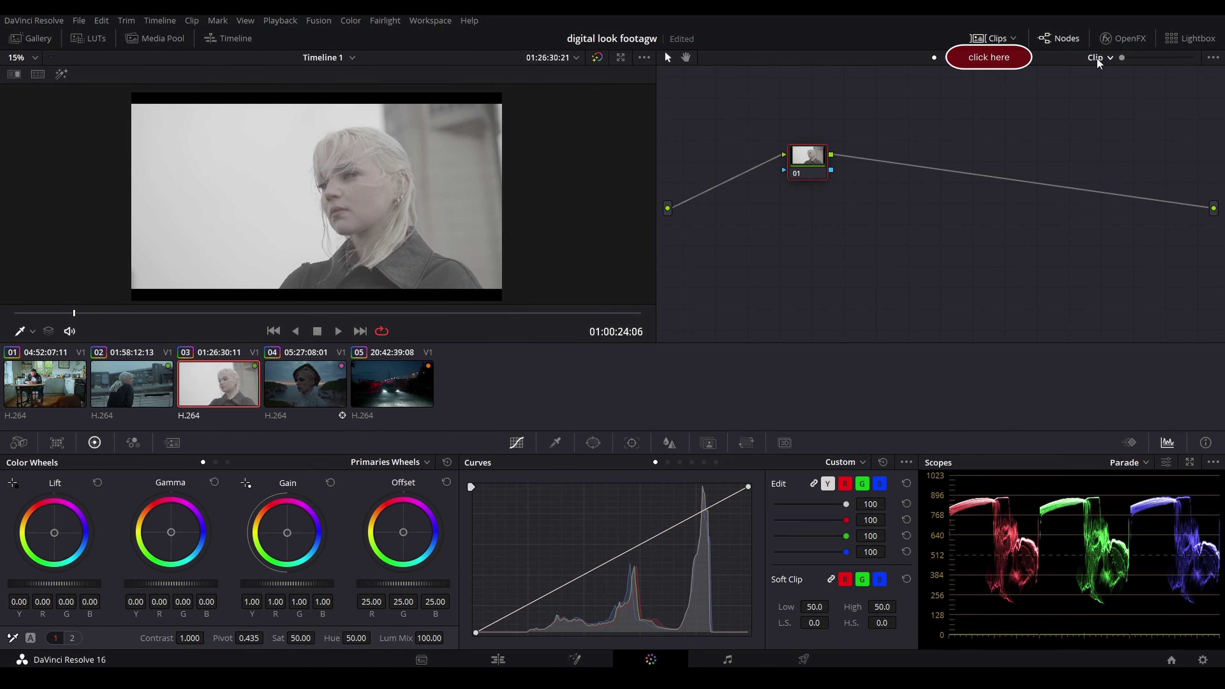
- Apply the riverside clip's grade to clip 03 and inspect the woman's portrait up close
right_click(136, 390)
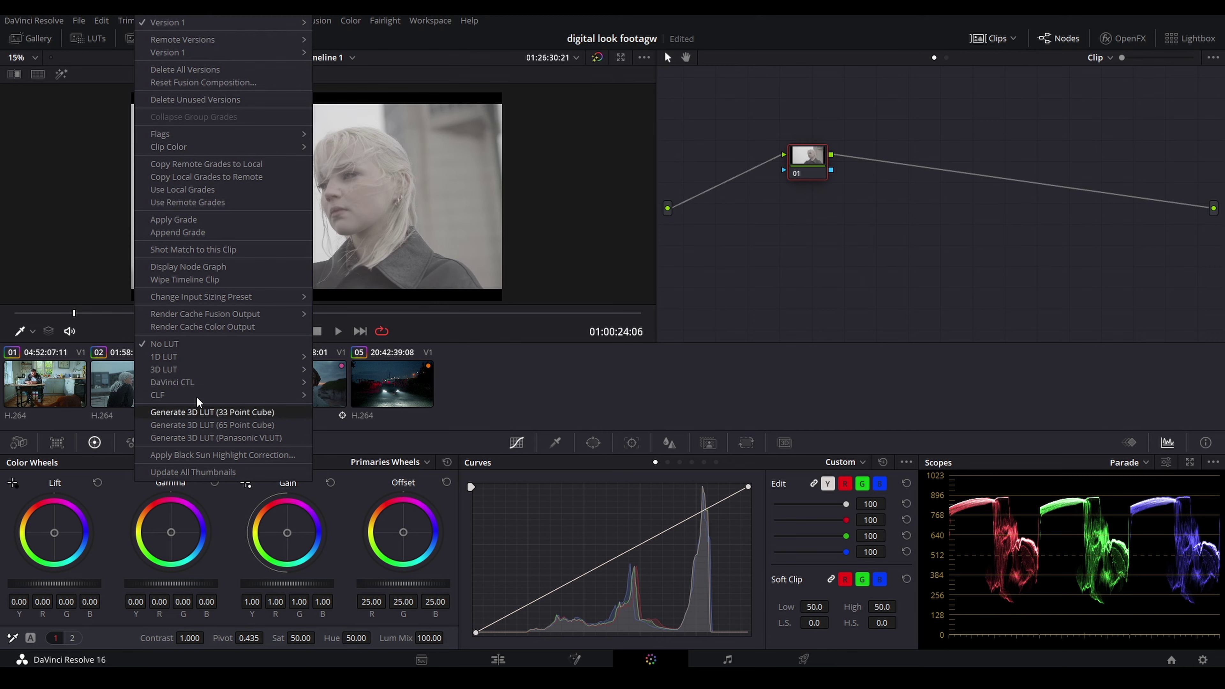
mouse_move(202, 354)
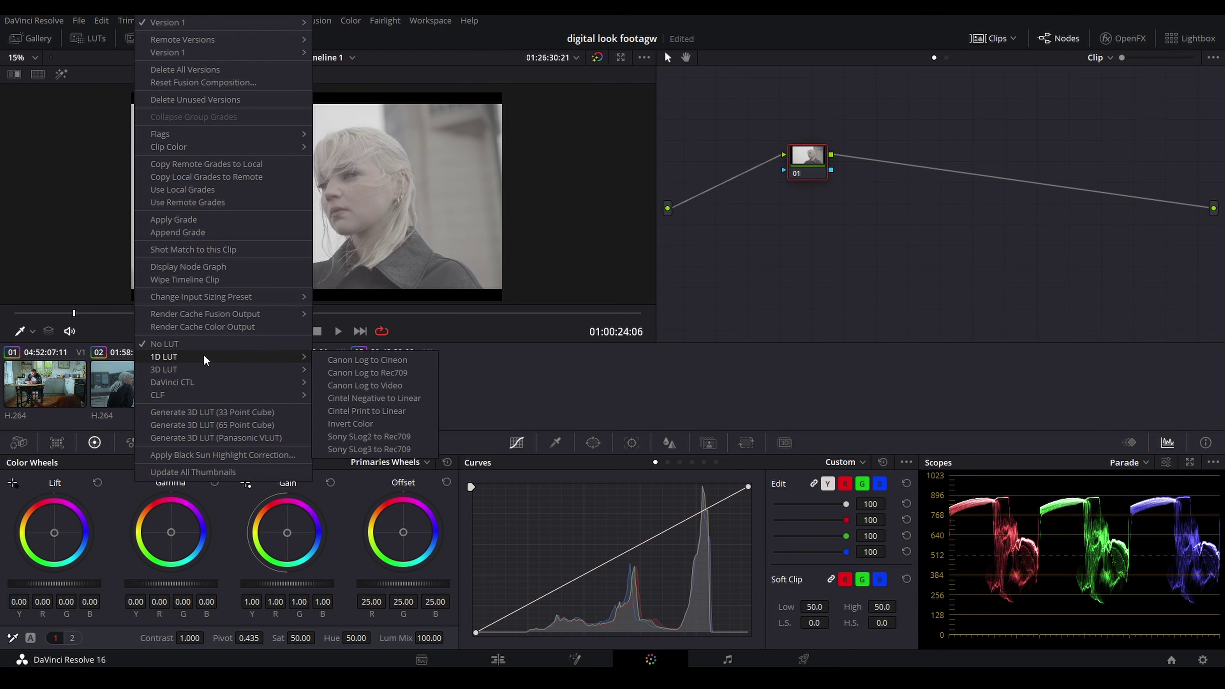
click(180, 219)
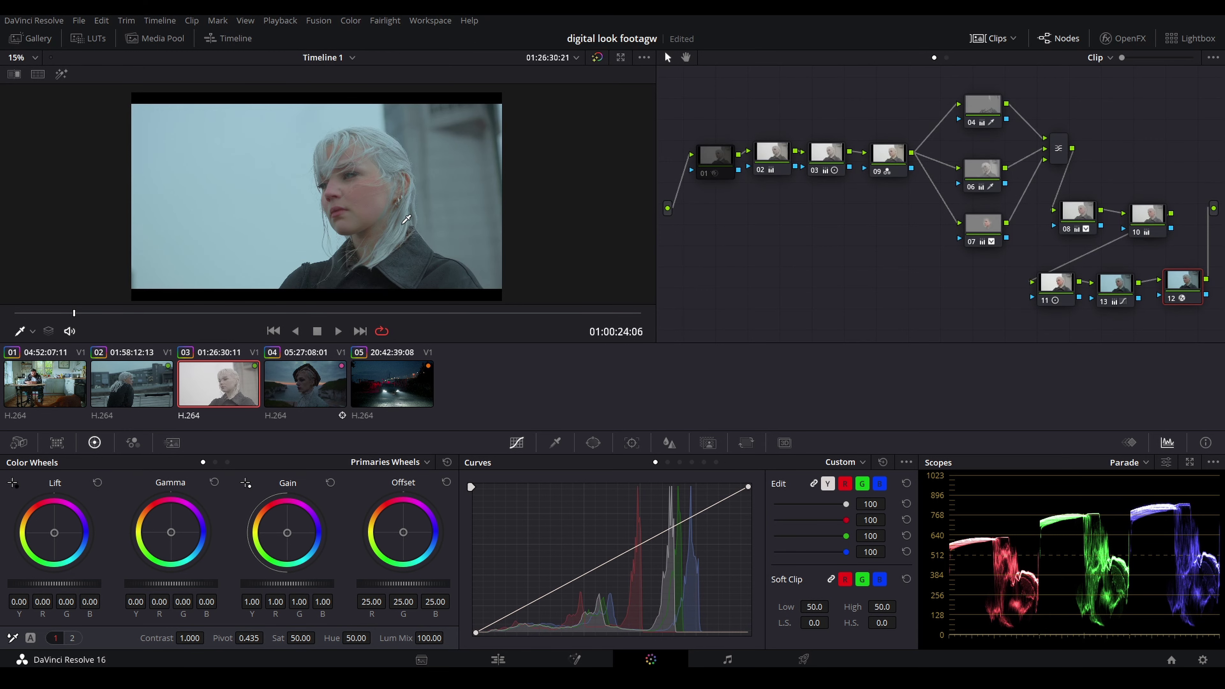
scroll(405, 222, up, 3)
scroll(407, 193, down, 4)
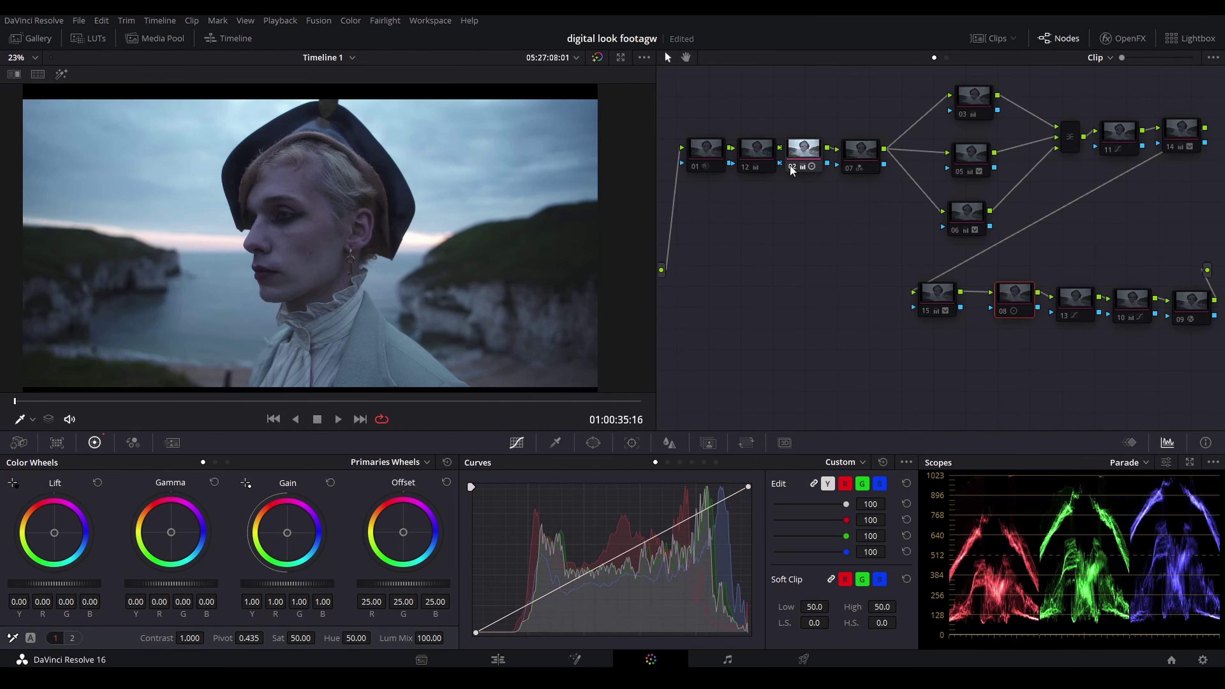
- Re-enable the primary nodes 02, 07 and 12 on clip 04 of the man in the hat
click(789, 165)
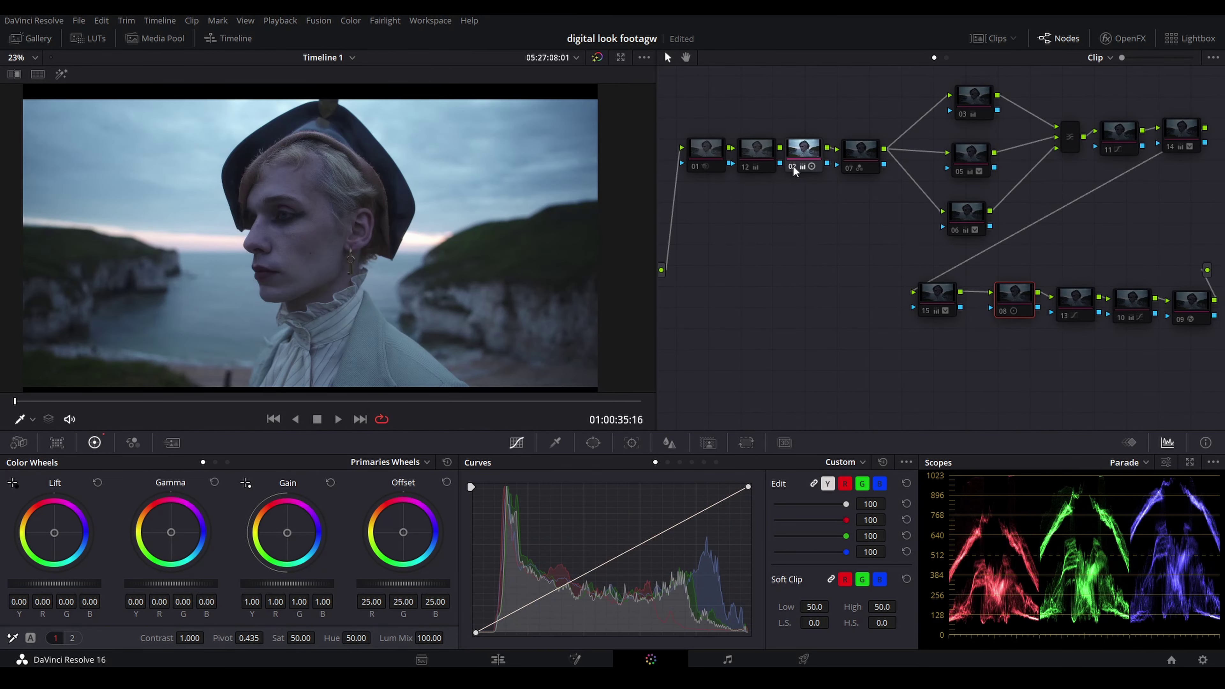
click(849, 169)
click(746, 168)
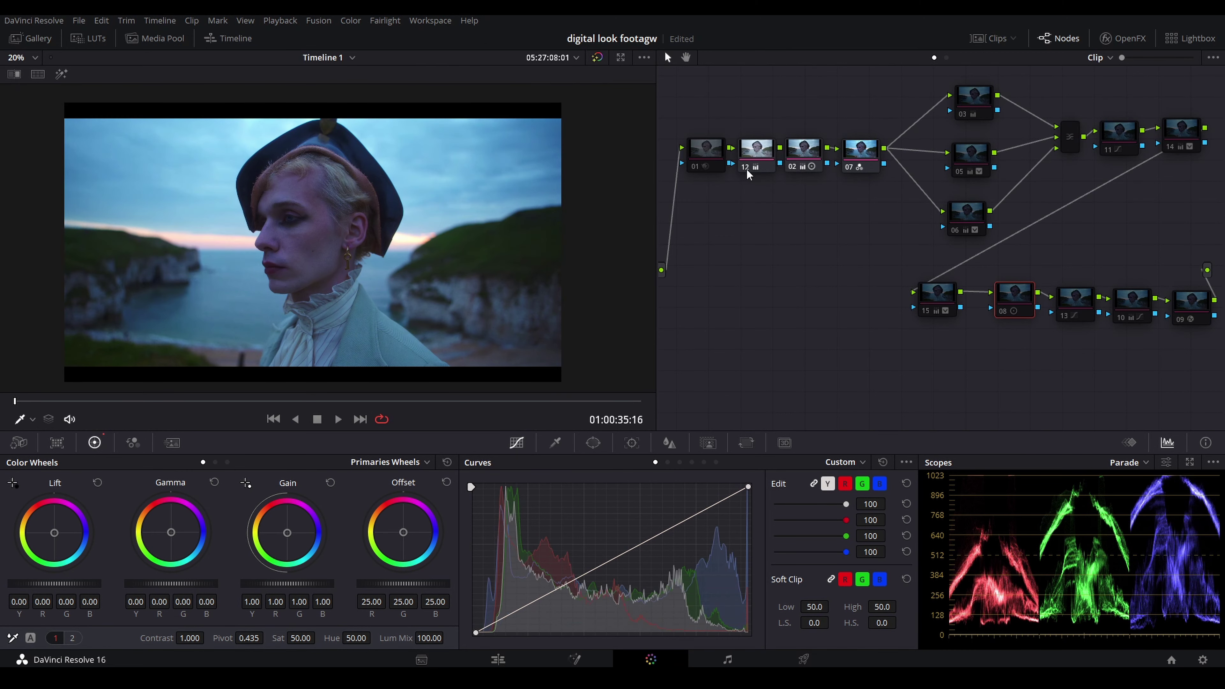
- Re-enable the parallel nodes 06, 05 and 03 of the clip with the man in the hat
click(960, 241)
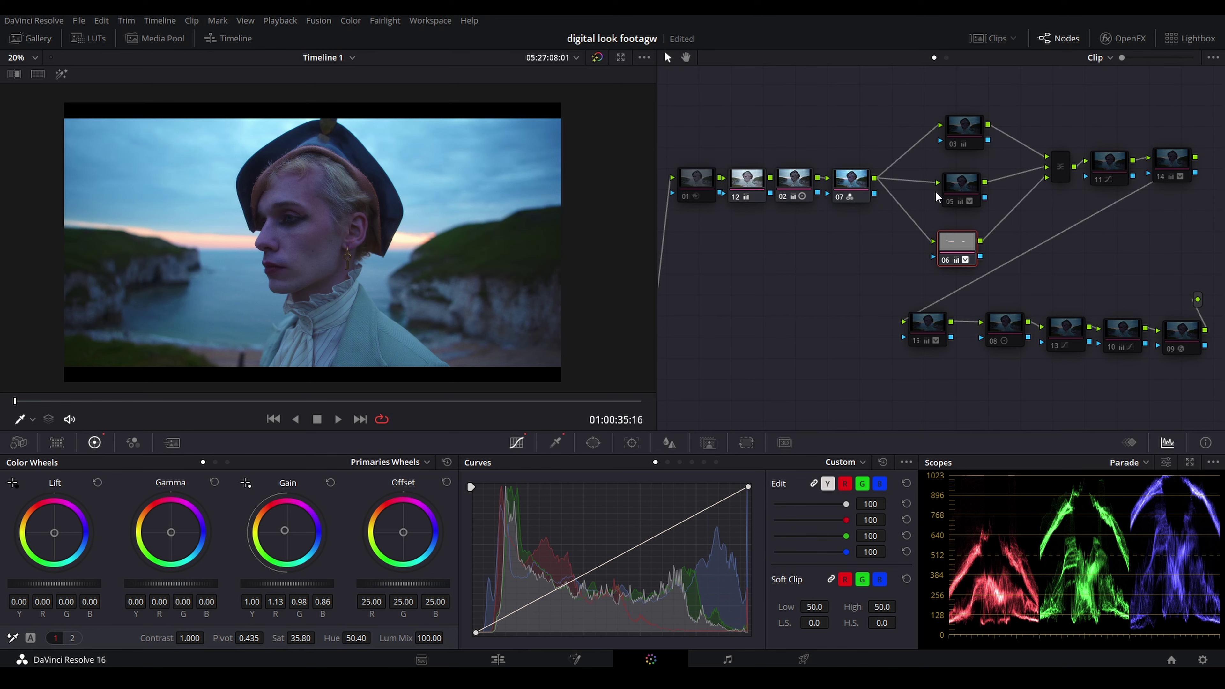
click(948, 203)
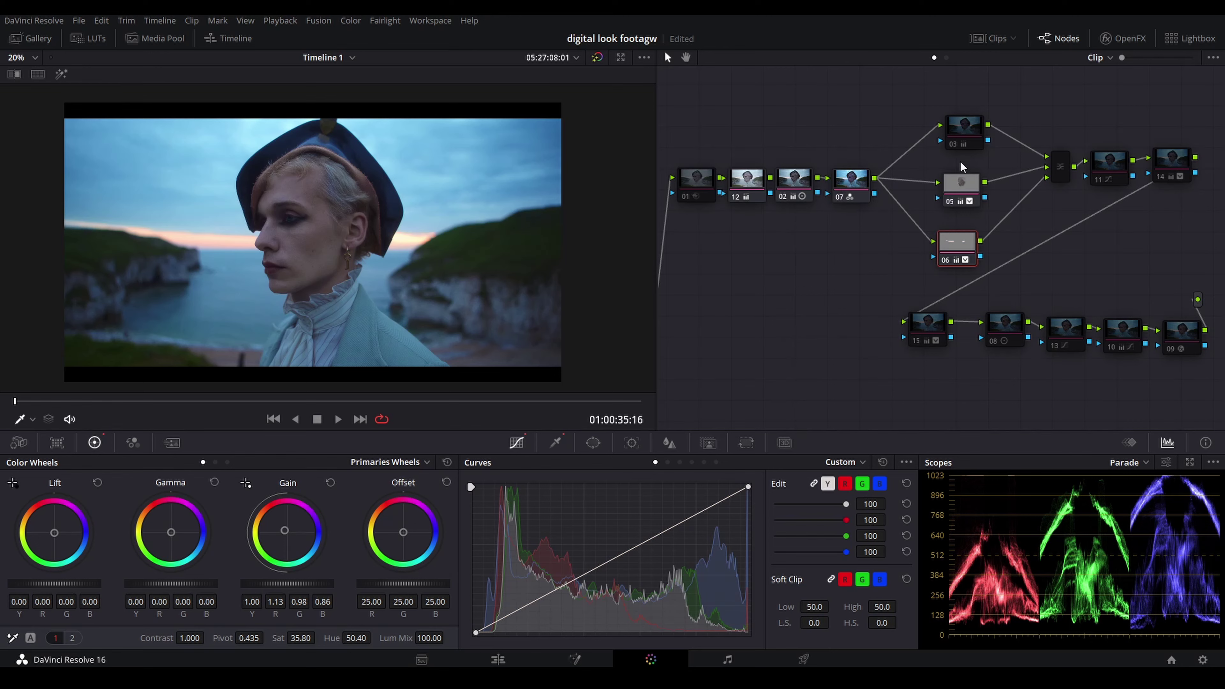
click(949, 147)
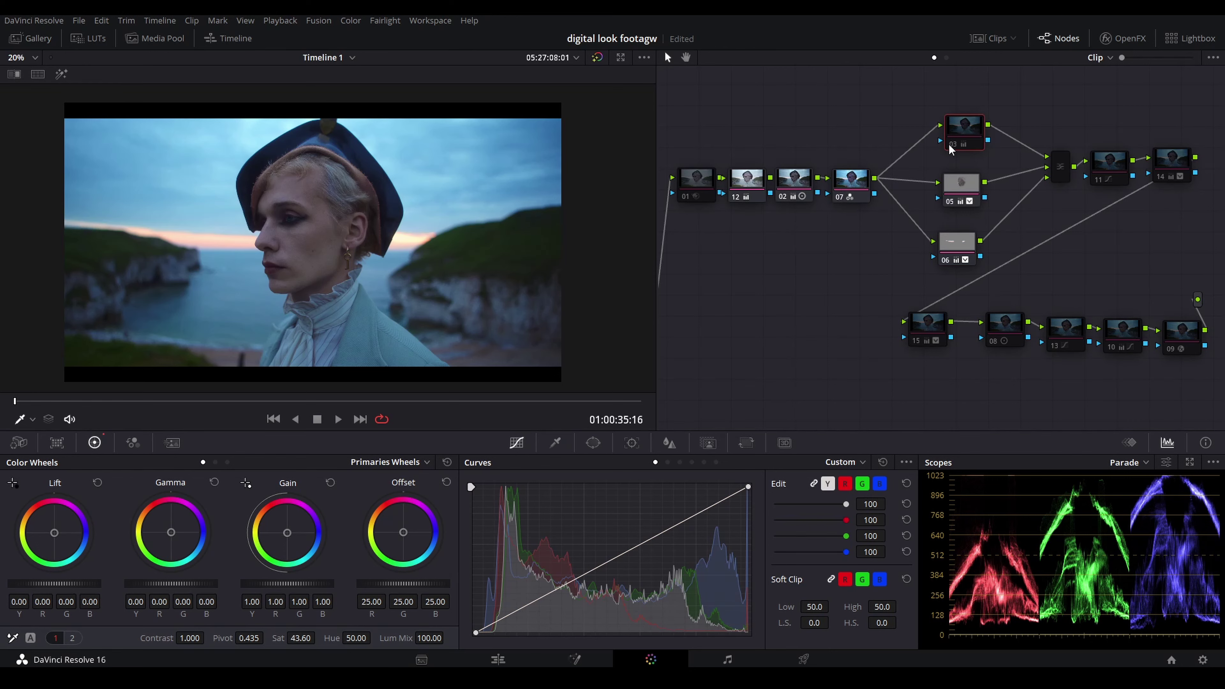
click(952, 146)
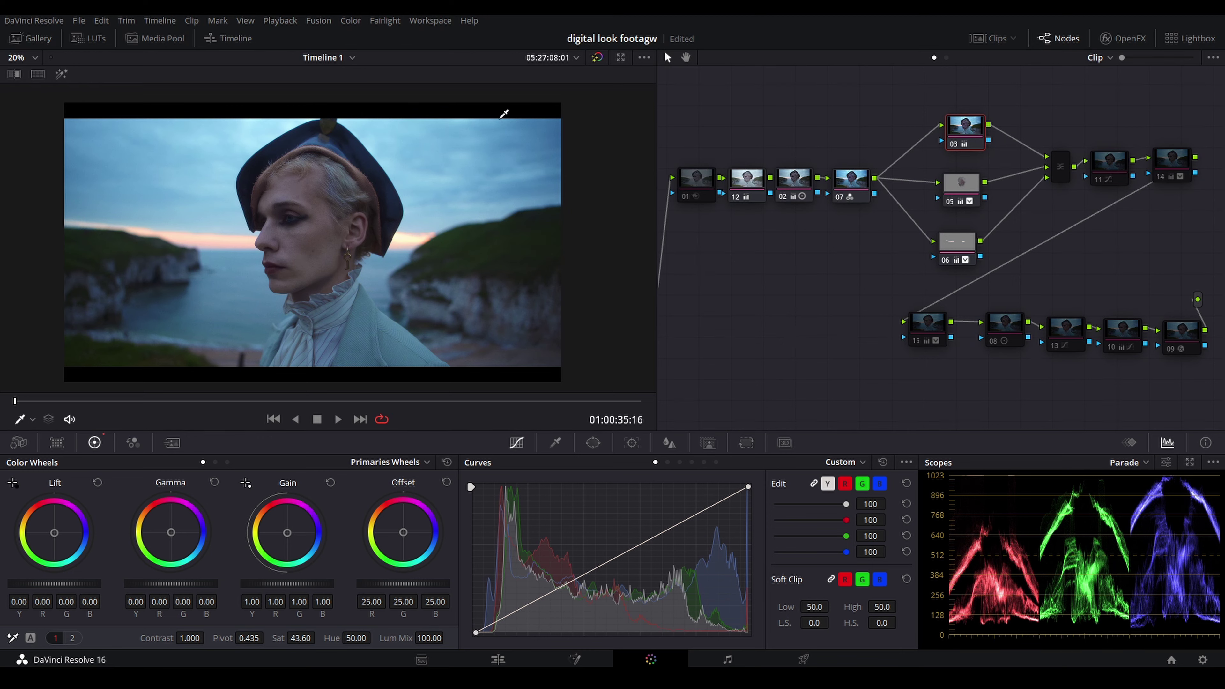
- Re-enable nodes 11 and 14, and display node 14's circular window around the man's eye
click(1108, 164)
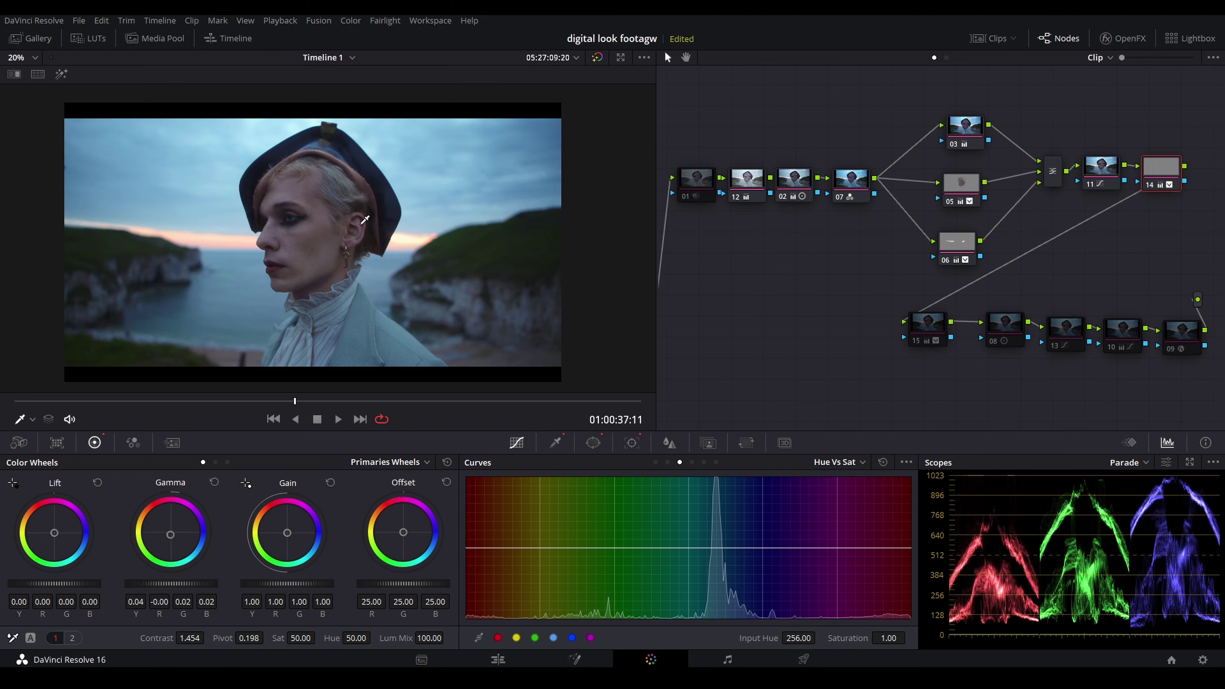
scroll(364, 220, up, 5)
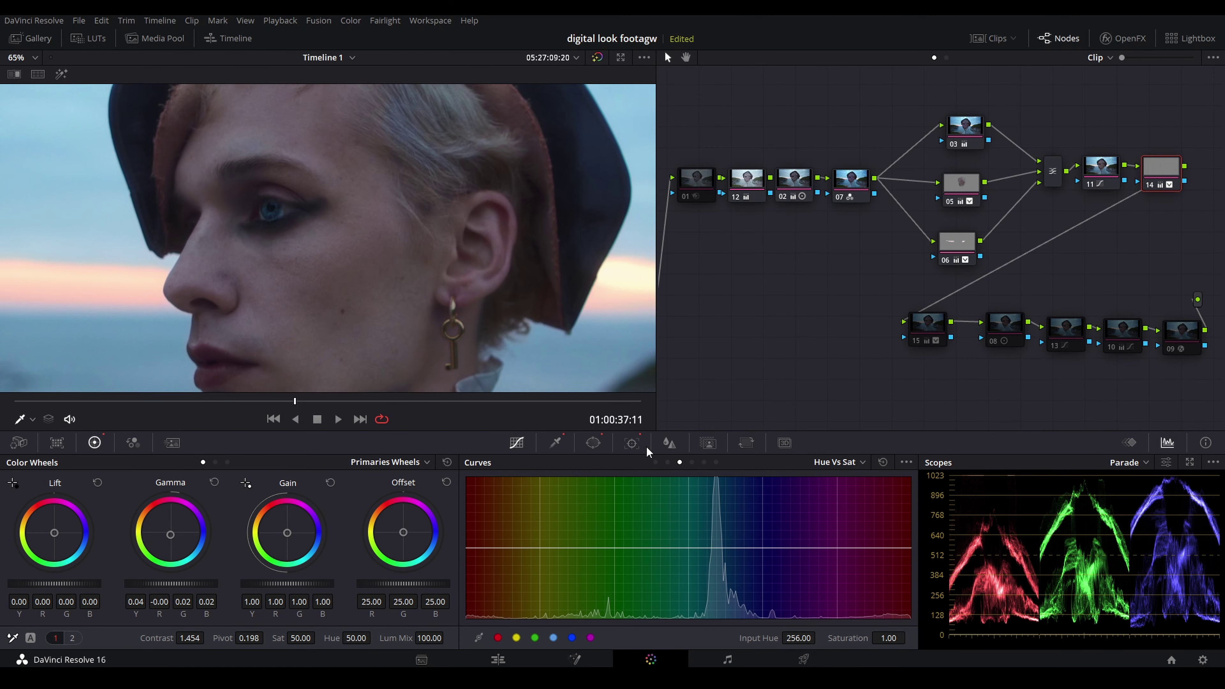
click(632, 443)
click(592, 442)
scroll(196, 346, down, 4)
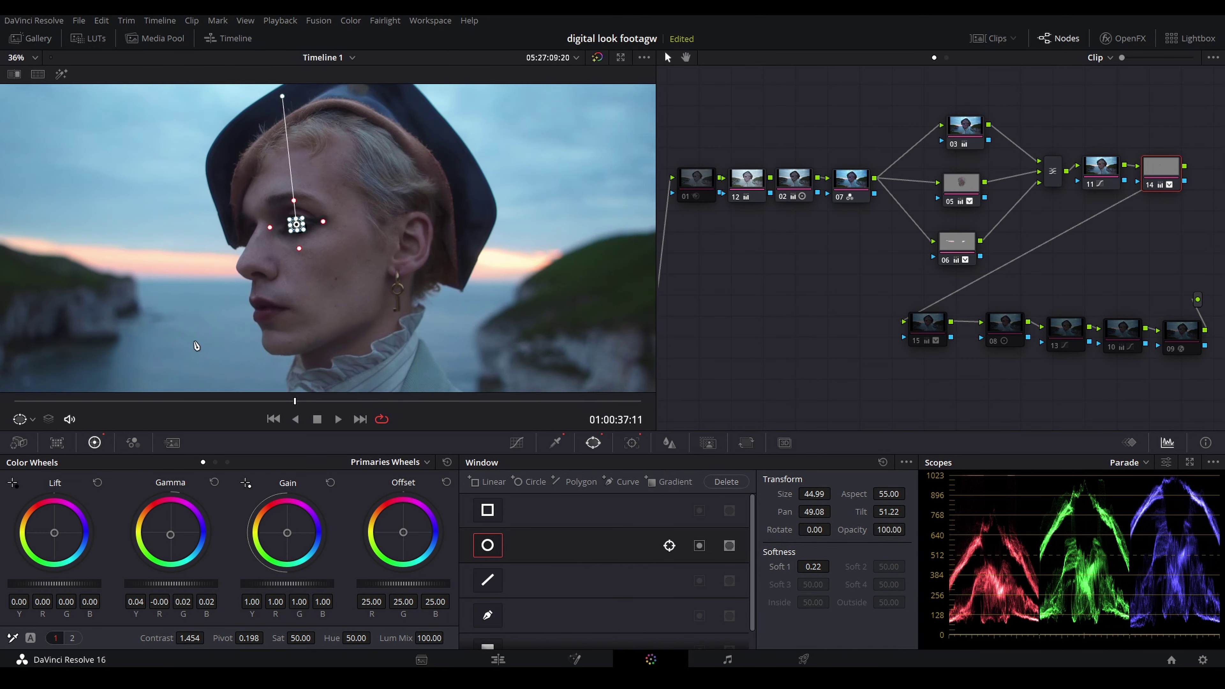
- Advance the clip to 01:00:37:15 and compare the man's eye up close with node 14 off and on
drag(320, 404, 386, 404)
scroll(335, 220, up, 4)
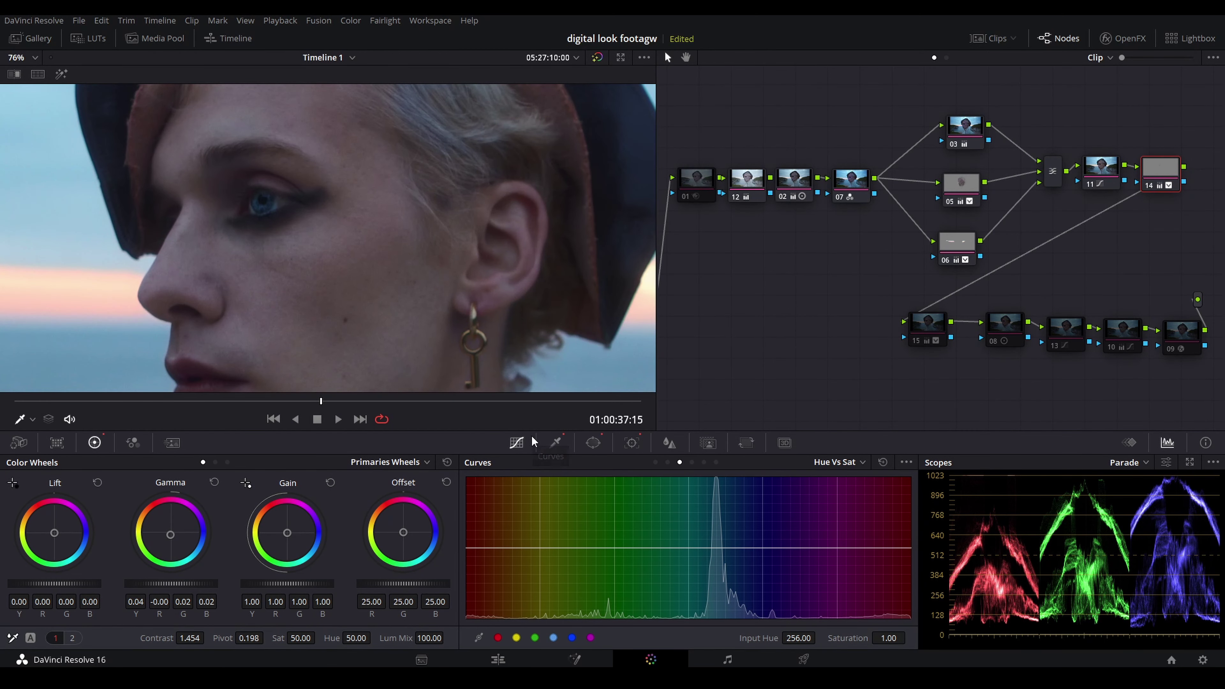
key(ctrl+d)
key(ctrl+d)
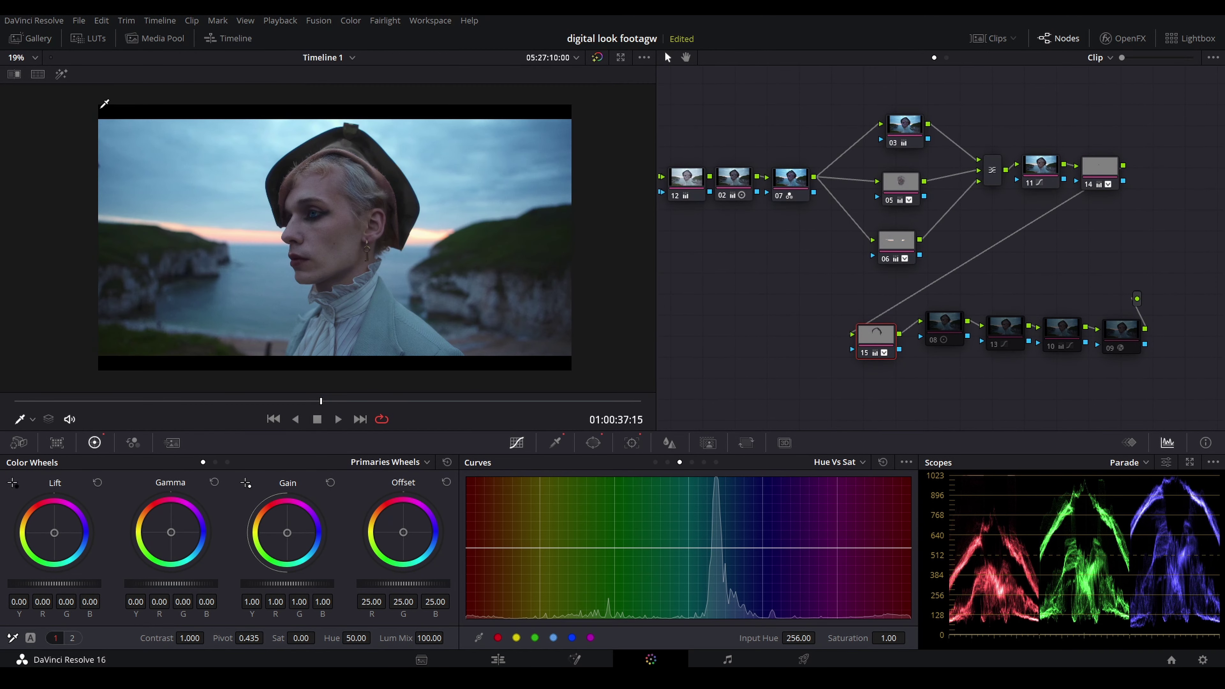
- Re-enable node 15 and review its hand-drawn window around the man's hat
click(561, 442)
click(593, 442)
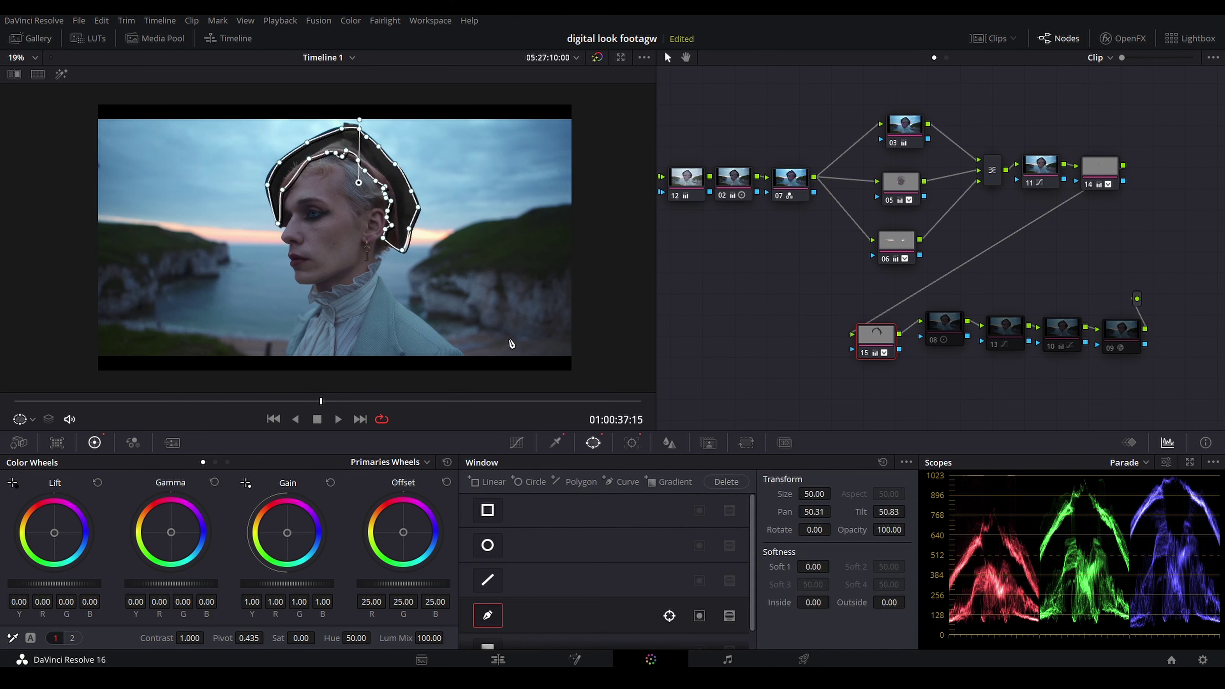
key(ctrl+d)
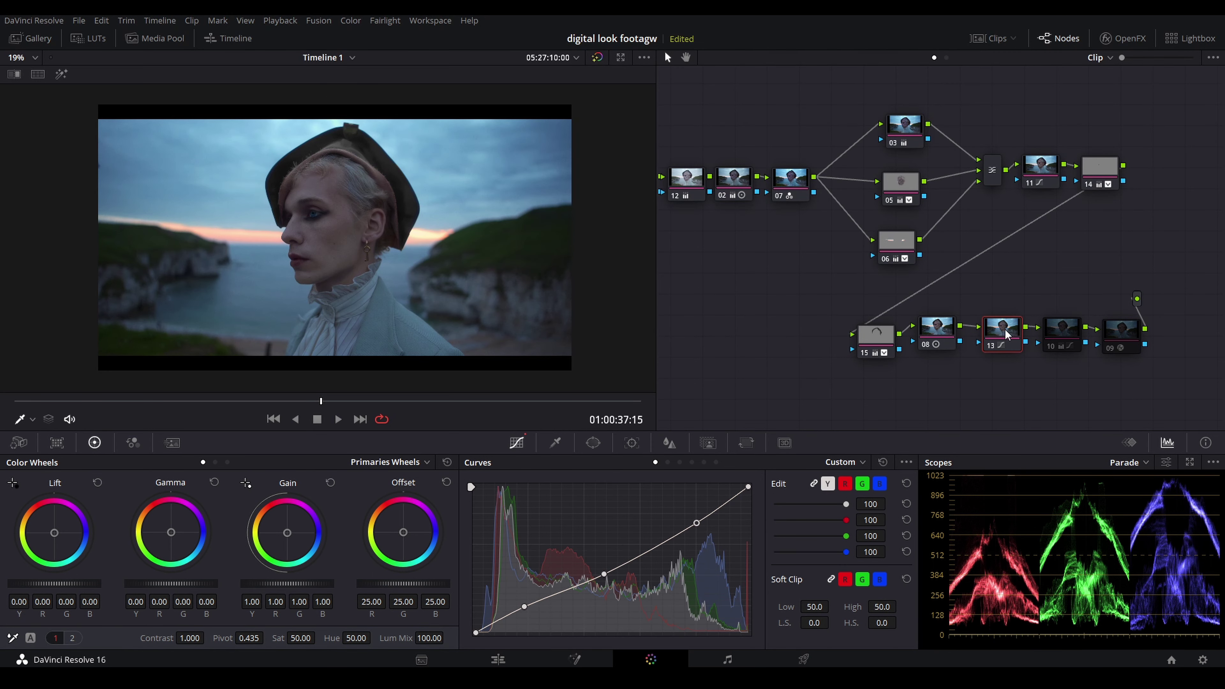
- Re-enable nodes 08, 13 and 10, and check the graded look across the whole frame
drag(1005, 334, 998, 334)
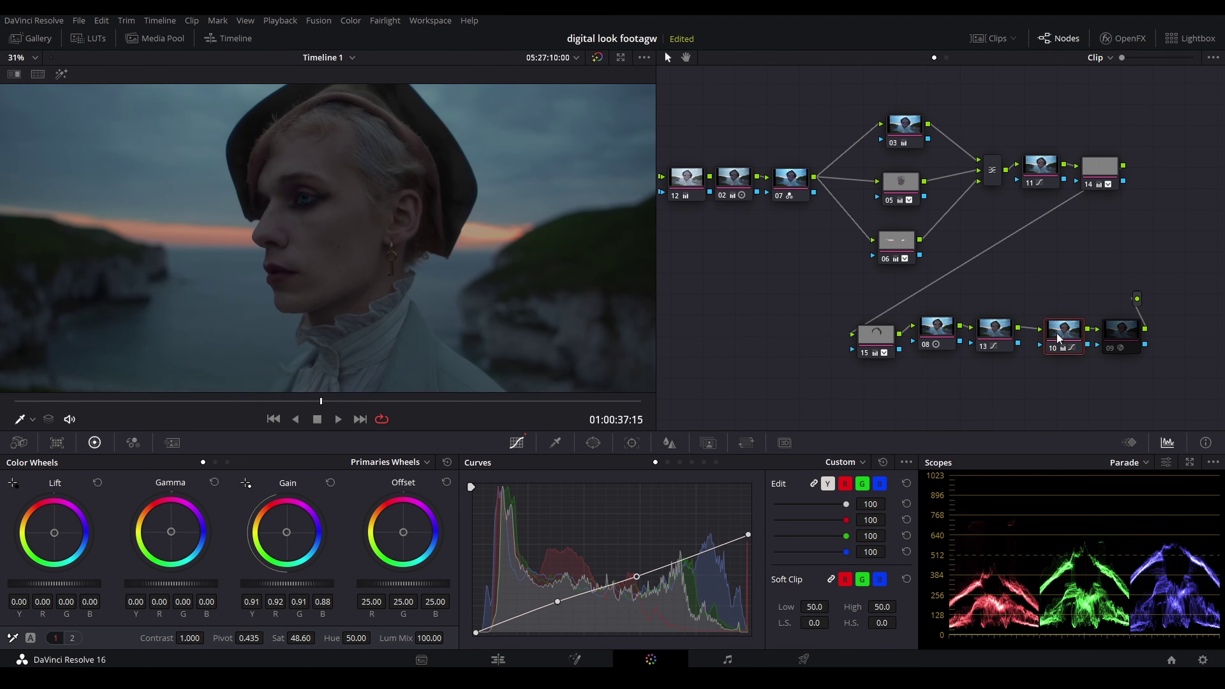
click(1056, 340)
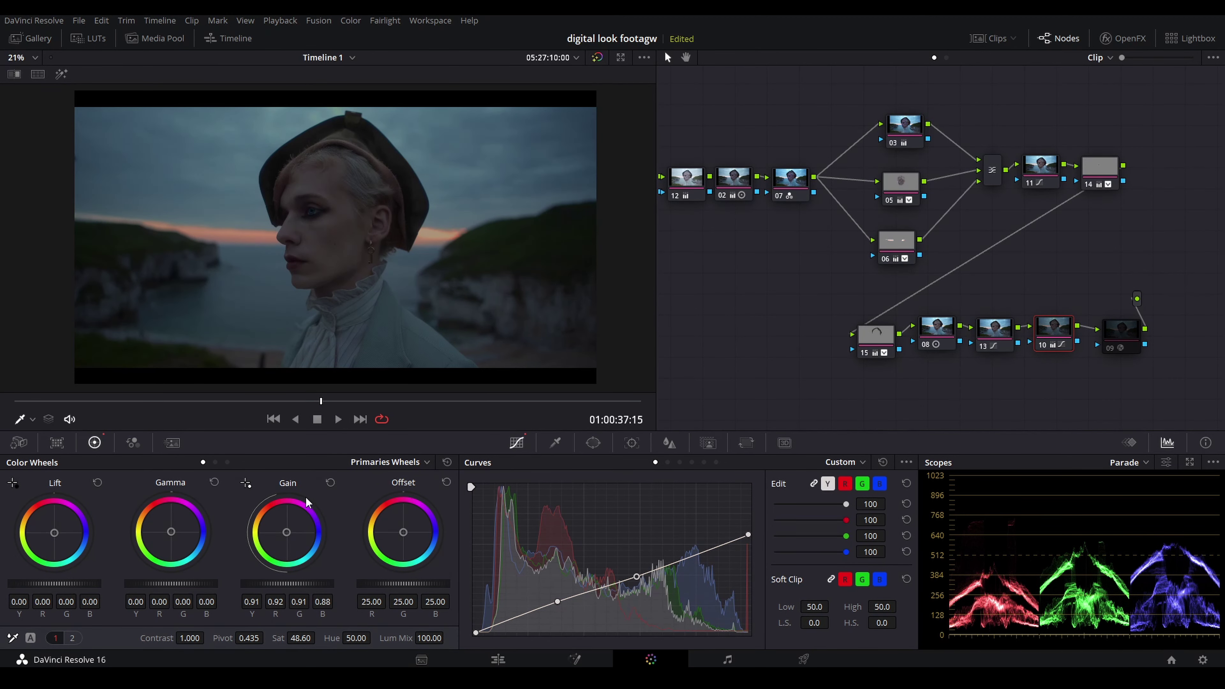
scroll(351, 254, down, 1)
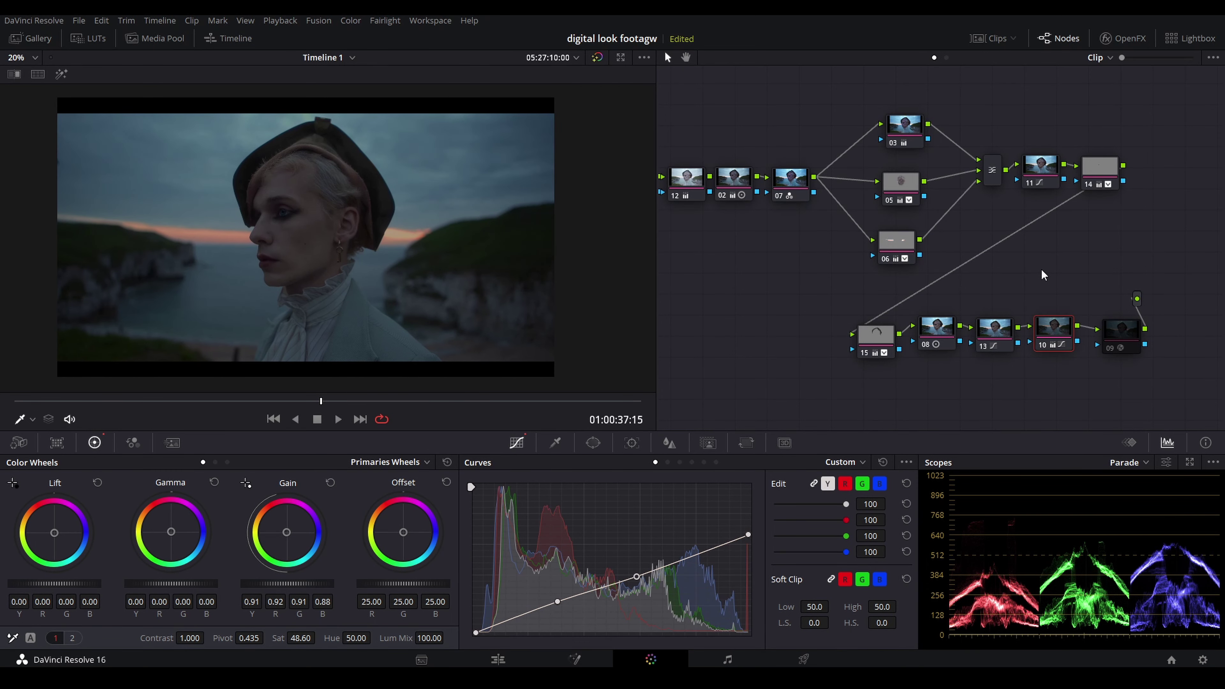
key(Escape)
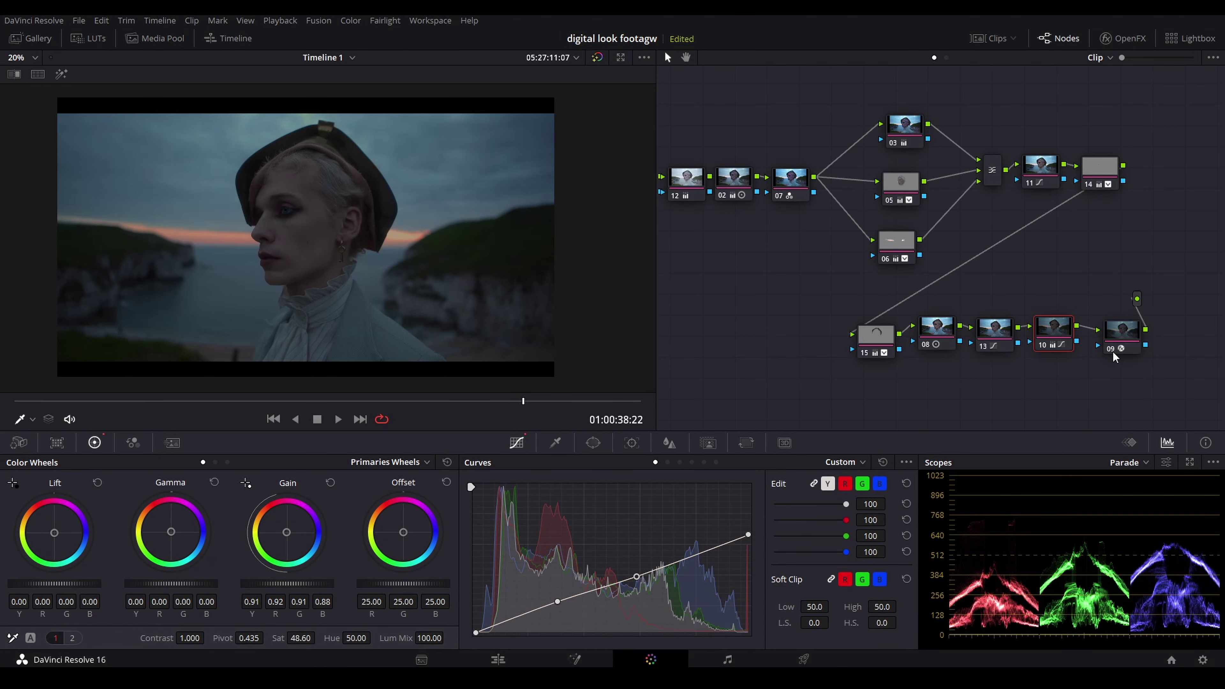
- Re-enable the final node 09 and examine the man's face up close at 01:00:38:22
drag(1111, 350, 1103, 325)
scroll(332, 130, up, 10)
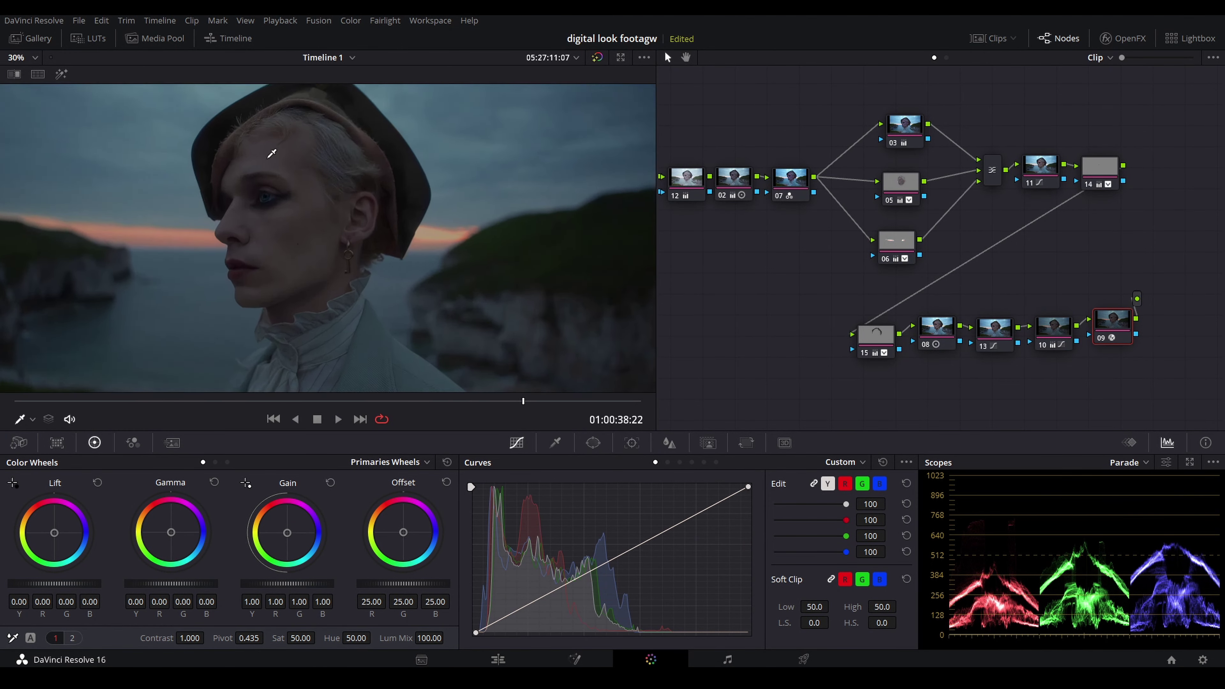
drag(240, 212, 286, 210)
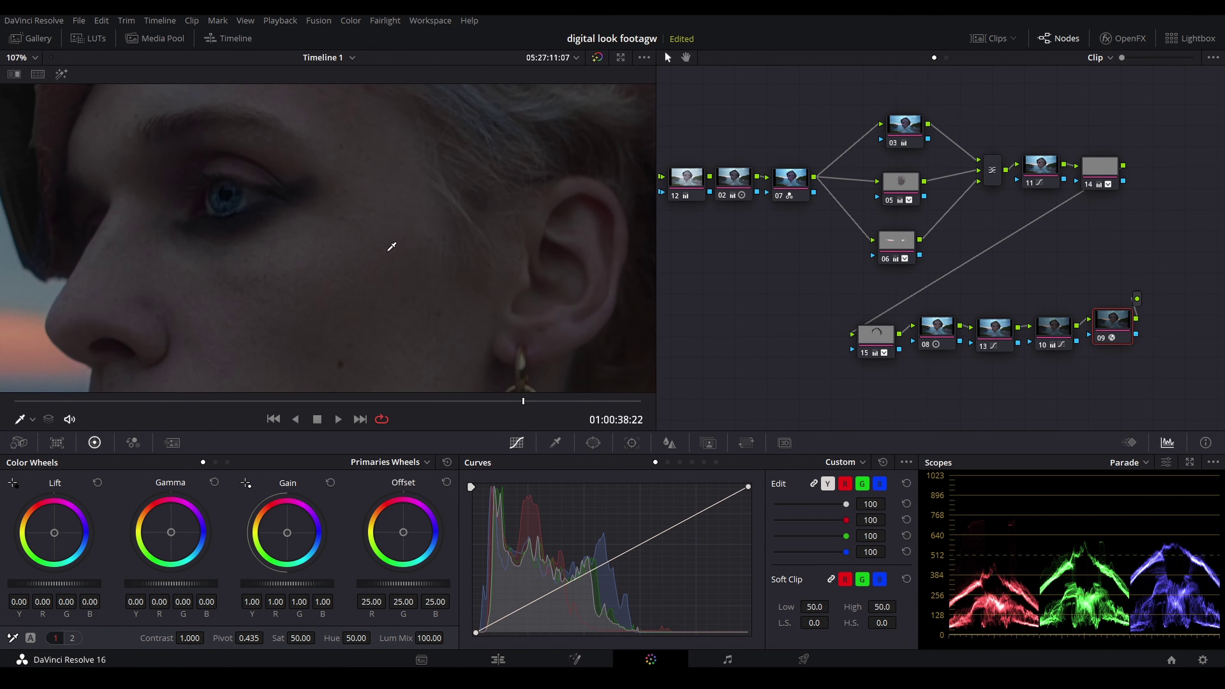
- Compare node 09 off and on up close, check the whole hat clip frame, and save the project
key(ctrl+d)
key(ctrl+d)
scroll(286, 210, down, 10)
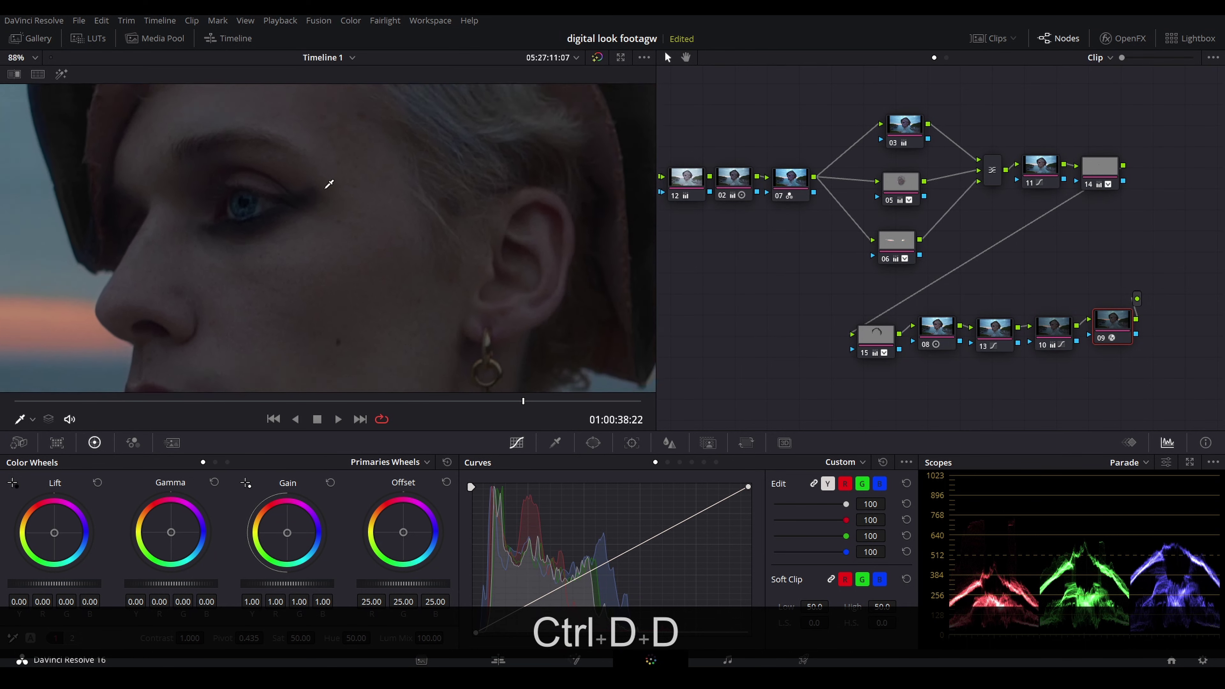
scroll(318, 200, down, 2)
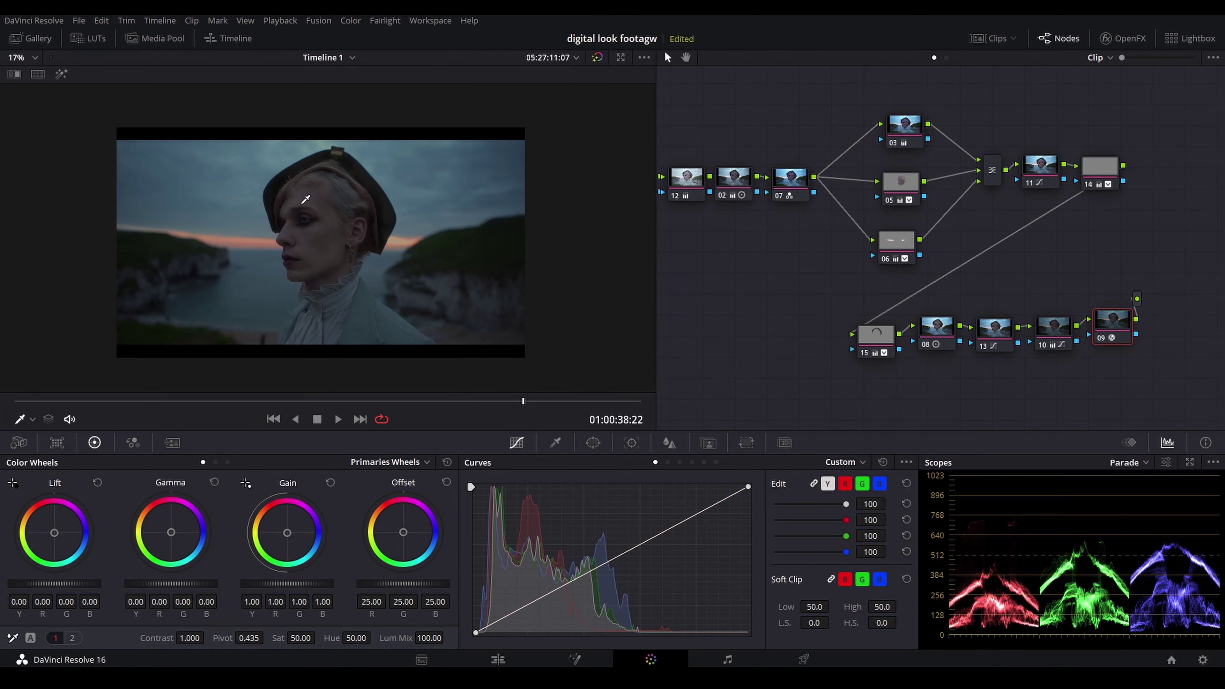
scroll(308, 204, up, 1)
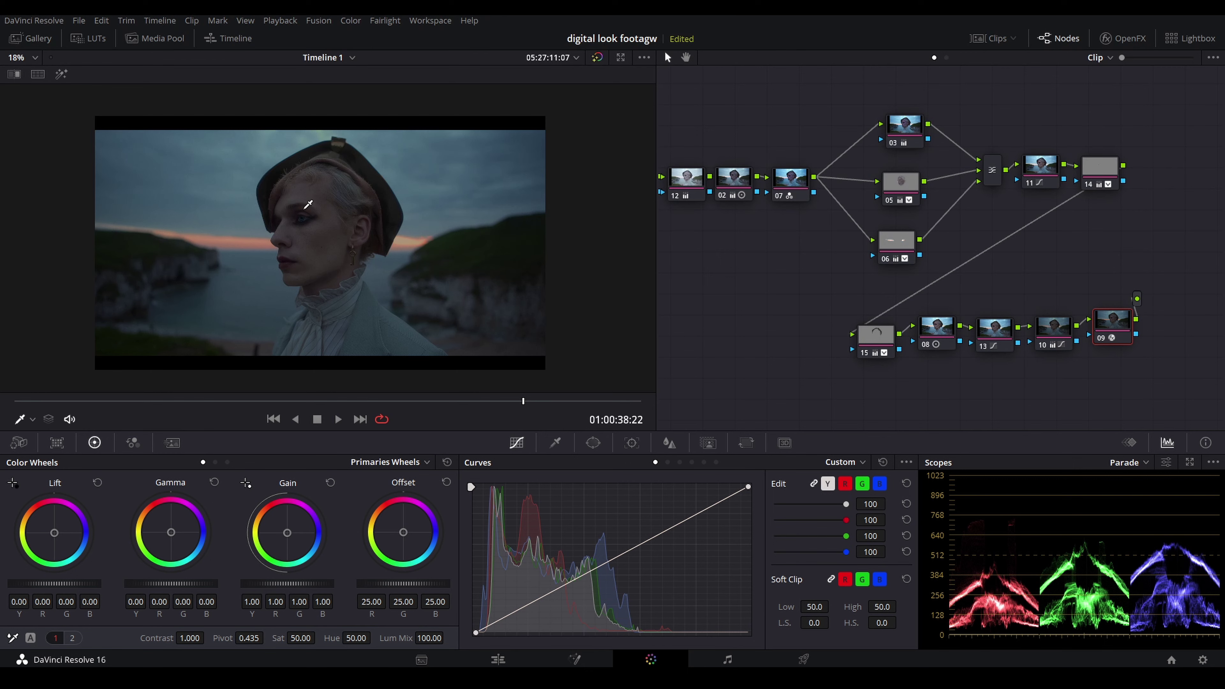
key(ctrl+s)
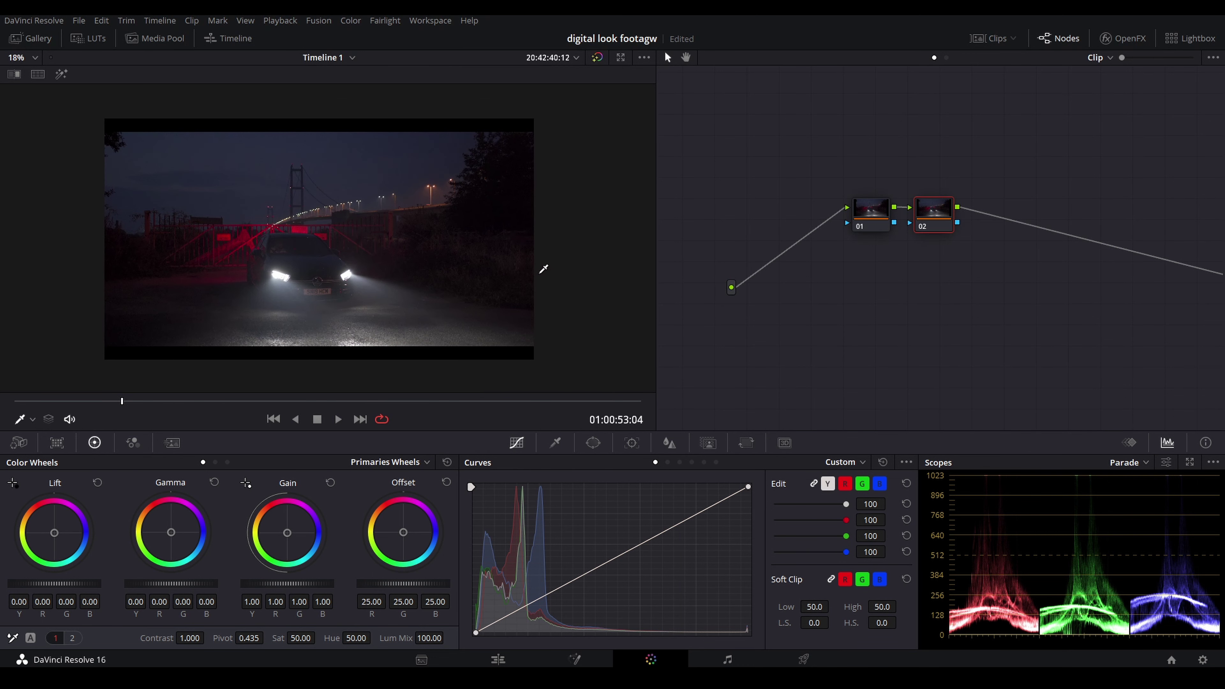
- On the night car clip, raise node 02's contrast to 1.286 and lower its pivot
scroll(348, 229, up, 1)
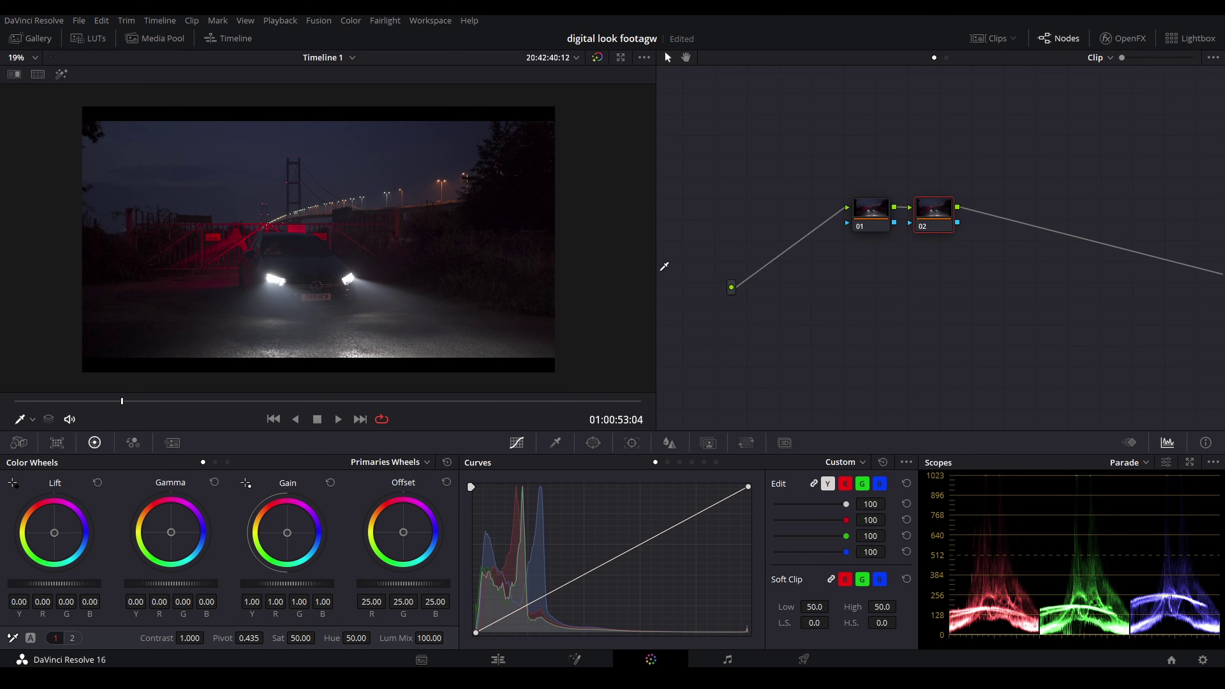
drag(859, 273, 809, 285)
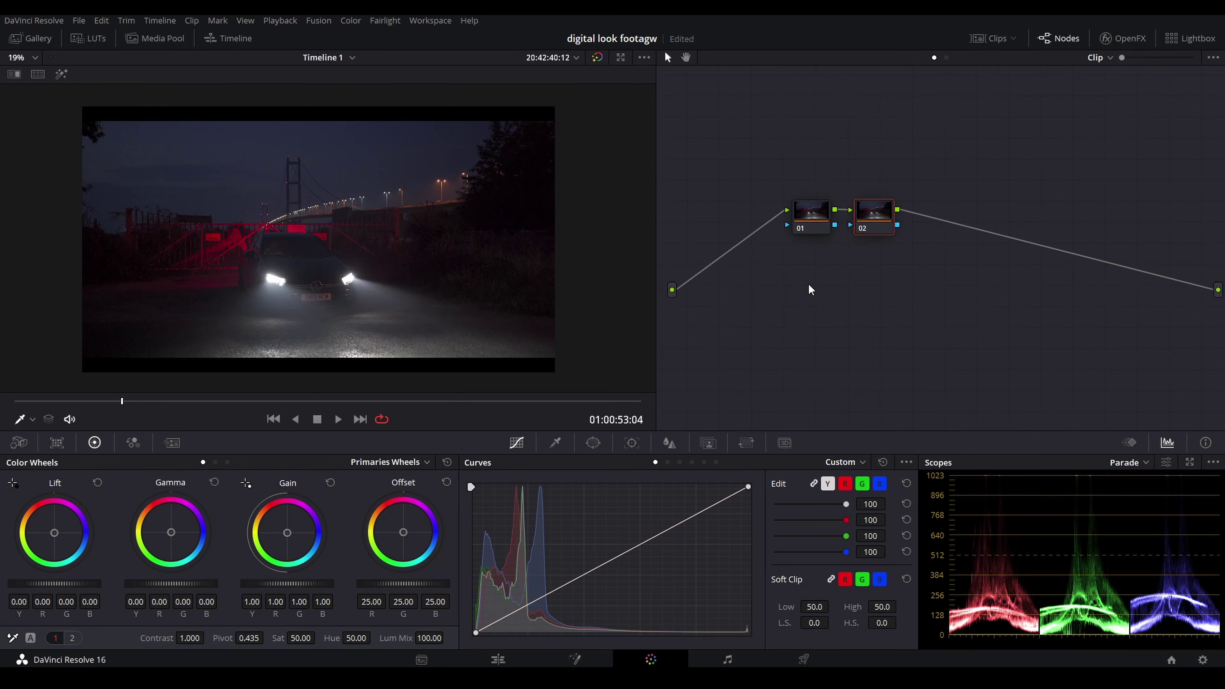
drag(876, 219, 879, 222)
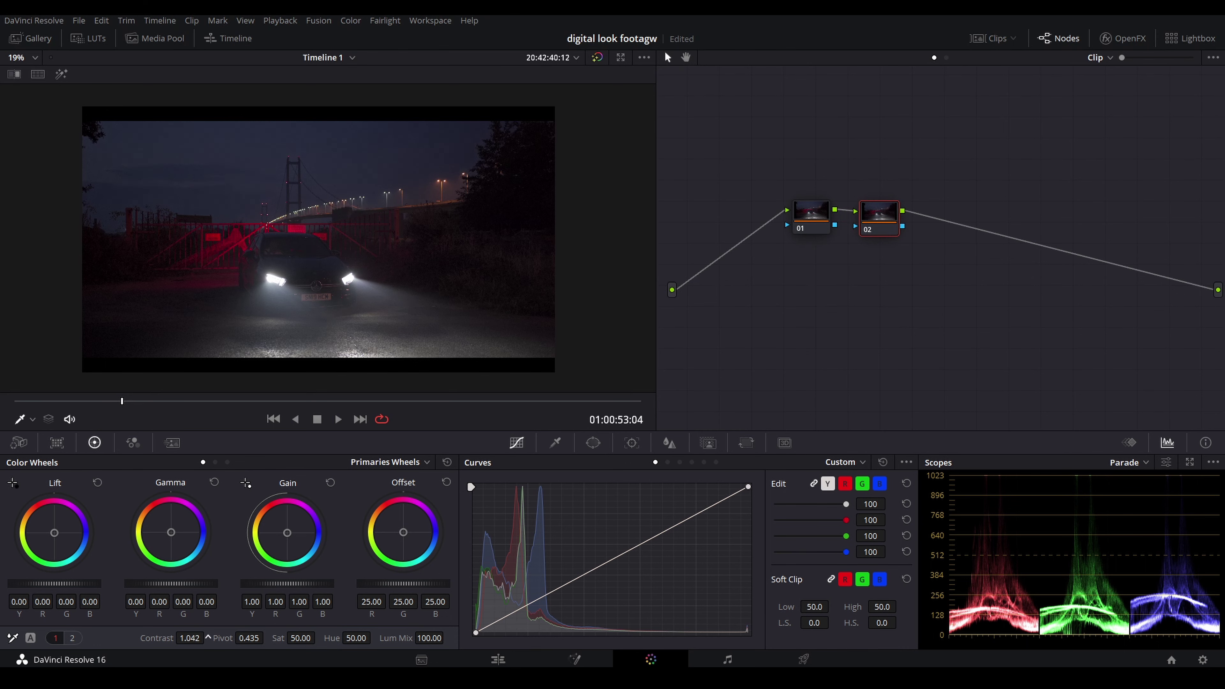
drag(190, 637, 207, 638)
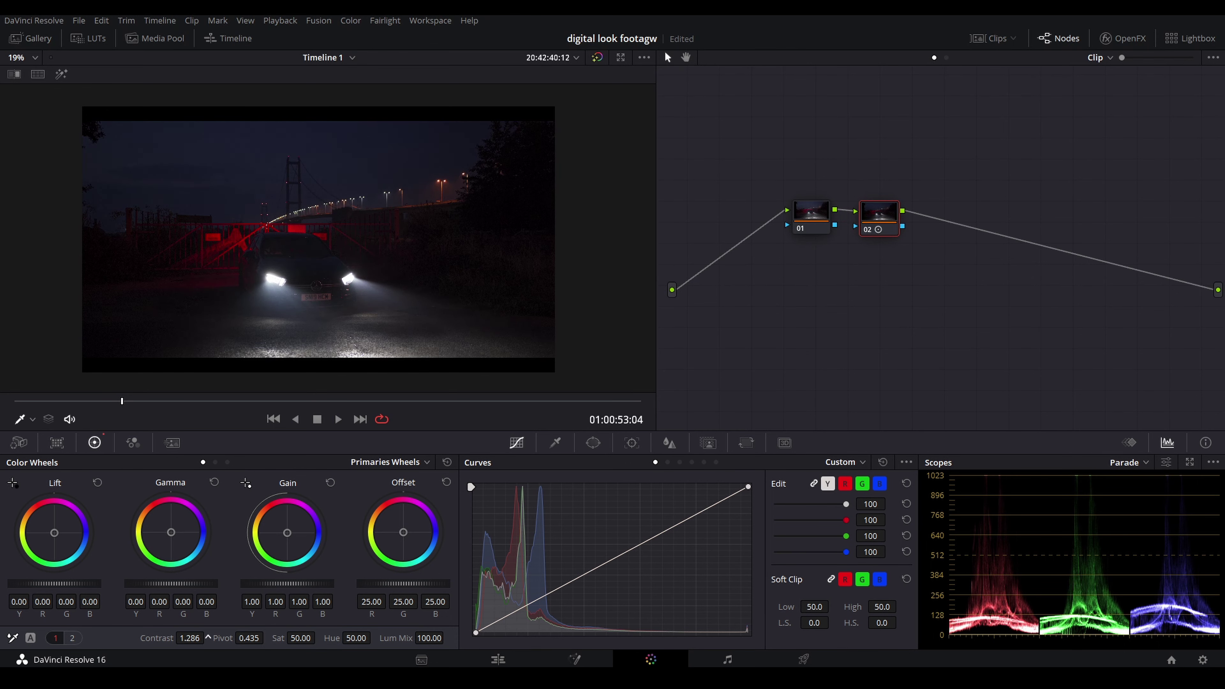
drag(254, 639, 227, 638)
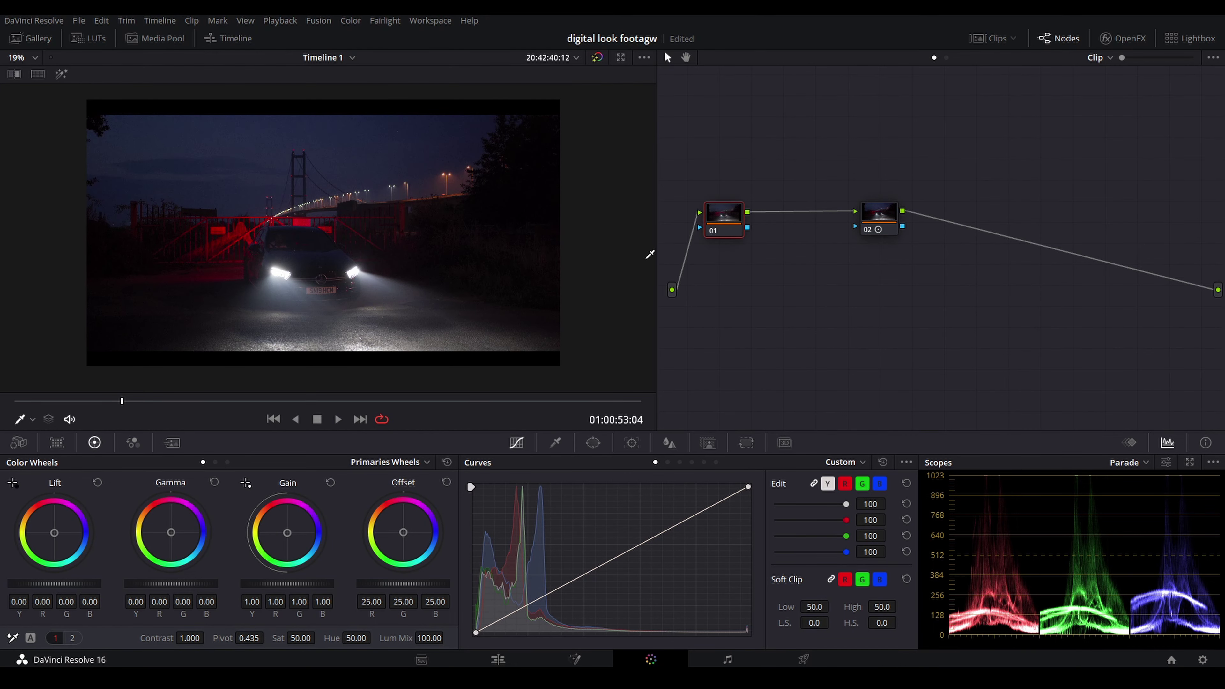
- Add a node labelled wb after node 01 and cool its Offset to 20.94, 25.62, 25.76, comparing it off and on
key(alt+s)
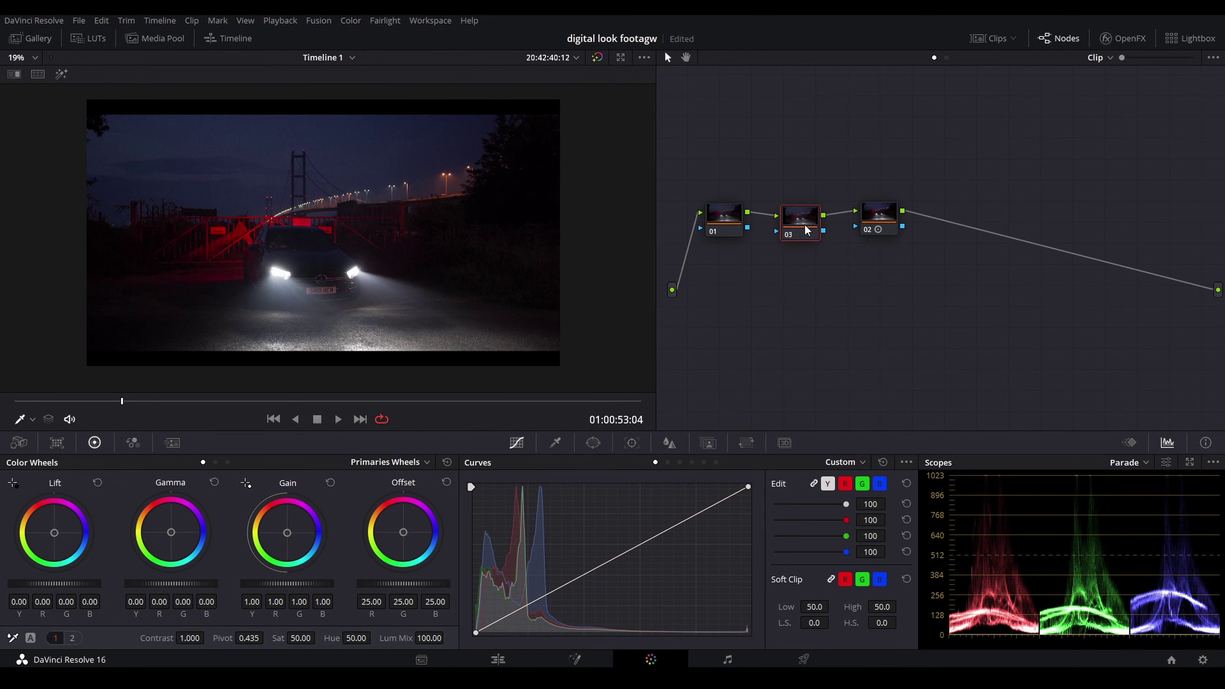
key(F2)
text(wb)
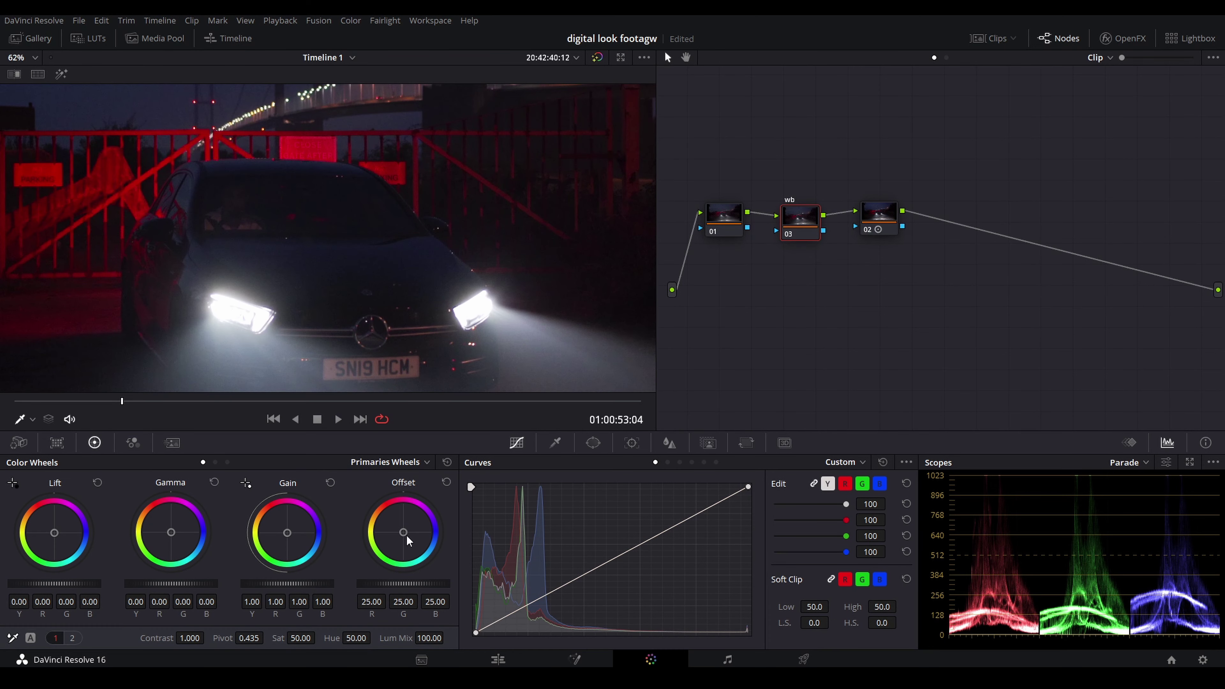
drag(403, 533, 403, 533)
scroll(318, 224, down, 5)
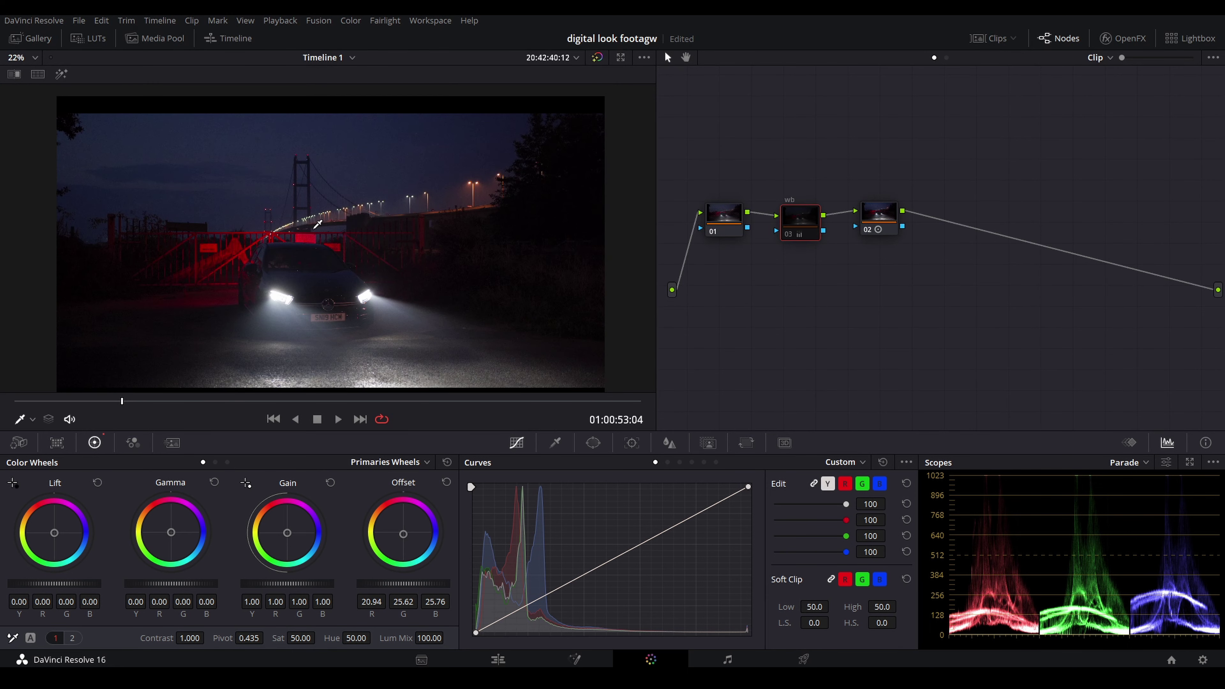
key(ctrl+d)
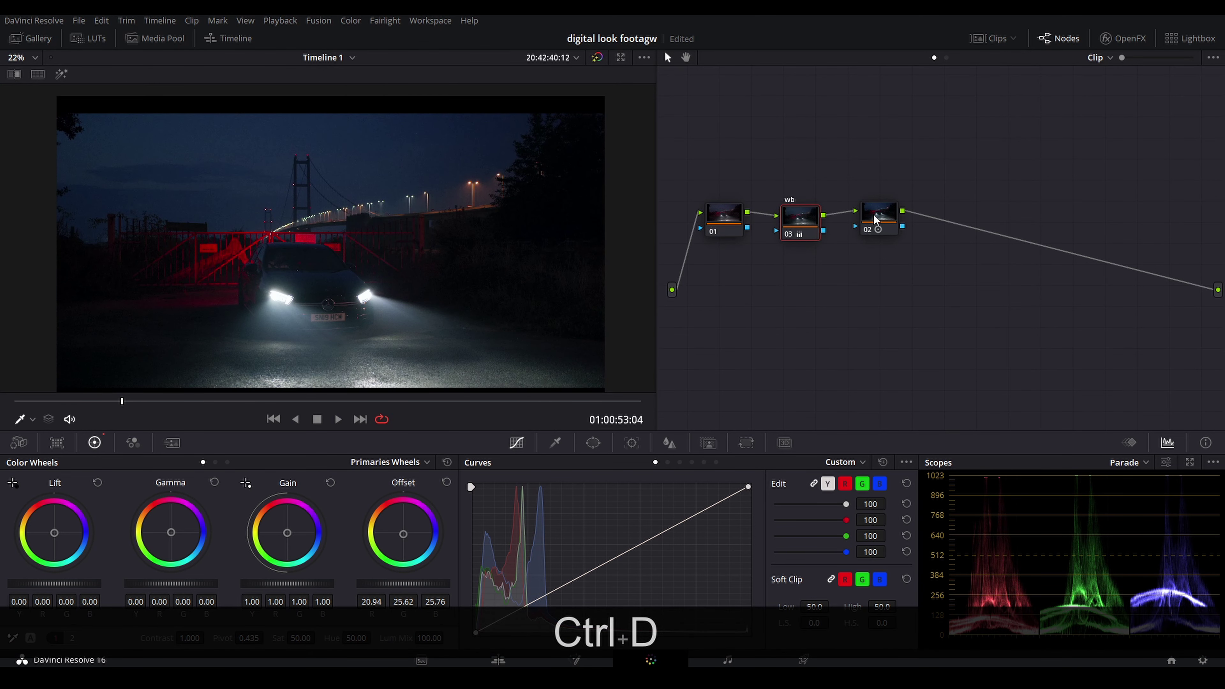
- Add serial node 04 after node 02 and set its overall Gamma to 0.02
drag(875, 220, 859, 223)
key(alt+s)
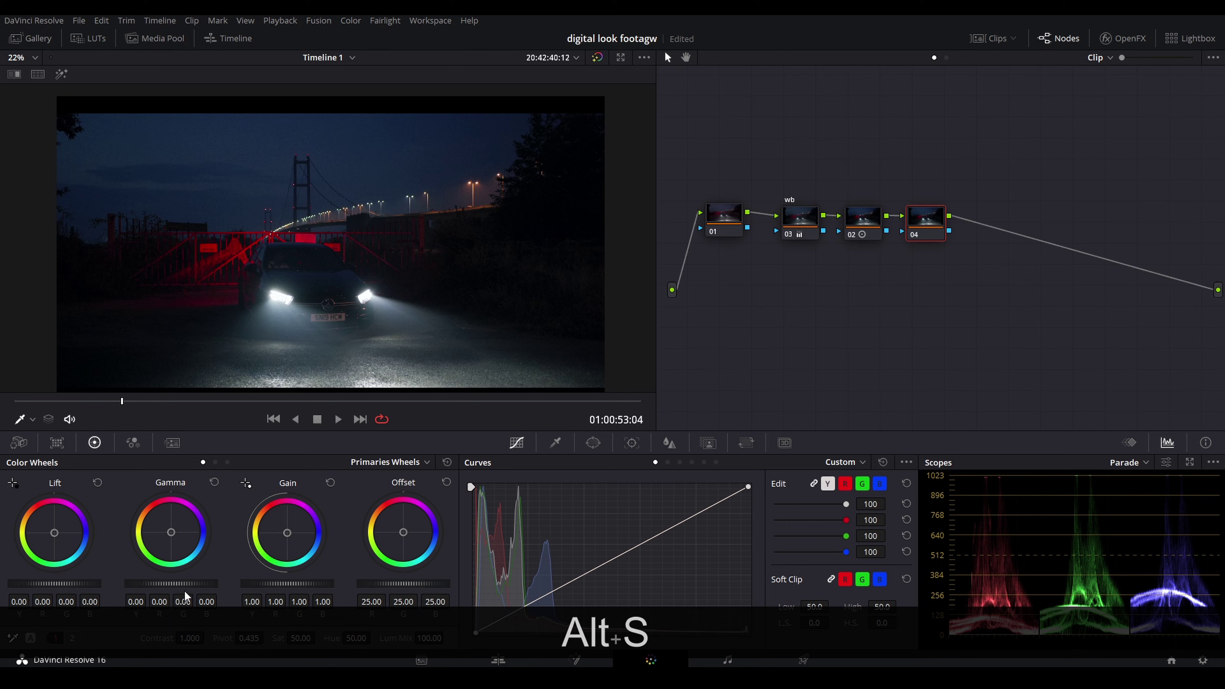
drag(182, 583, 143, 592)
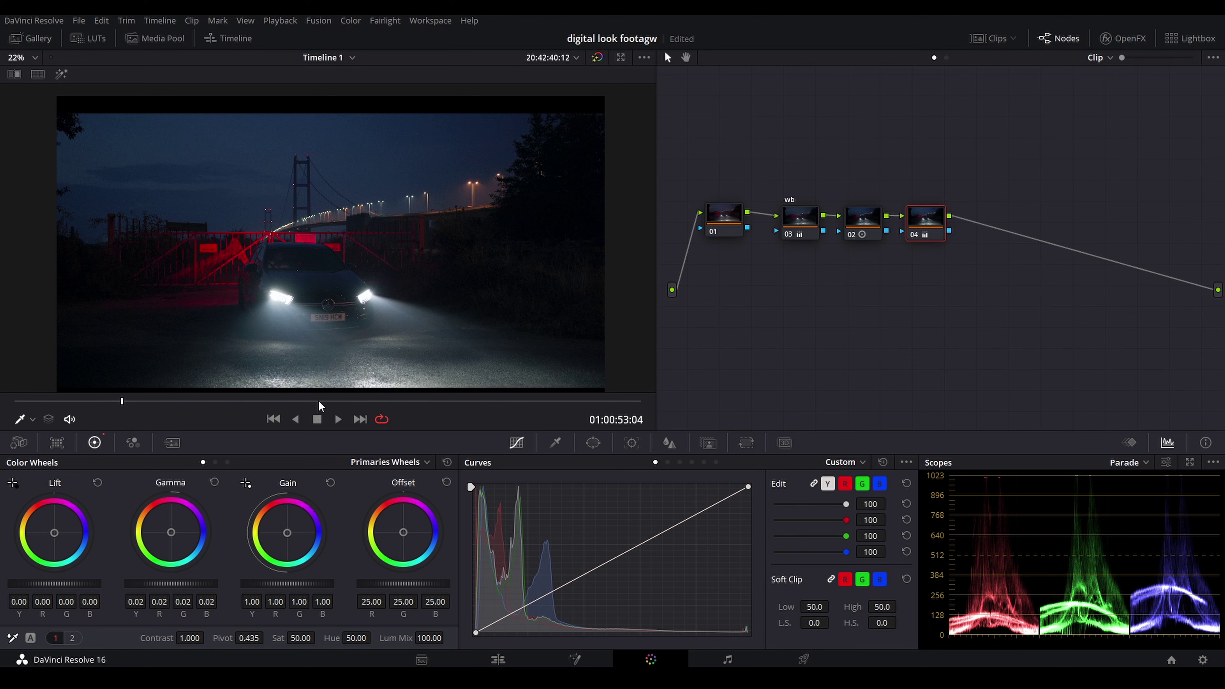
- Add serial node 05, setting Gamma red to -0.03 and green to 0.01, and Gain to 1.07, 0.99, 0.87
key(alt+s)
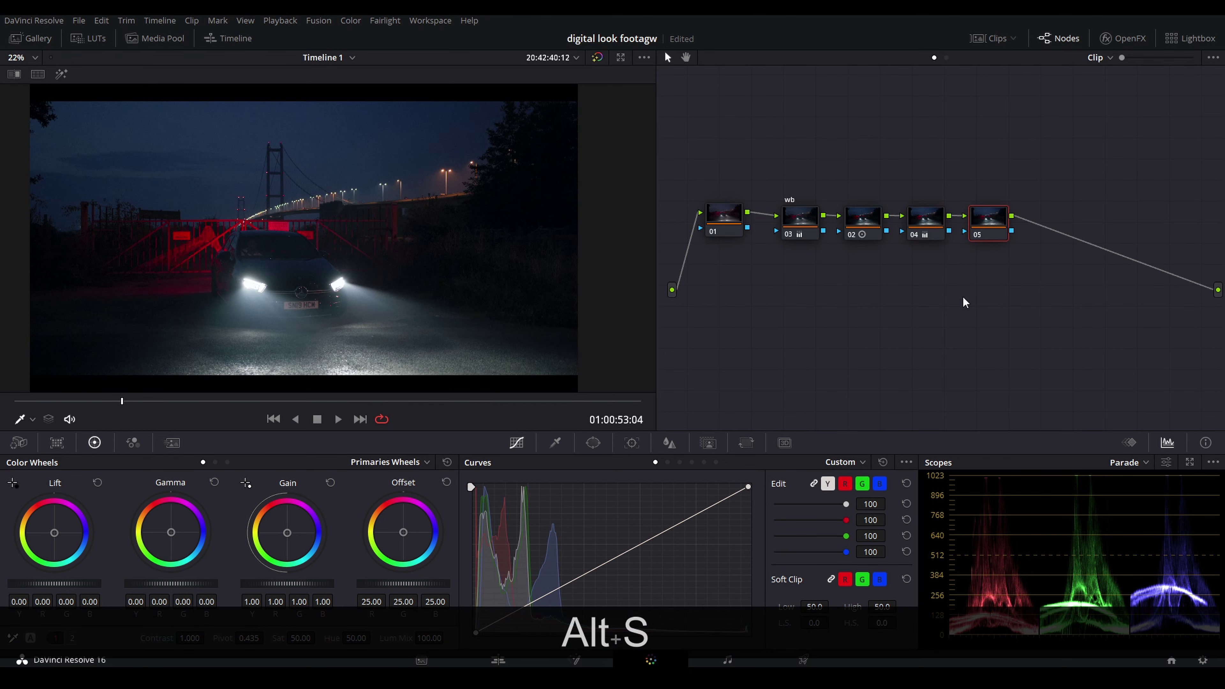
drag(173, 536, 170, 537)
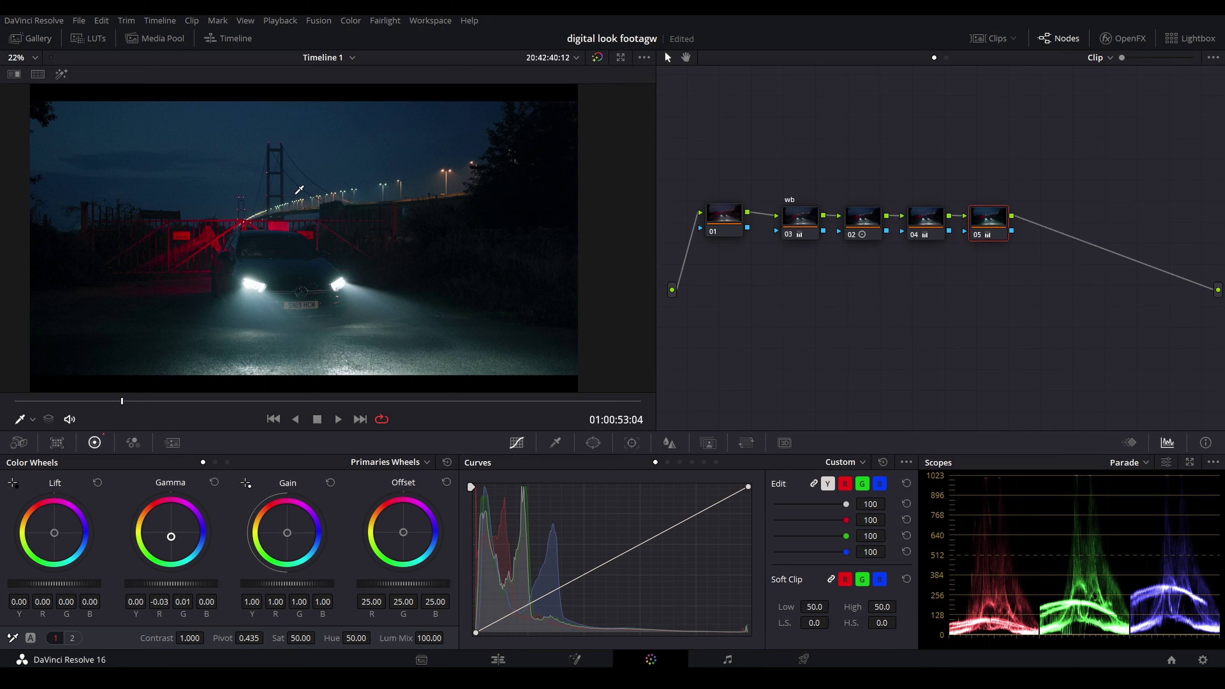
scroll(299, 189, down, 1)
drag(293, 536, 284, 531)
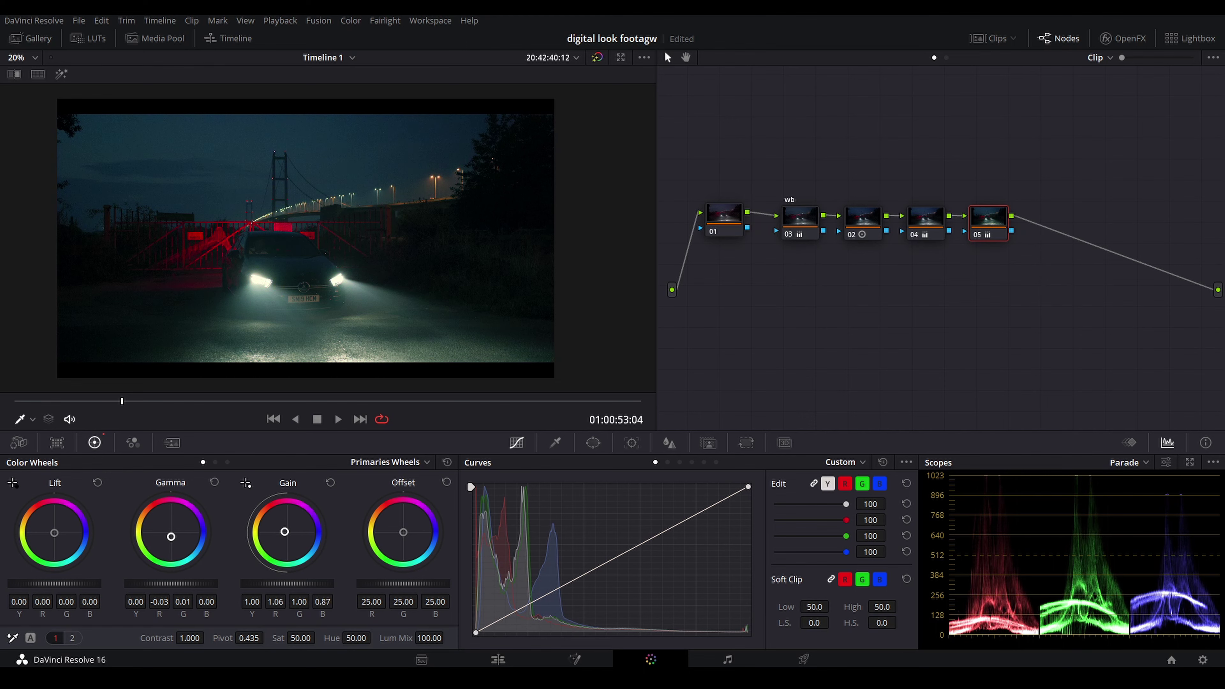
drag(285, 531, 285, 531)
drag(285, 532, 285, 531)
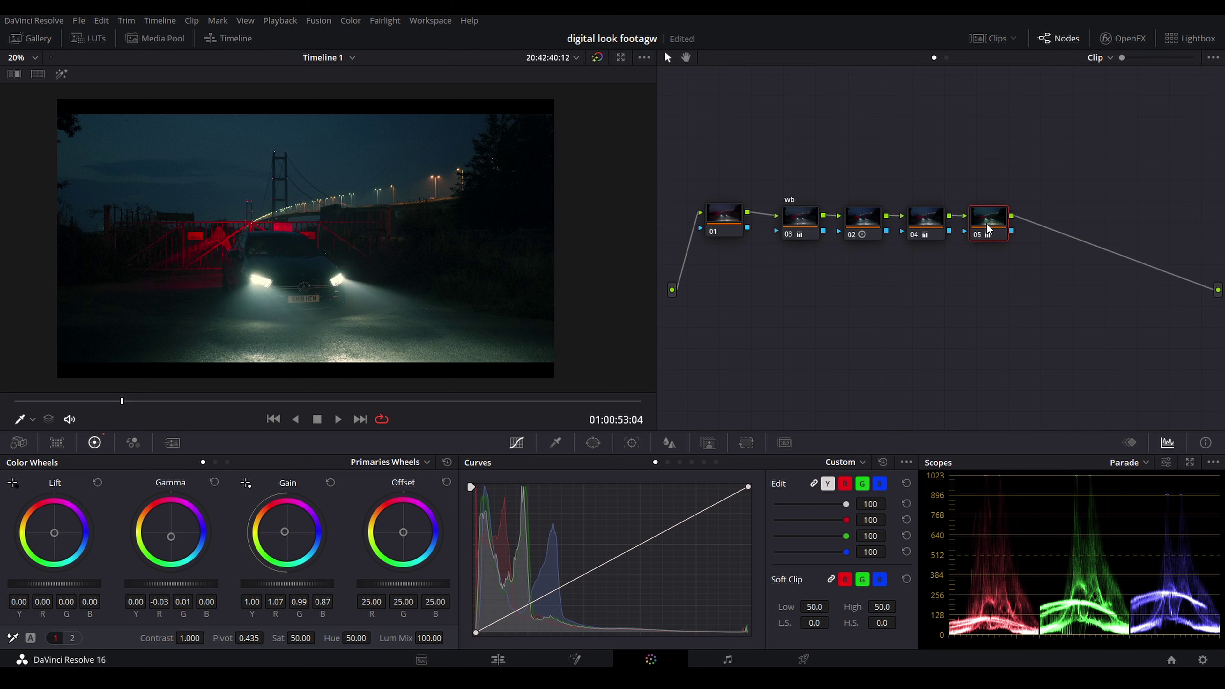
- Add serial node 06 and lower its Log shadows to -0.02 in all three channels
key(alt+s)
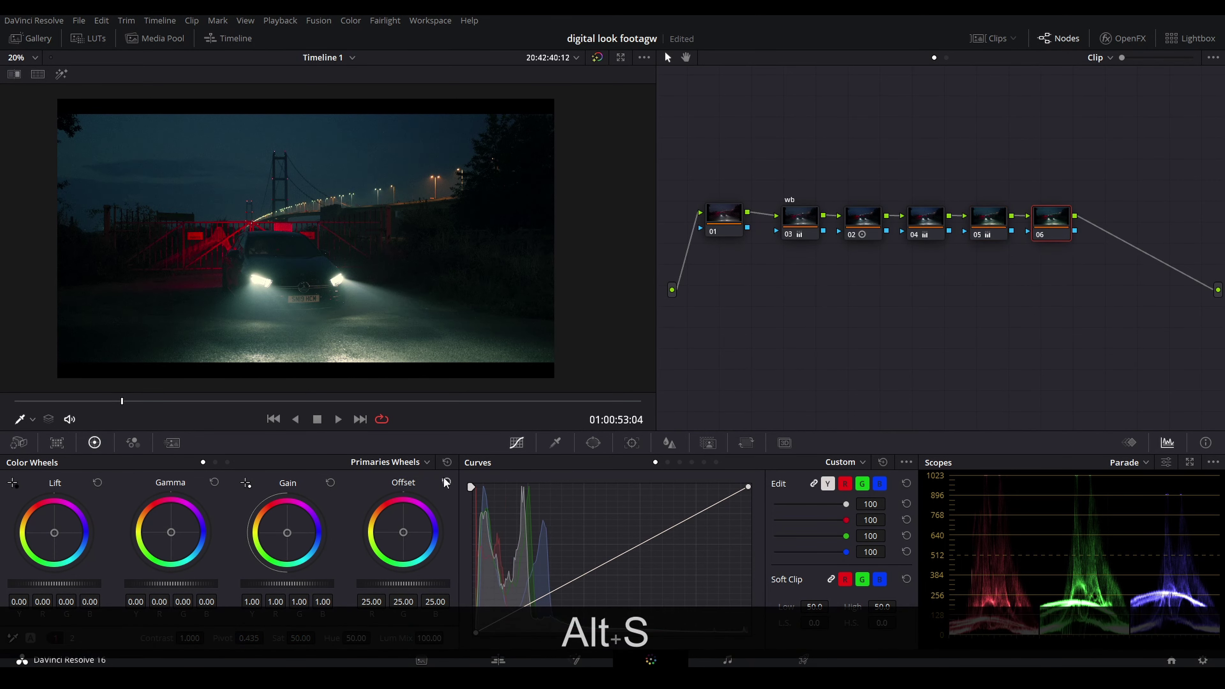
click(427, 462)
click(376, 510)
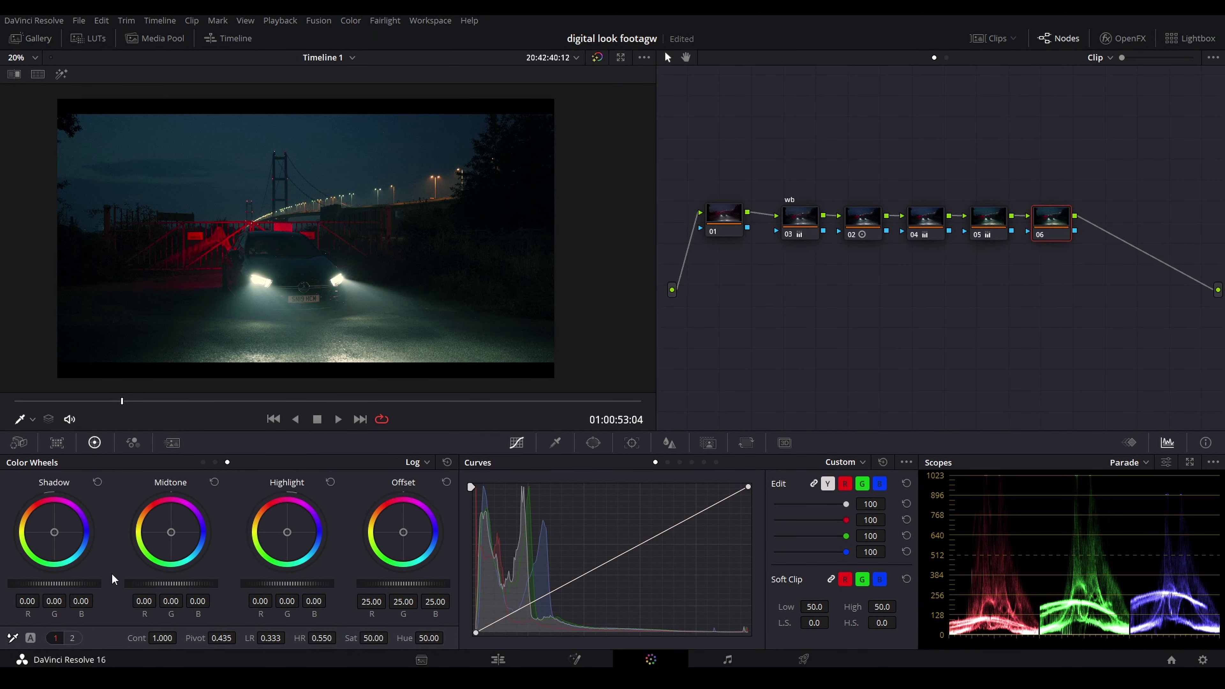
scroll(351, 161, up, 2)
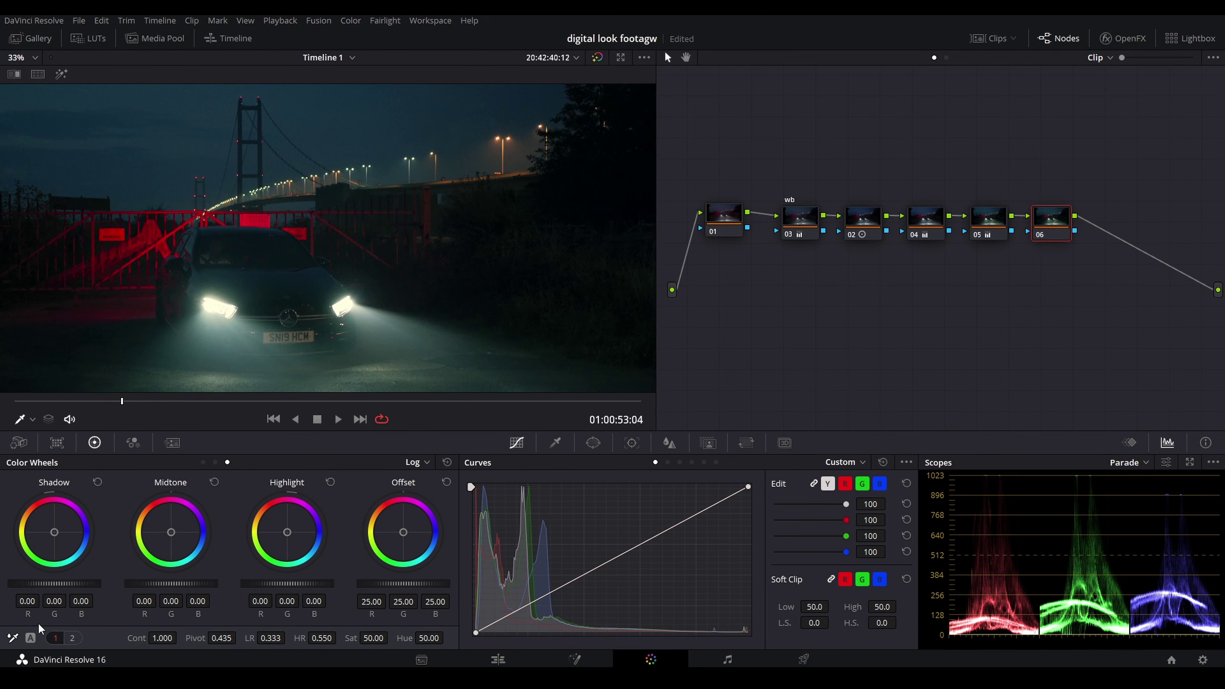
drag(54, 583, 49, 583)
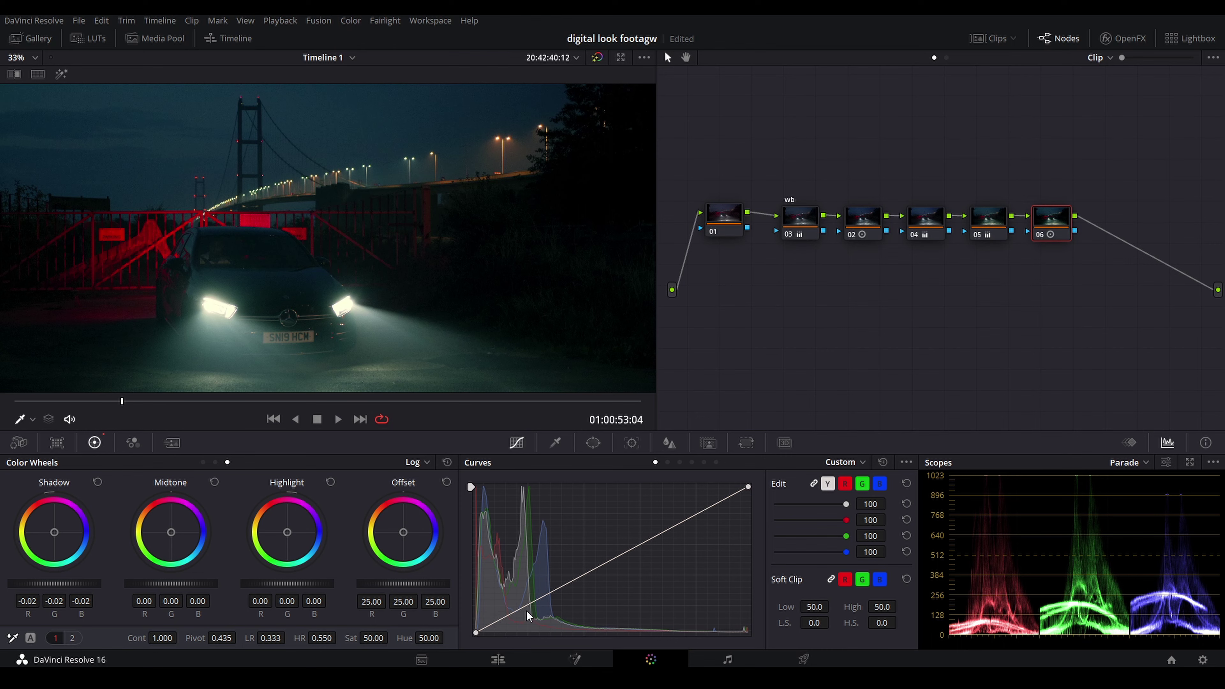
- Anchor node 06's custom curve with three points along the diagonal and slightly raise its black point
click(535, 601)
click(622, 555)
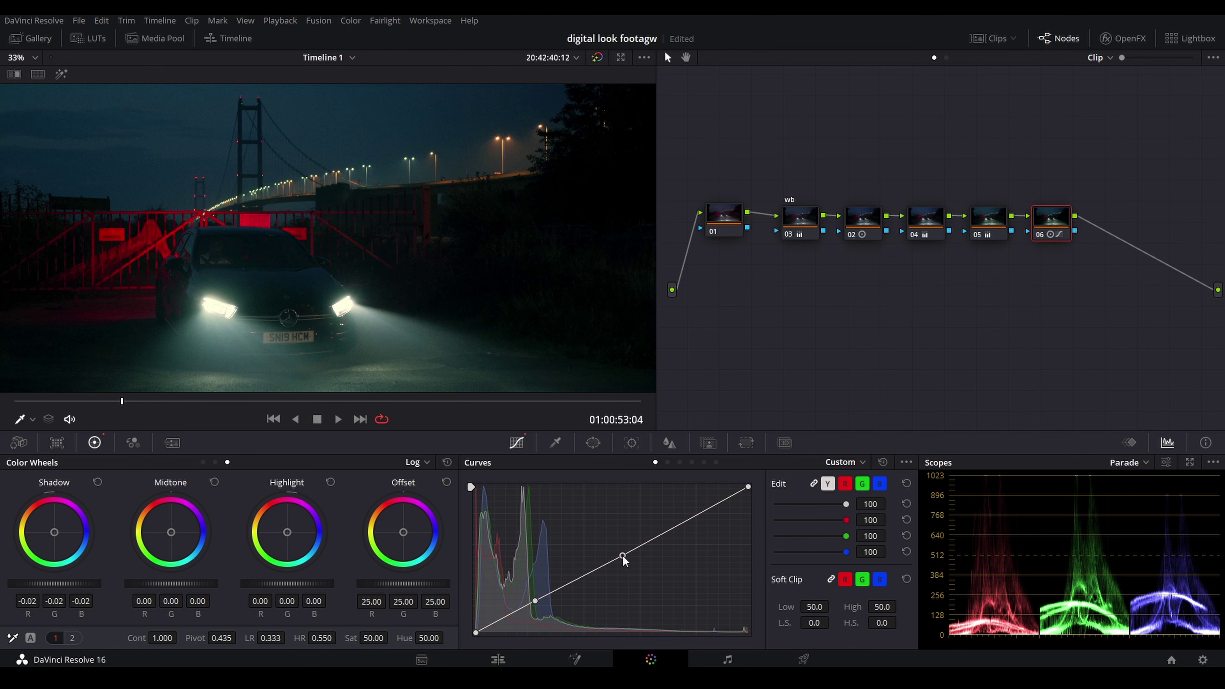
click(696, 516)
drag(473, 633, 465, 628)
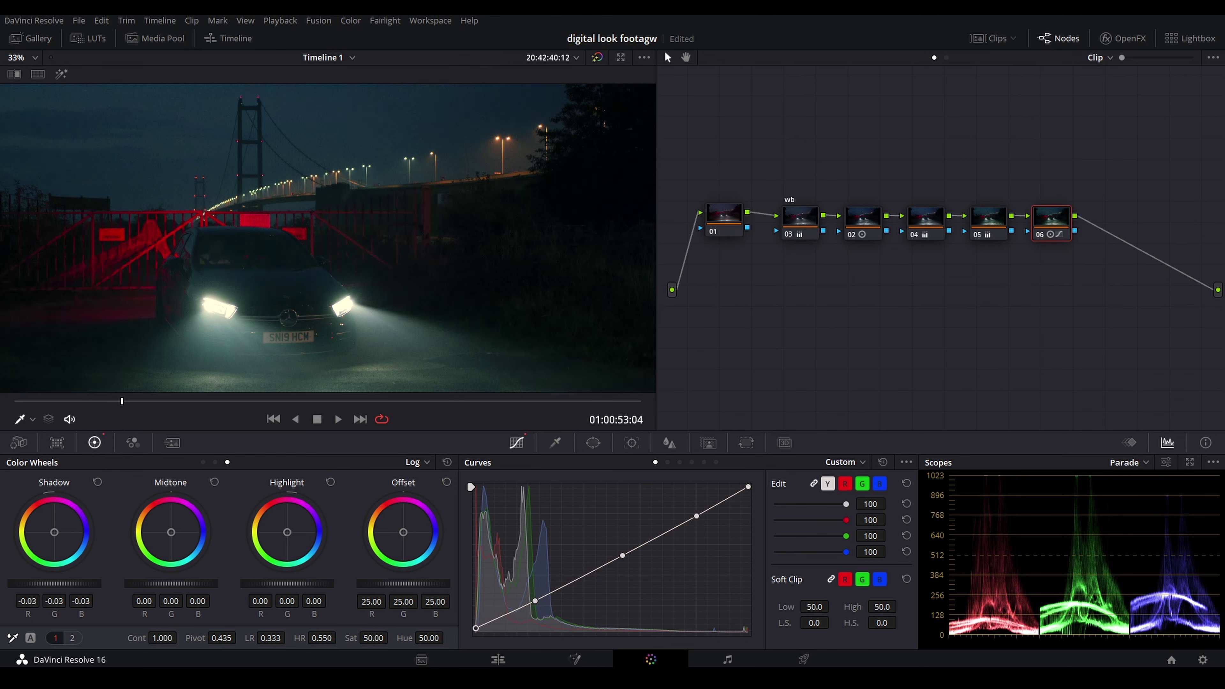
- Compare the car shot full screen with node 06 off and on, and return to the normal view
key(ctrl+d)
key(ctrl+f)
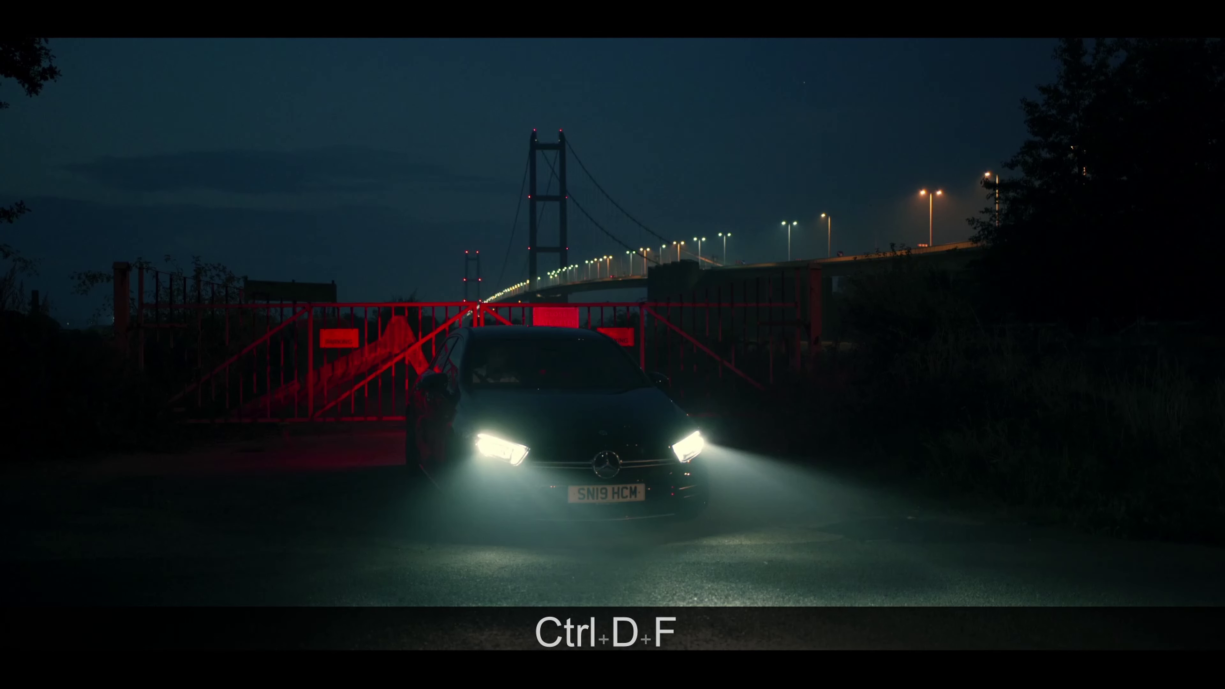
key(ctrl+d)
key(ctrl+d)
key(ctrl+d)
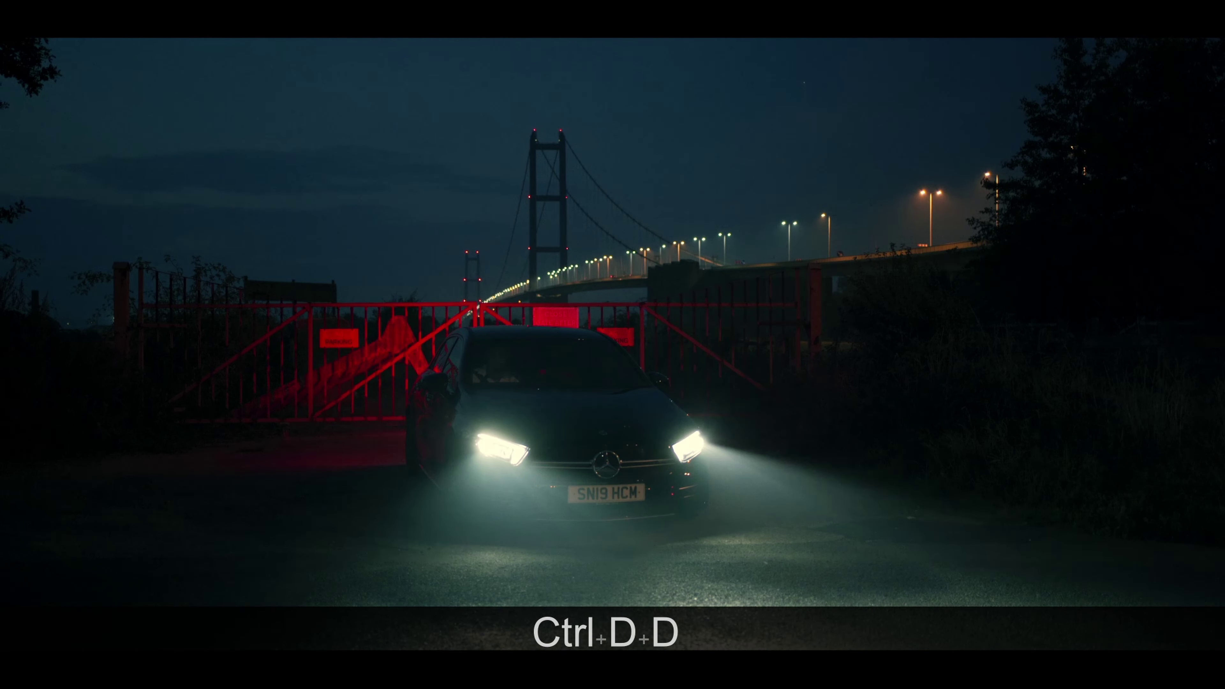
key(ctrl+d)
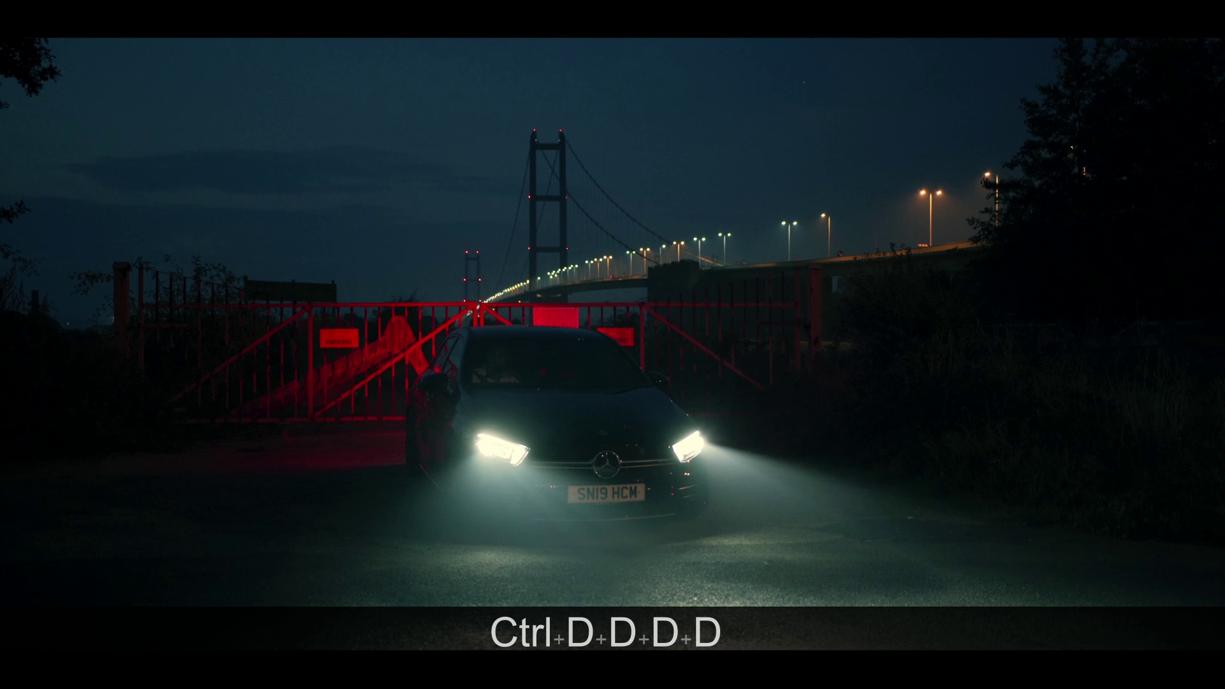
mouse_move(229, 366)
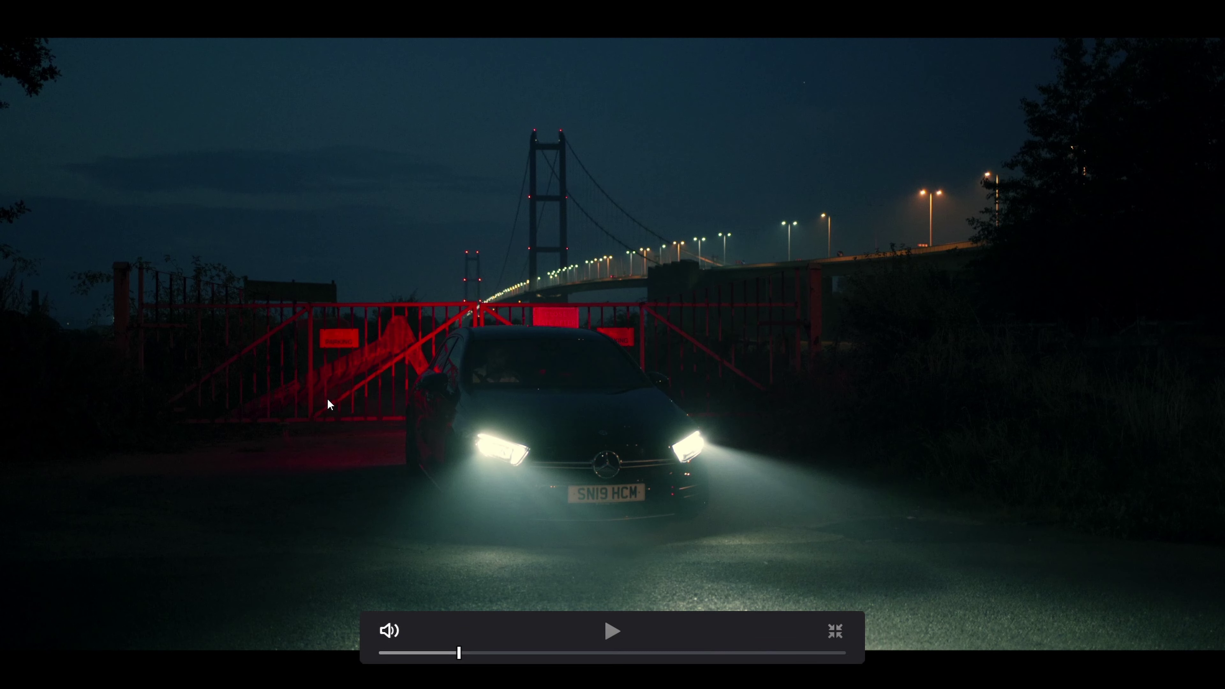
key(Escape)
- Add serial node 07 after node 06, place it below the node row, and apply the ResolveFX Glow effect to it
key(alt+s)
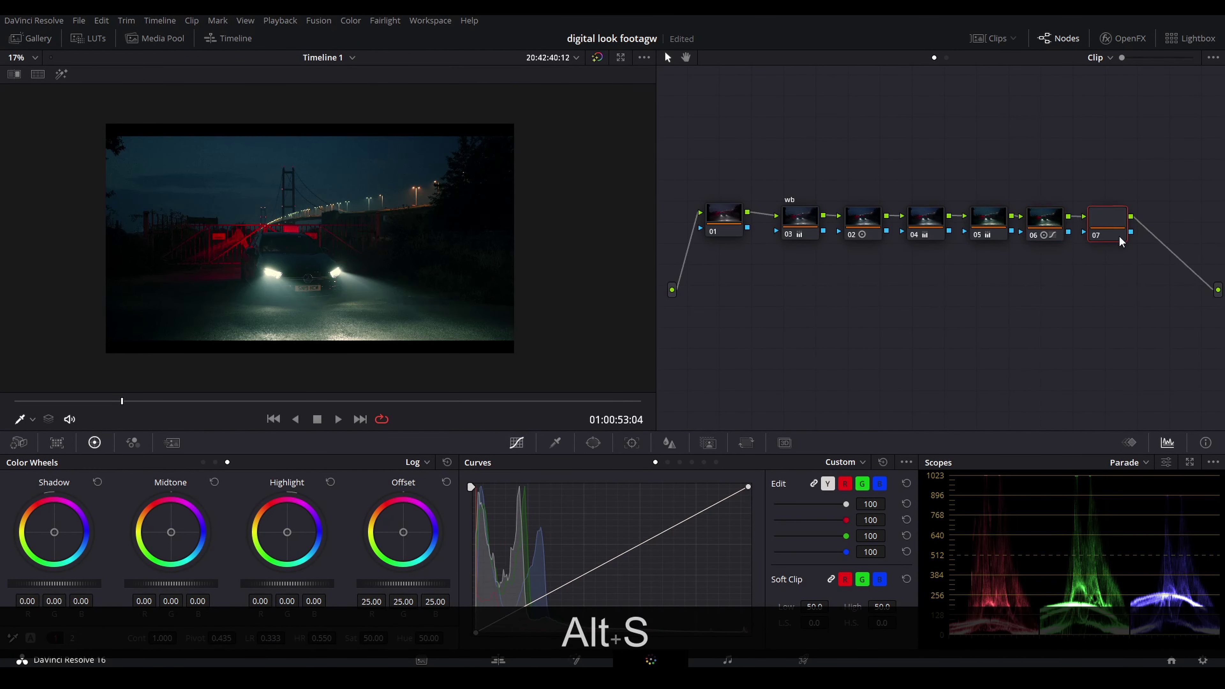
drag(1119, 241, 819, 303)
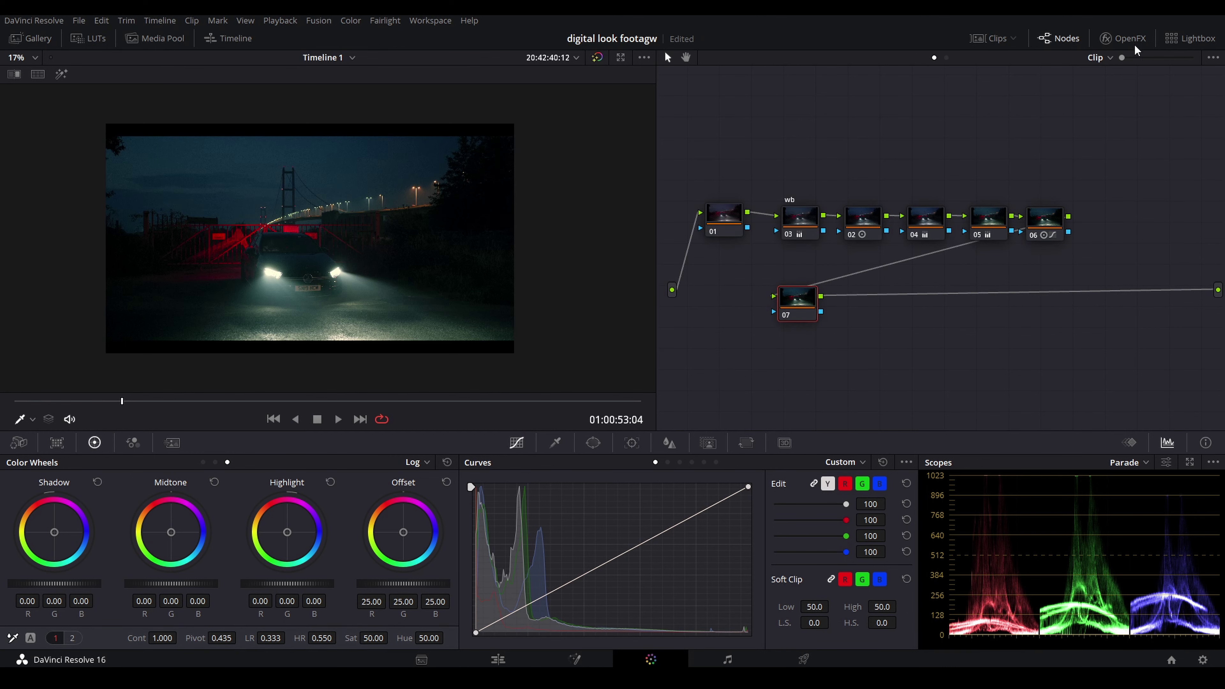
click(1127, 38)
scroll(1062, 263, down, 10)
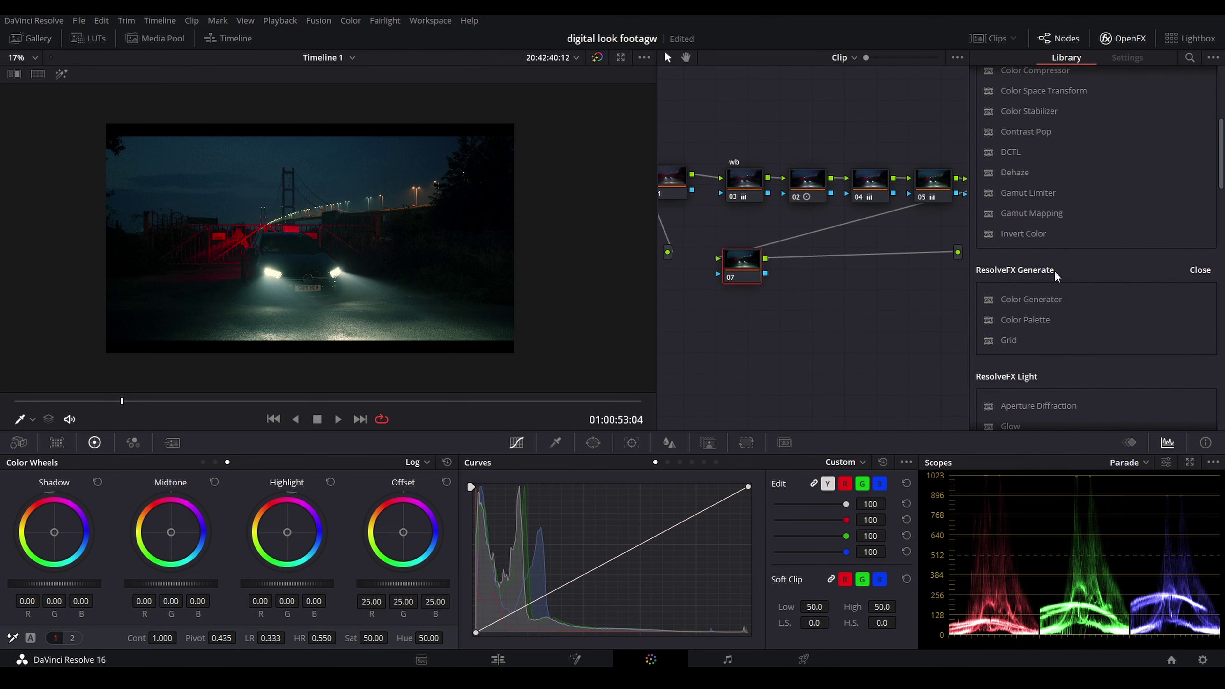
scroll(1051, 289, down, 3)
drag(1015, 265, 742, 269)
- Set node 07's Glow Shine Threshold to 0.235 and Spread to 0.041, judging the effect on the bridge lights
scroll(295, 218, up, 2)
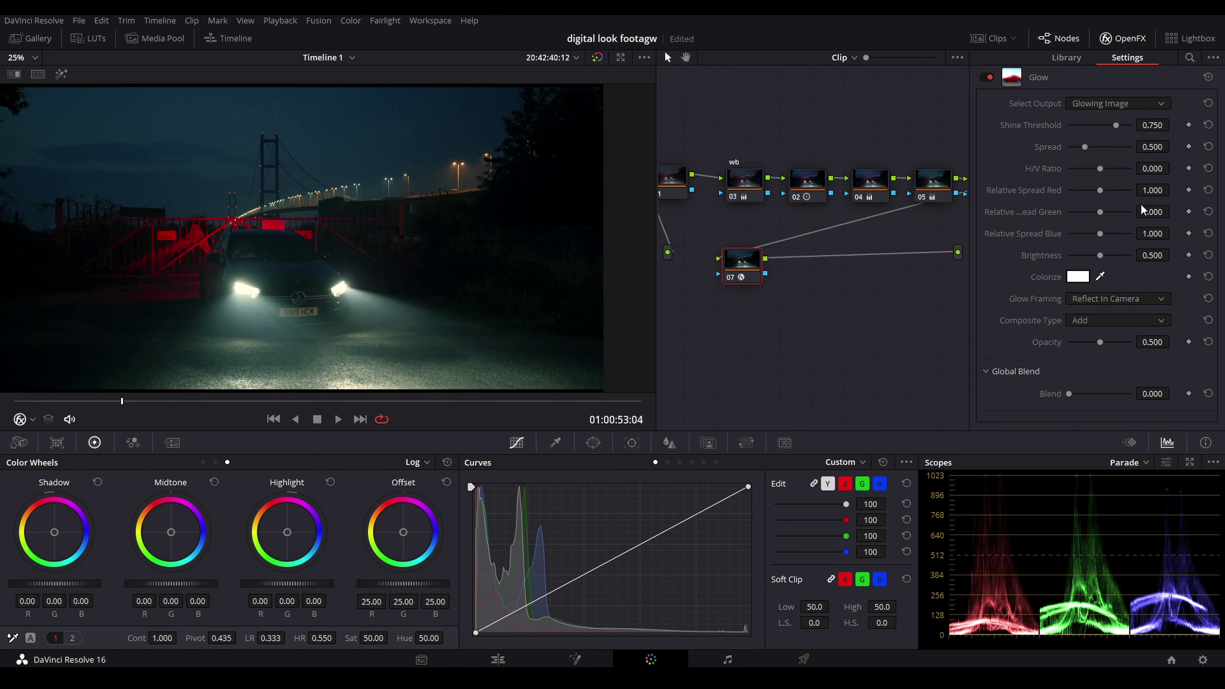
scroll(404, 126, up, 4)
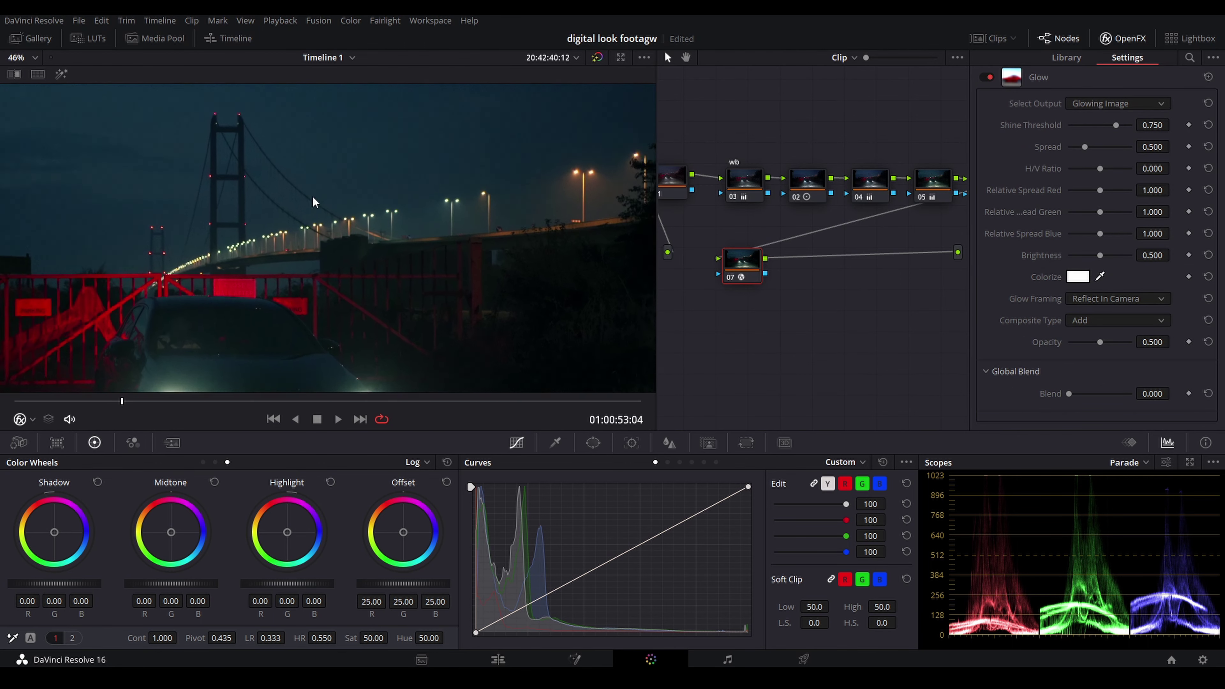
drag(1115, 125, 1070, 151)
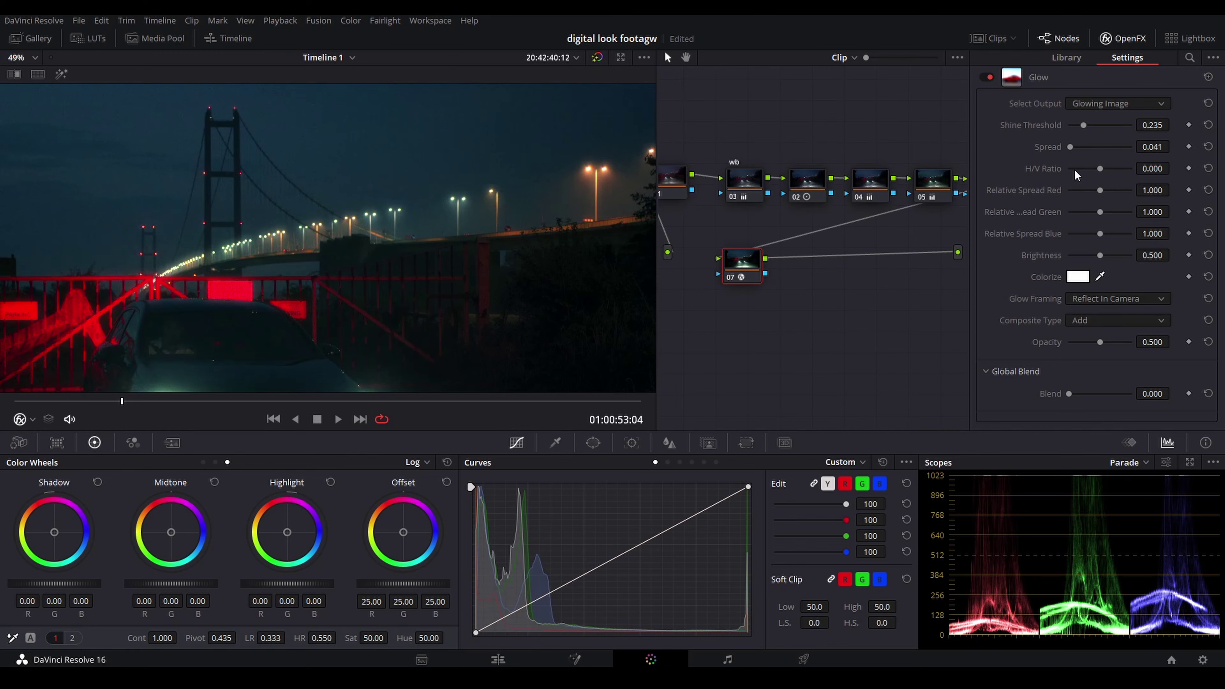
- Set node 07's Glow Brightness to 0.368 and shape its linear window around the bridge and street lights, with Soft 4 at 4.96
mouse_move(1093, 256)
mouse_down()
mouse_move(1074, 258)
mouse_move(1091, 255)
mouse_up()
scroll(345, 212, down, 1)
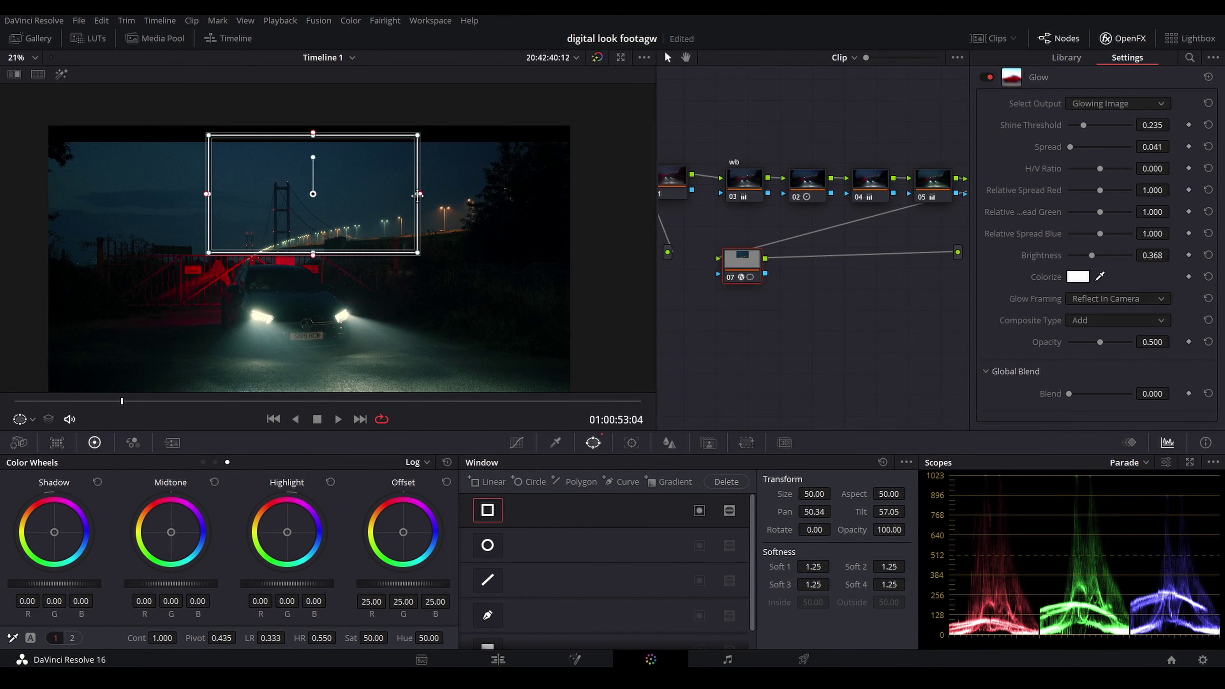
drag(418, 193, 542, 191)
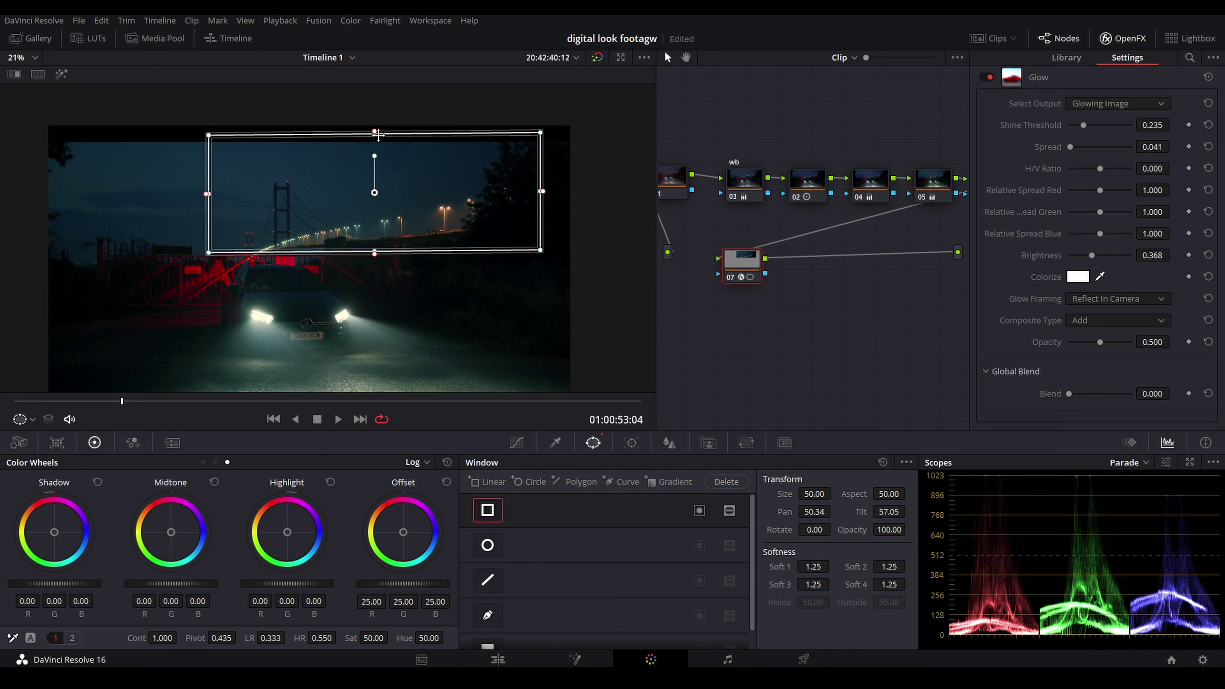
drag(378, 135, 380, 130)
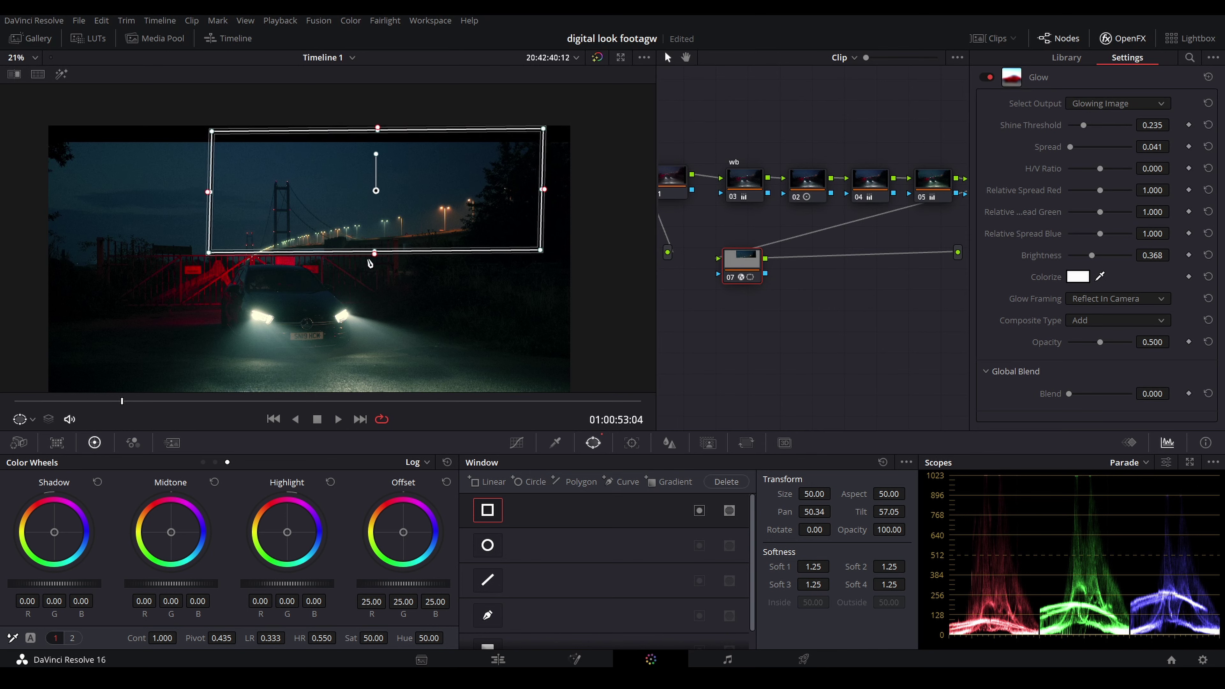
drag(376, 257, 391, 253)
key(ctrl)
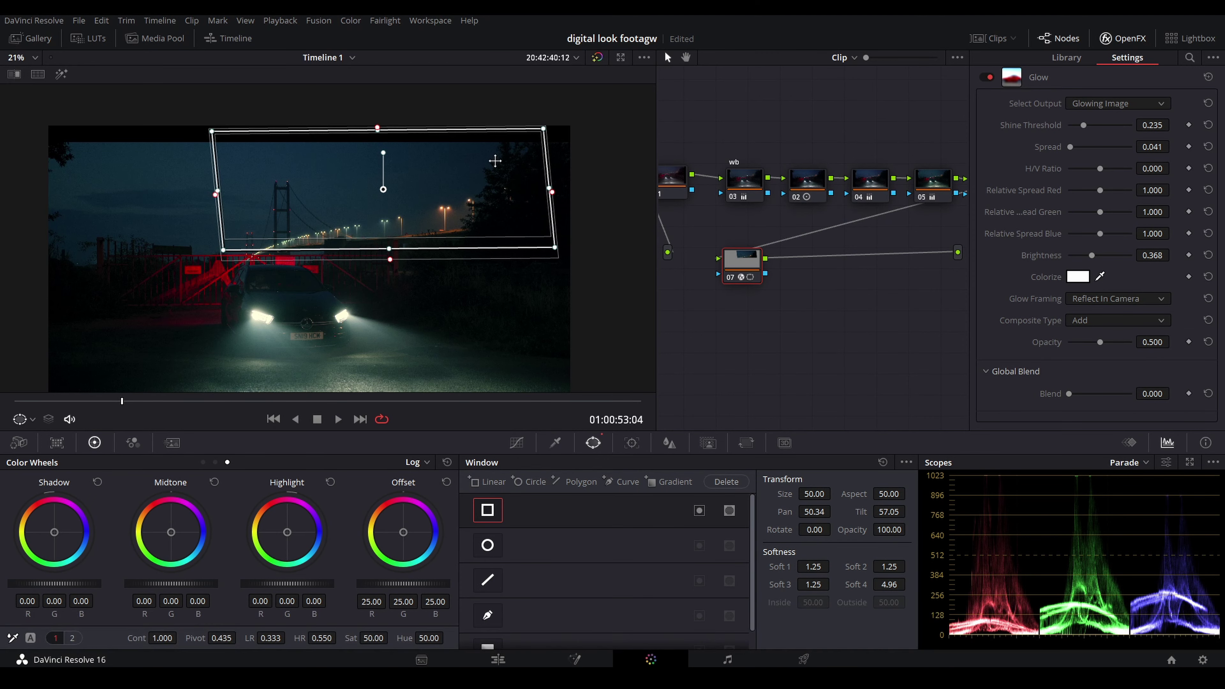
- Add serial node 08 after node 07 and set its linked Blur Radius to 0.47 to sharpen the shot
key(alt+s)
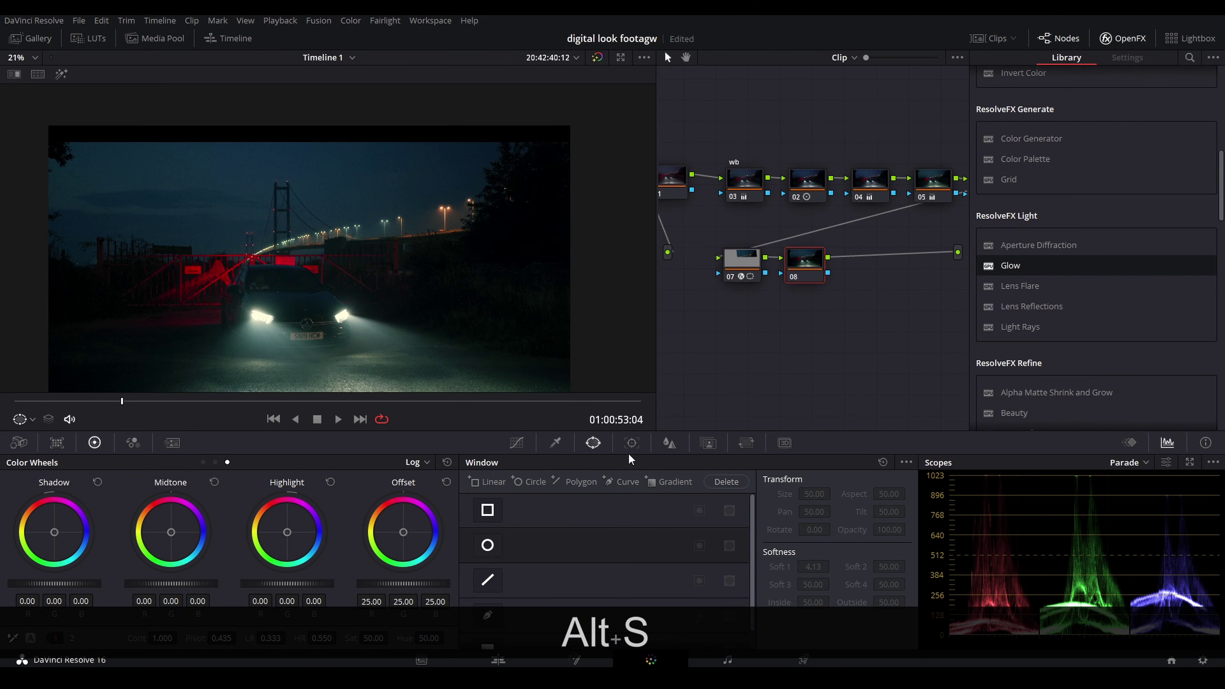
click(669, 442)
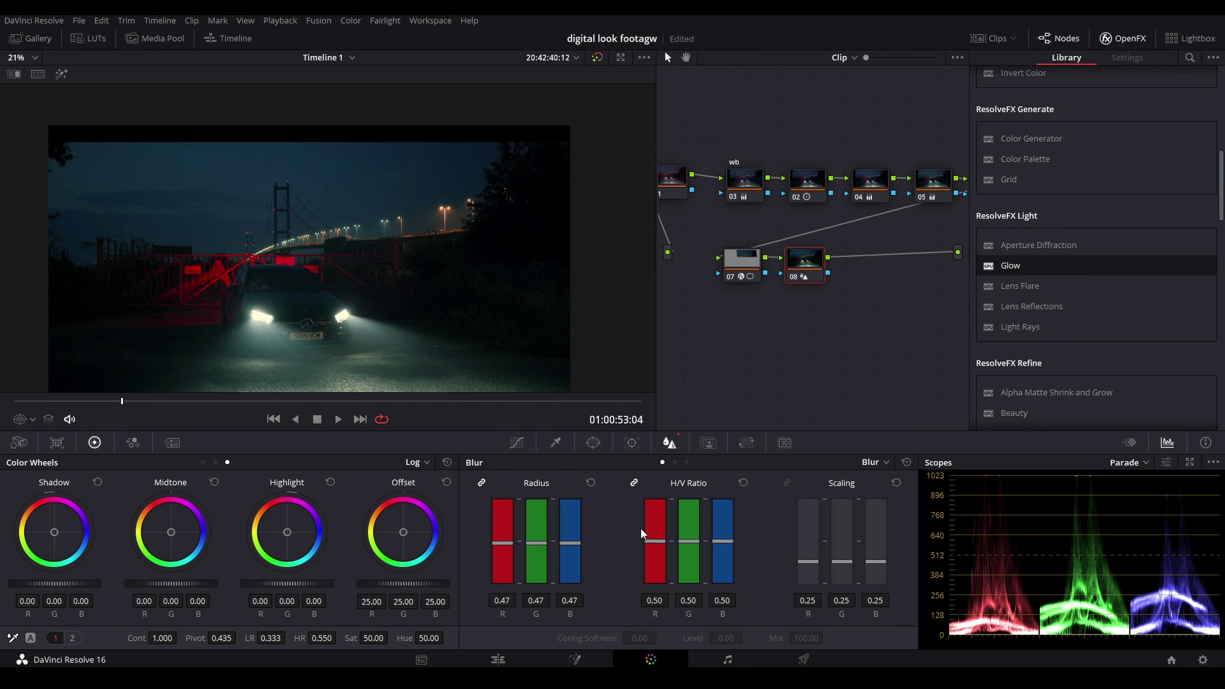
- Play the car and bridge clip full screen to judge the glow and sharpening, and return to the normal view
drag(743, 255, 742, 258)
key(ctrl+f)
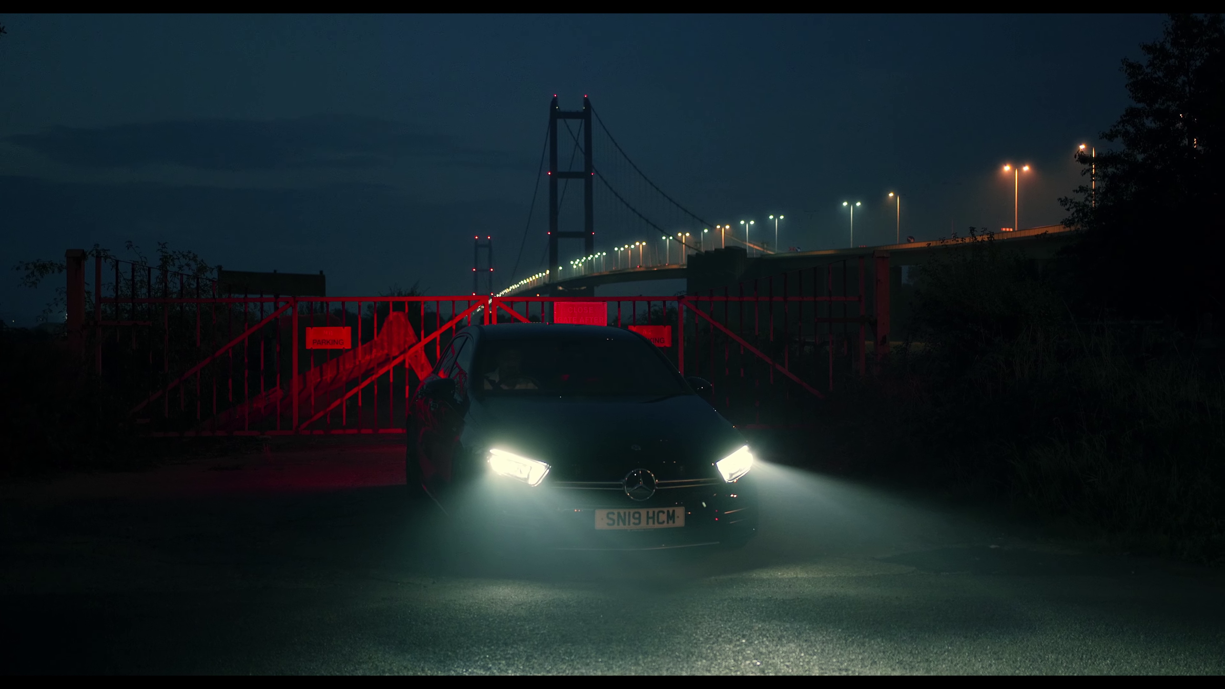
key(space)
key(Escape)
key(space)
key(space)
- Check node 07's window over the bridge lights during playback, and hide the OpenFX panel to show the whole node graph
drag(736, 277, 725, 284)
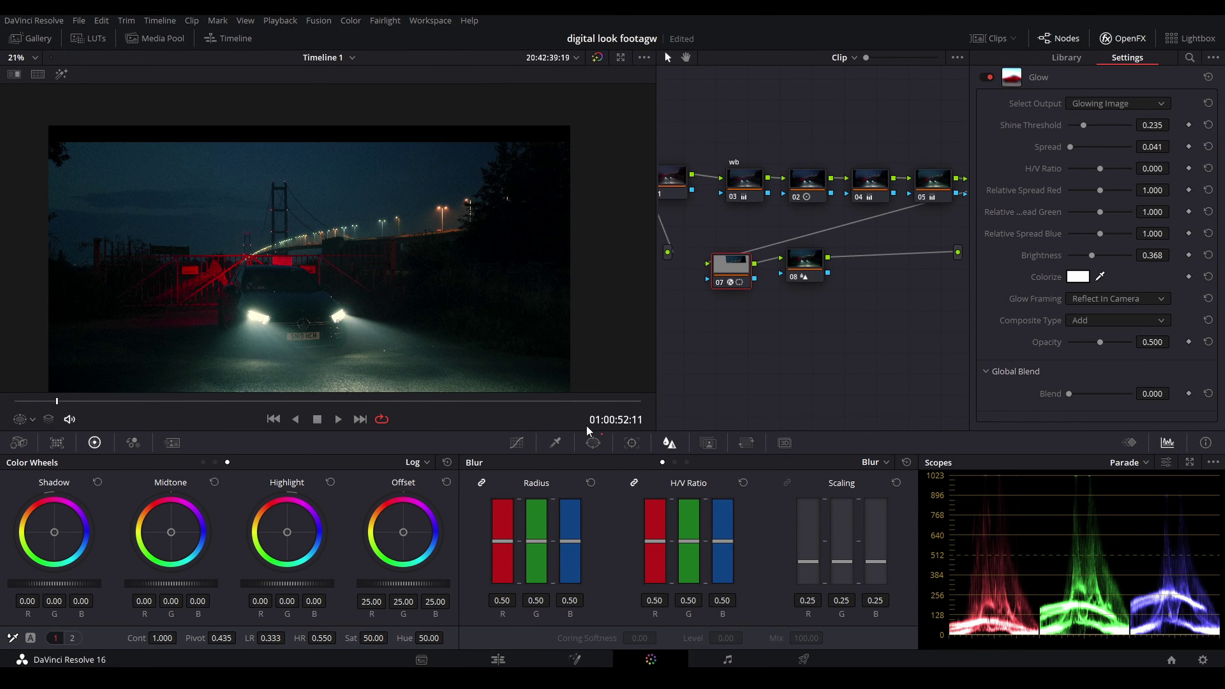
click(594, 442)
key(space)
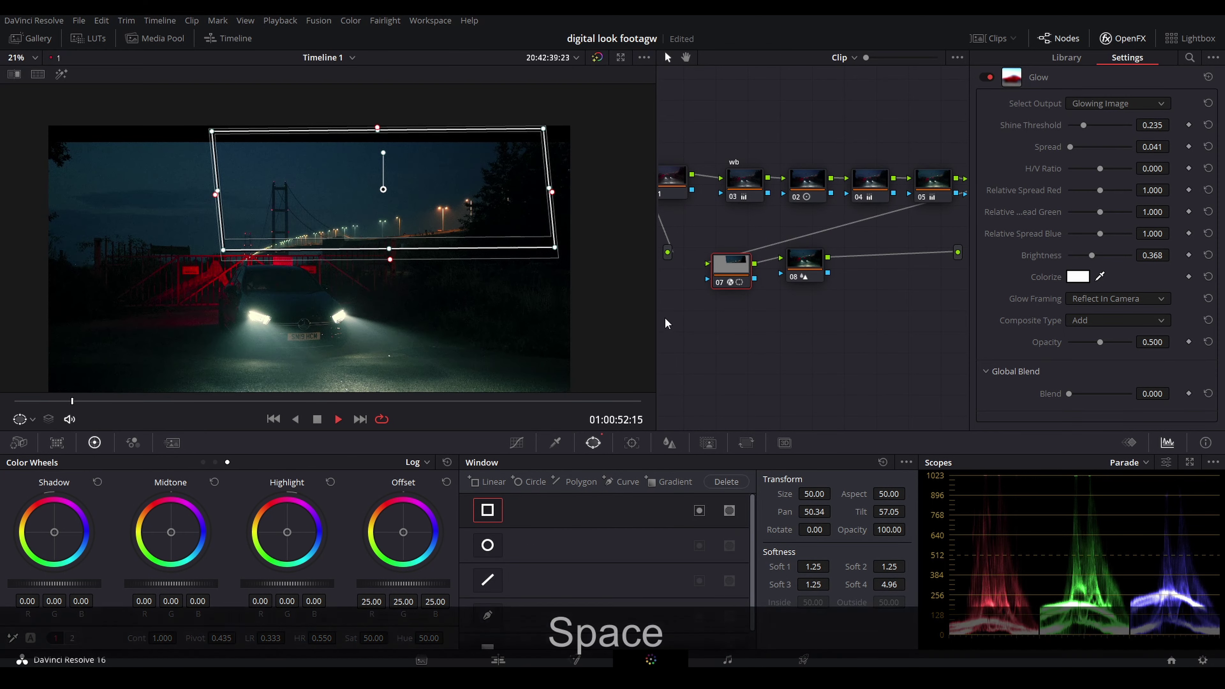
key(space)
drag(771, 333, 813, 345)
click(1119, 41)
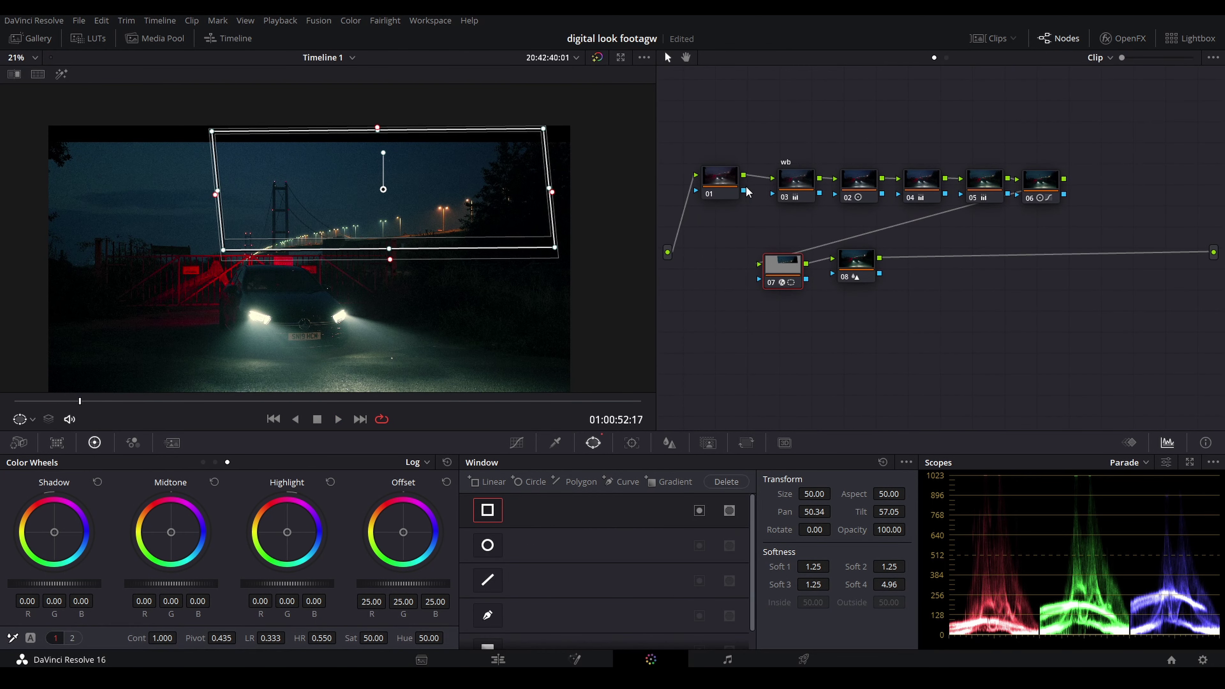